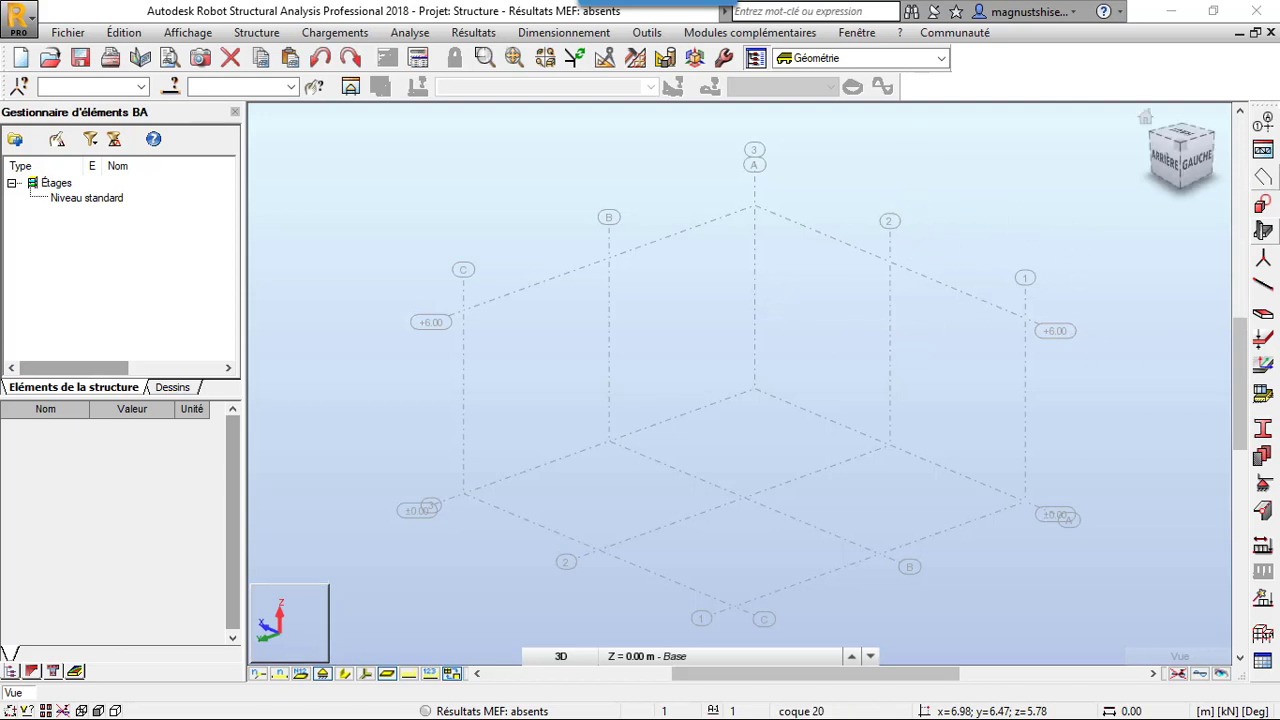
Review the construction line positions defined along the X, Y and Z axes
left_click(1261, 130)
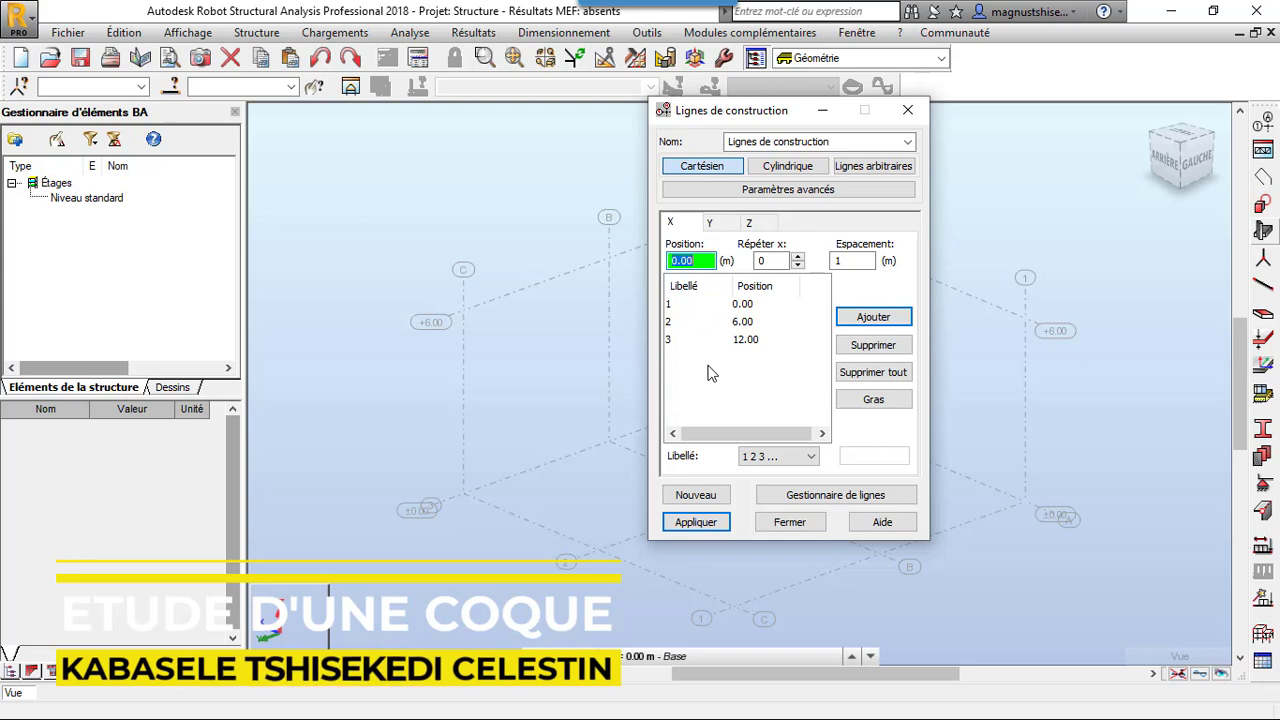
left_click(717, 227)
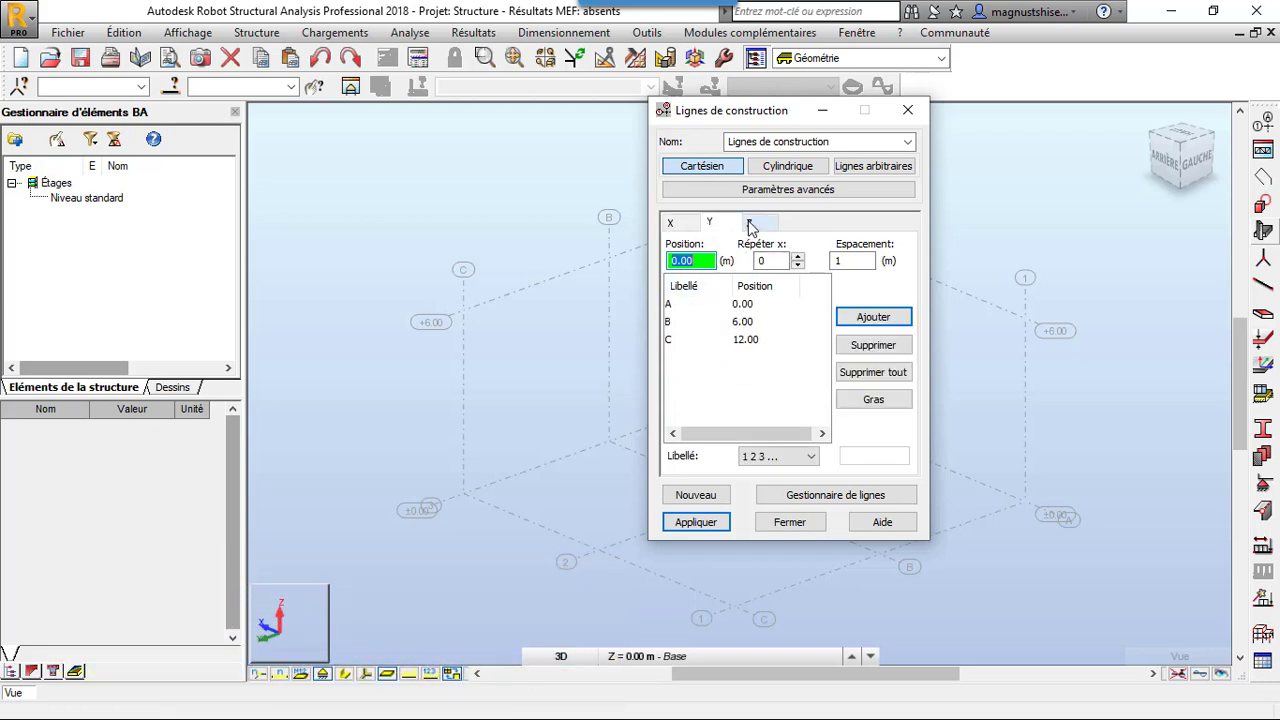
left_click(748, 223)
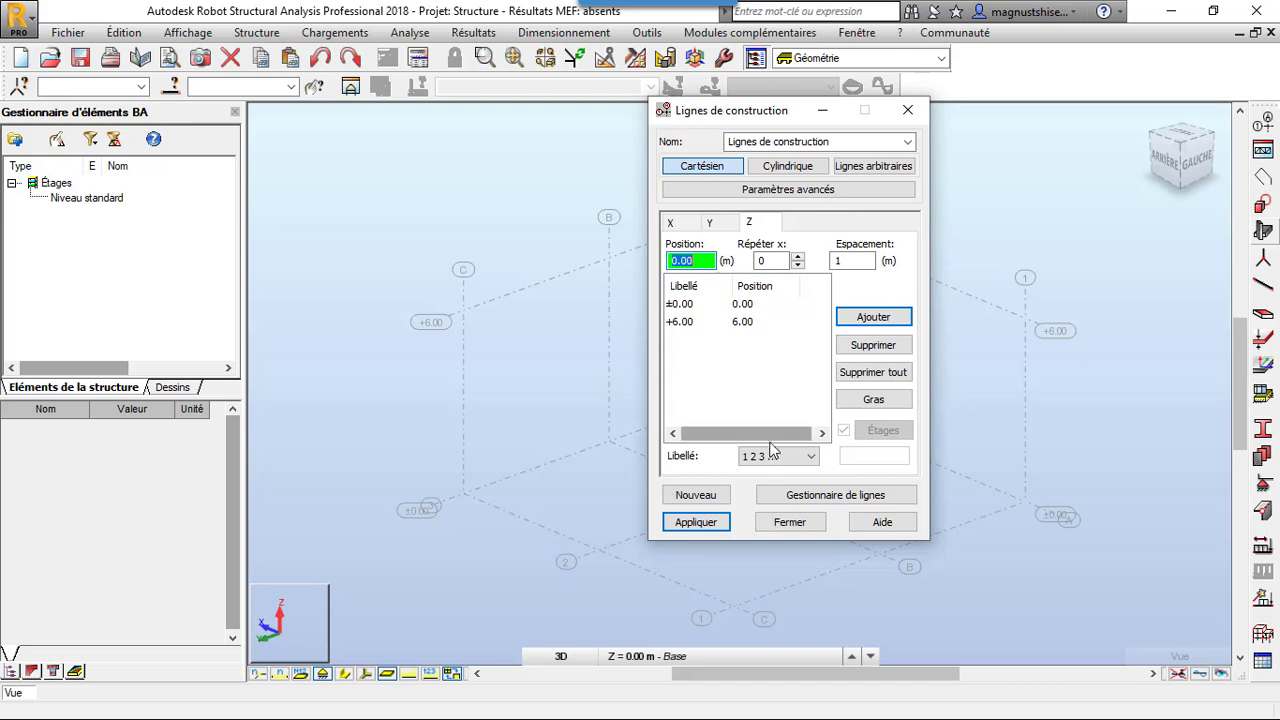
left_click(790, 524)
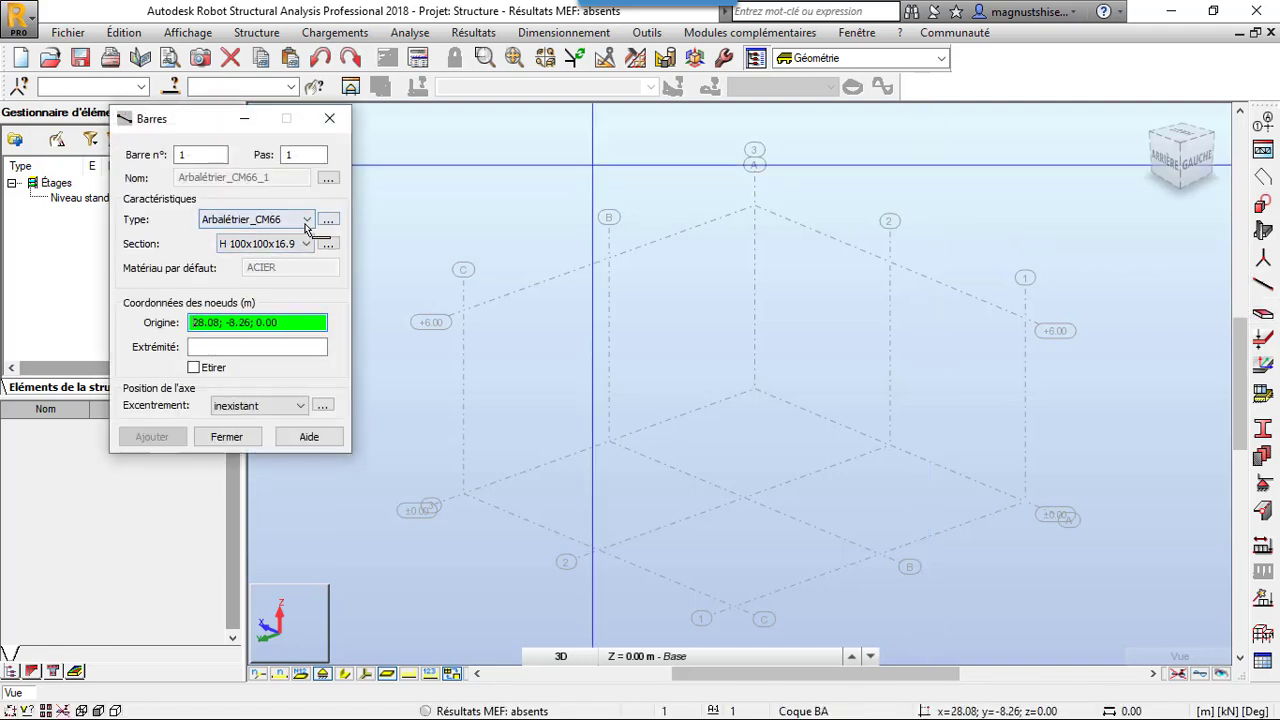
Set the bar type to Poutre BA and open a new section definition for it
left_click(305, 224)
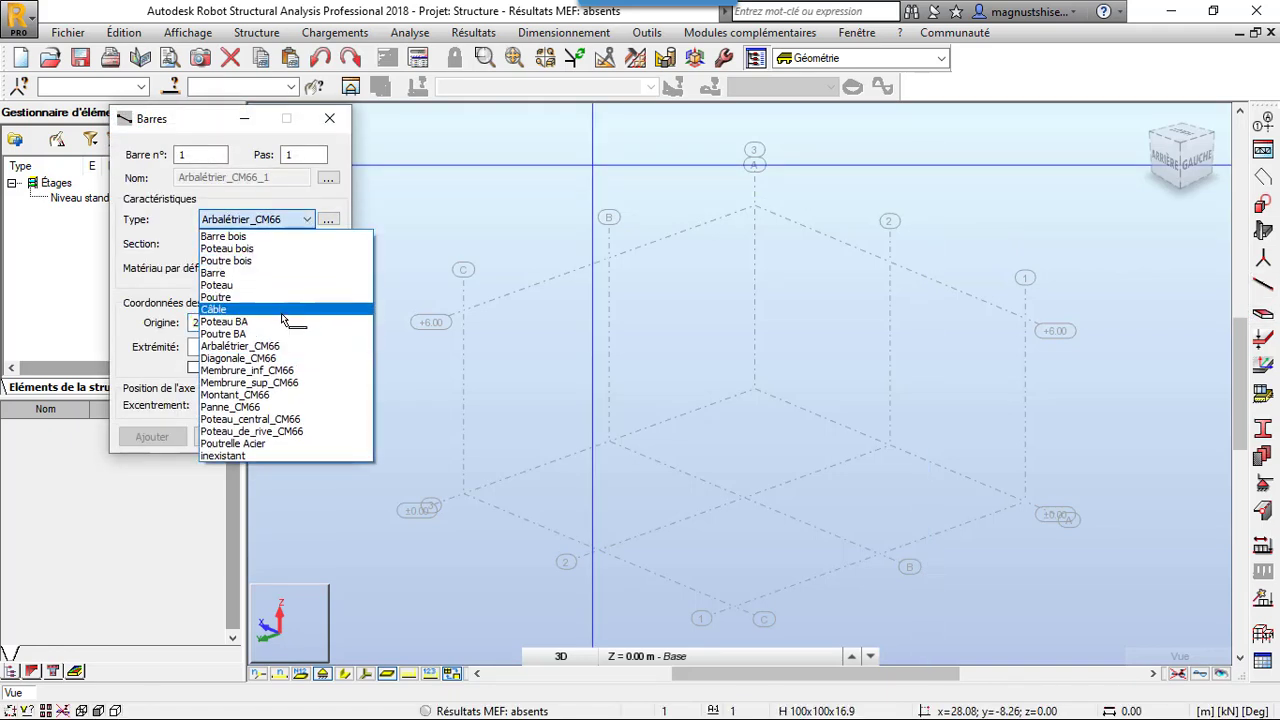
left_click(280, 334)
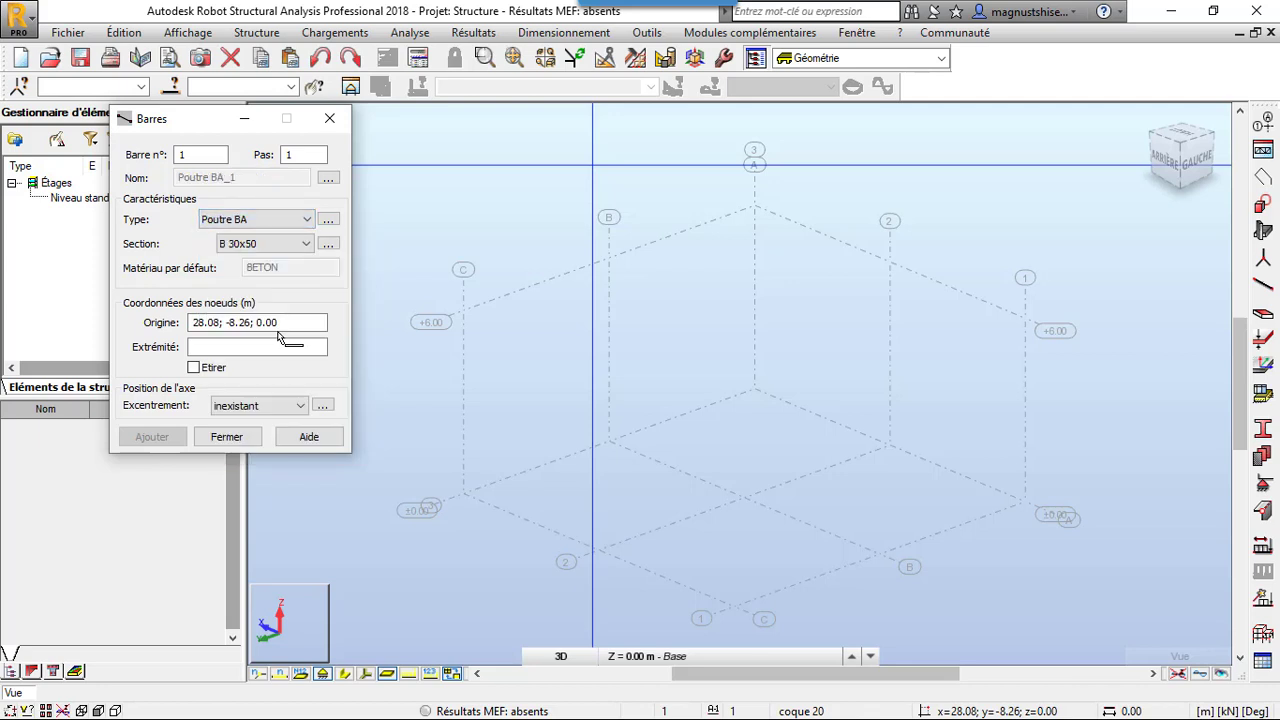
left_click(283, 244)
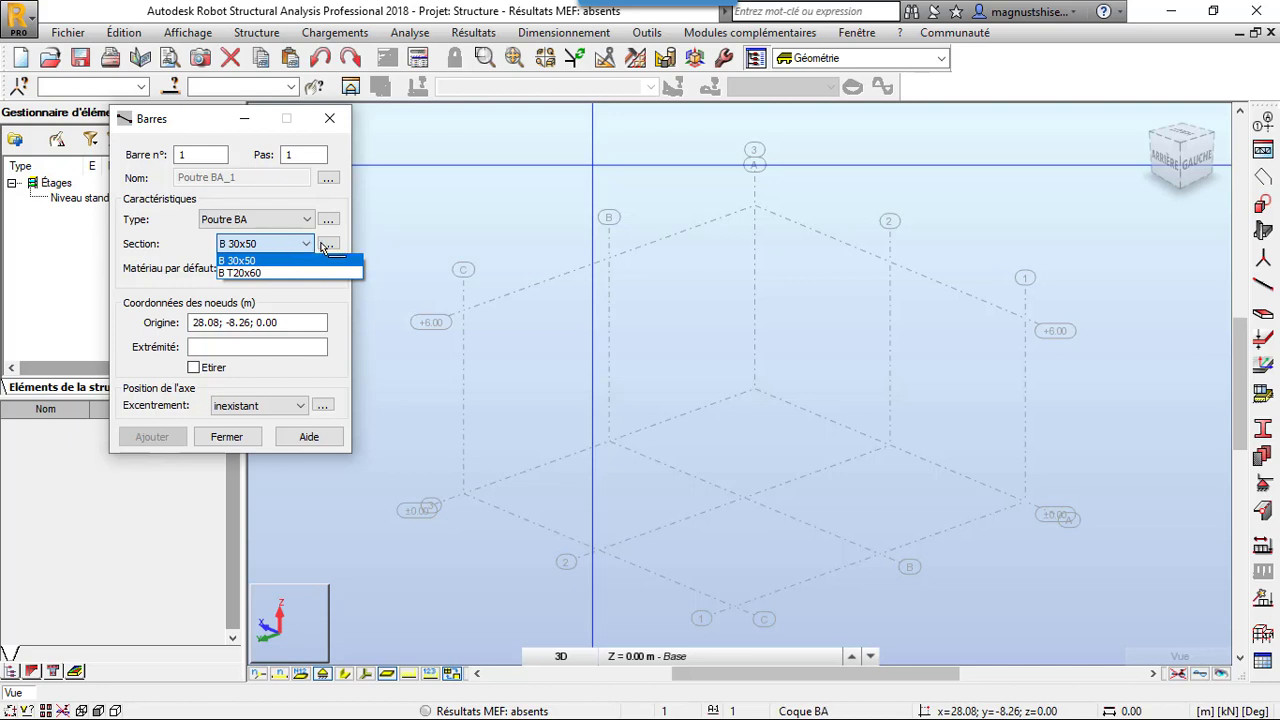
left_click(326, 245)
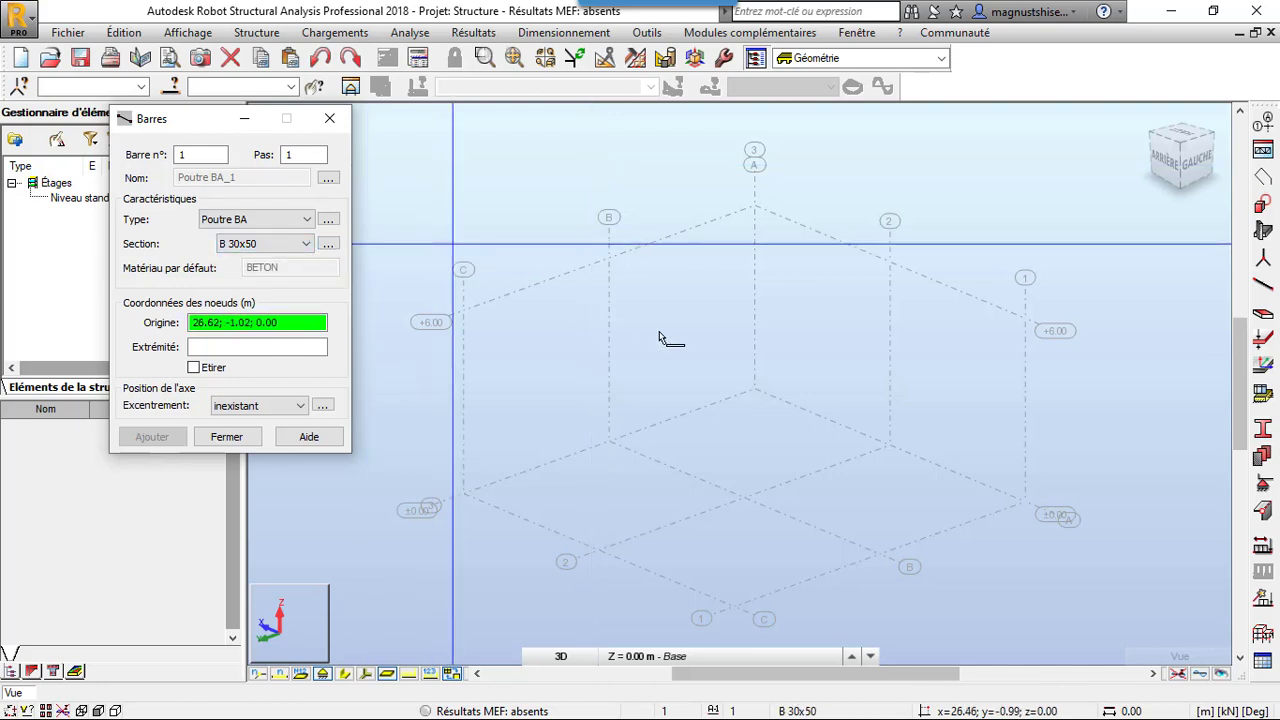
left_click(329, 245)
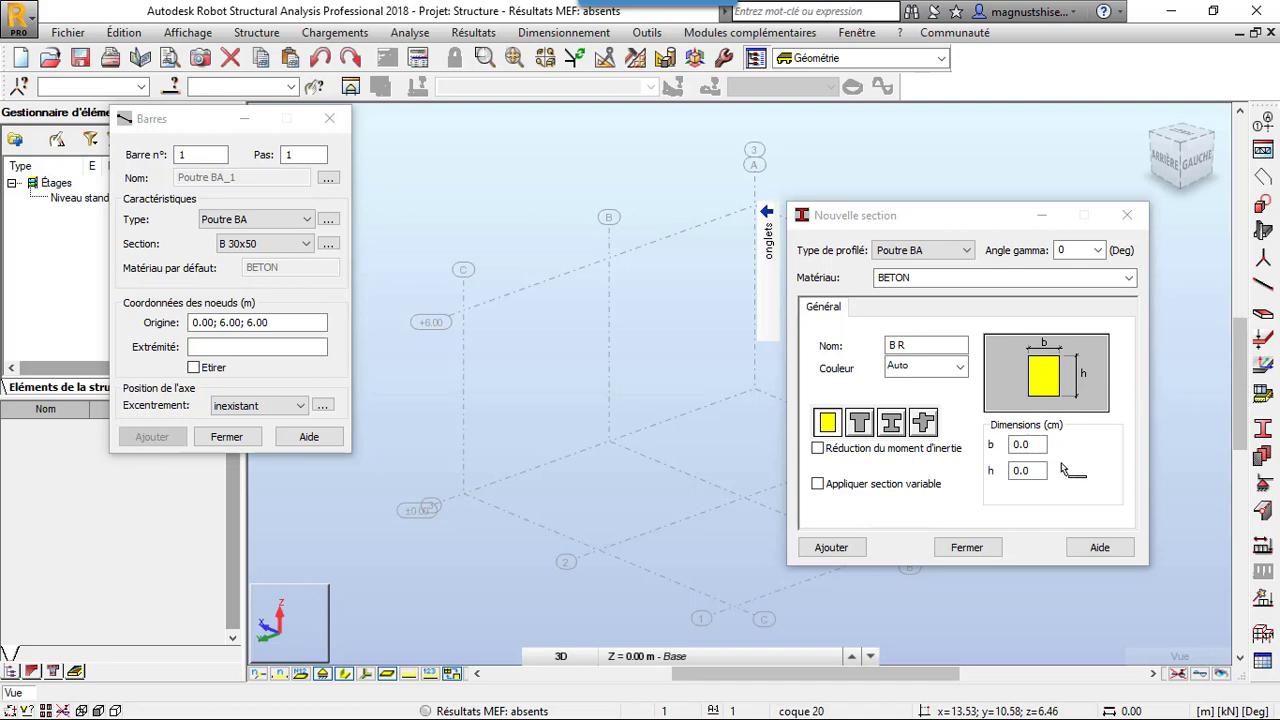
Define and add a rectangular 20 x 20 cm concrete beam section in BETON25, named B R20x20
left_click(1027, 444)
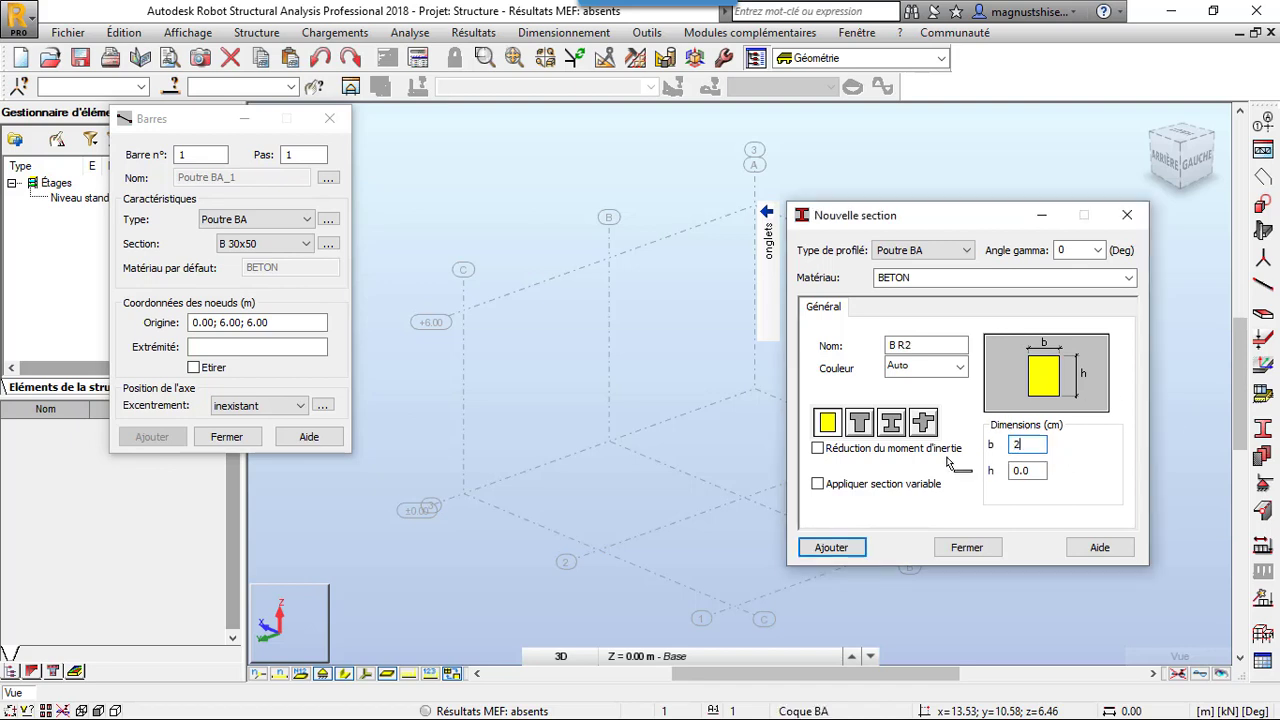
type("20")
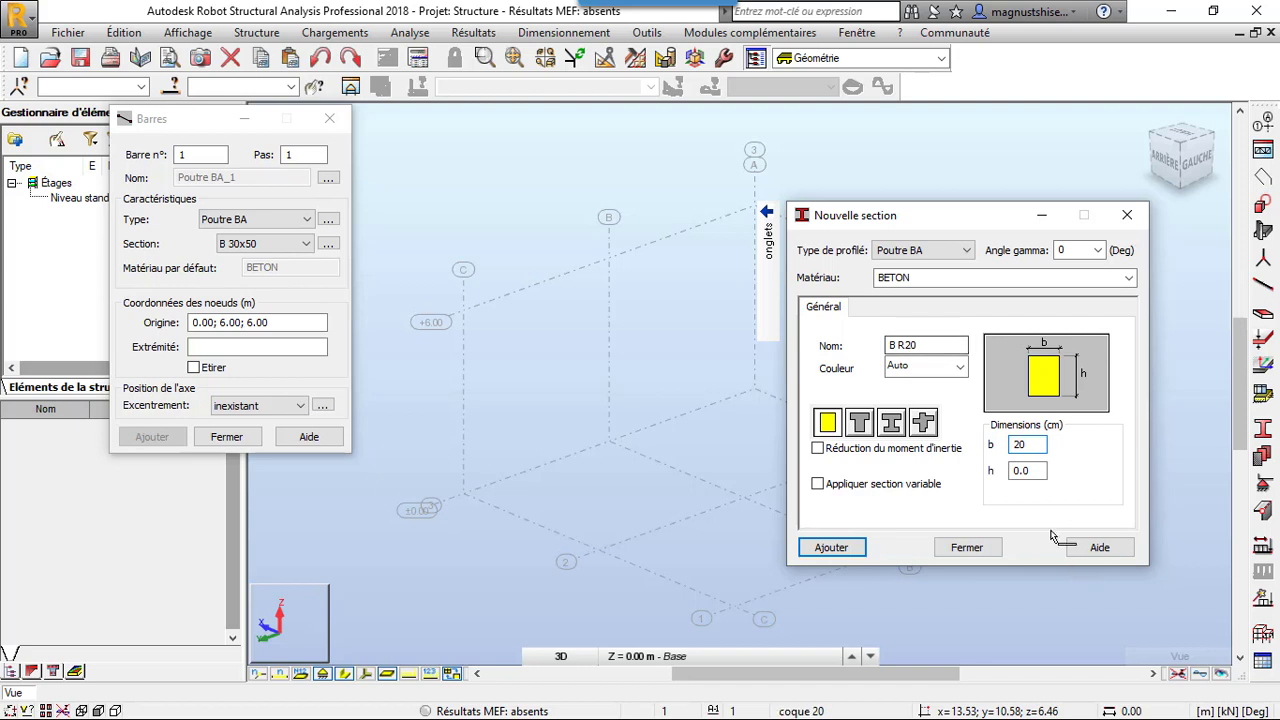
key("Tab")
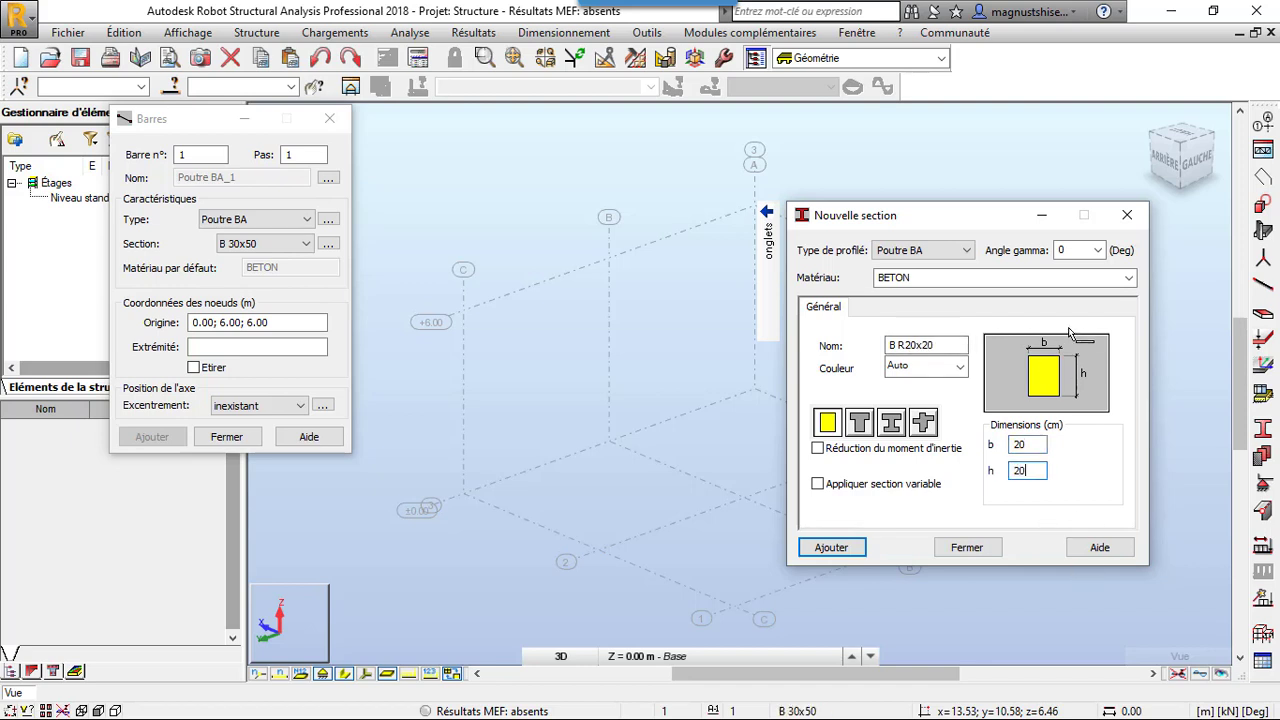
left_click(1128, 279)
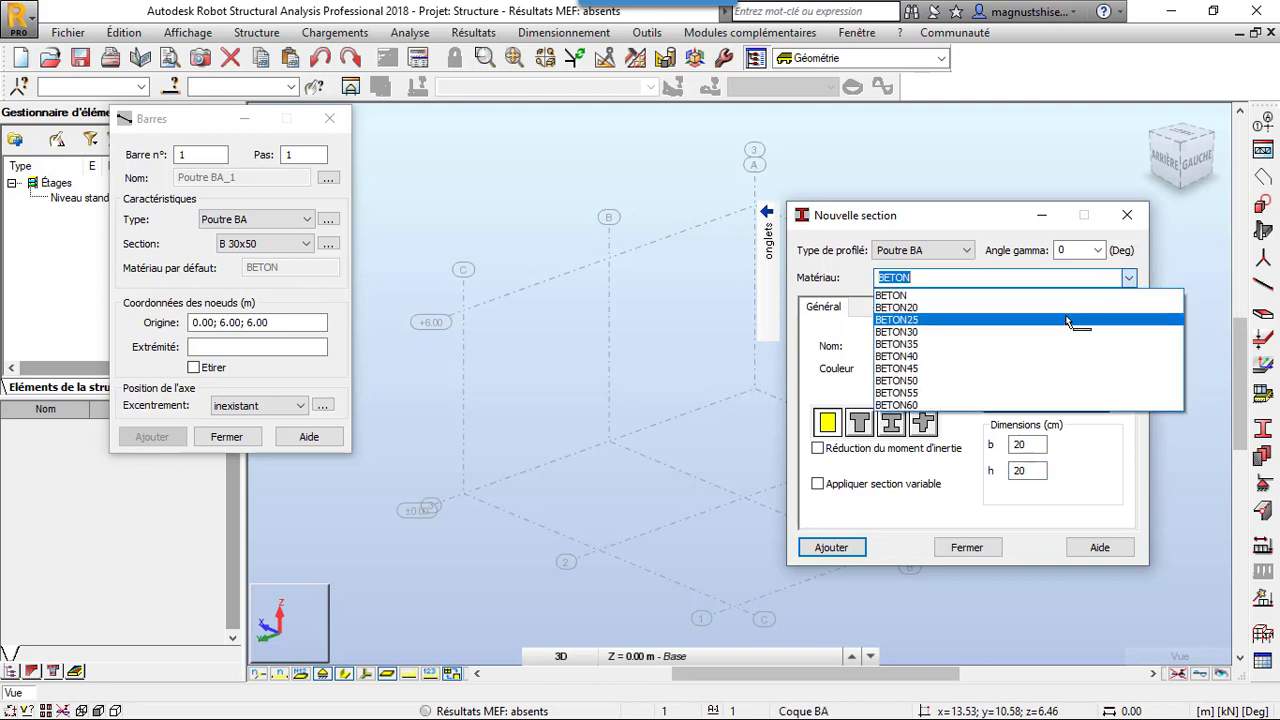
left_click(1068, 320)
left_click(829, 549)
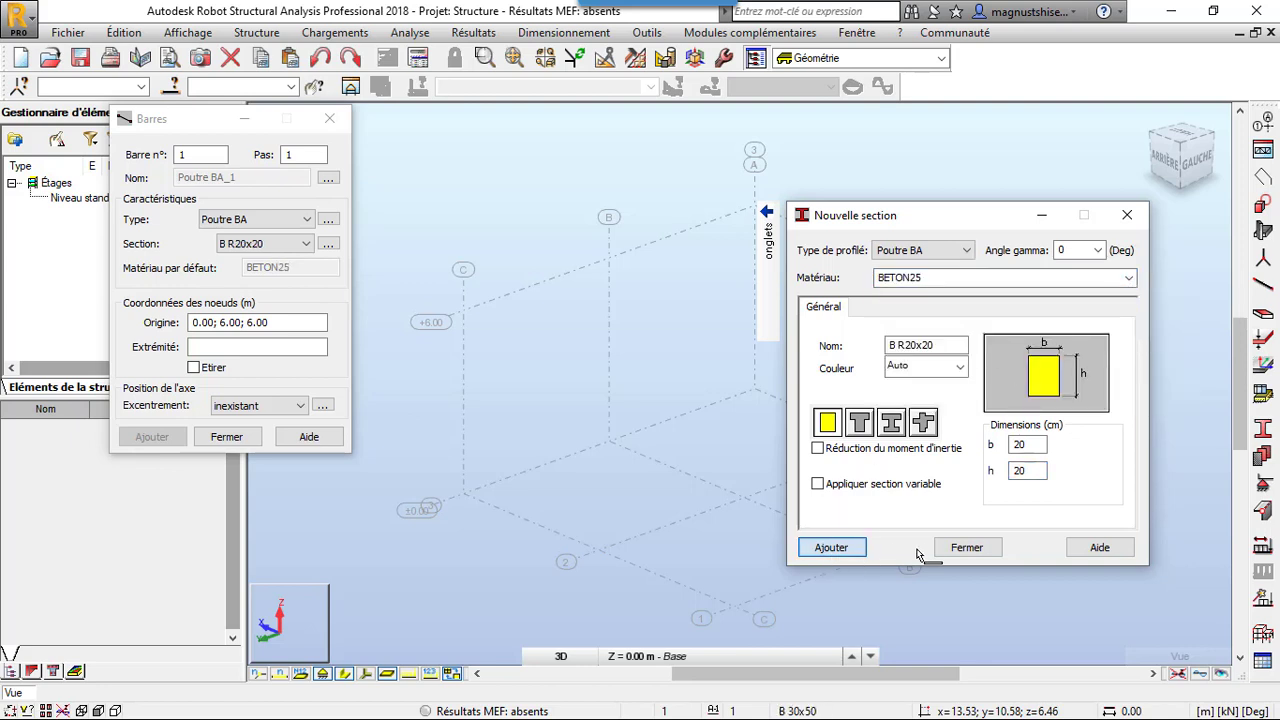
left_click(966, 548)
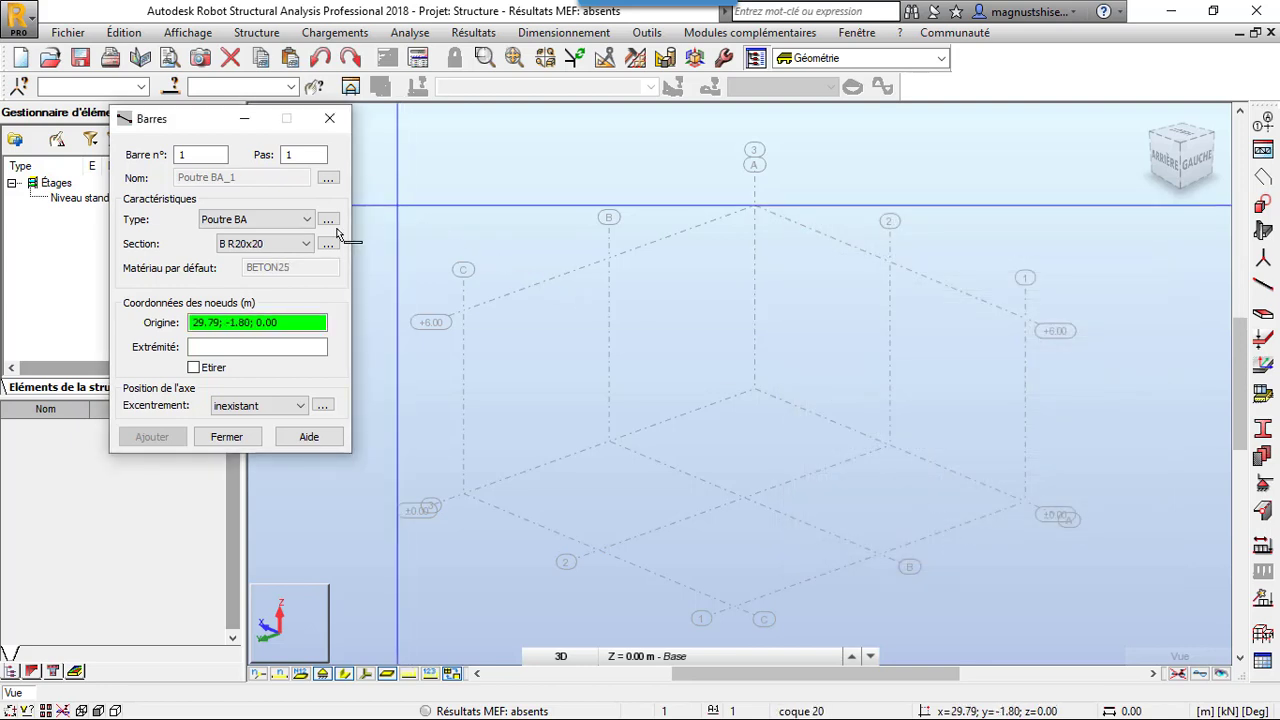
left_click(329, 118)
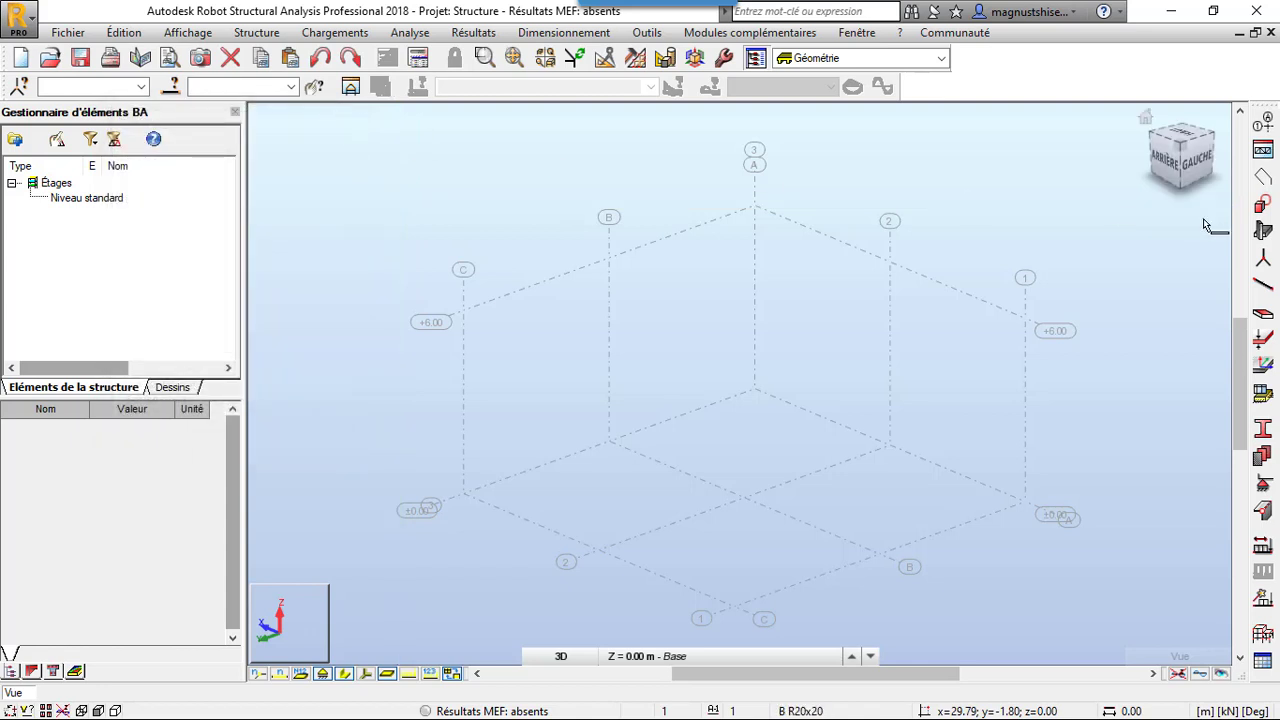
Draw four connected B R20x20 beams through (12, 12, 0), (6, 12, 6), (0, 12, 0), (0, 6, 6) and (0, 0, 0)
left_click(1266, 285)
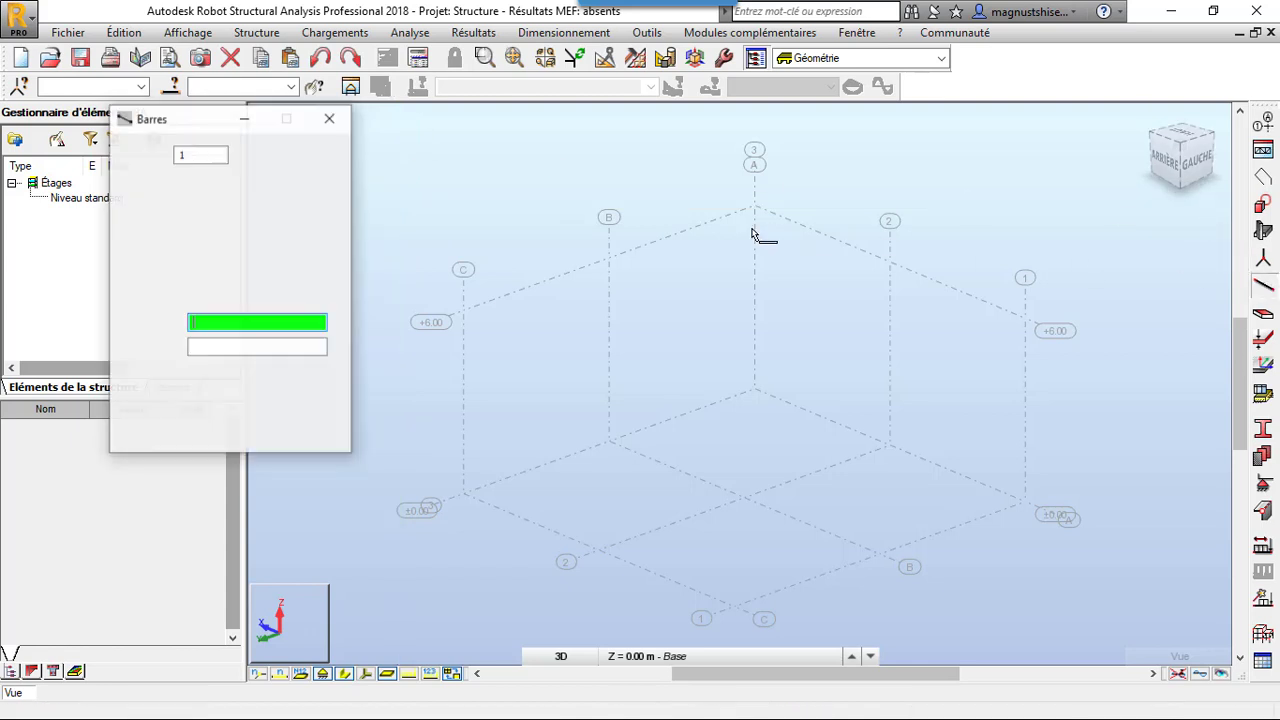
left_click(464, 492)
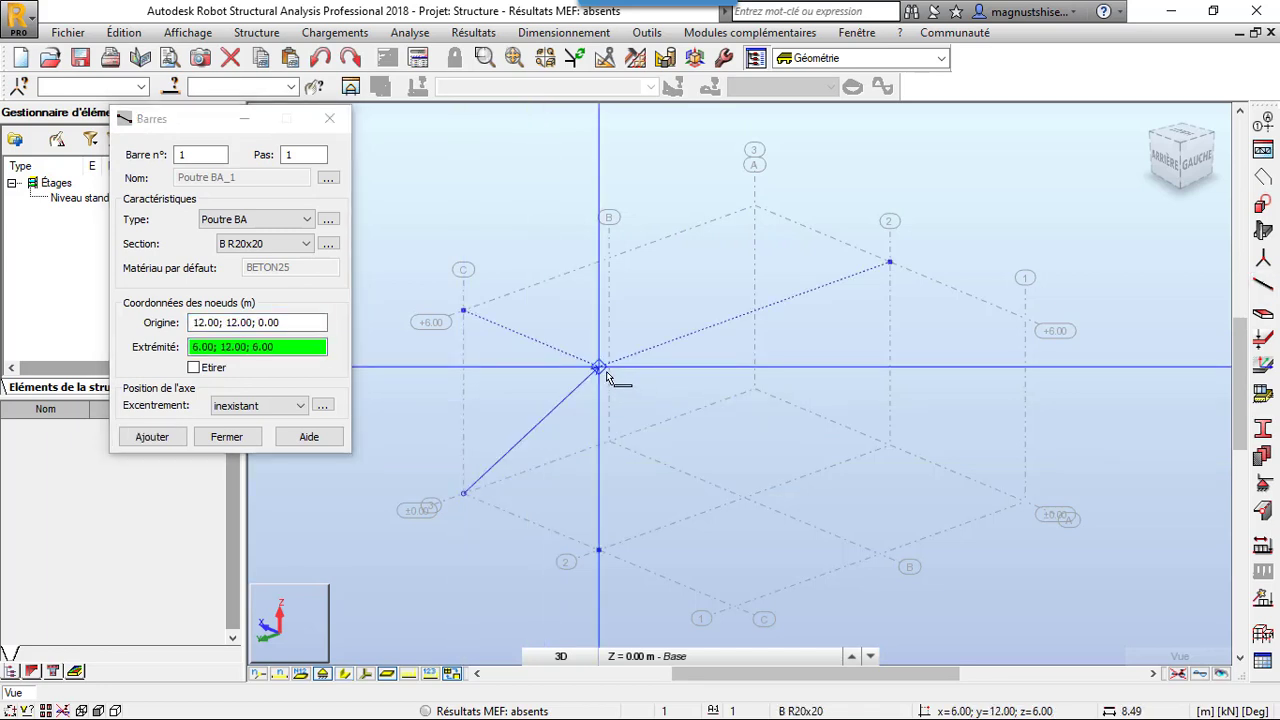
left_click(600, 368)
left_click(600, 368)
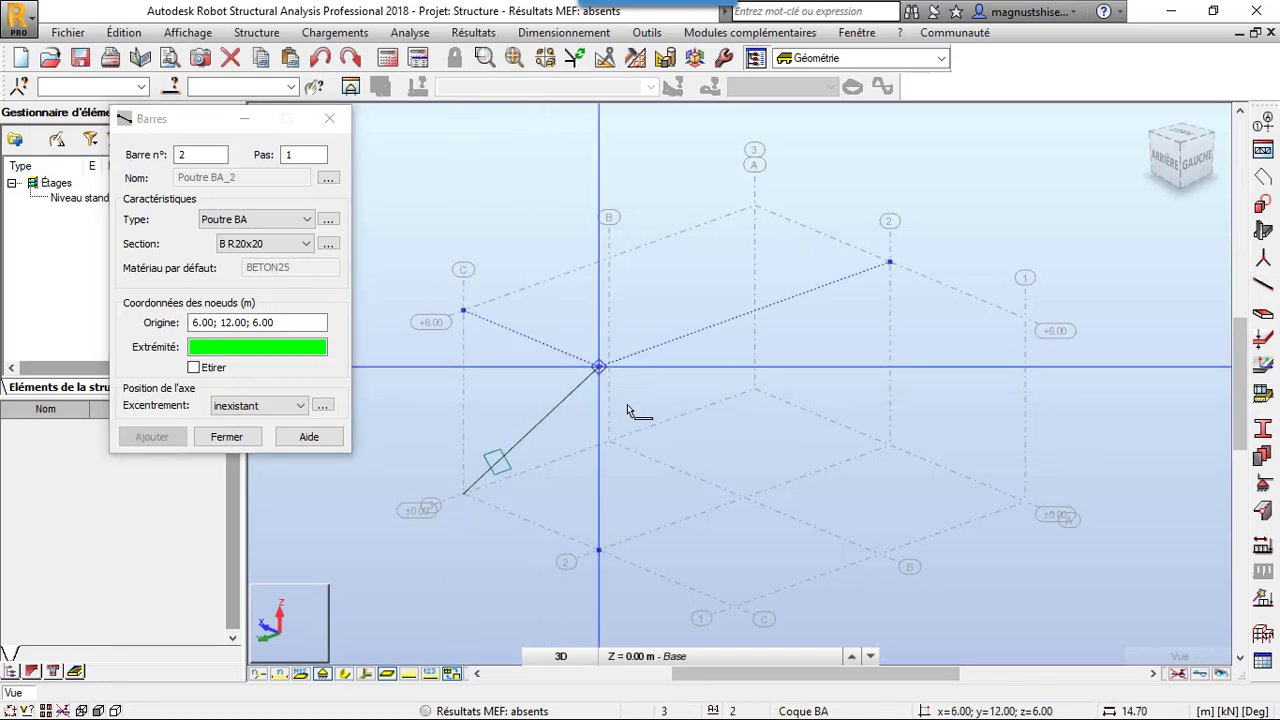
left_click(733, 607)
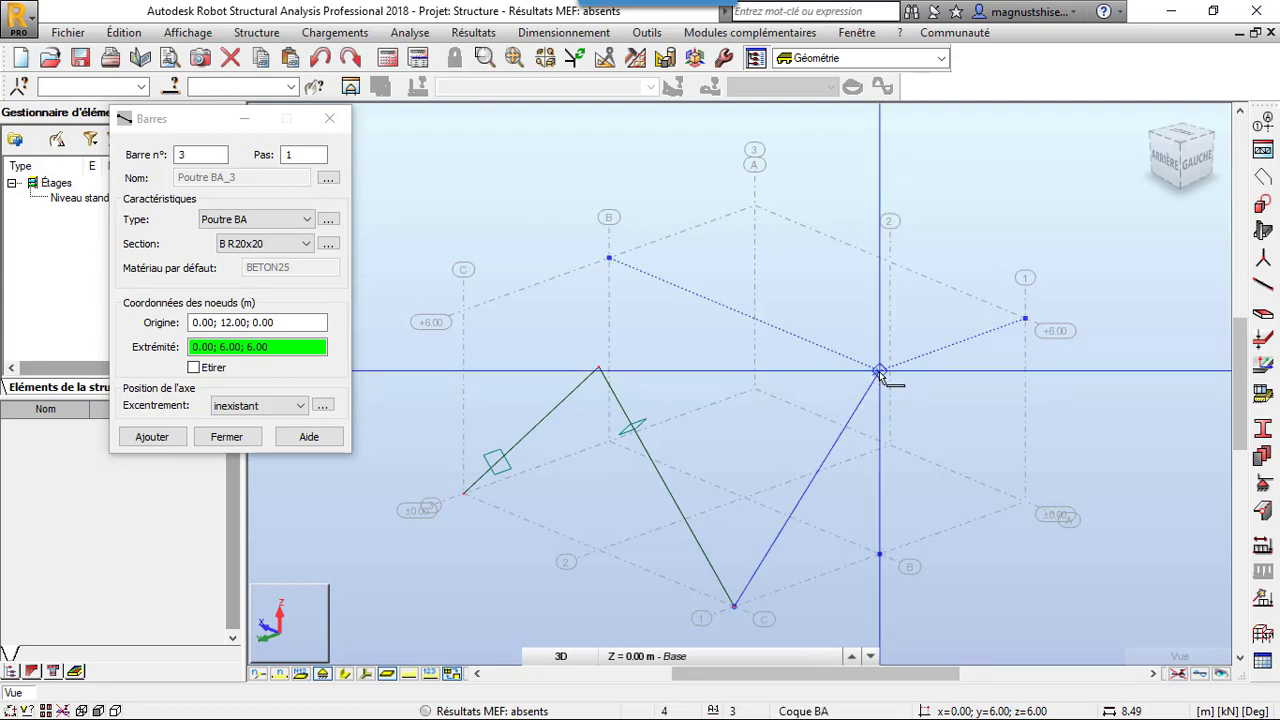
left_click(878, 371)
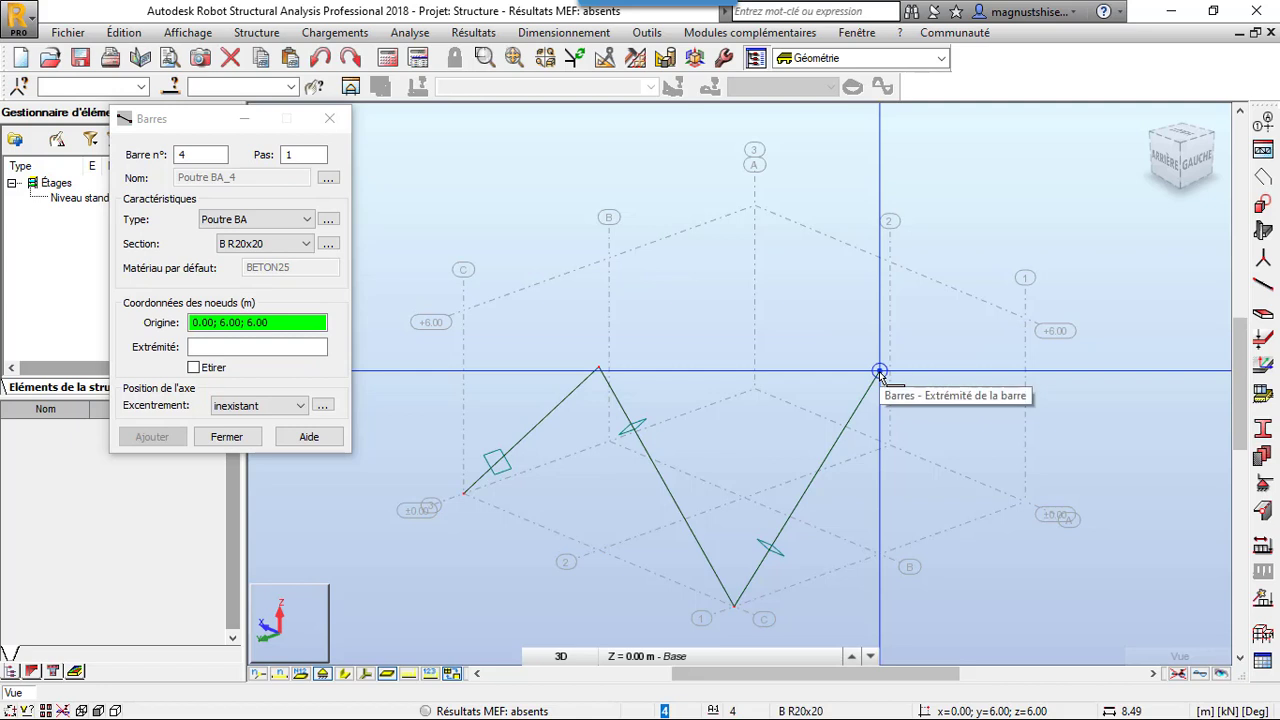
left_click(1025, 501)
With Etirer enabled, continue the beam chain from (0, 0, 0) through (6, 0, 6), (12, 0, 0) and (12, 6, 6) to (12, 12, 0)
left_click(194, 367)
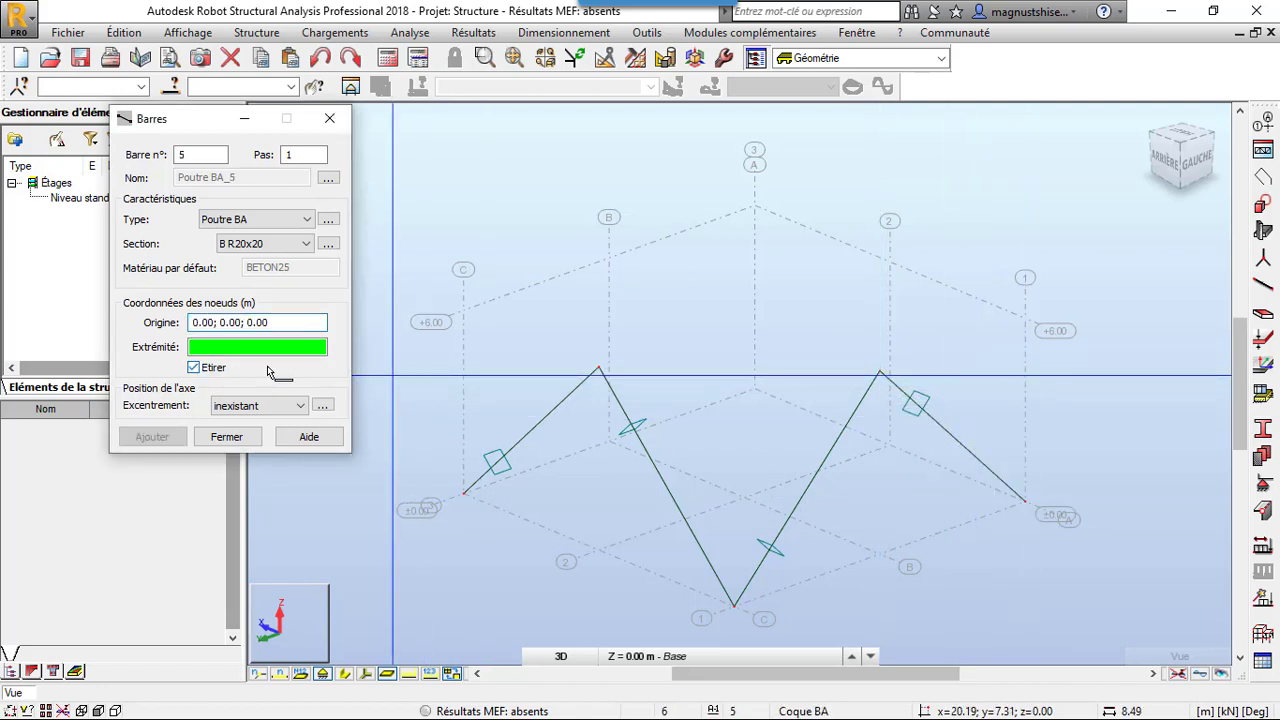
left_click(890, 264)
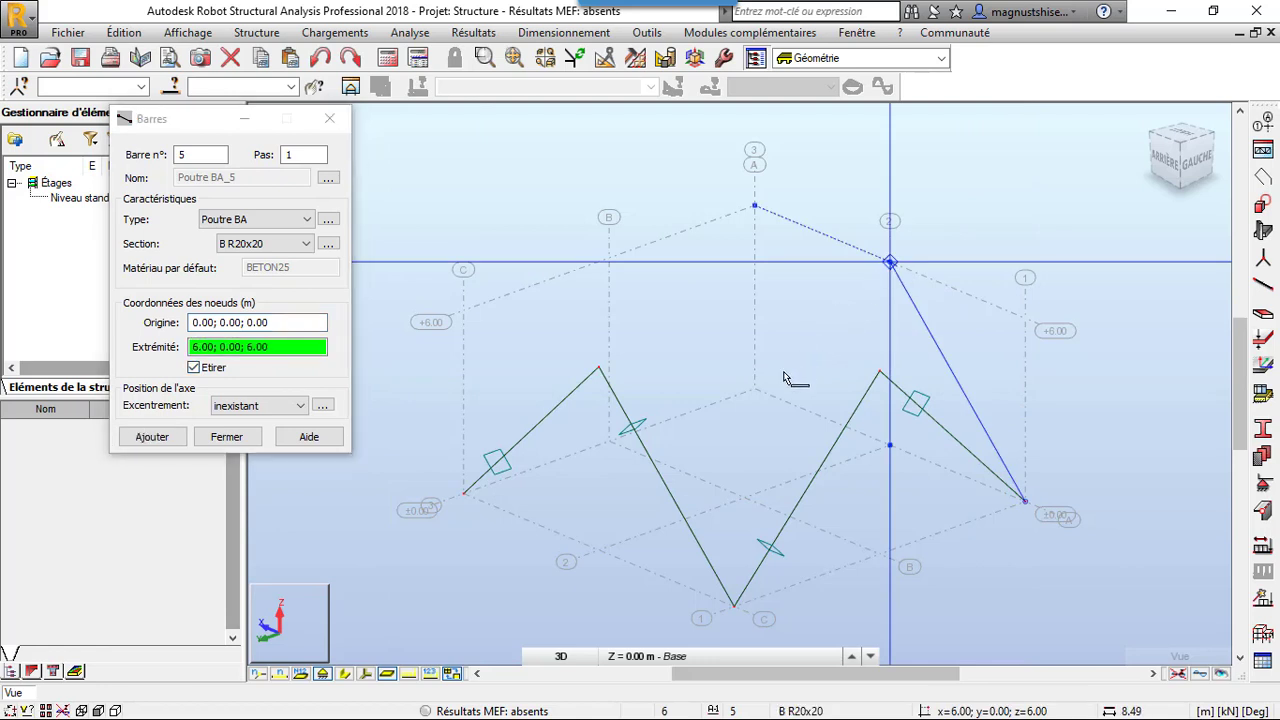
left_click(756, 389)
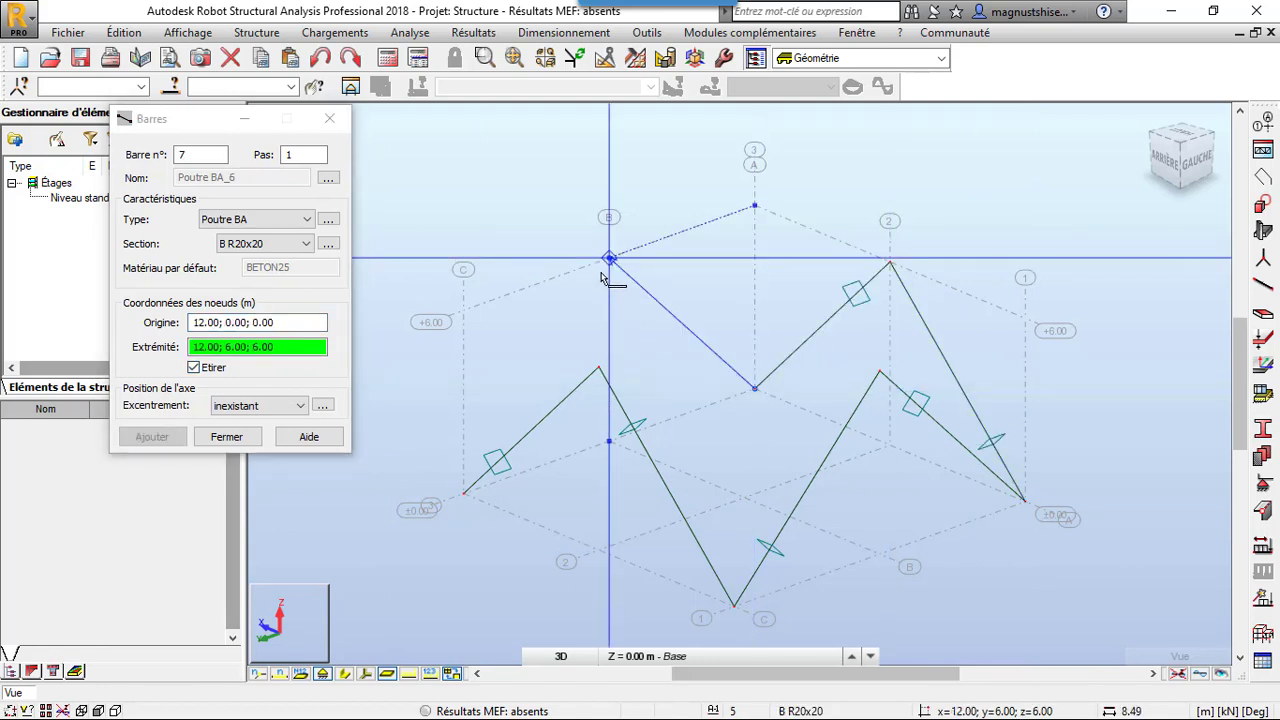
left_click(562, 370)
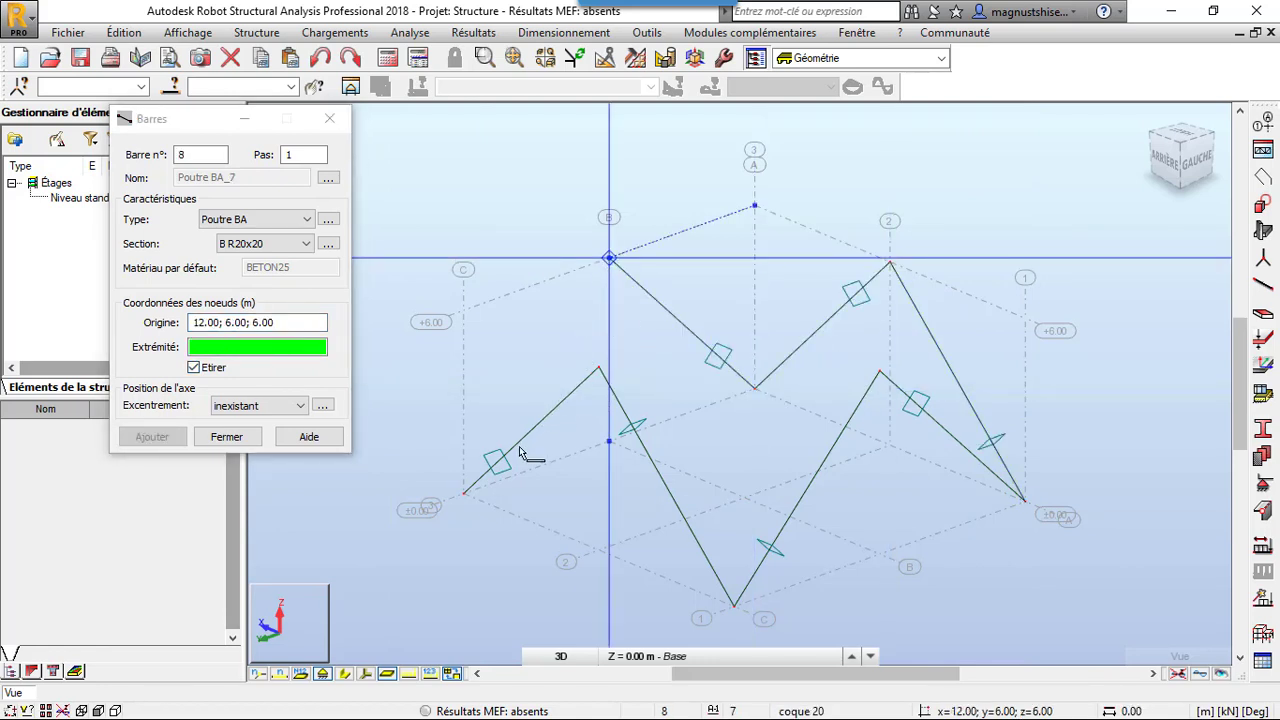
left_click(466, 493)
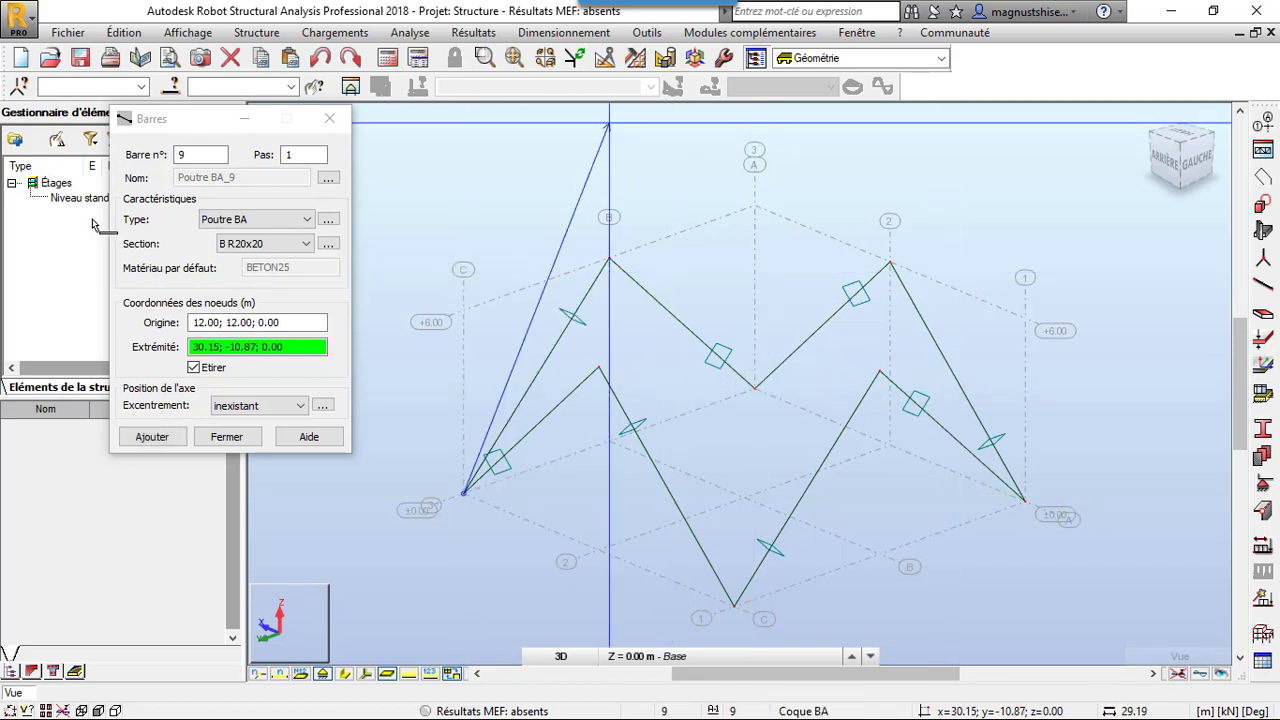
Draw two crossing ridge beams at 6 m height, from (6, 12, 6) to (6, 0, 6) and from (12, 6, 6) to (0, 6, 6)
left_click(191, 370)
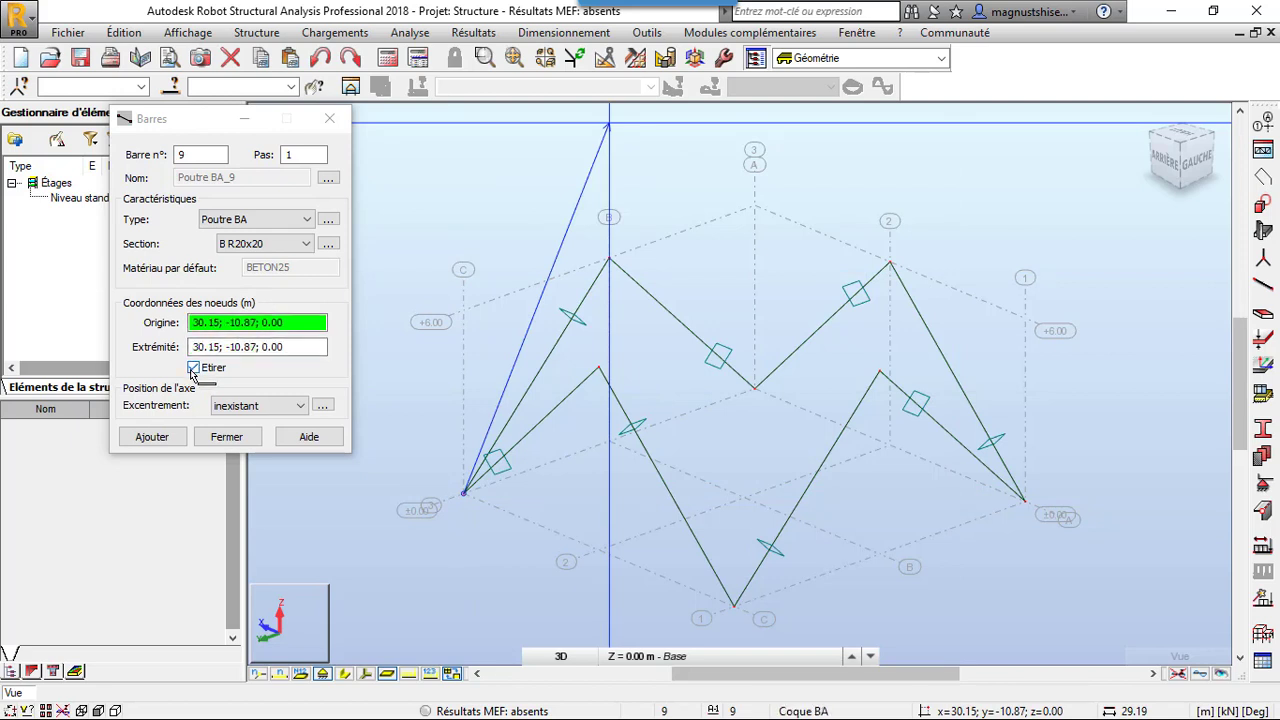
left_click(598, 367)
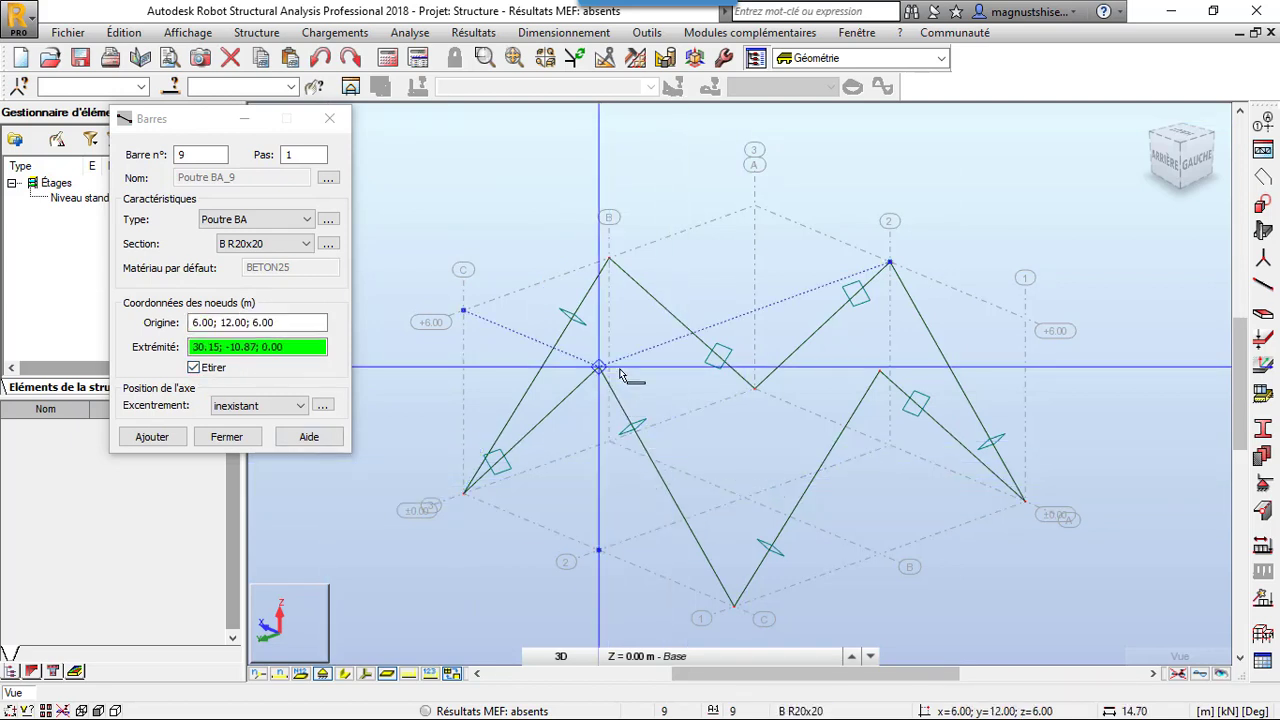
left_click(887, 271)
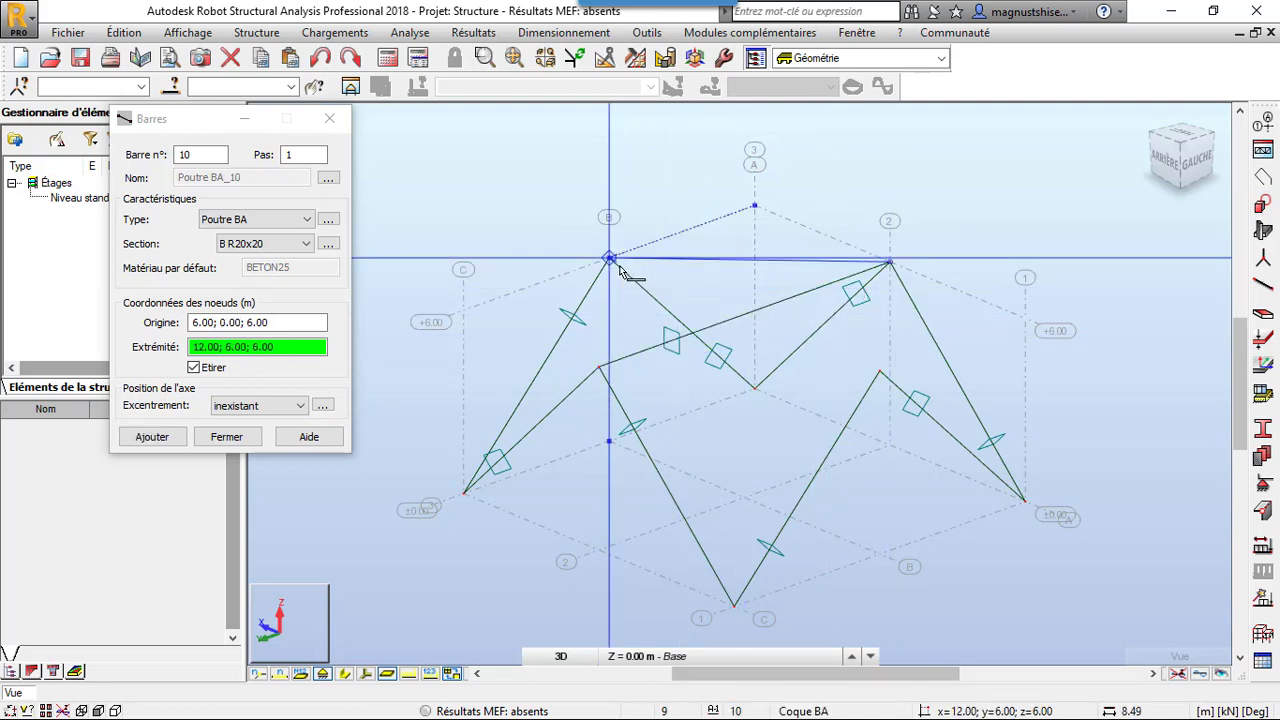
key("Escape")
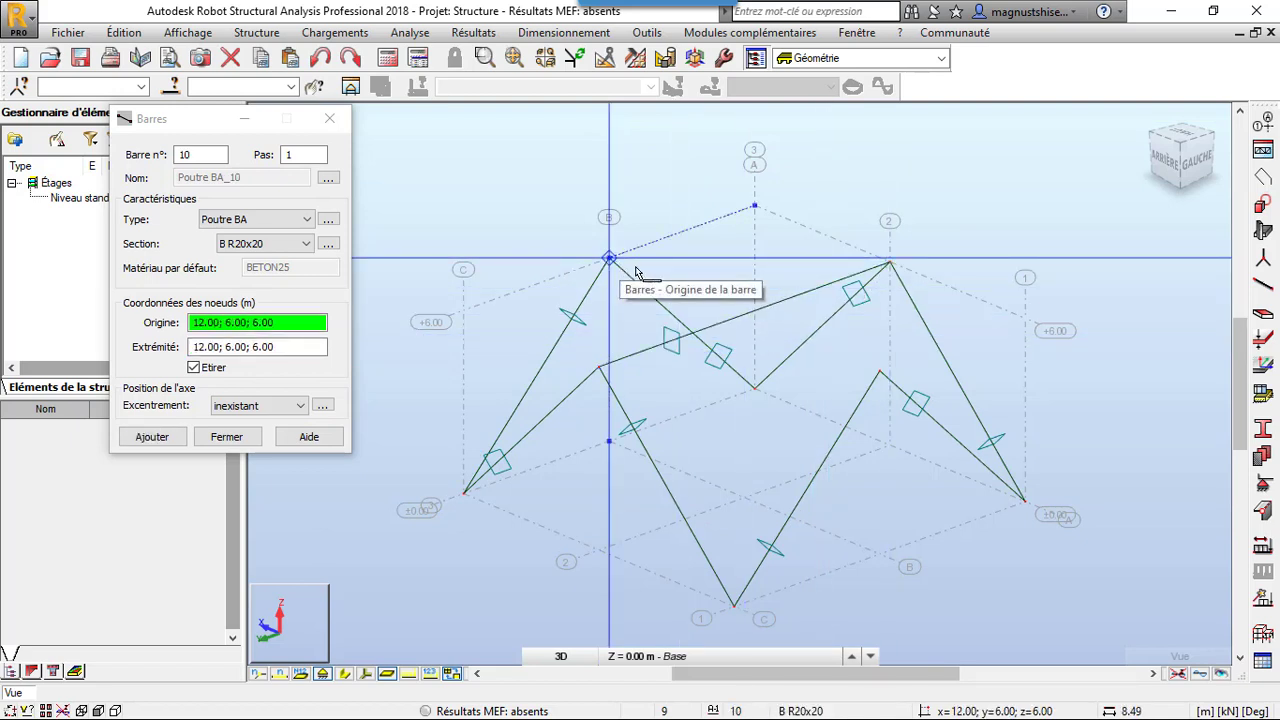
left_click(633, 270)
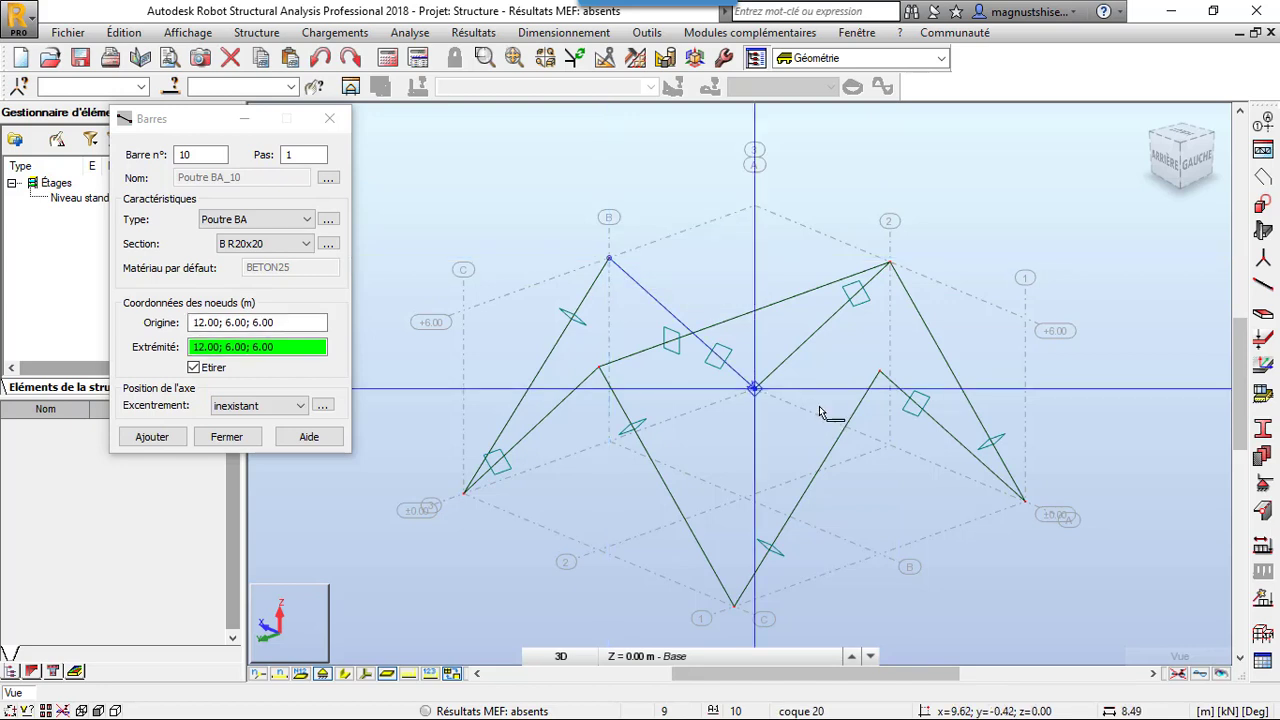
left_click(881, 374)
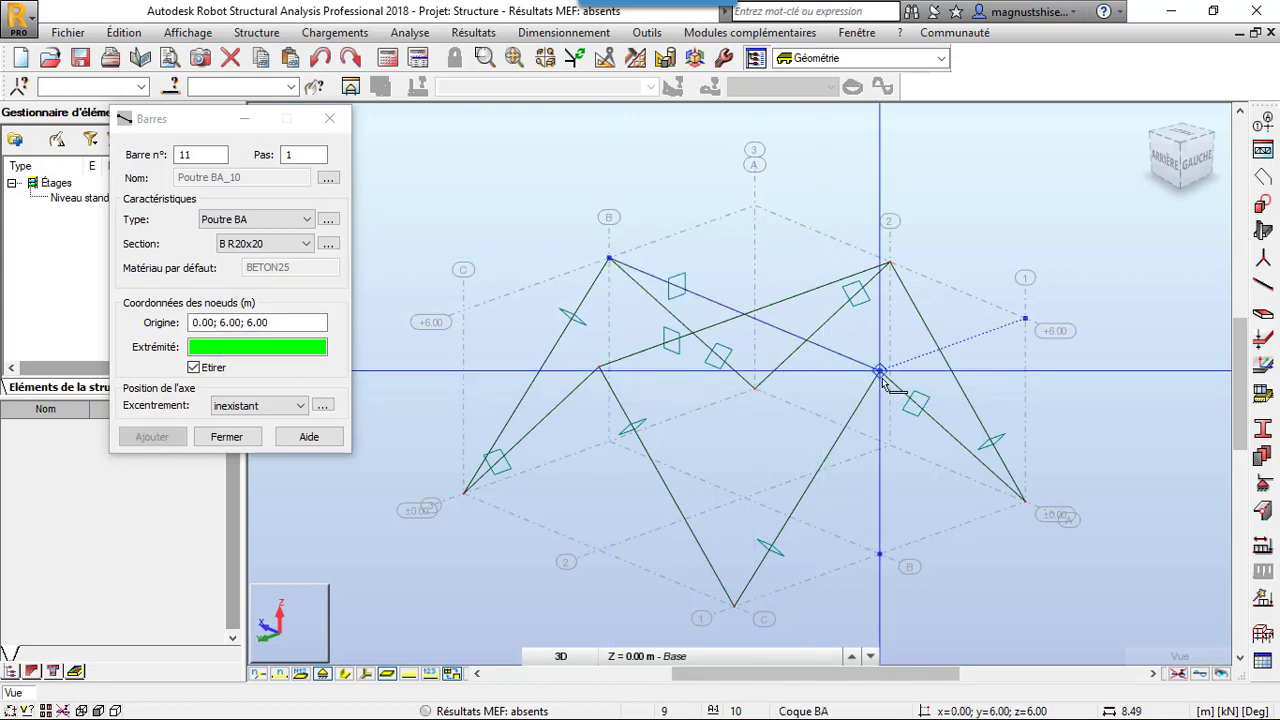
left_click(336, 121)
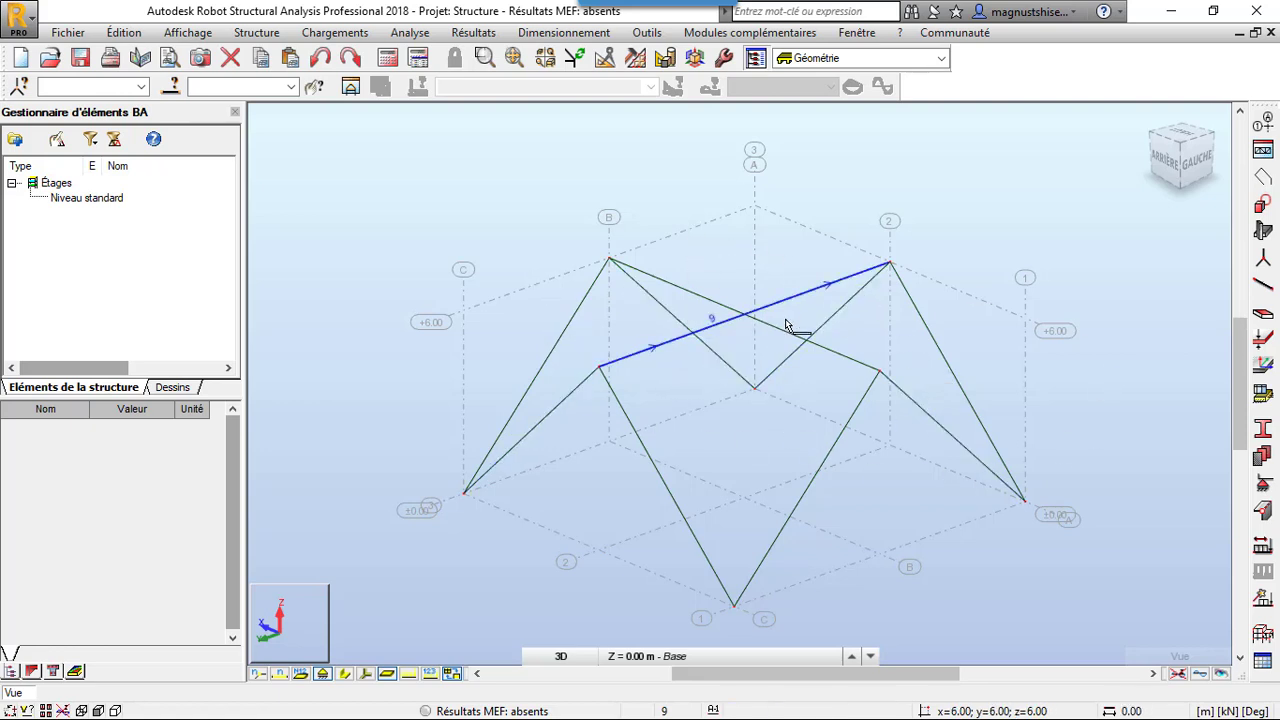
Intersect the two crossing ridge beams at 6 m height so they divide at their crossing point
left_click(737, 352)
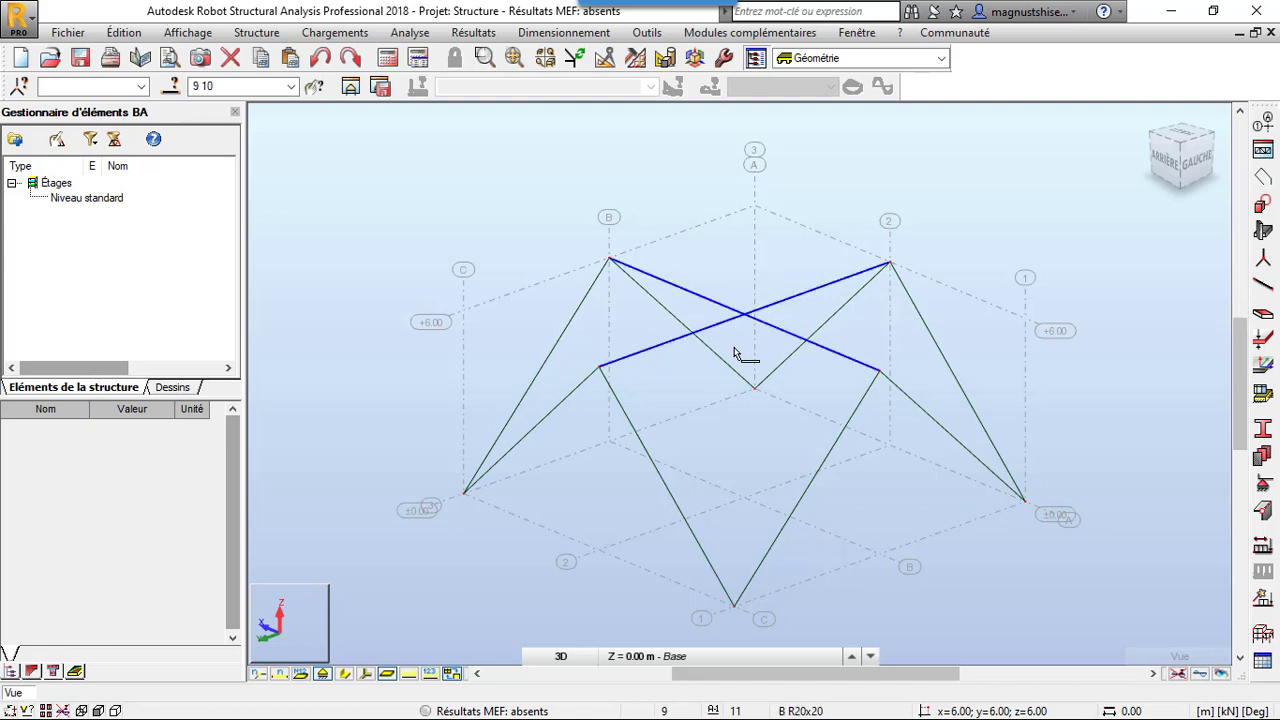
left_click(608, 58)
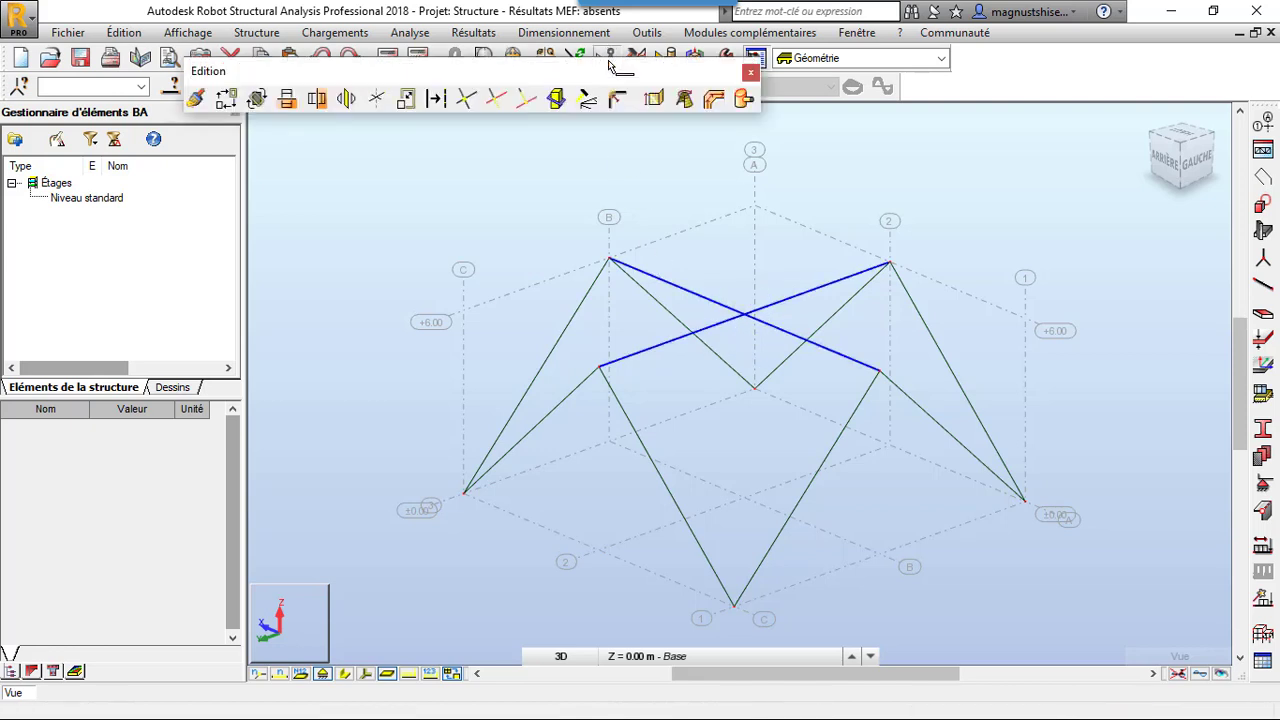
left_click(469, 104)
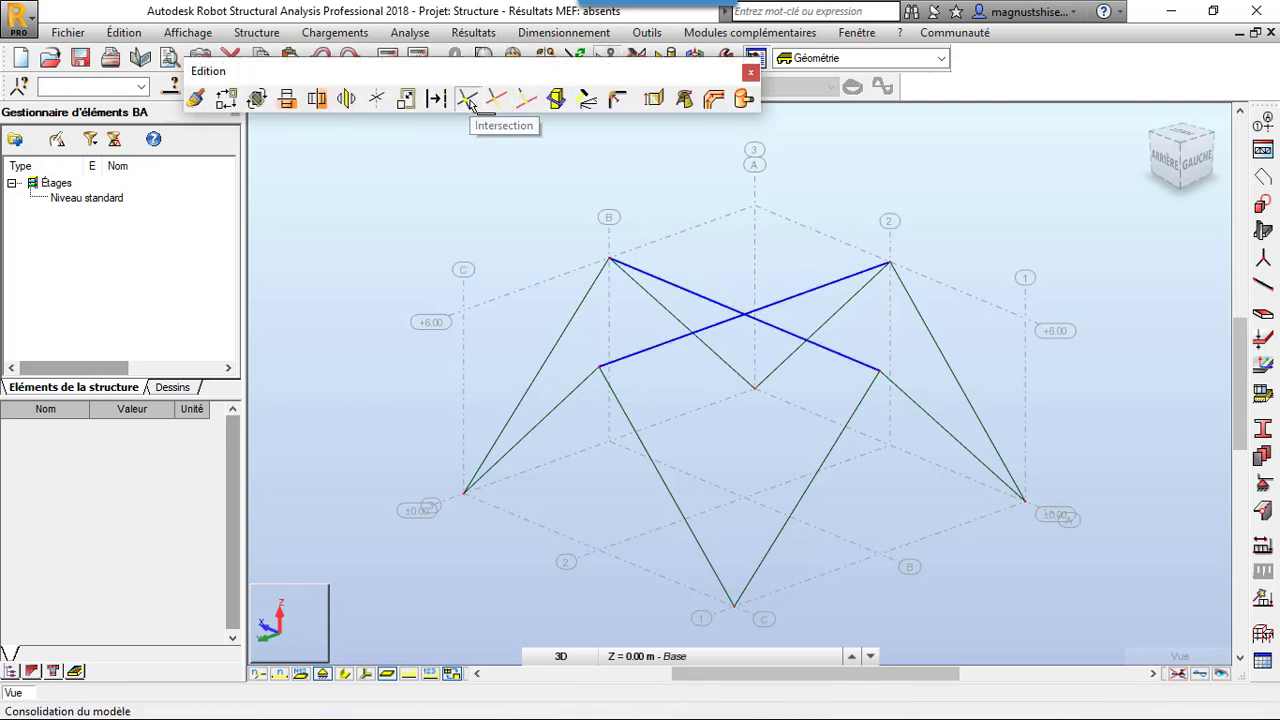
left_click(750, 72)
scroll(625, 272, "down", 3)
scroll(641, 266, "up", 2)
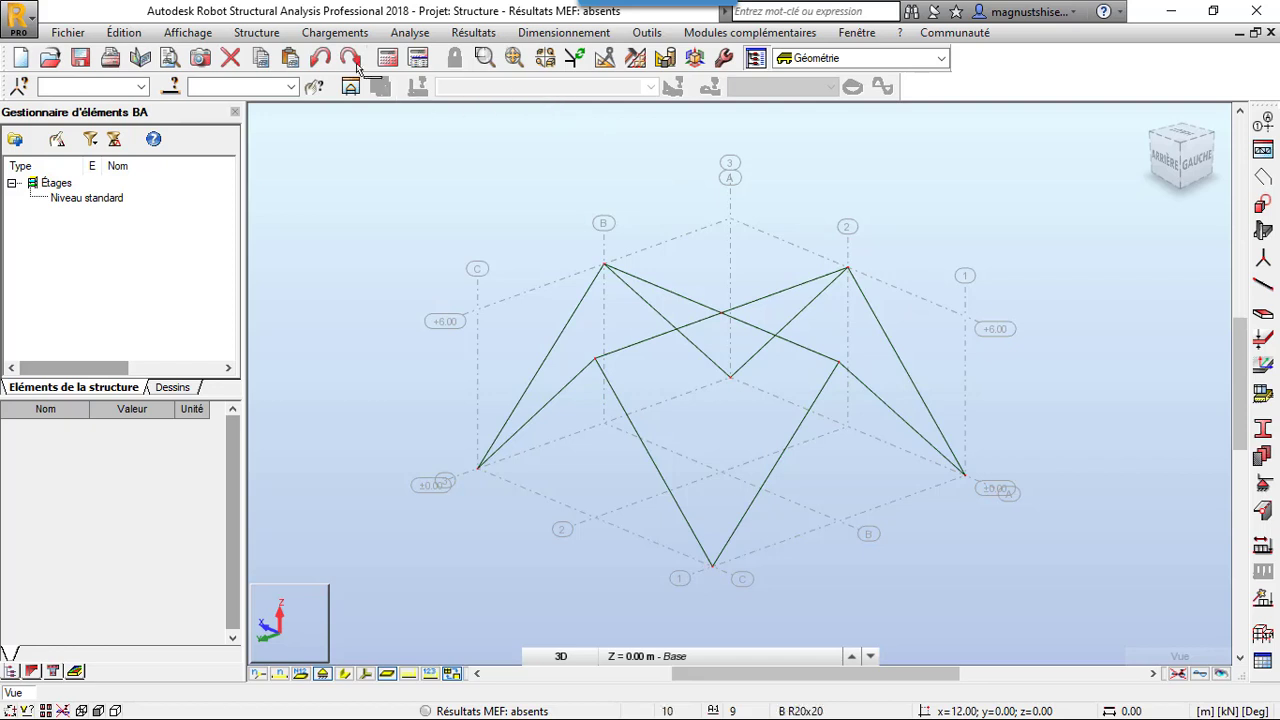
Add a panel by internal point at grid corner C-1, with Coque BA reinforcement, coque 20 thickness and the coque model
left_click(278, 35)
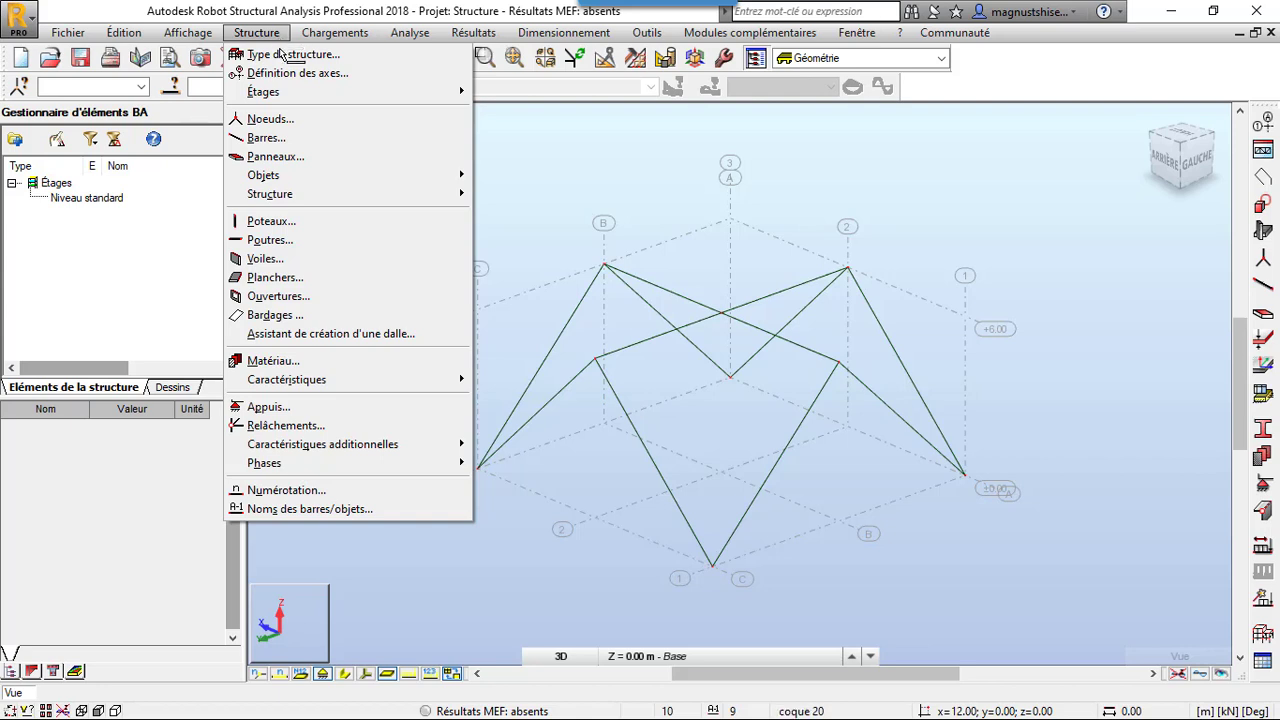
left_click(280, 157)
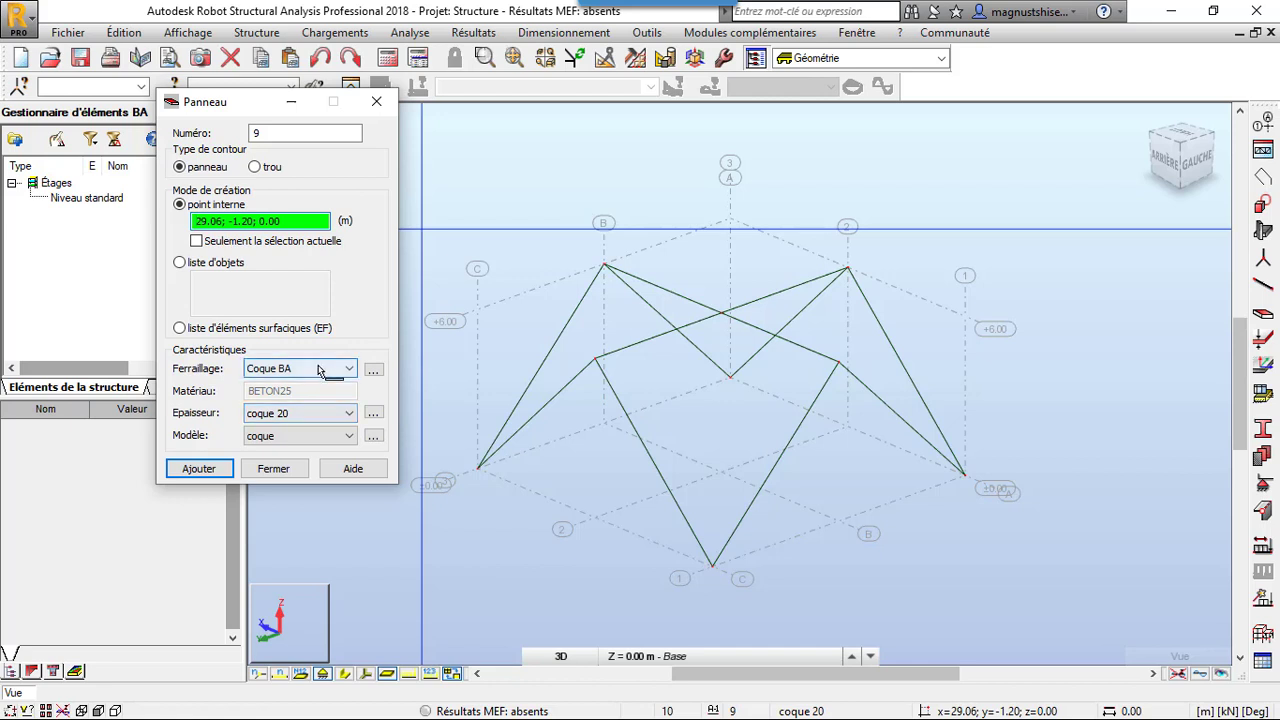
left_click(320, 369)
left_click(320, 369)
left_click(373, 414)
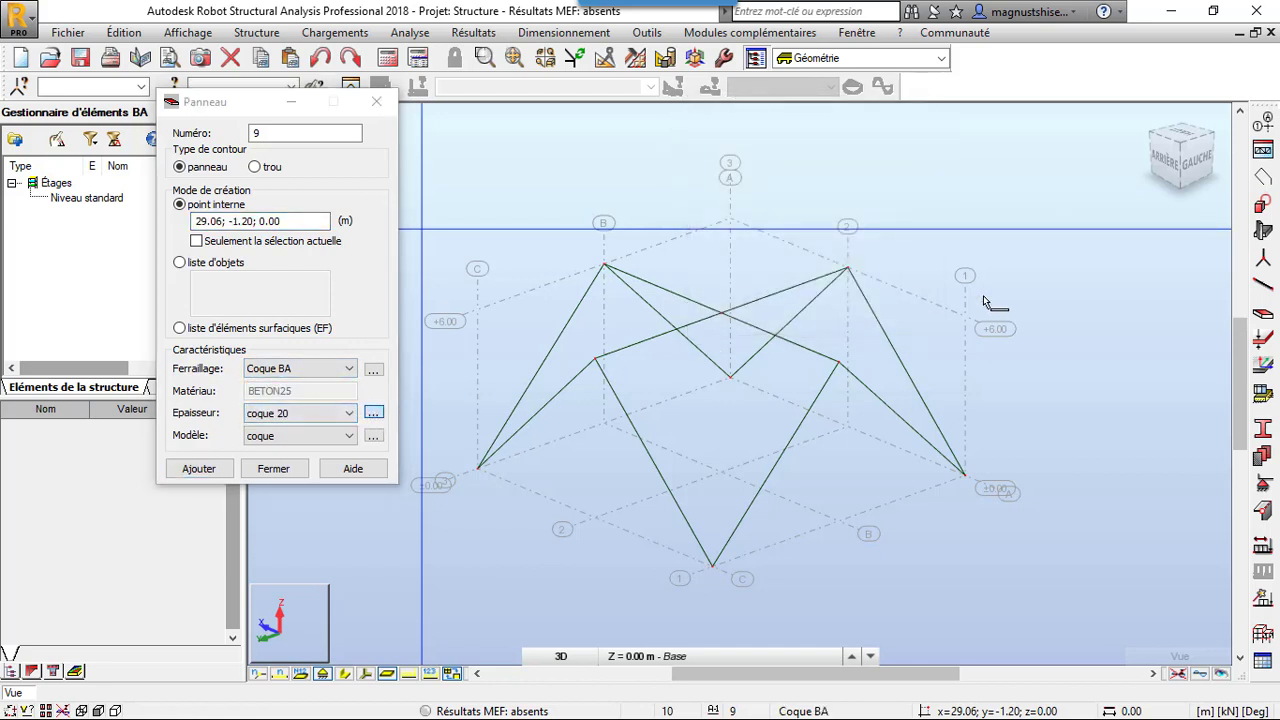
left_click_drag(1013, 207, 981, 132)
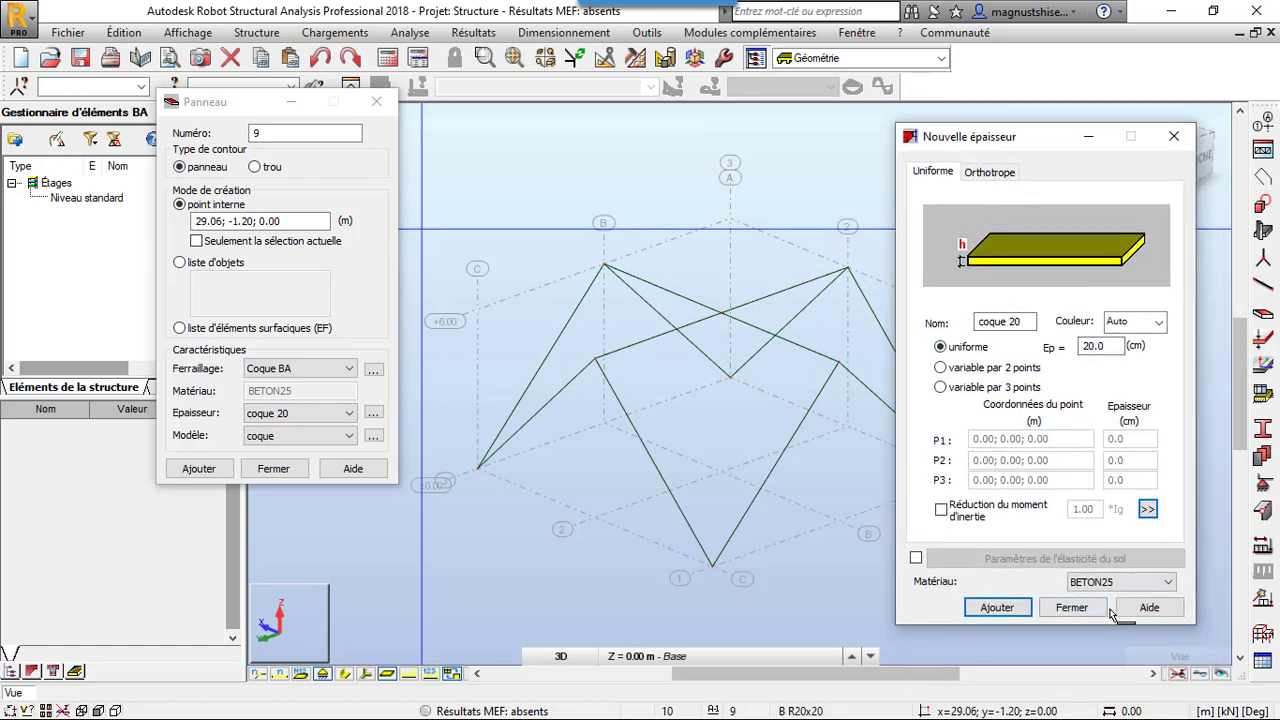
left_click(1166, 142)
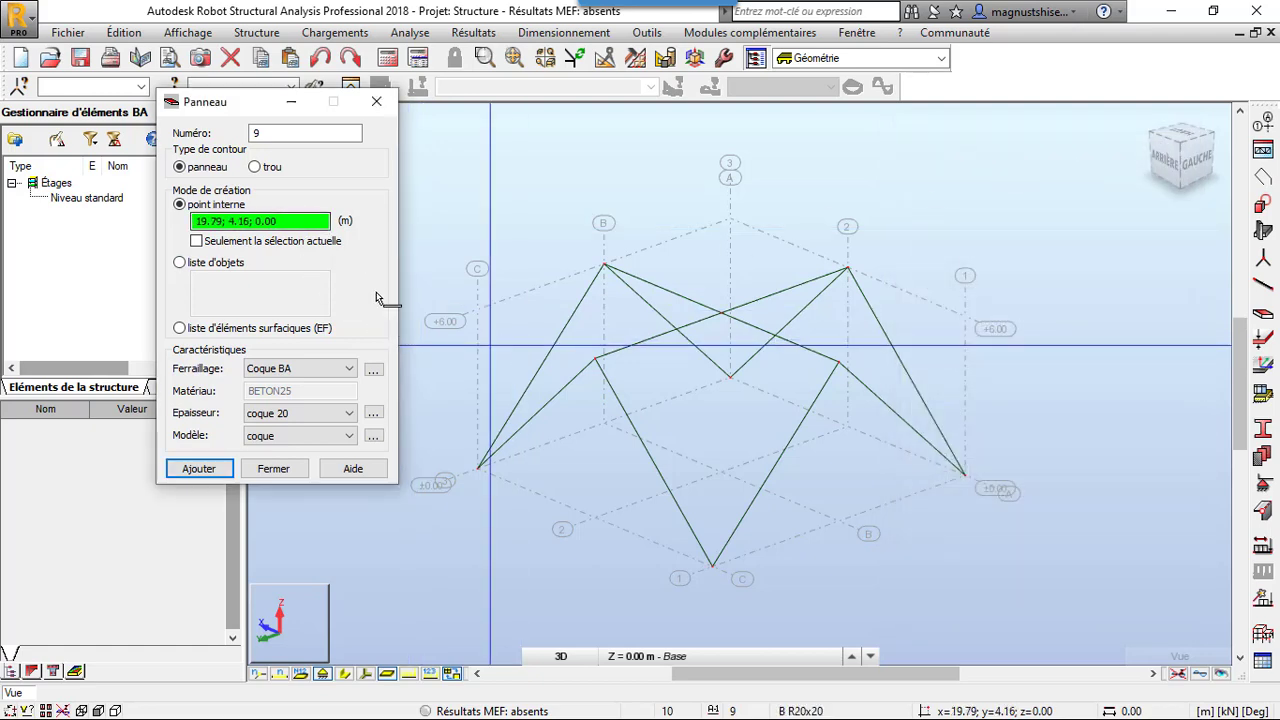
left_click(730, 450)
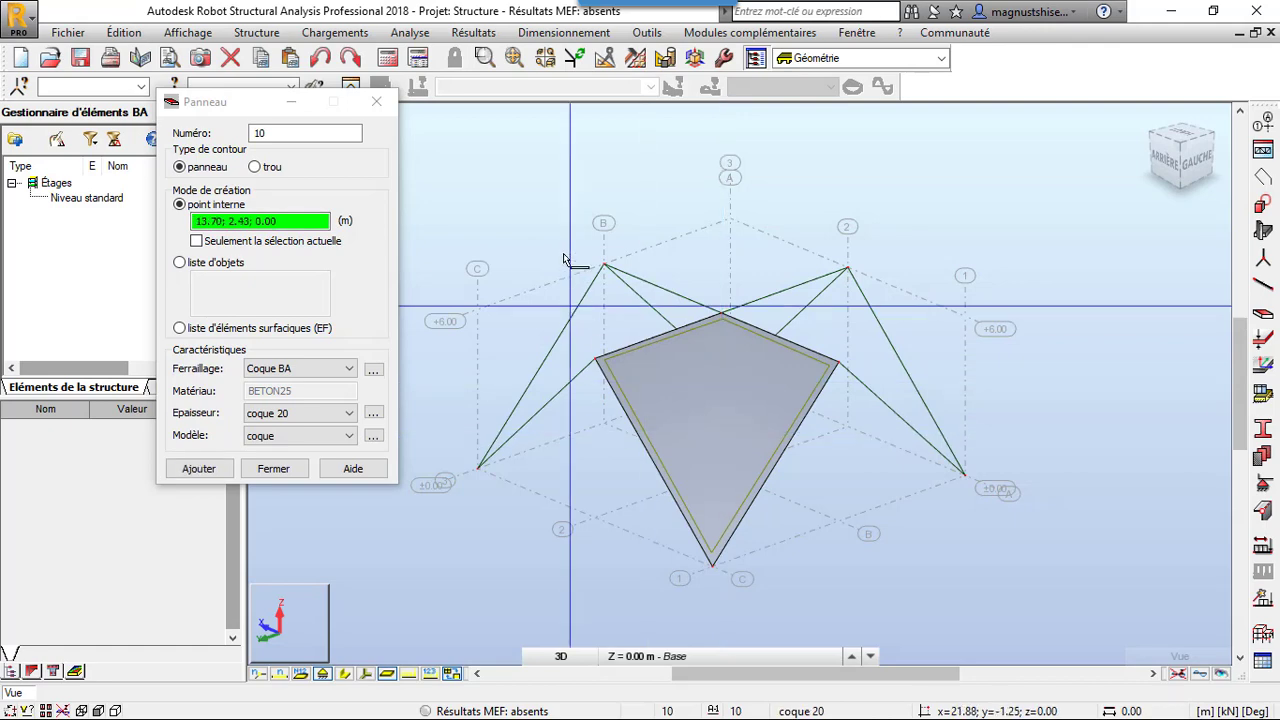
Add a second coque 20 panel by internal point in the beam outline at grid corner C-3
right_click(564, 214)
left_click(560, 286)
left_click_drag(566, 290, 626, 311)
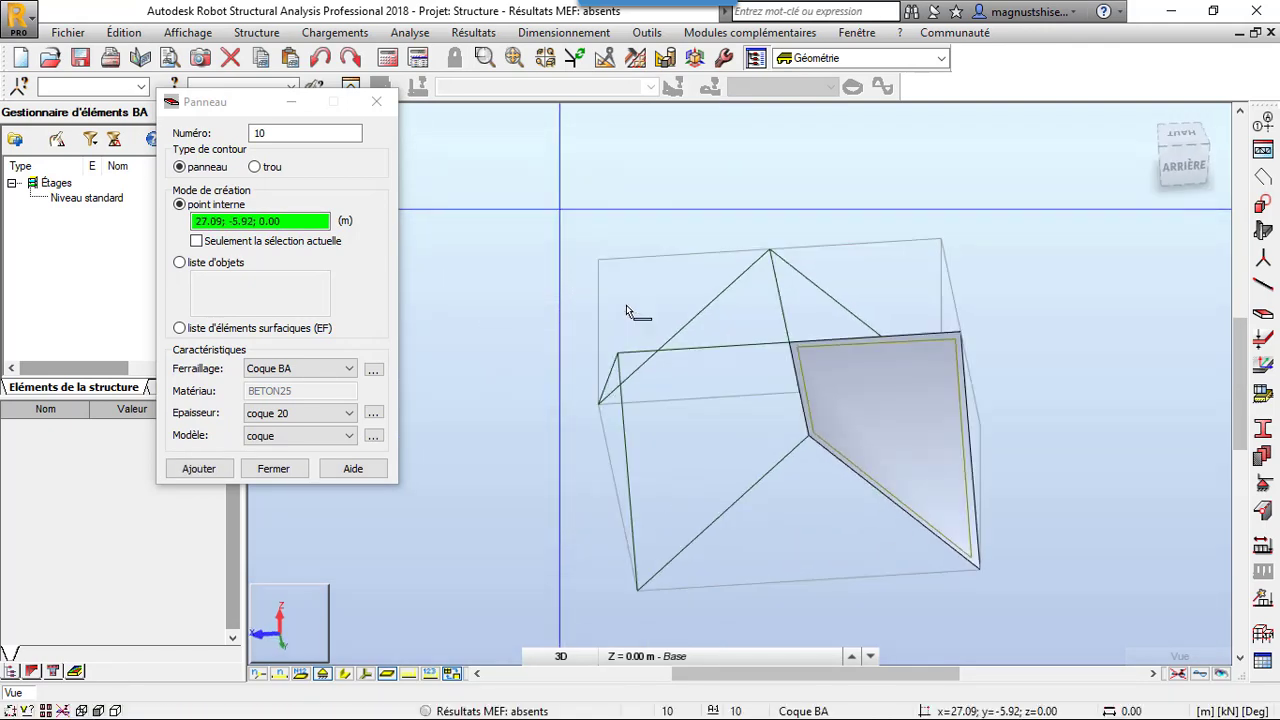
right_click(524, 192)
left_click(456, 220)
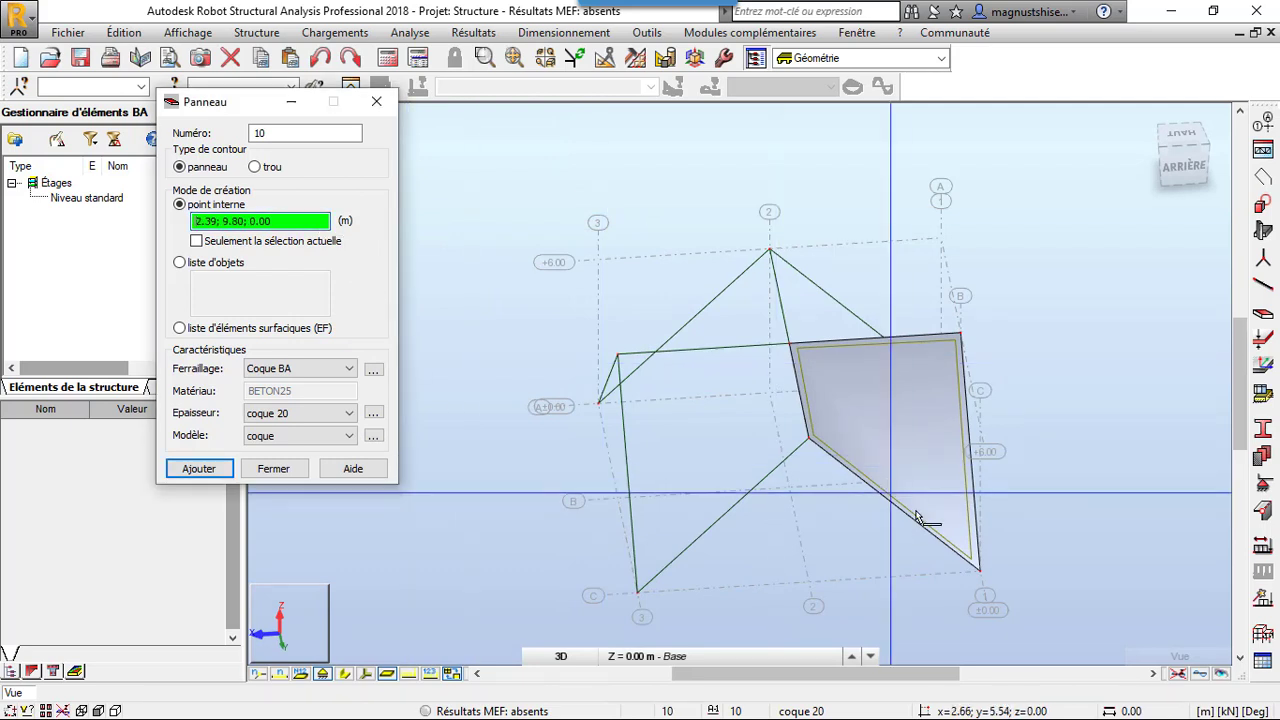
left_click(694, 444)
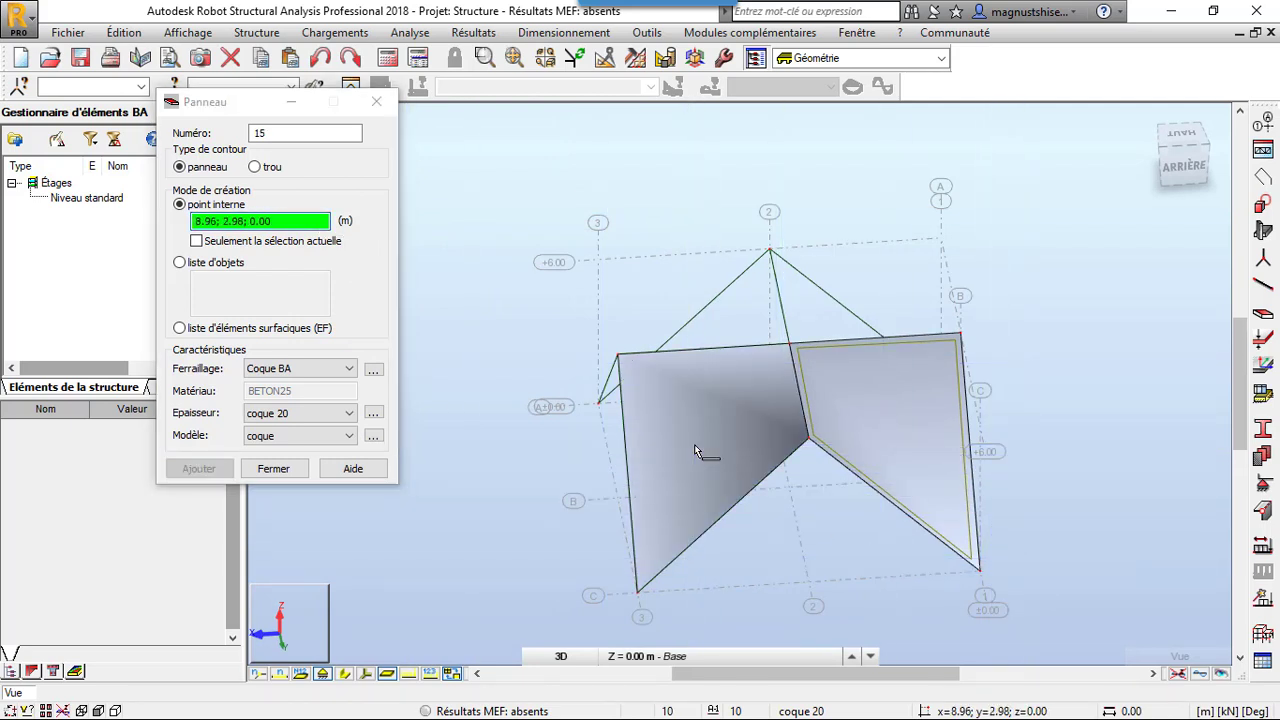
Add a third coque 20 panel by internal point in the beam outline at grid corner A-3
right_click(530, 133)
left_click(534, 208)
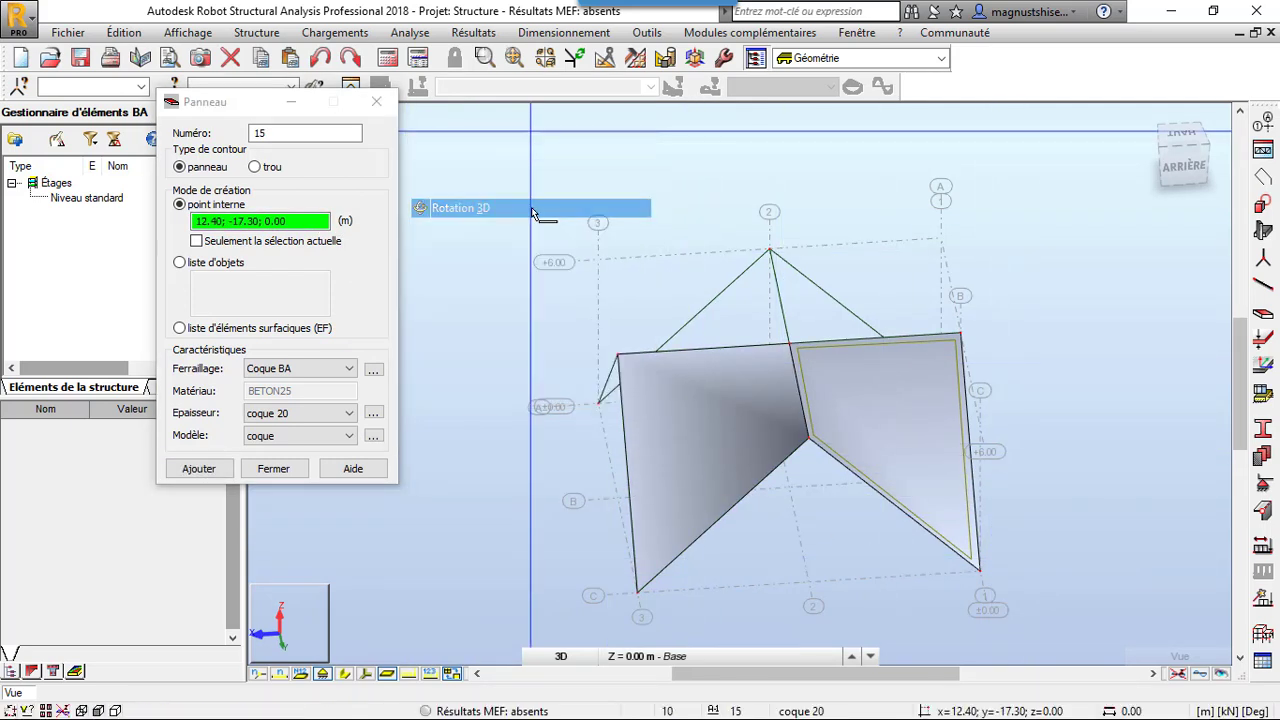
left_click_drag(536, 210, 653, 226)
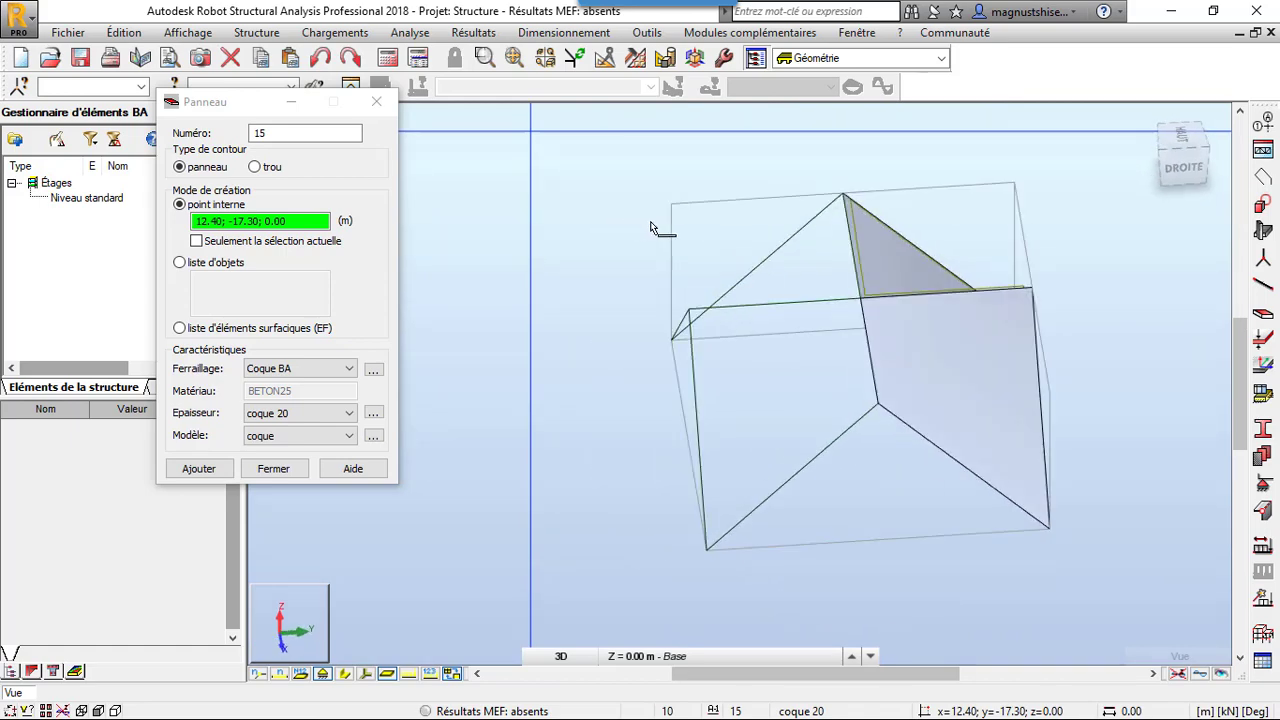
left_click(323, 226)
left_click(791, 379)
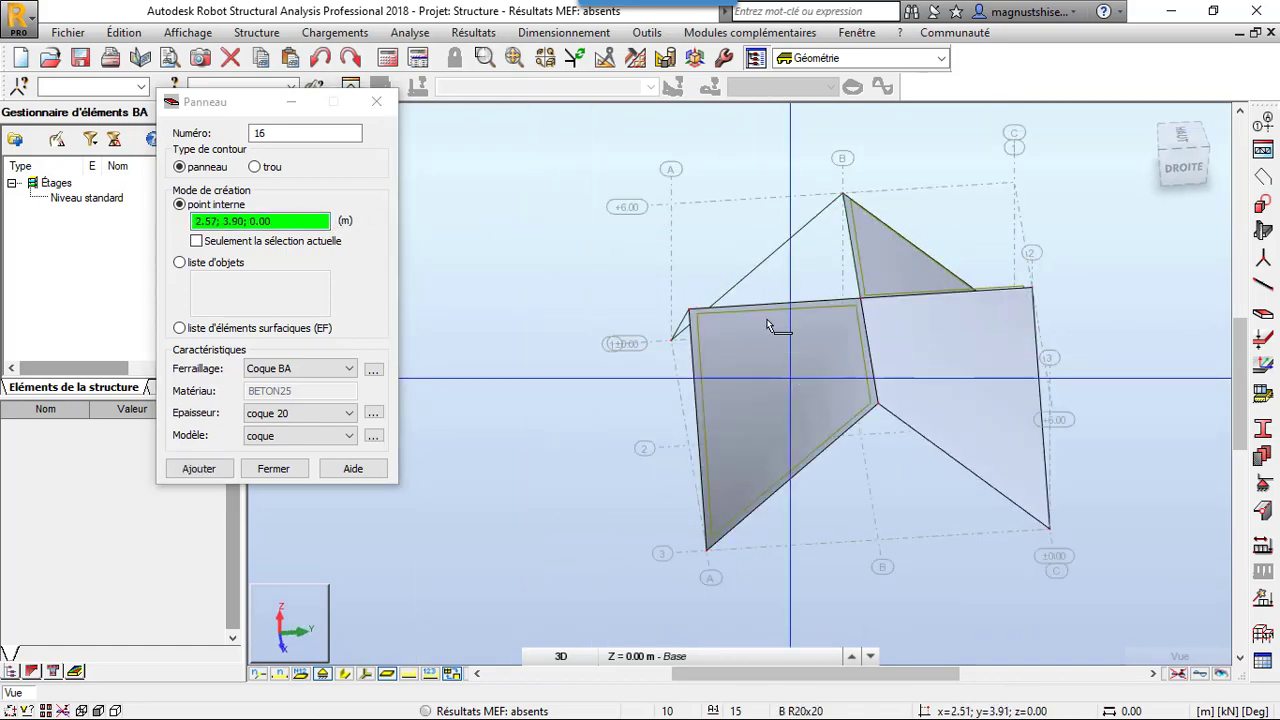
Add the fourth coque 20 panel by internal point at grid corner A-1 and finish panel creation
right_click(490, 201)
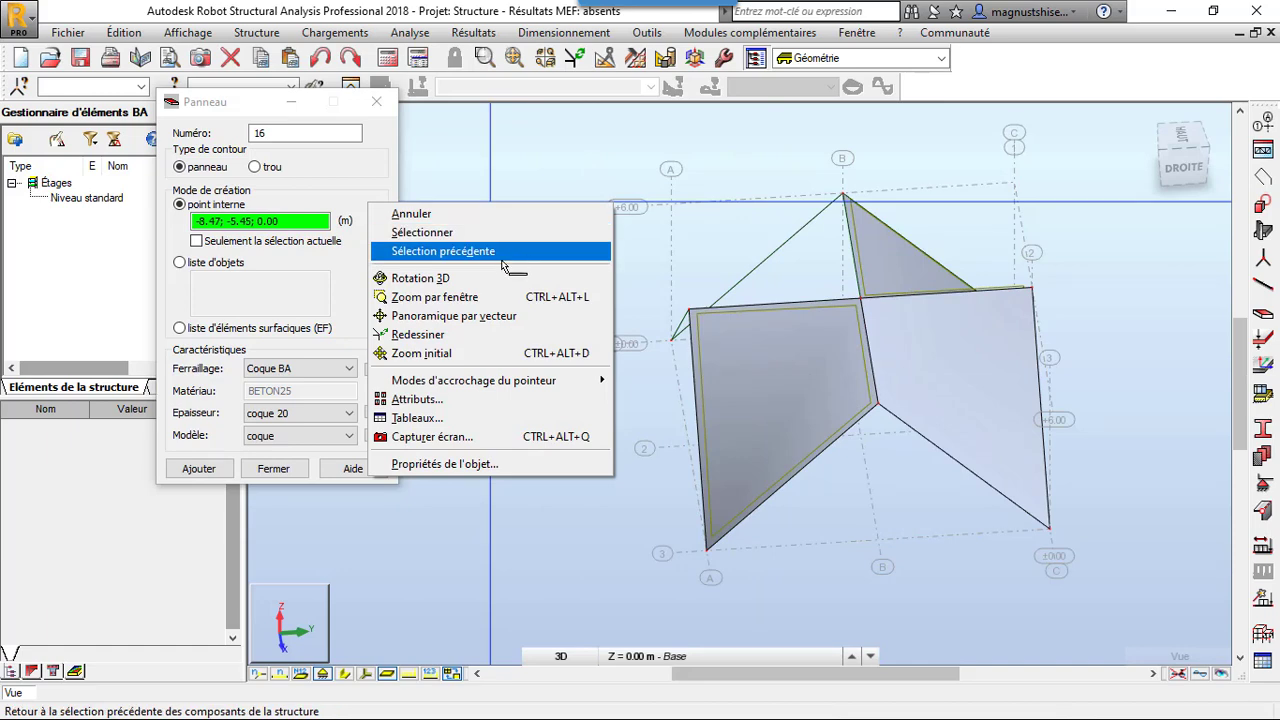
left_click(495, 278)
left_click_drag(497, 279, 622, 296)
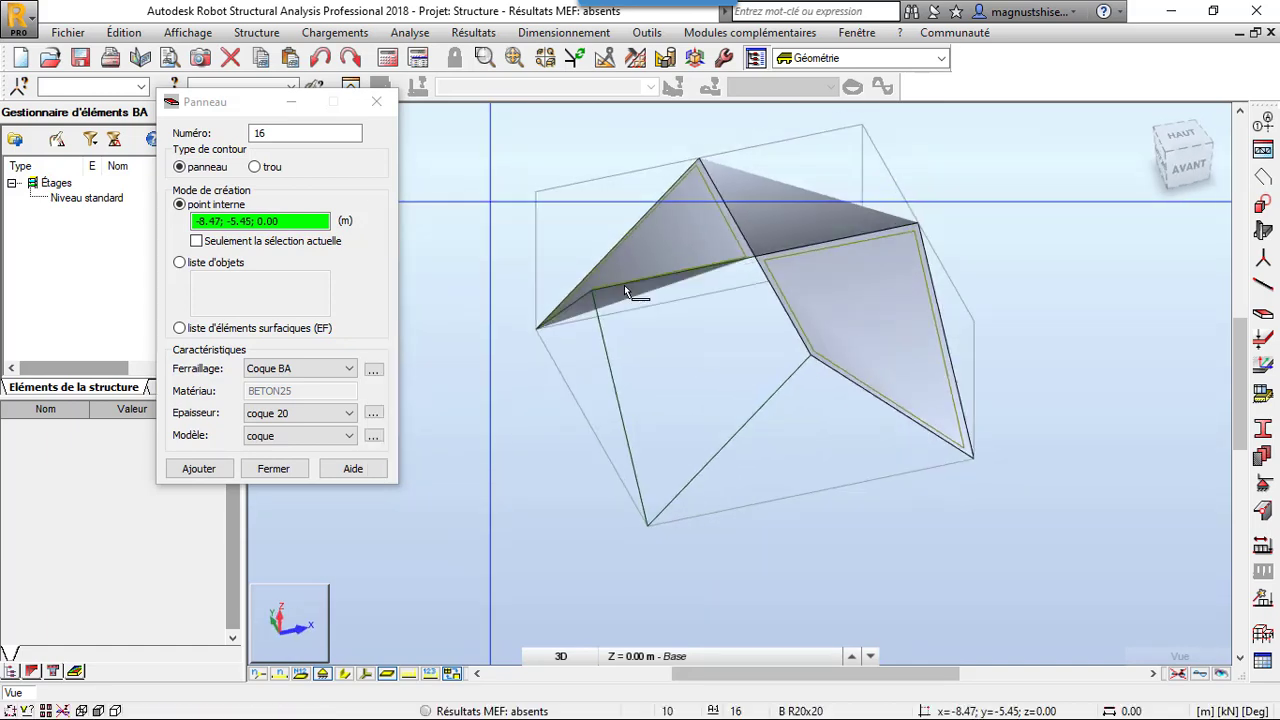
left_click(320, 228)
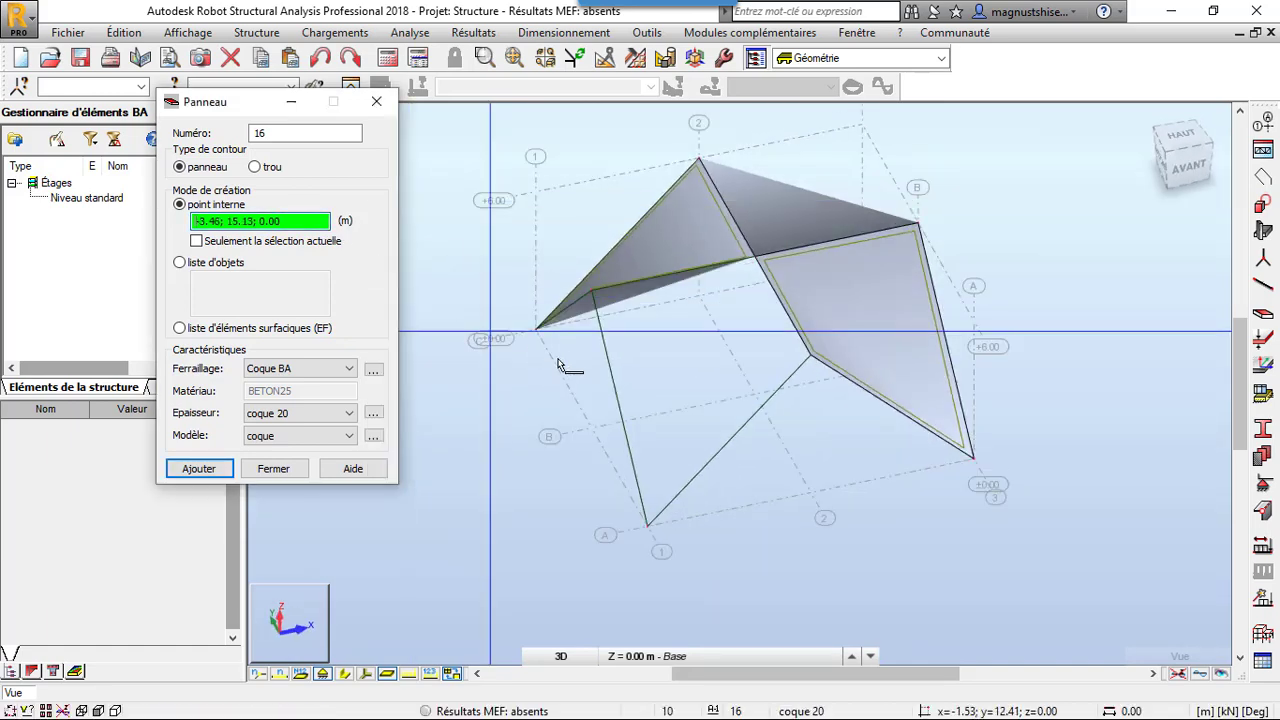
left_click(696, 430)
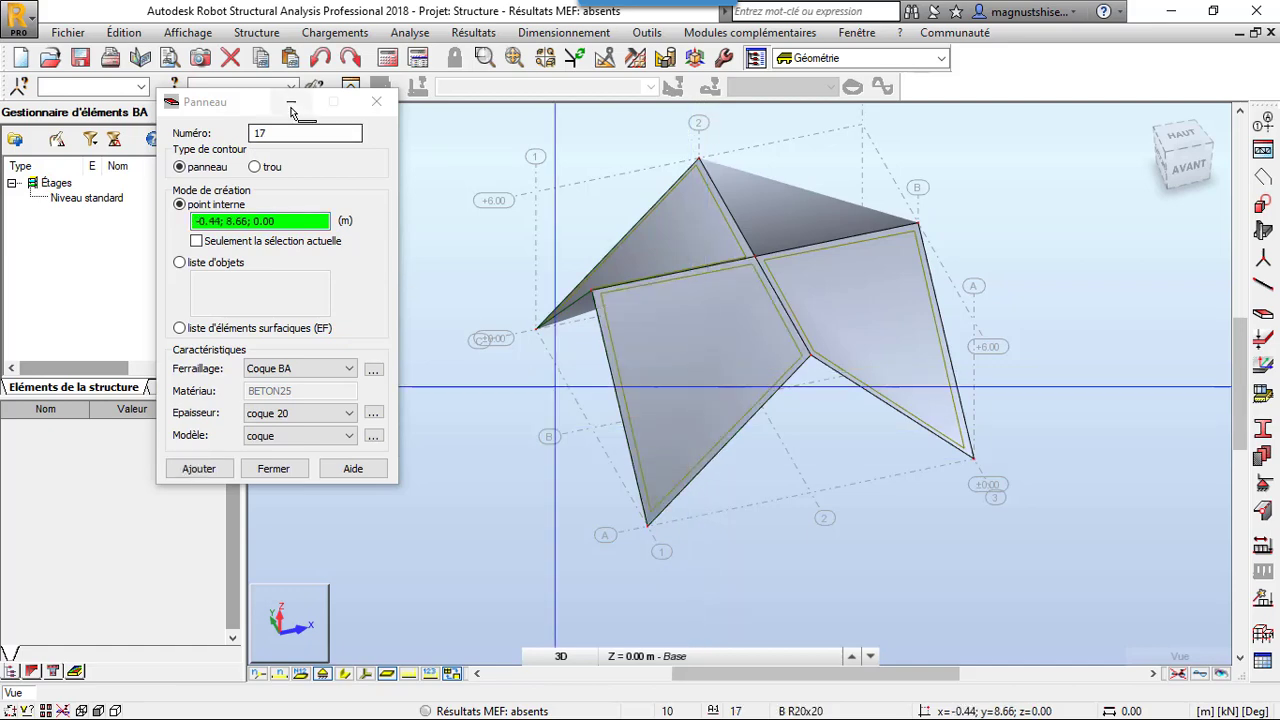
left_click(376, 101)
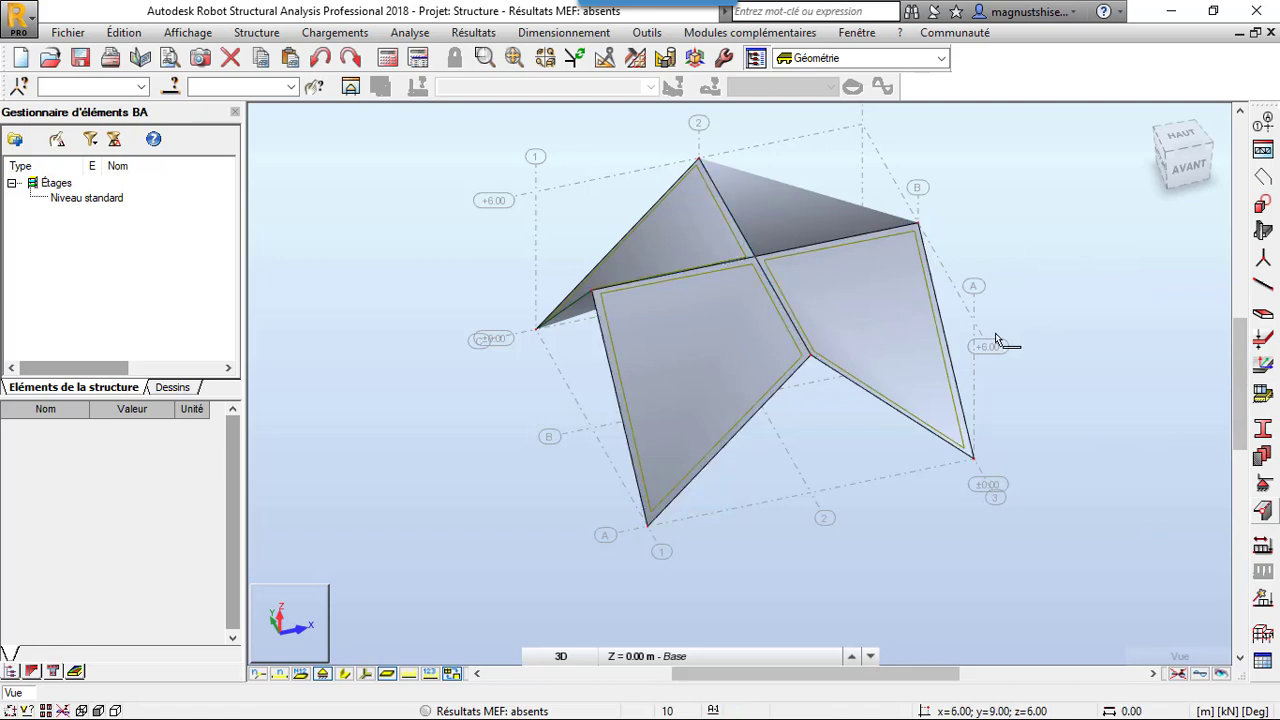
Review the existing Encastrement Poteau nodal support definition and delete it from the supports list
left_click(1265, 485)
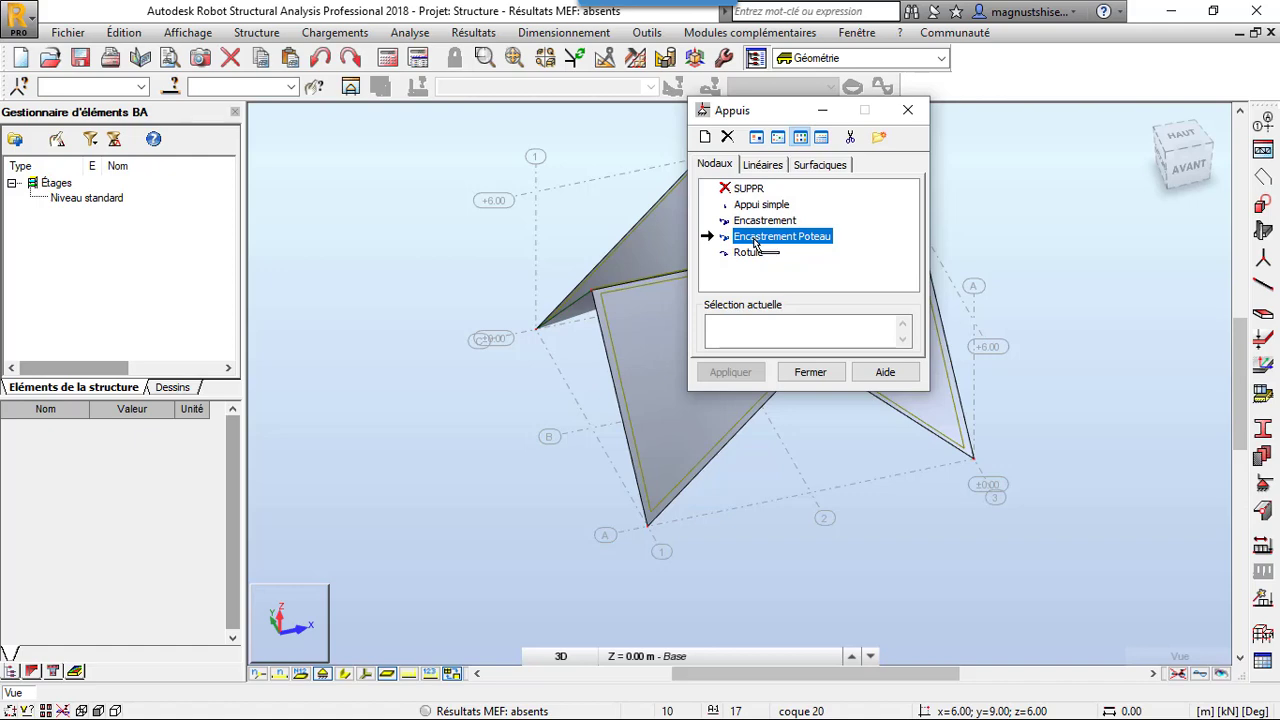
double_click(755, 243)
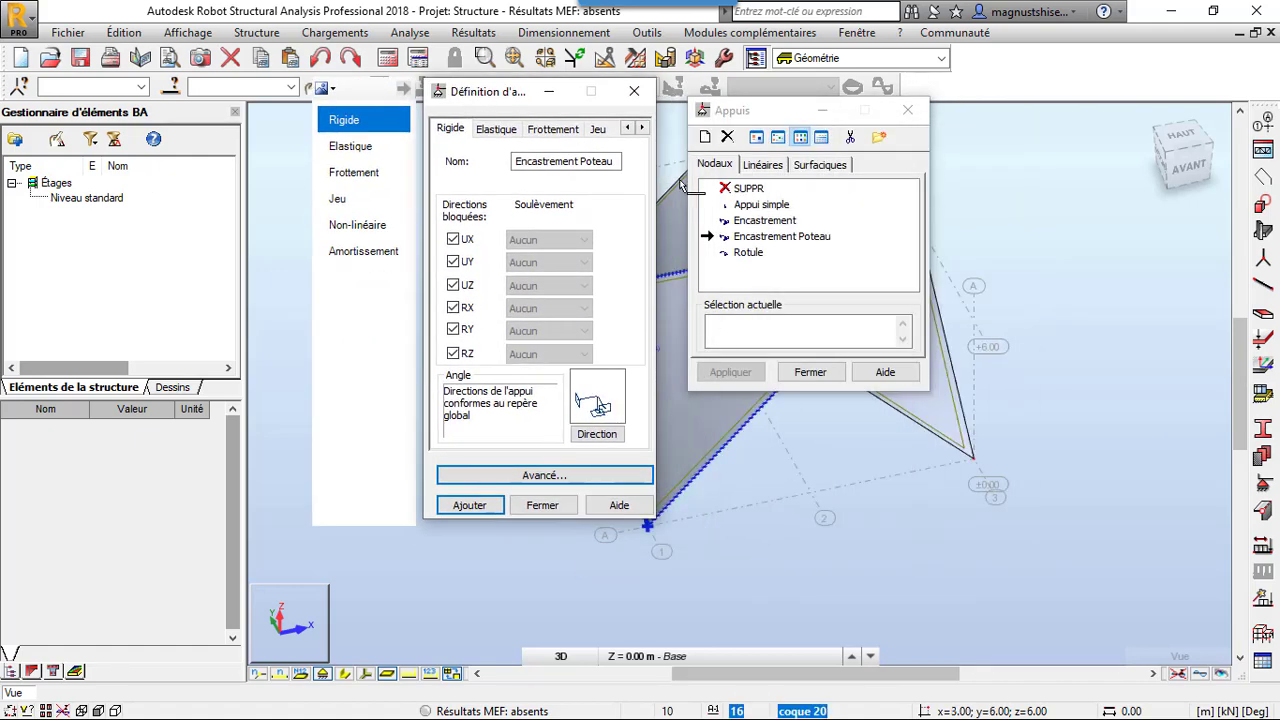
left_click(634, 91)
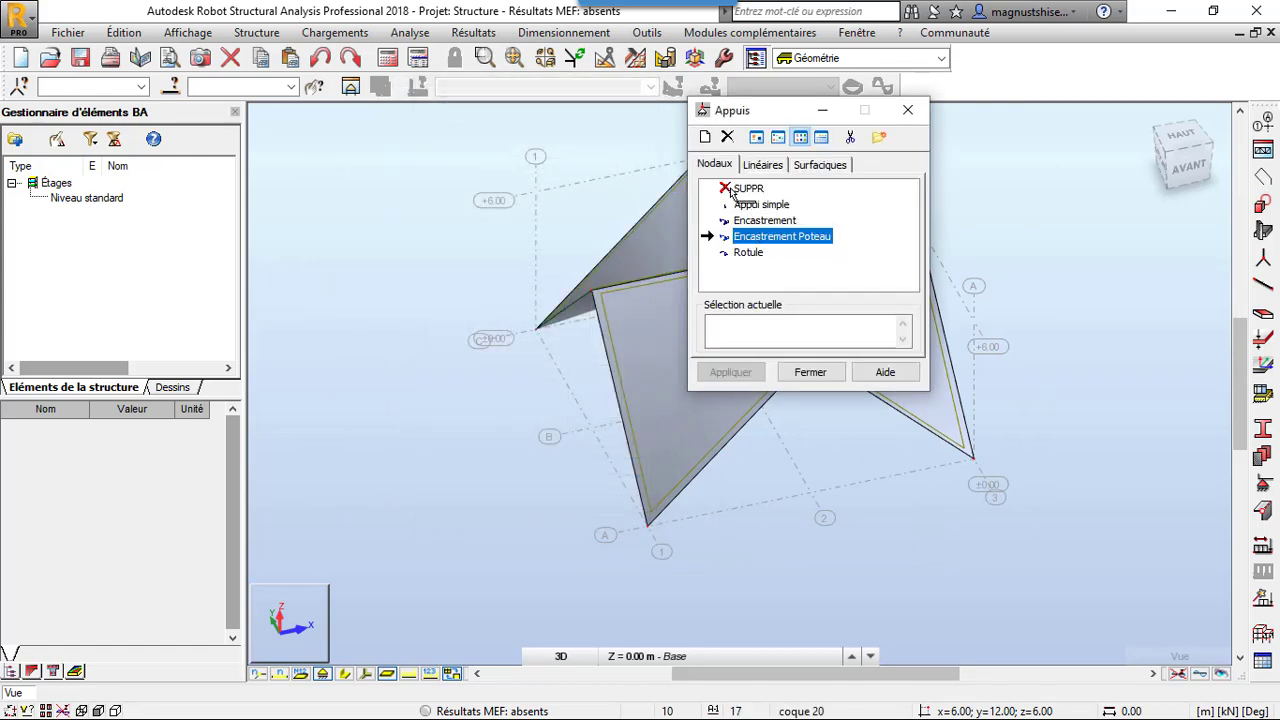
left_click(733, 142)
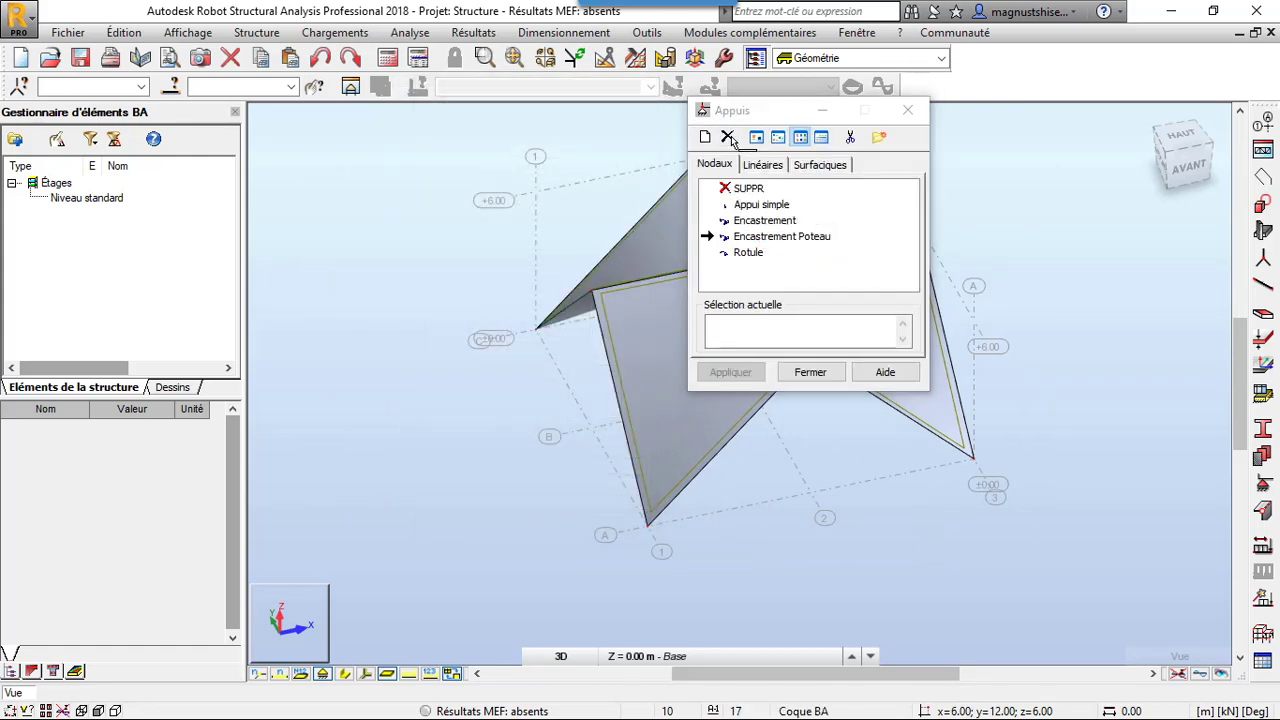
left_click(806, 287)
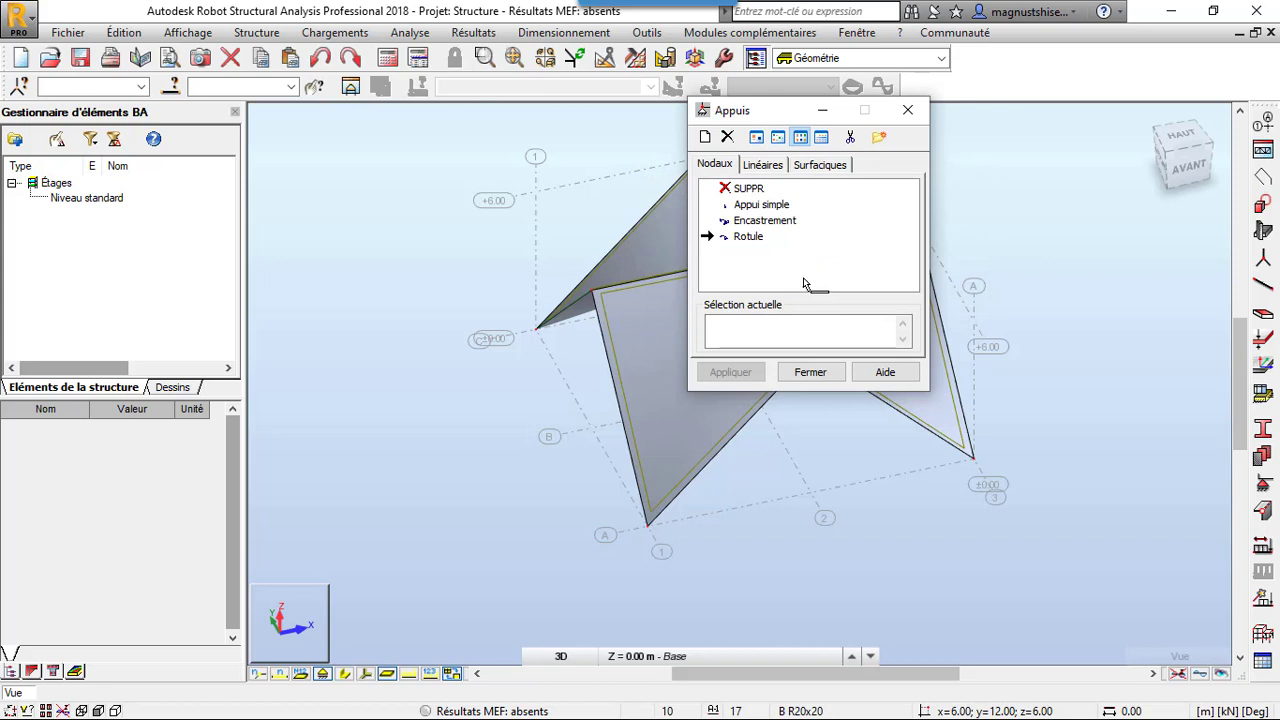
Based on Encastrement, define and add a nodal support named Encastrement poteau, treated as a circular column 50 cm in diameter
left_click(759, 222)
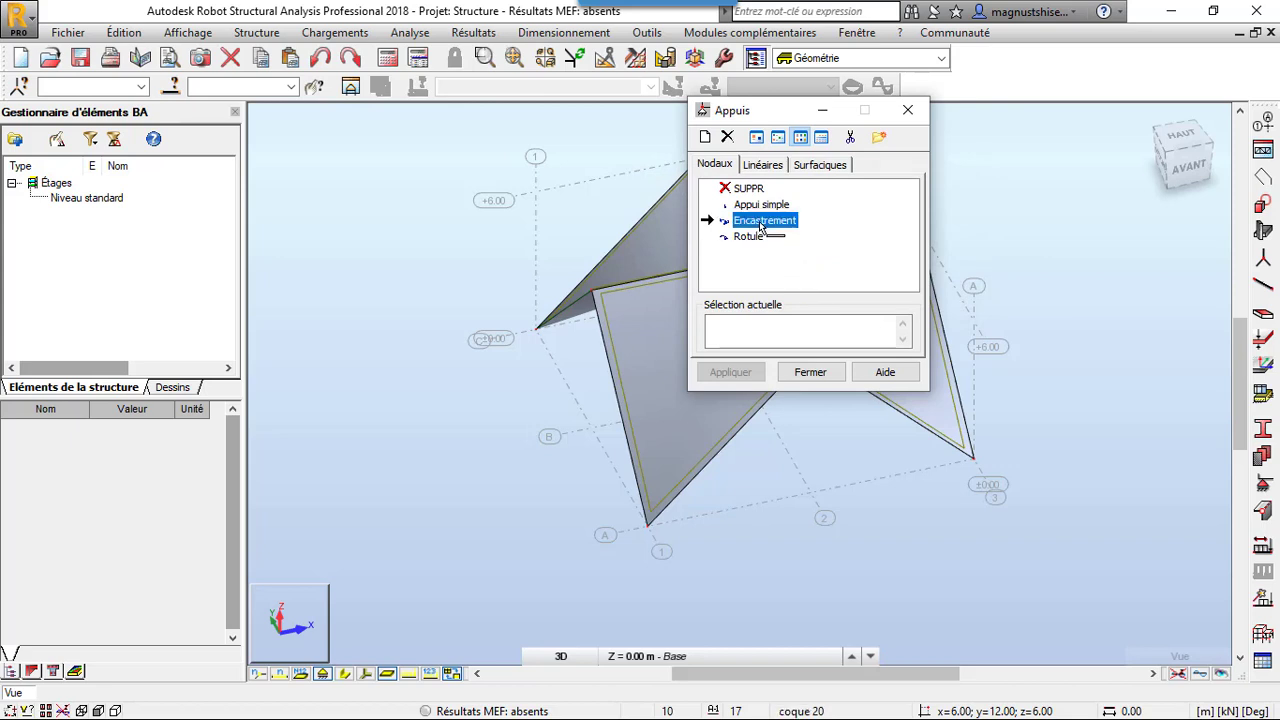
double_click(762, 221)
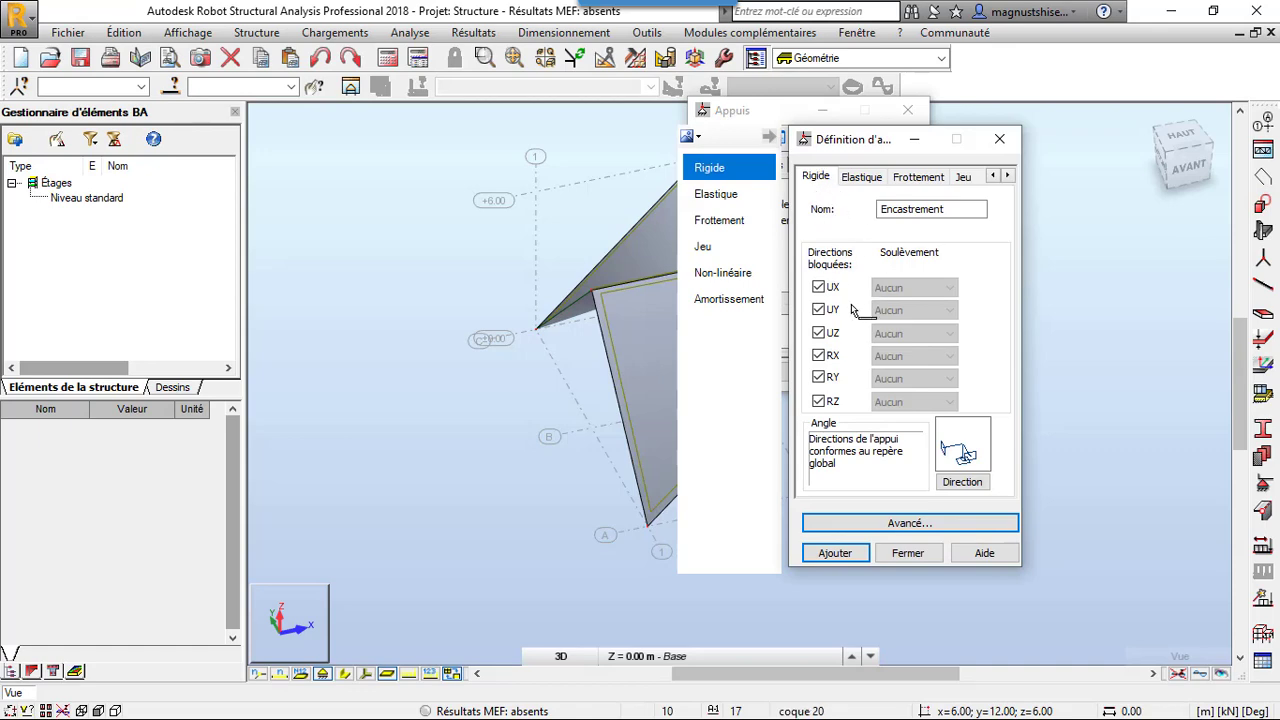
left_click(952, 521)
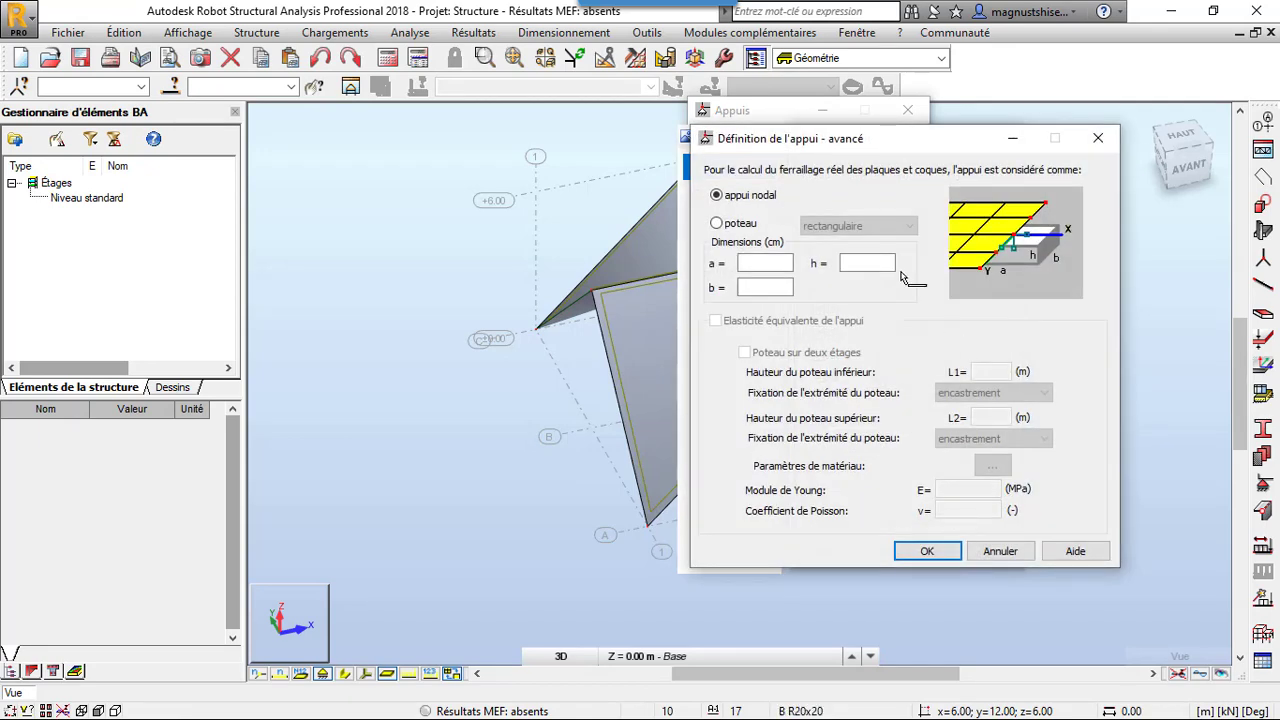
left_click(716, 223)
left_click(858, 226)
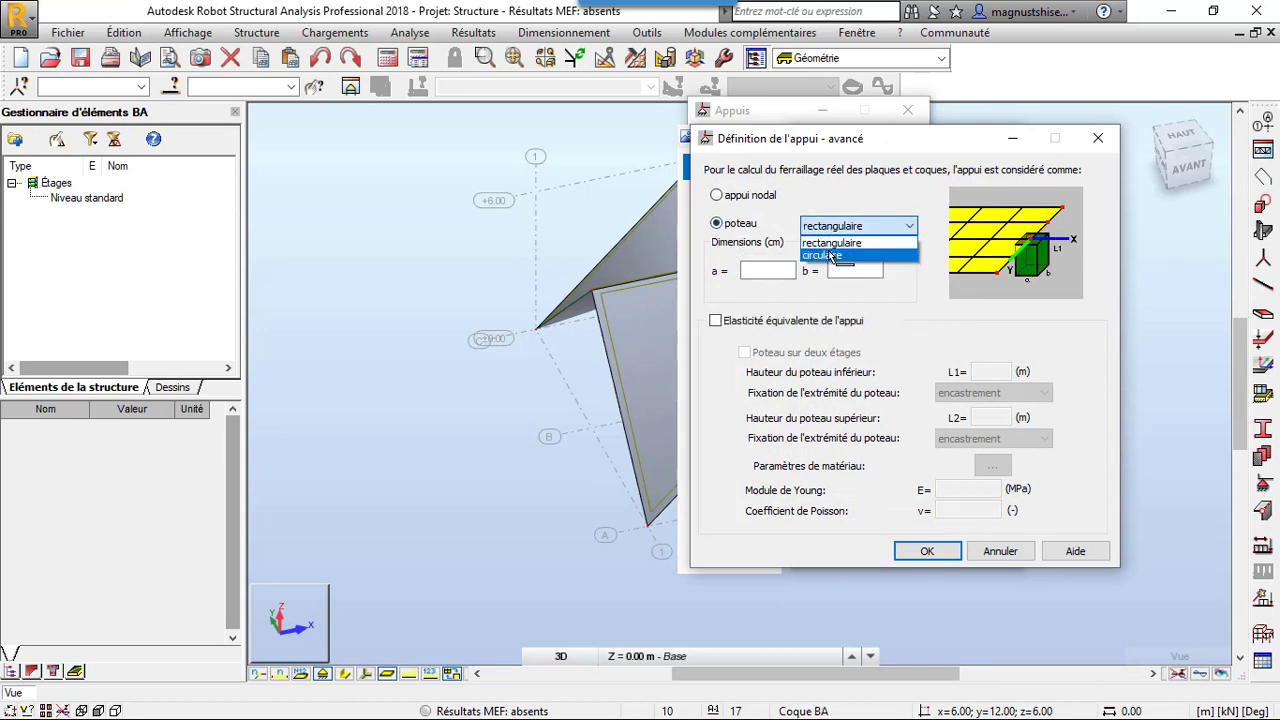
left_click(835, 253)
left_click(771, 272)
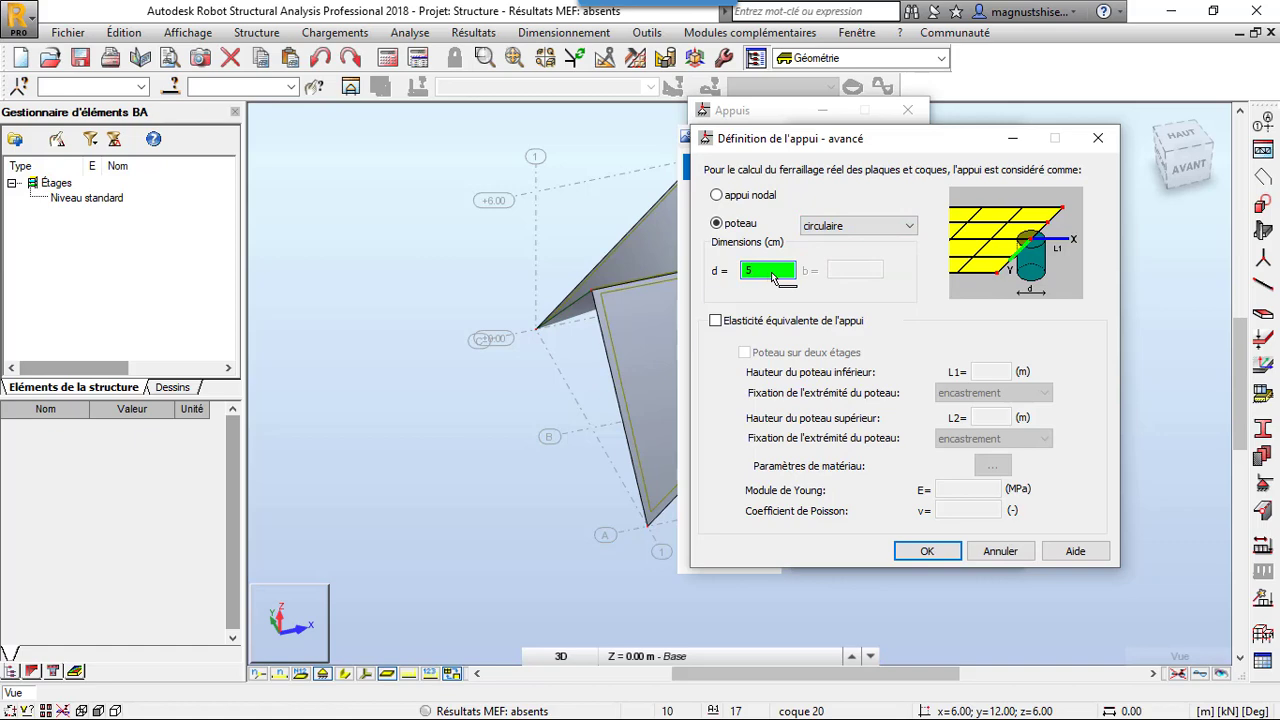
left_click(927, 551)
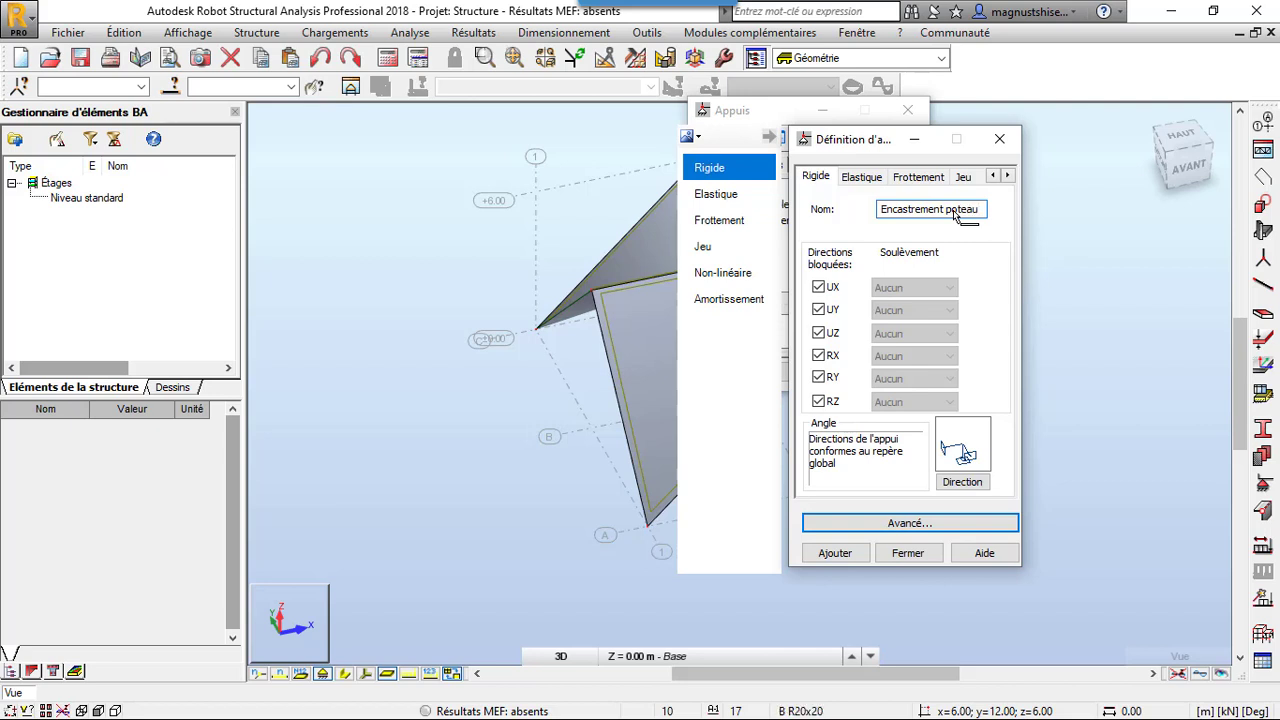
left_click(835, 553)
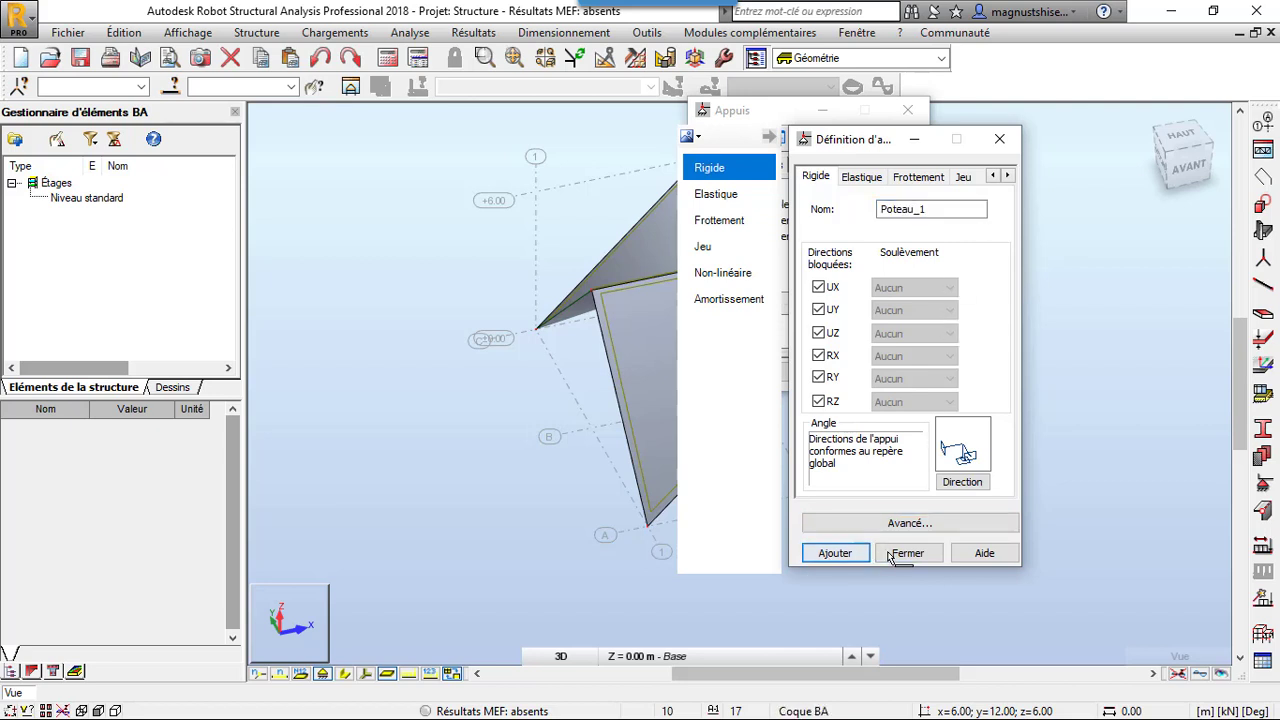
left_click(908, 553)
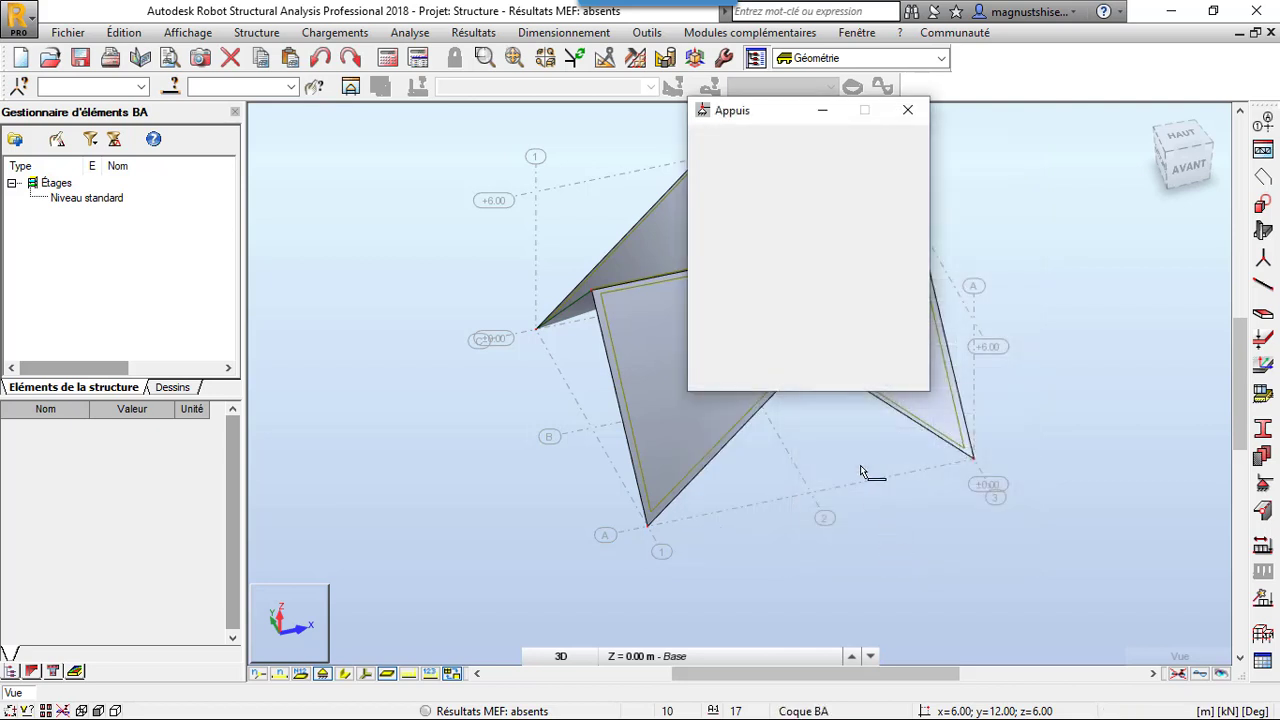
Apply the Encastrement poteau support to the base nodes at all four grid corners, A-1, A-3, C-1 and C-3, and finish support assignment
left_click(650, 530)
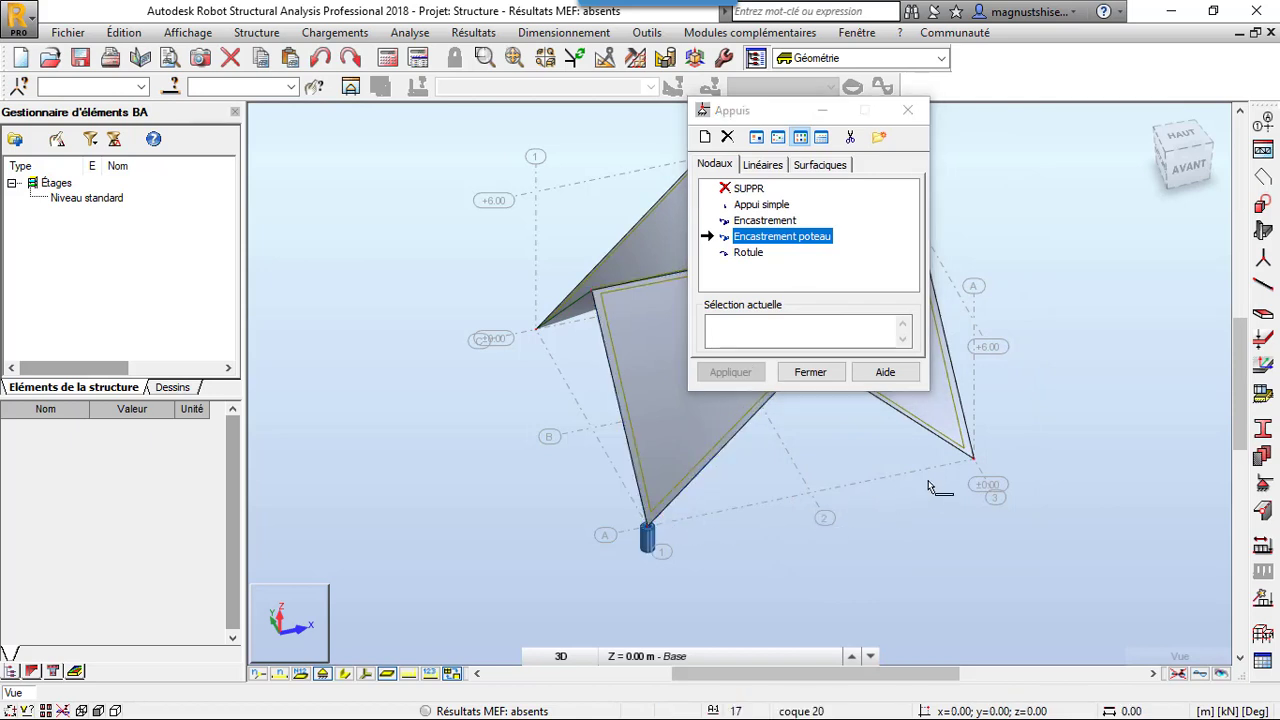
left_click(975, 460)
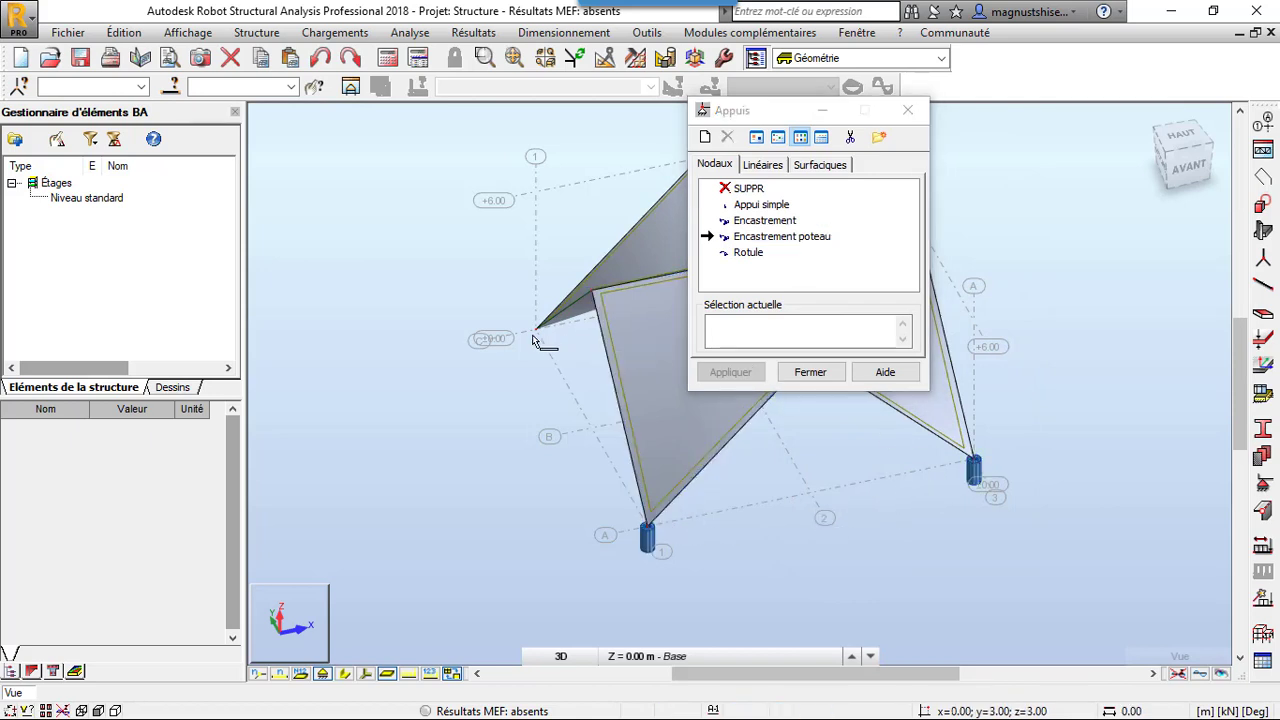
right_click(1034, 236)
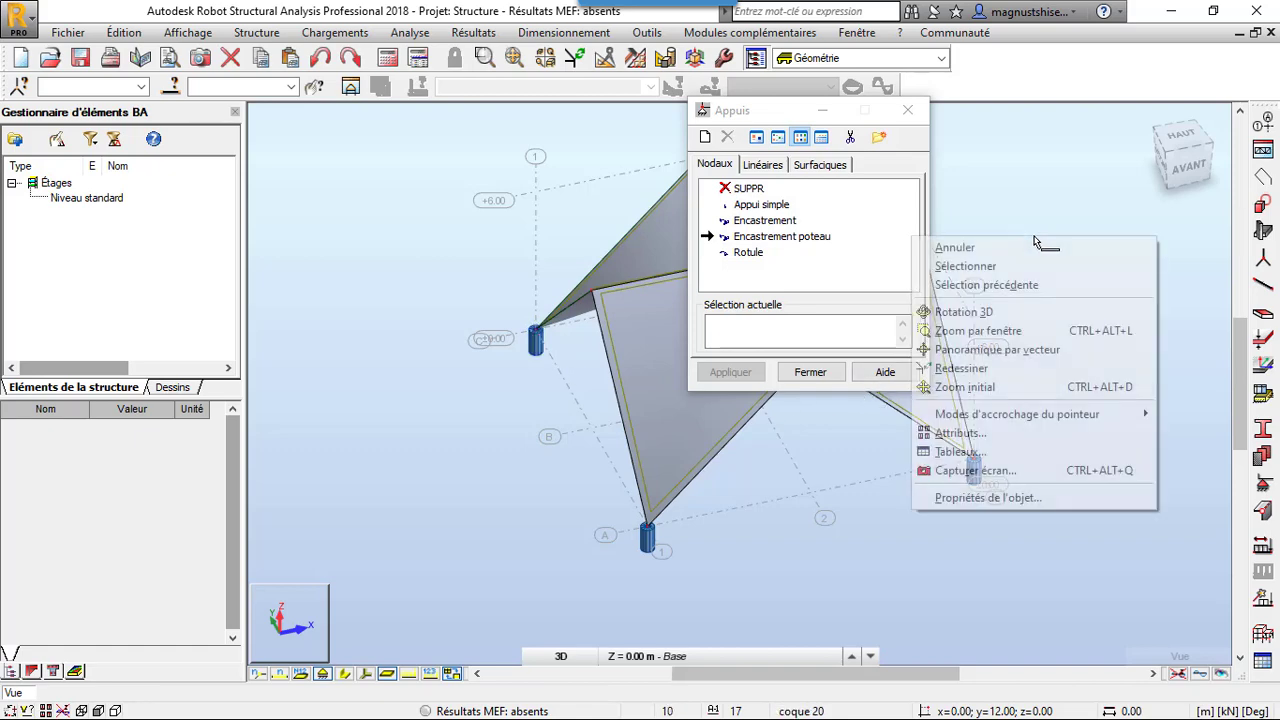
left_click(1007, 315)
left_click_drag(950, 383, 783, 503)
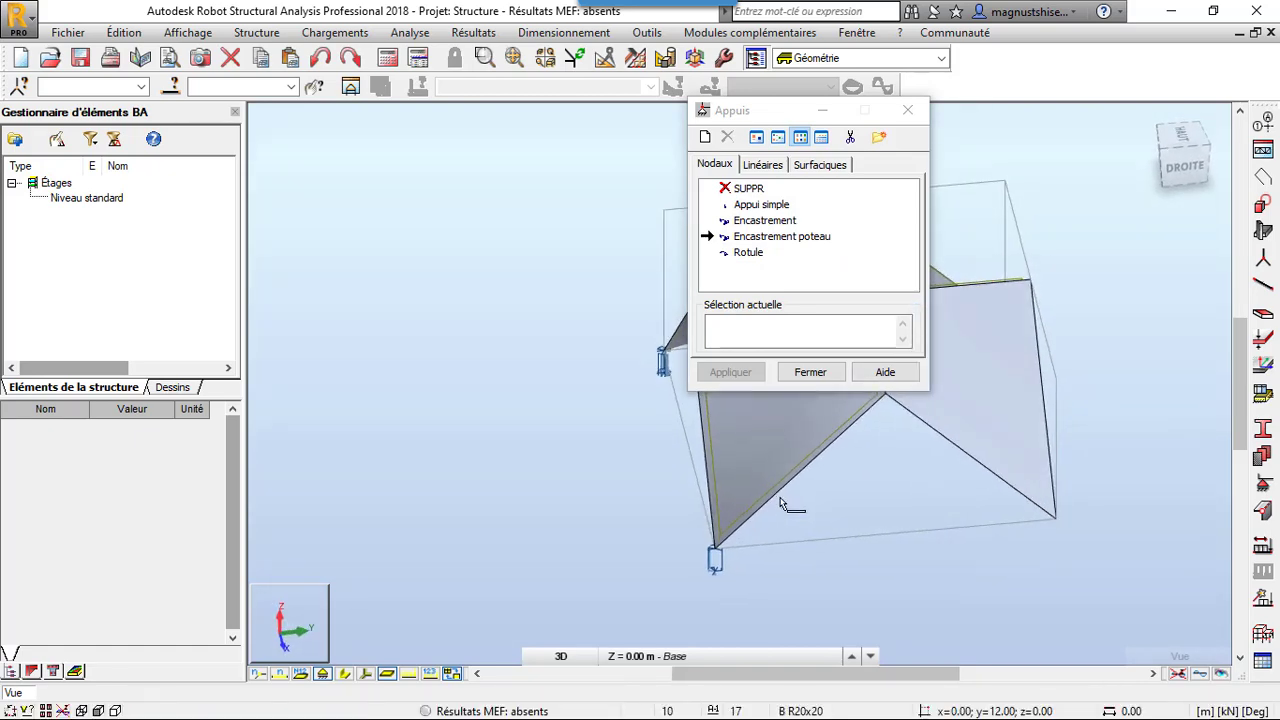
left_click(779, 238)
left_click(1057, 527)
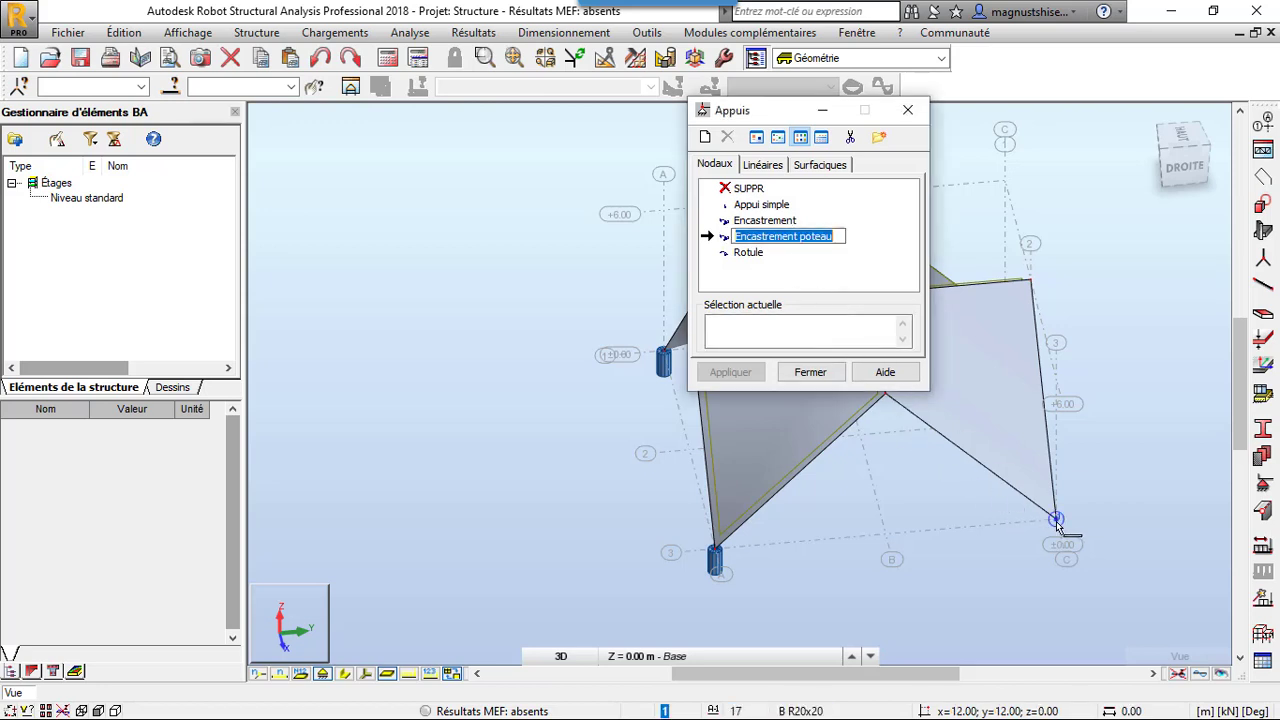
left_click(908, 110)
scroll(461, 404, "down", 2)
scroll(674, 491, "up", 1)
scroll(674, 491, "up", 3)
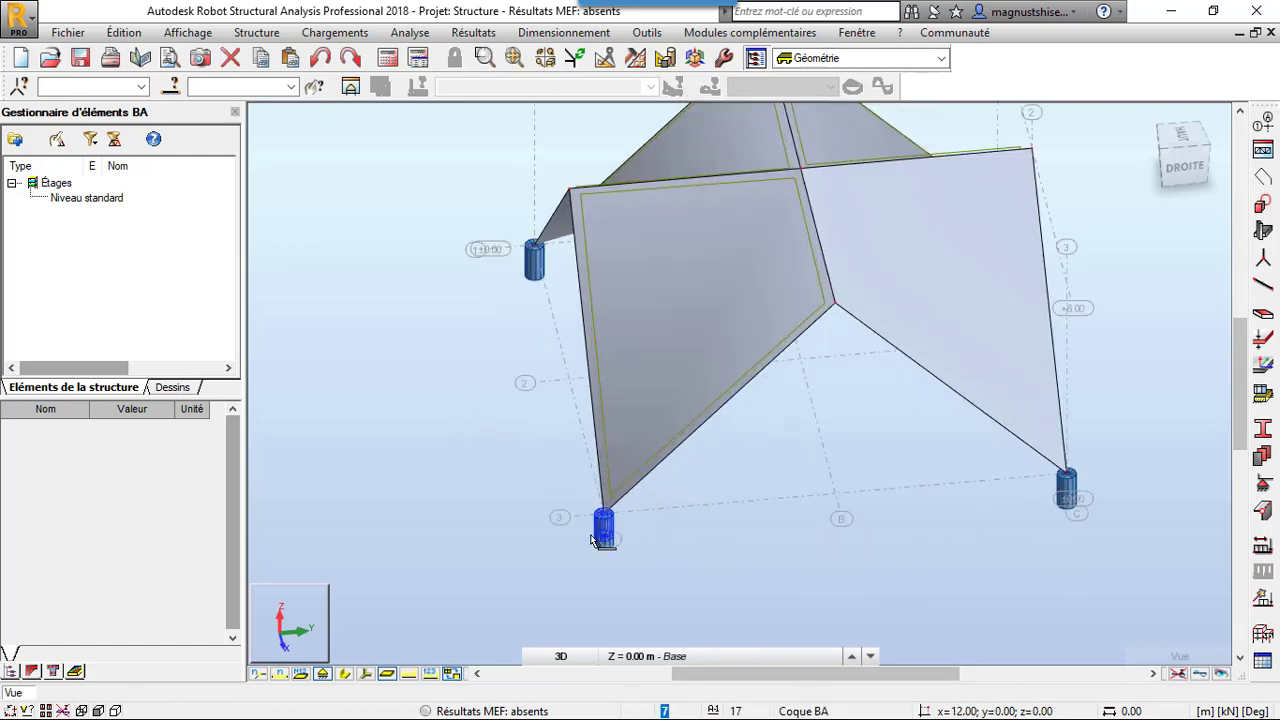
scroll(640, 528, "down", 2)
scroll(632, 525, "down", 1)
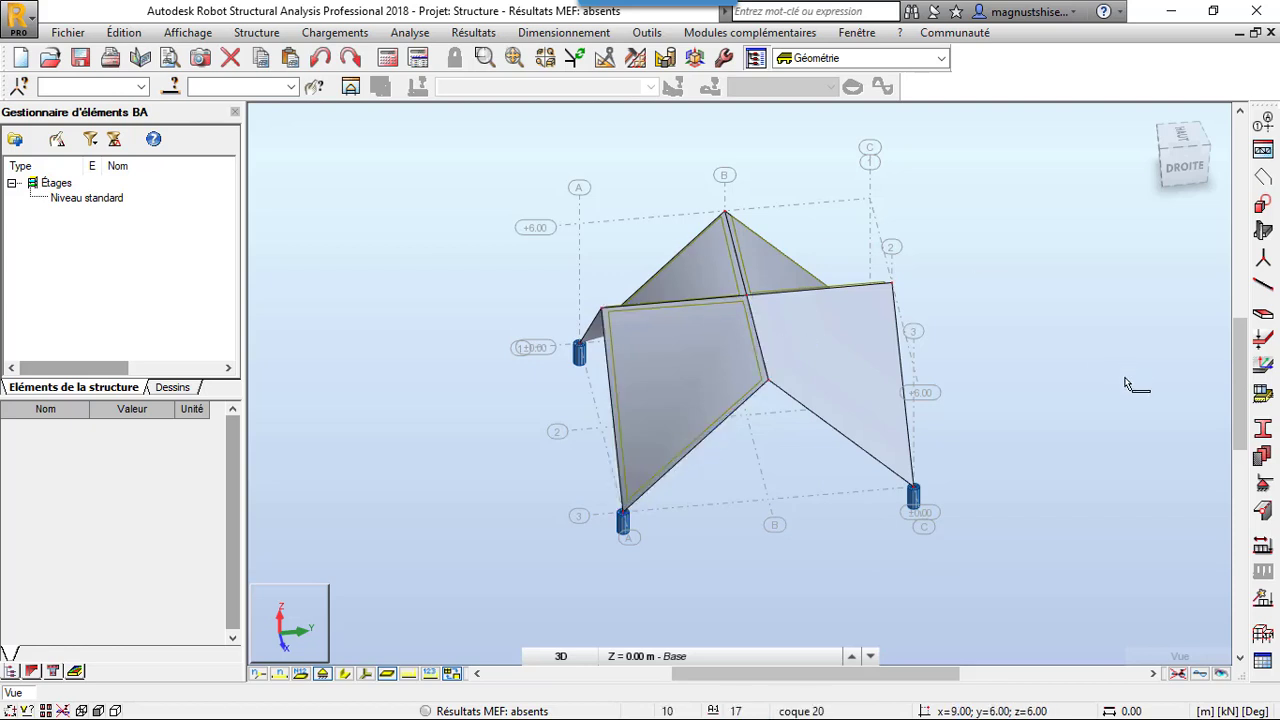
Add load case 1 named pp, with nature permanente and sub-nature poids propre
left_click(1262, 545)
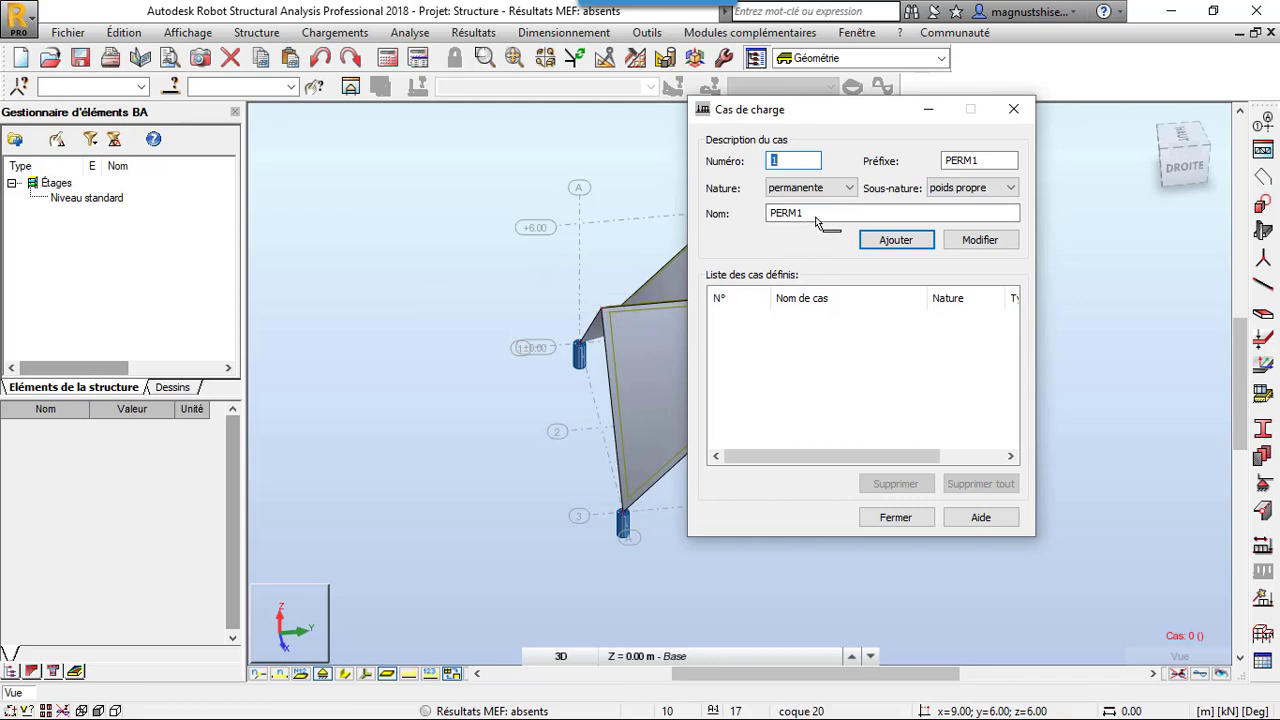
key("Tab")
key("Tab")
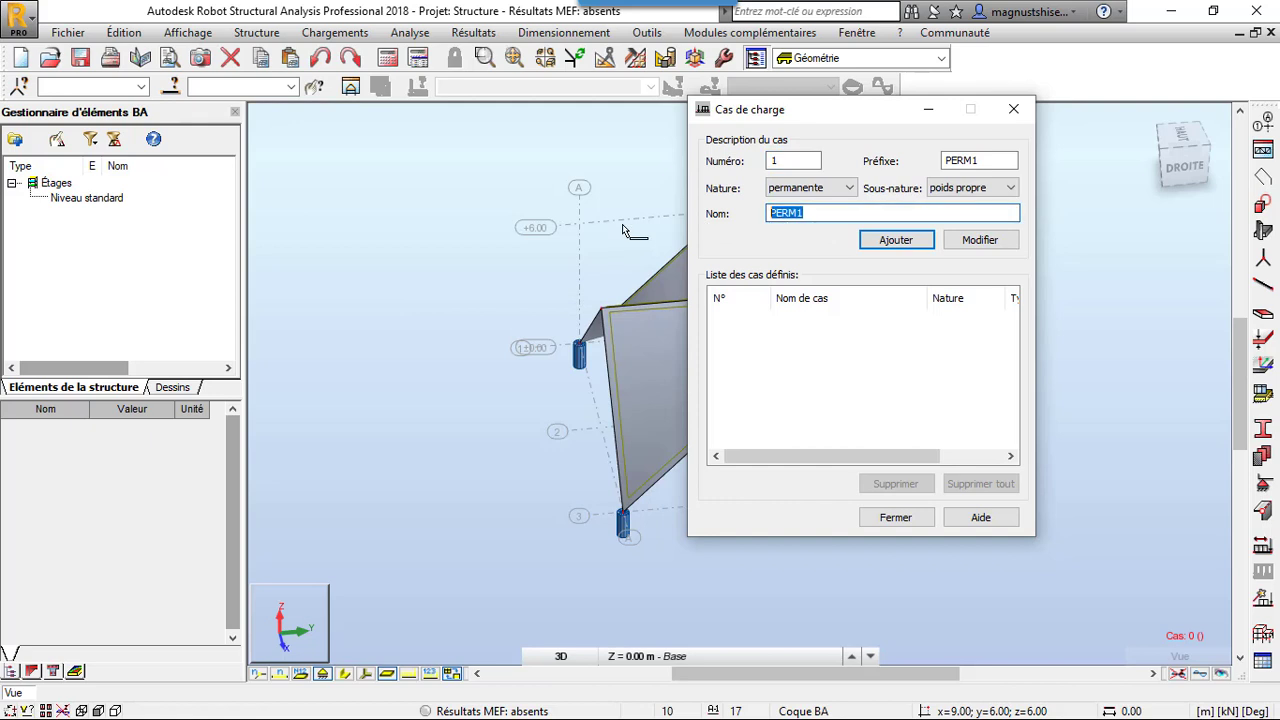
type("pp")
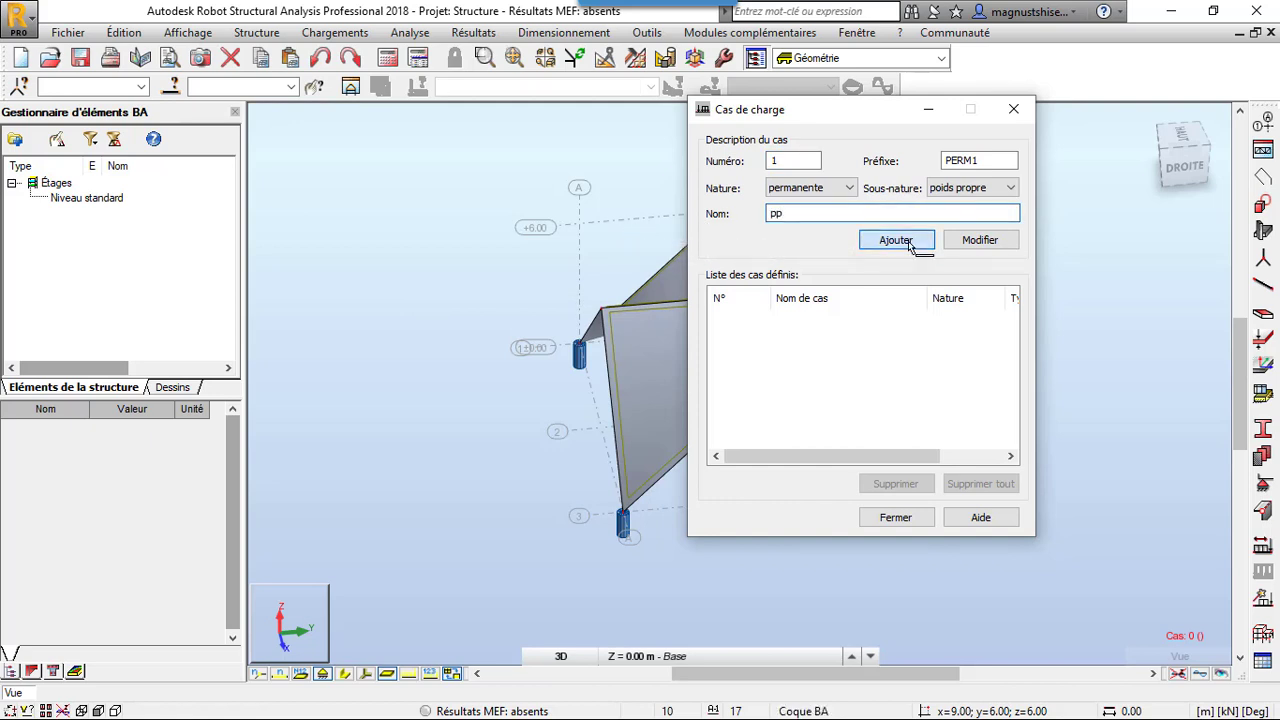
key("Return")
Add load case 2 named entretien with nature d'exploitation and finish defining load cases
left_click(826, 192)
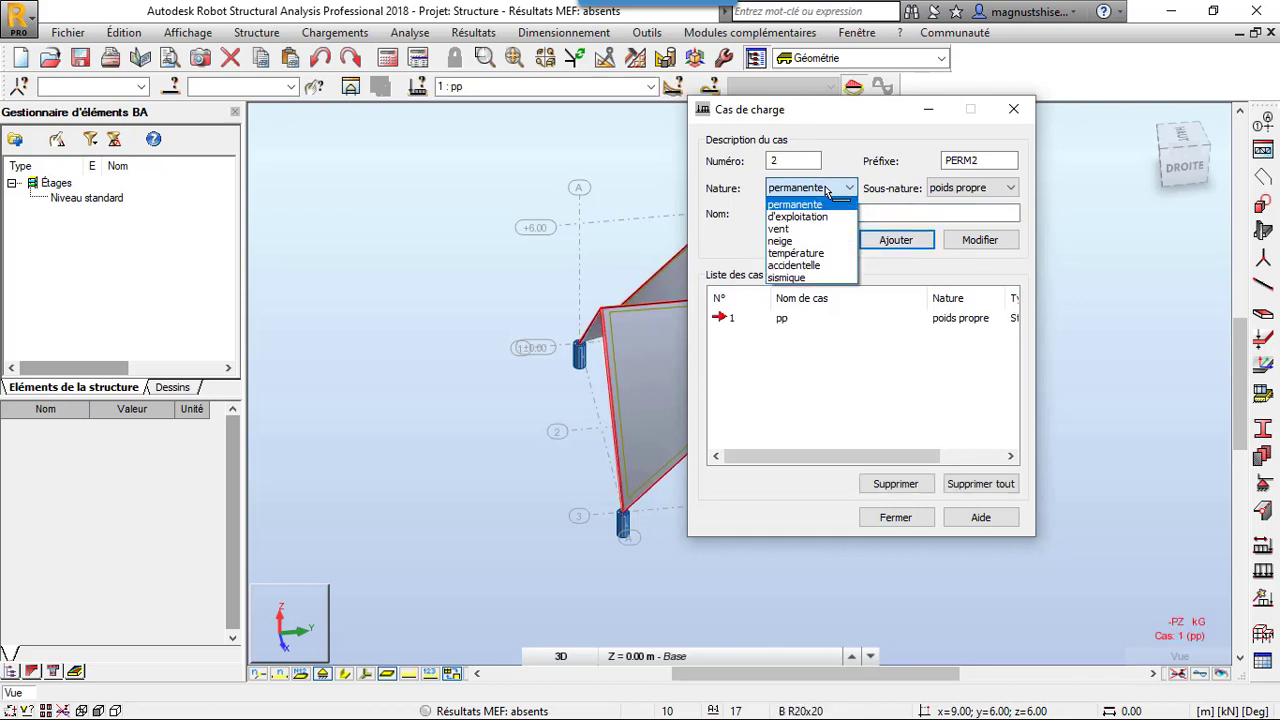
left_click(818, 216)
left_click_drag(819, 216, 677, 221)
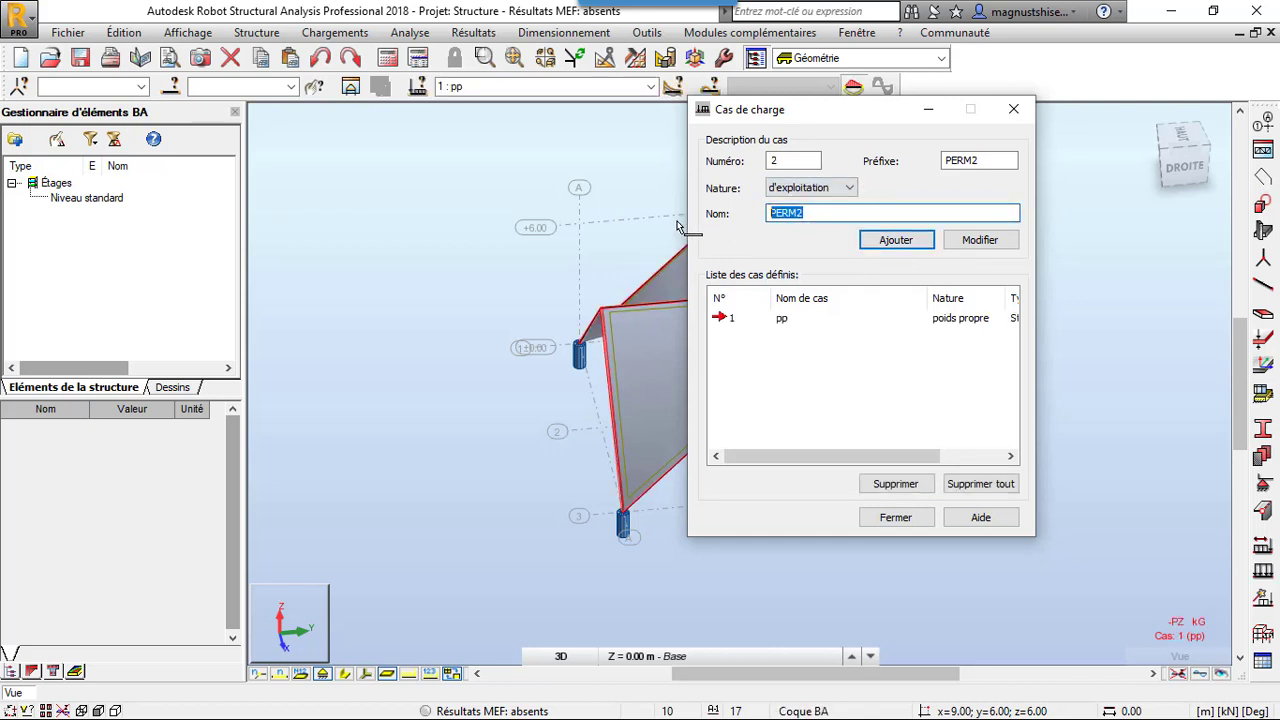
type("entretien")
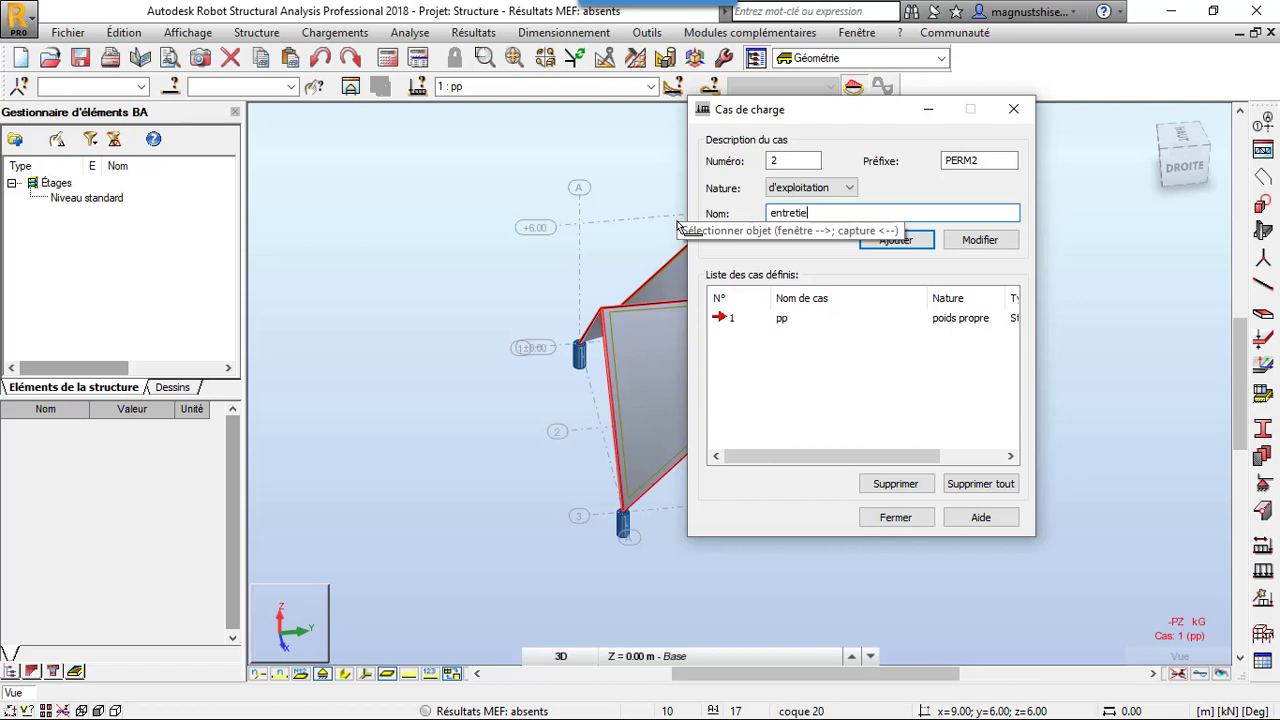
left_click(896, 241)
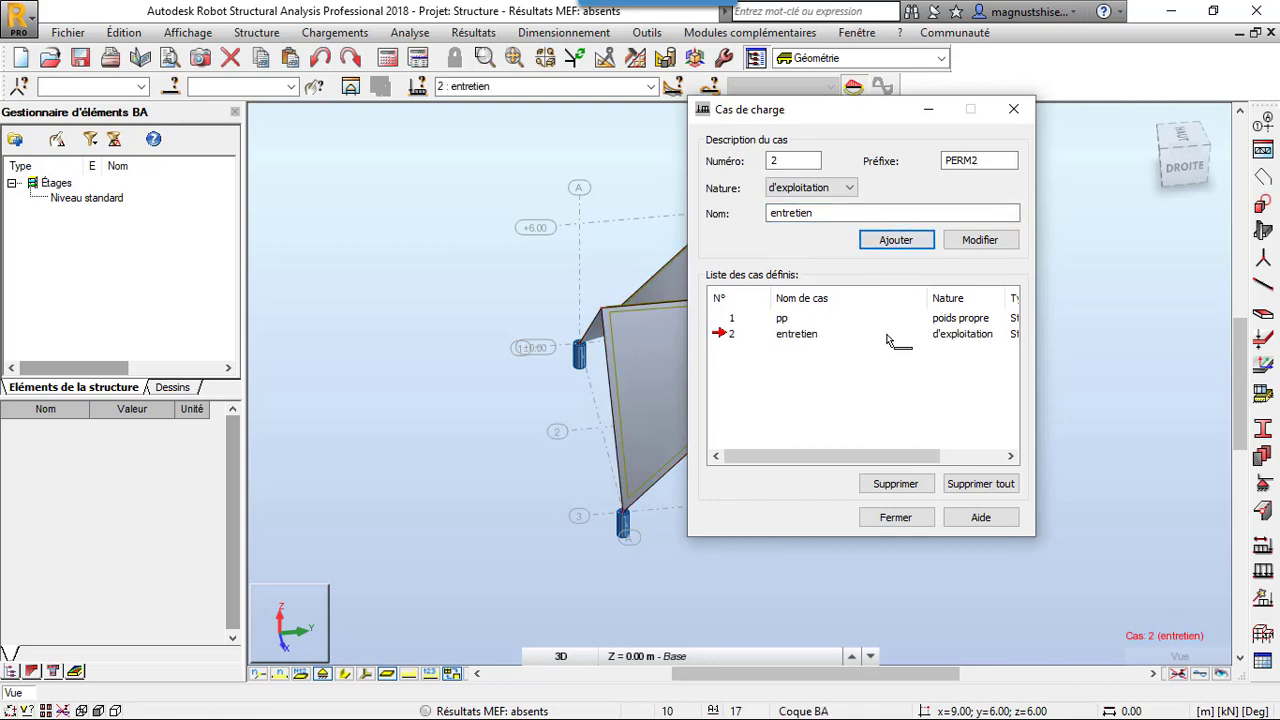
left_click(1013, 109)
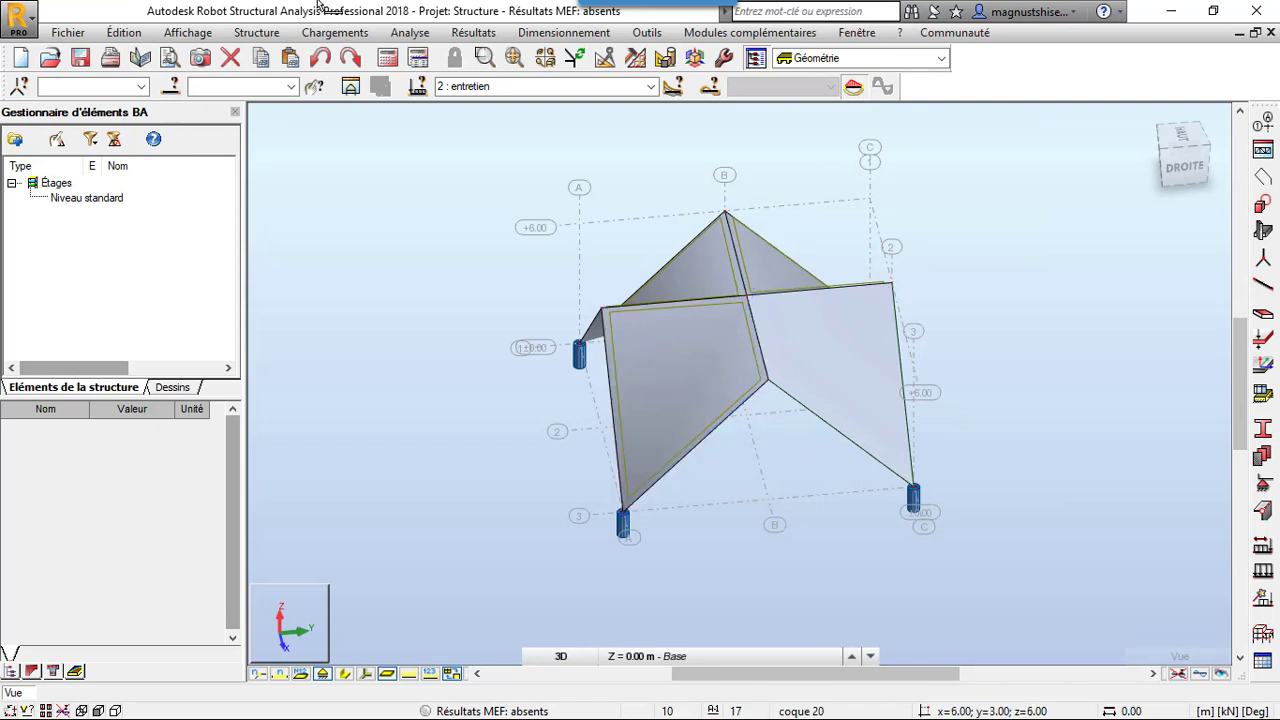
Set up wind load generation for directions X+, X+Y+, Y+, X-Y+, X- and X-Y-, with Y- and X+Y- excluded
left_click(358, 33)
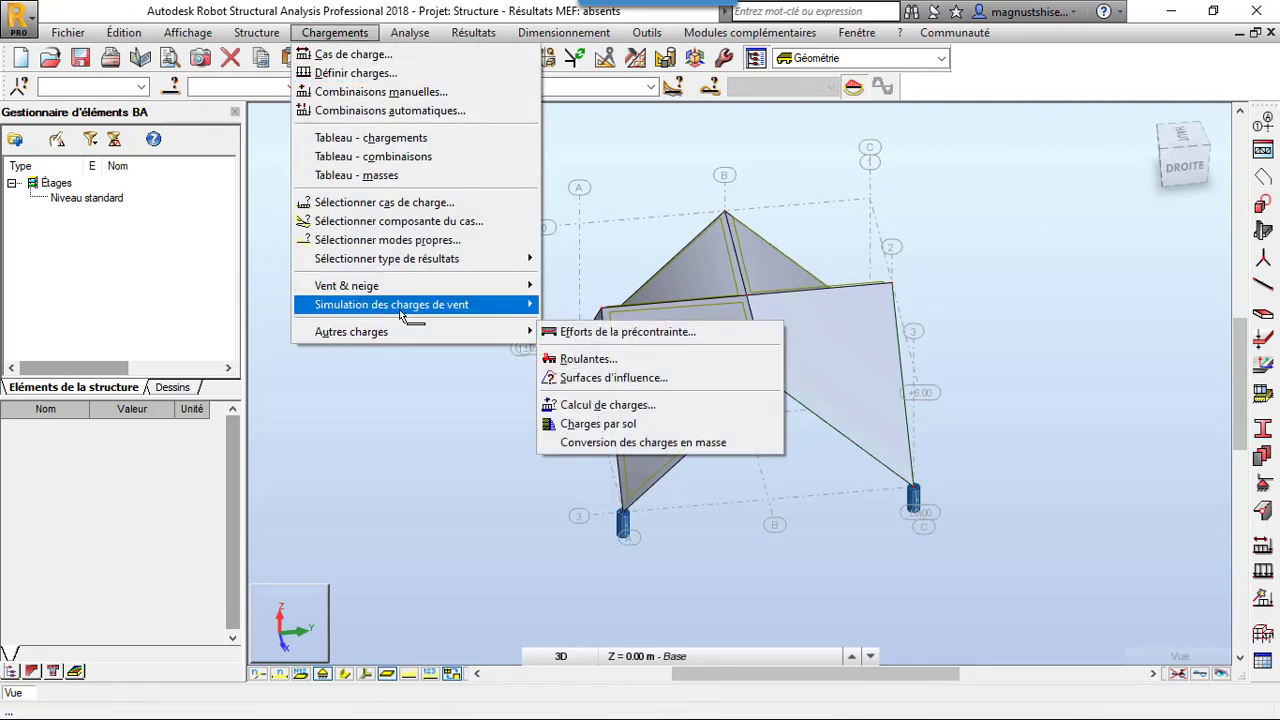
mouse_move(424, 311)
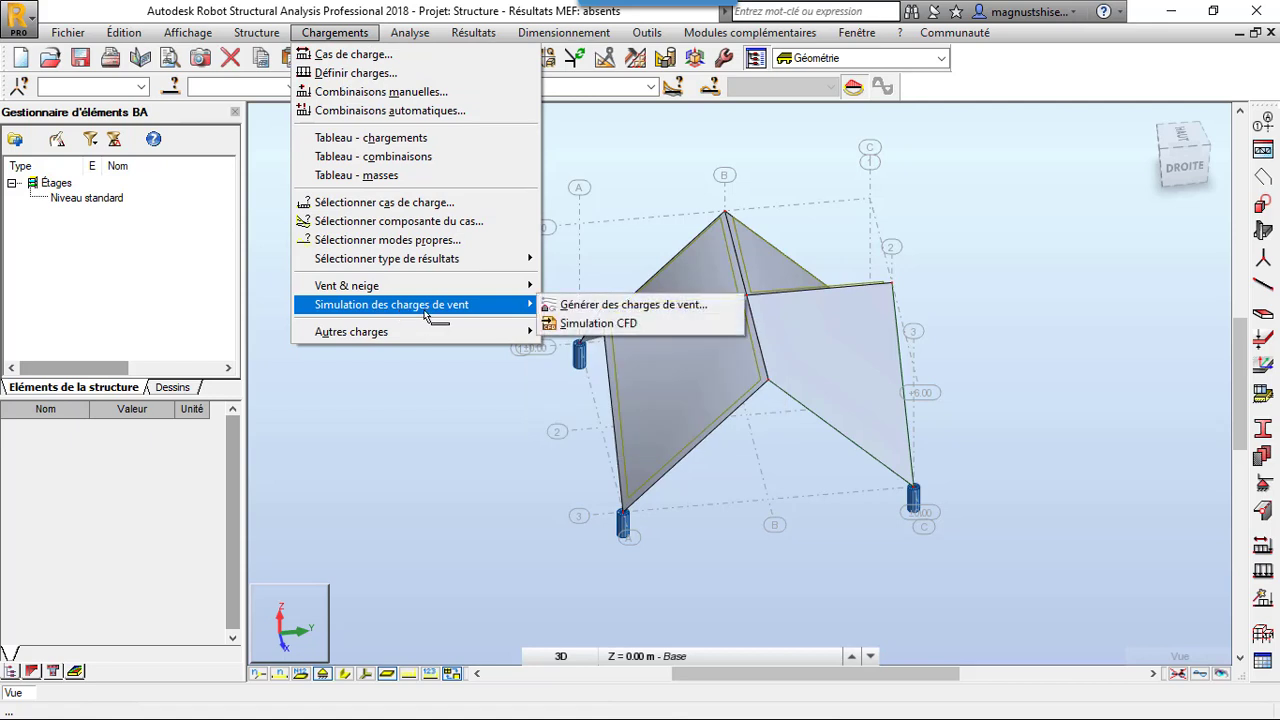
left_click(579, 311)
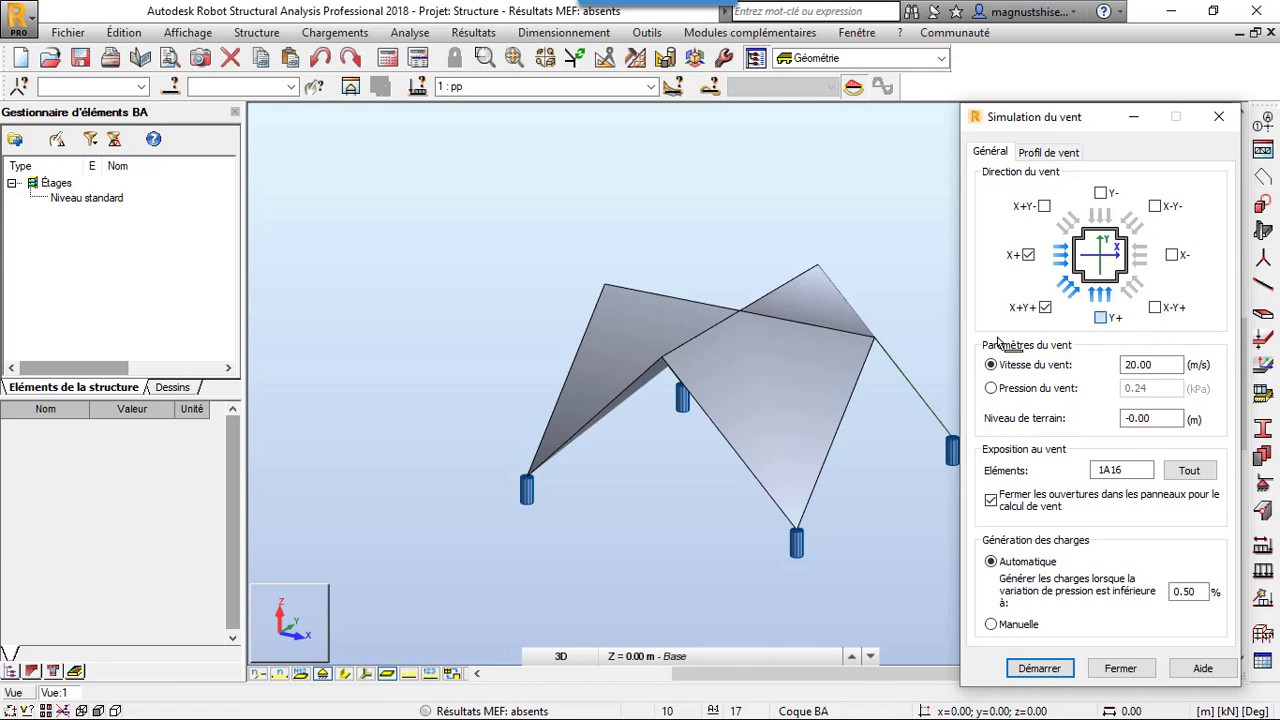
scroll(708, 380, "up", 3)
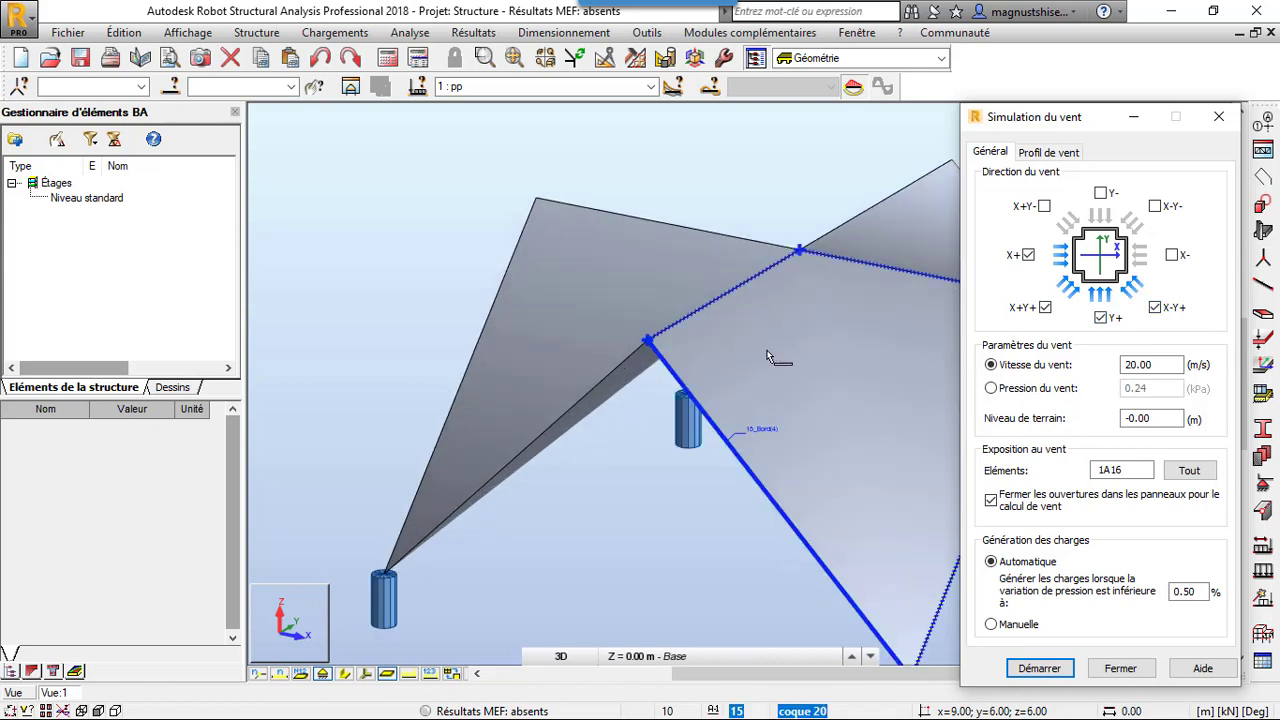
scroll(457, 243, "down", 5)
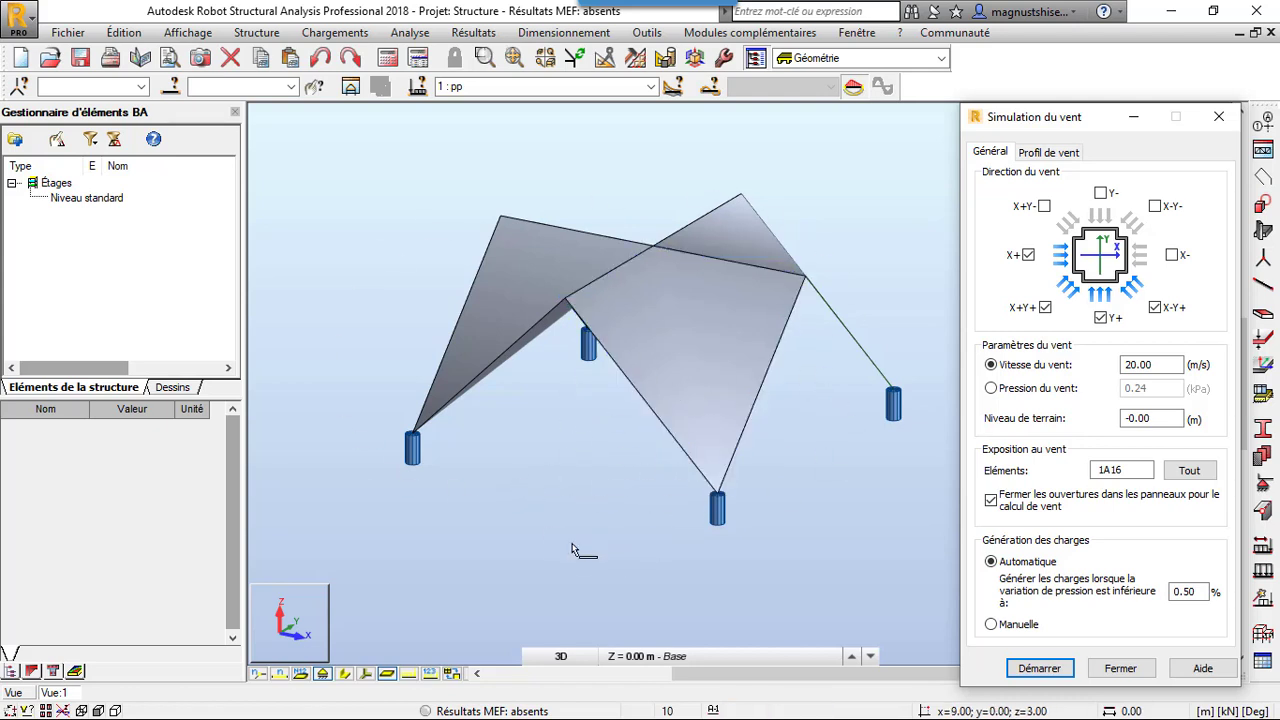
scroll(557, 408, "up", 1)
scroll(557, 408, "up", 1)
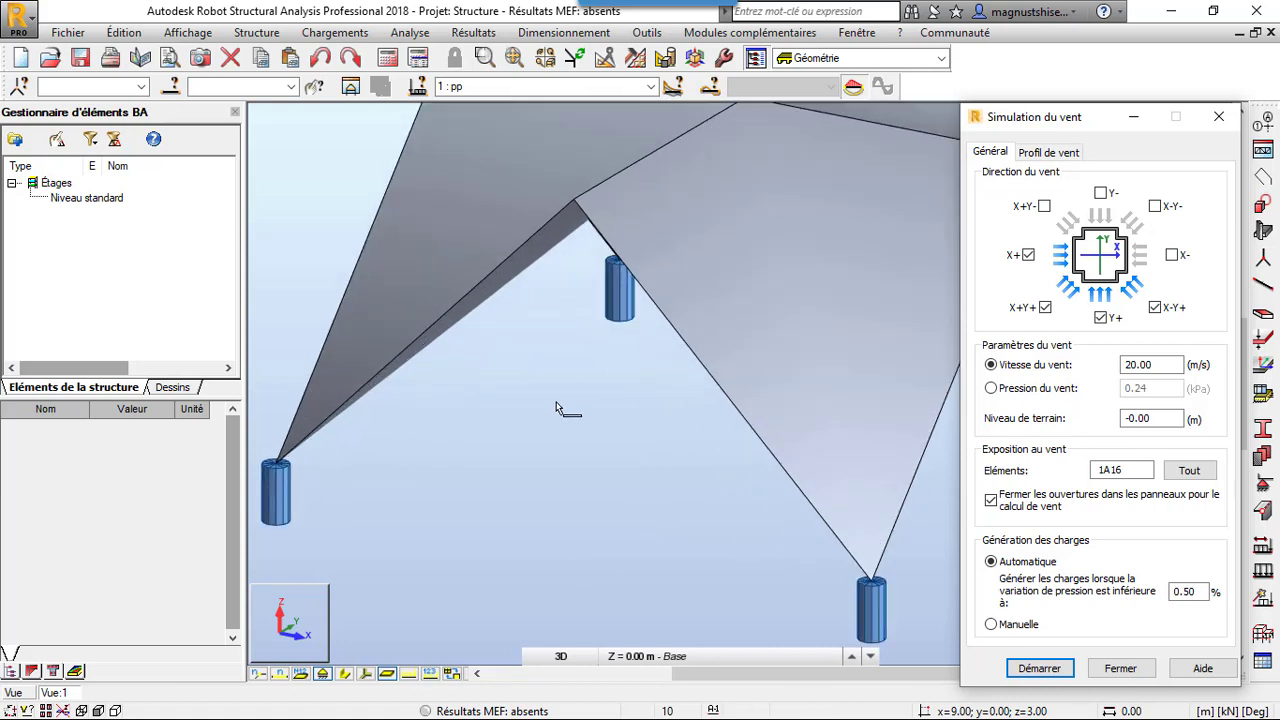
scroll(557, 408, "down", 2)
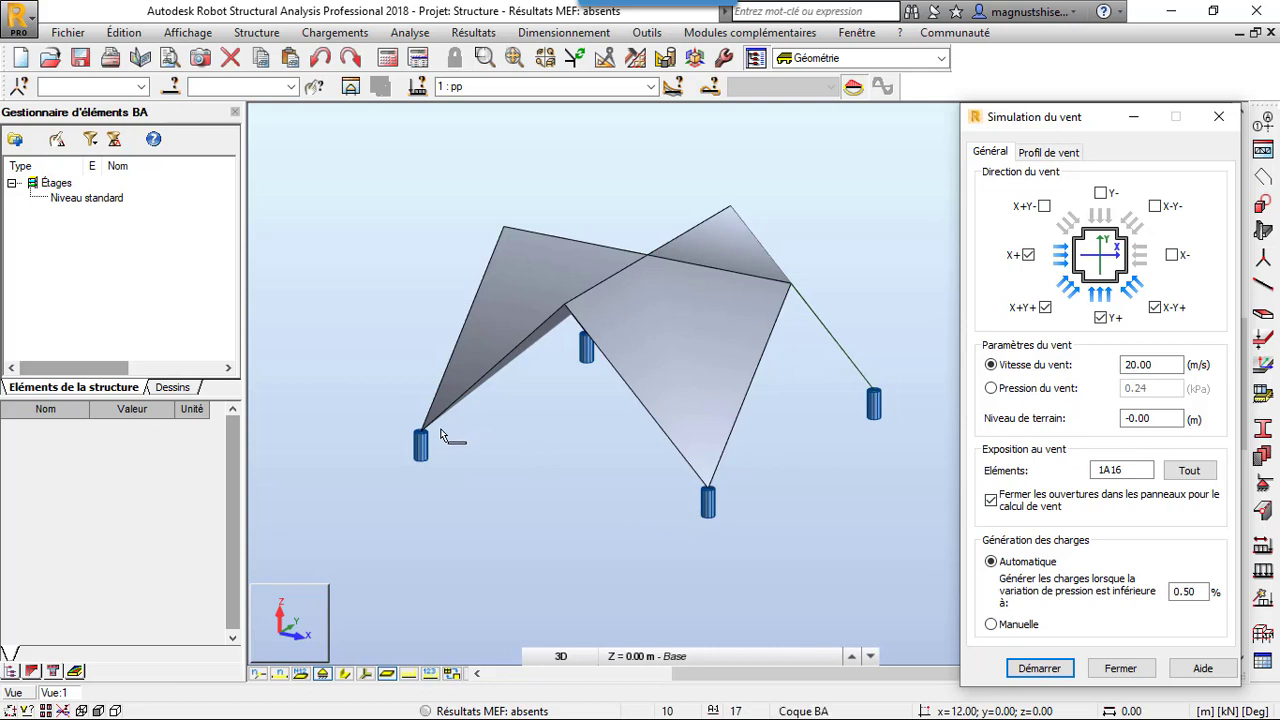
scroll(429, 434, "up", 2)
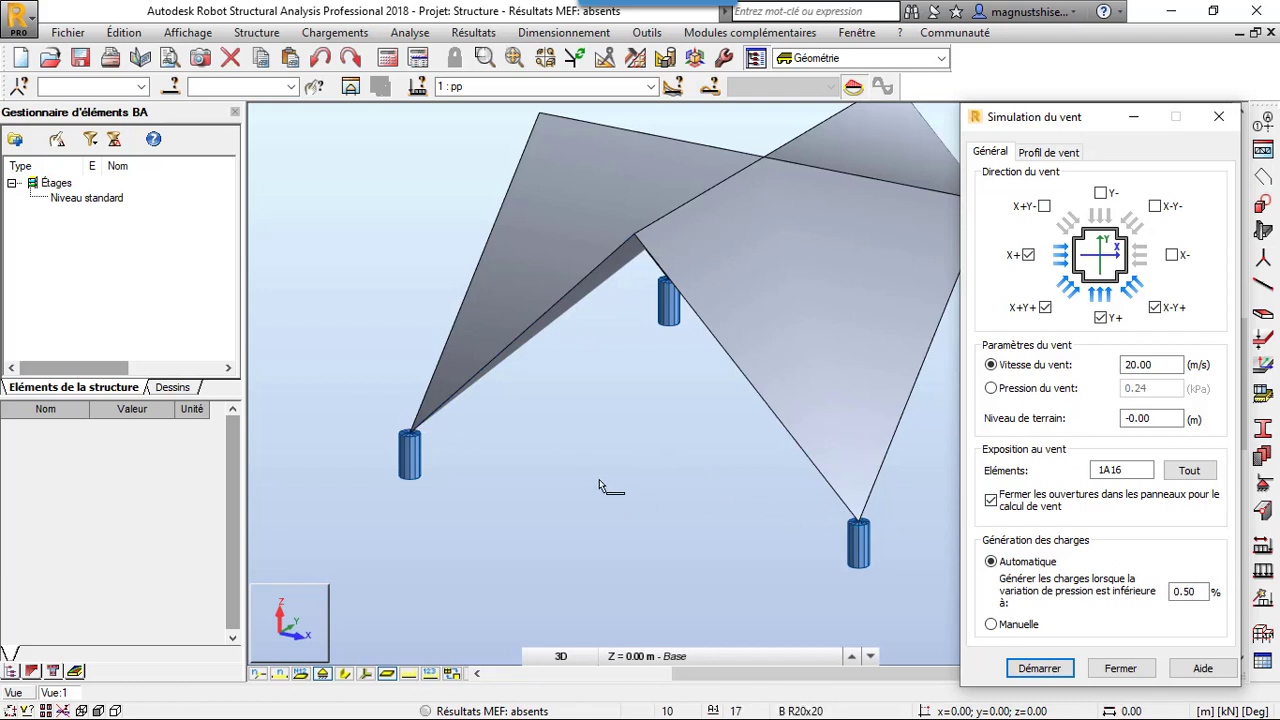
scroll(600, 480, "down", 1)
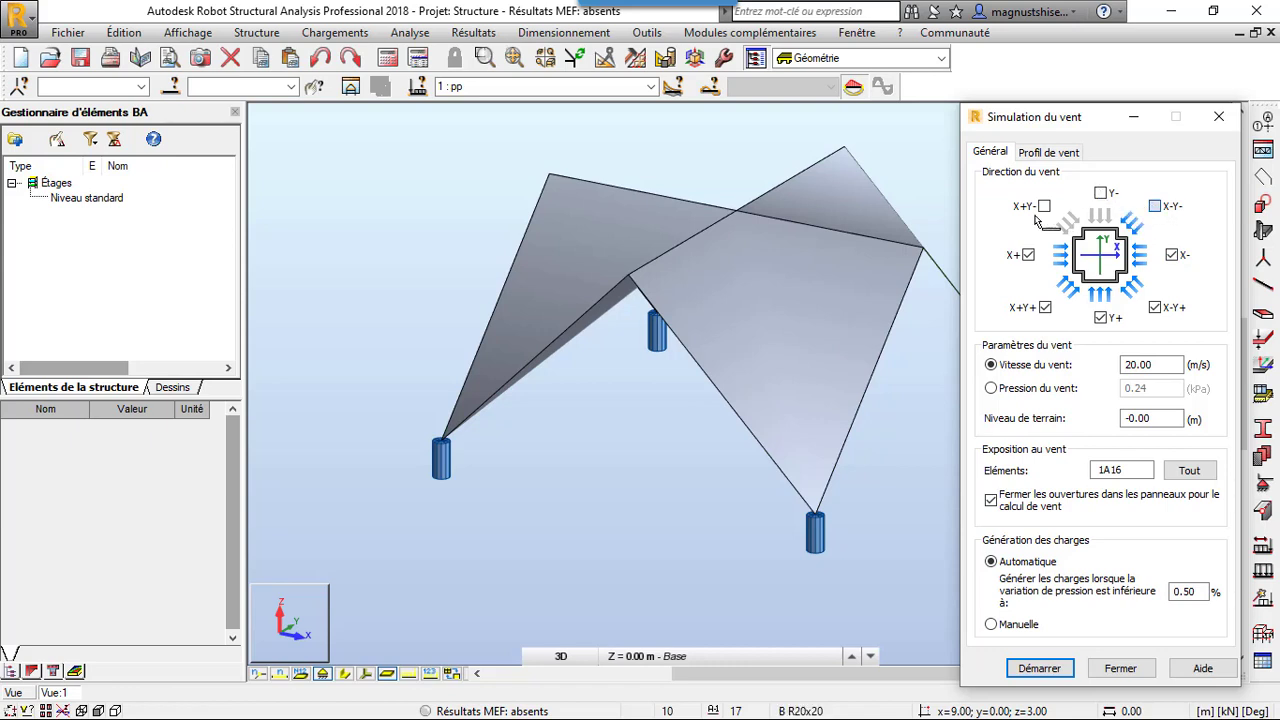
left_click(1101, 193)
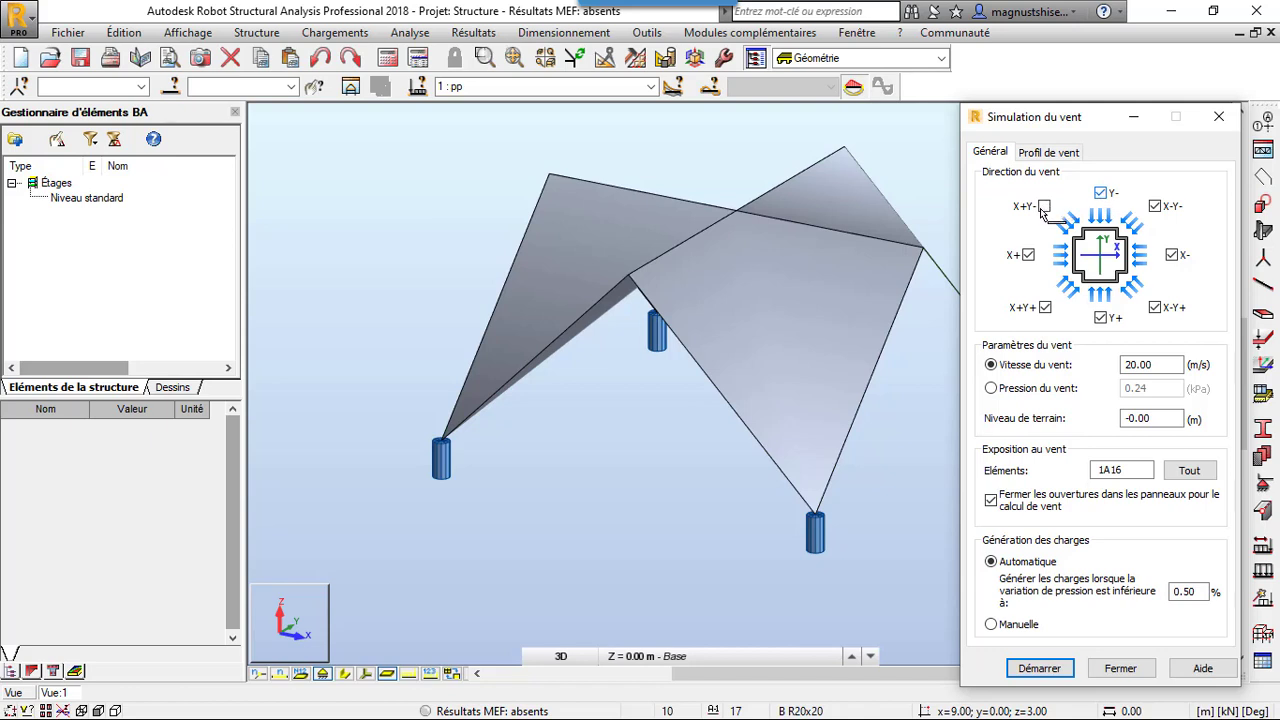
left_click(1043, 207)
left_click(1044, 206)
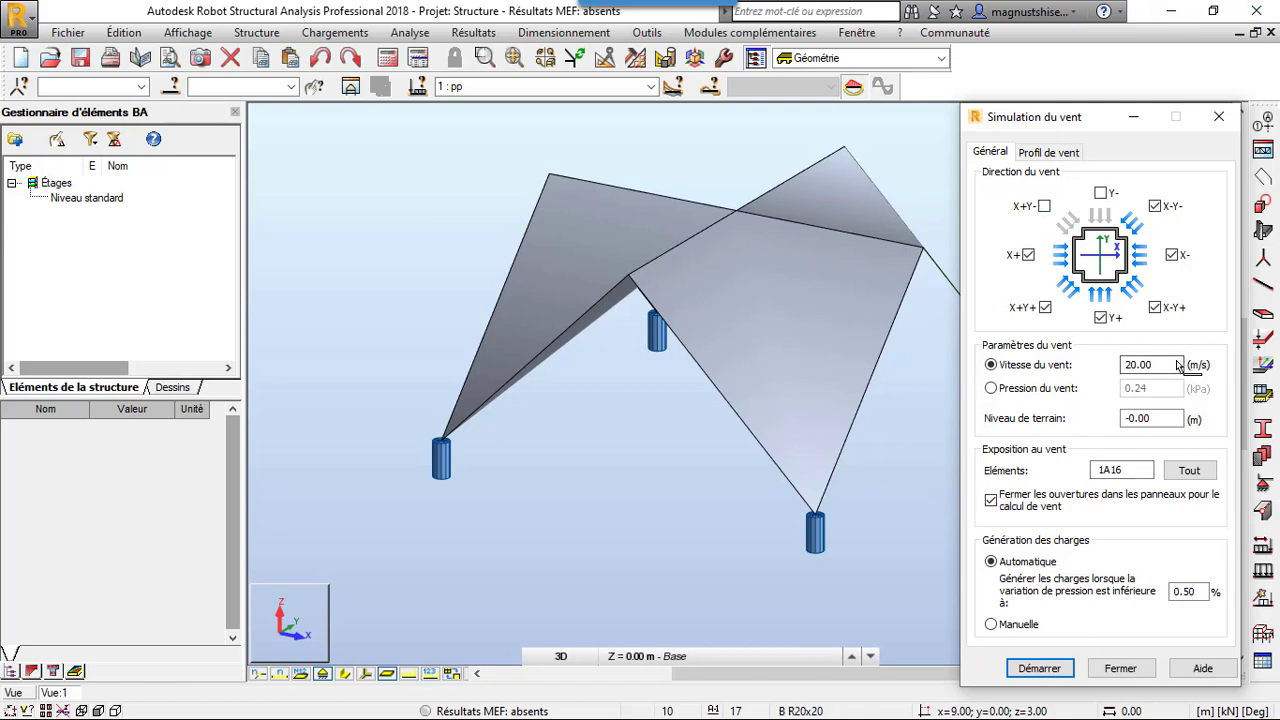
Set the wind speed to 28 m/s, run the wind simulation on elements 1A16 with automatic load generation, and close it once complete
left_click_drag(1170, 366, 1065, 368)
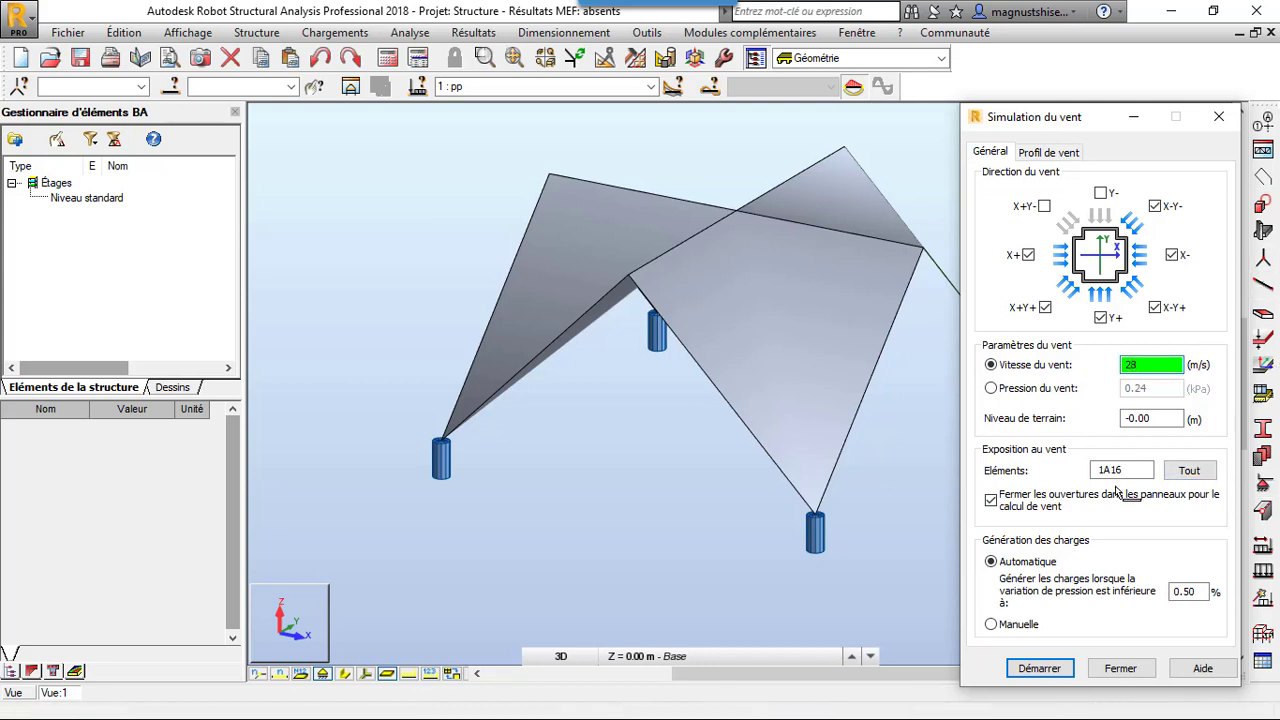
left_click(1120, 470)
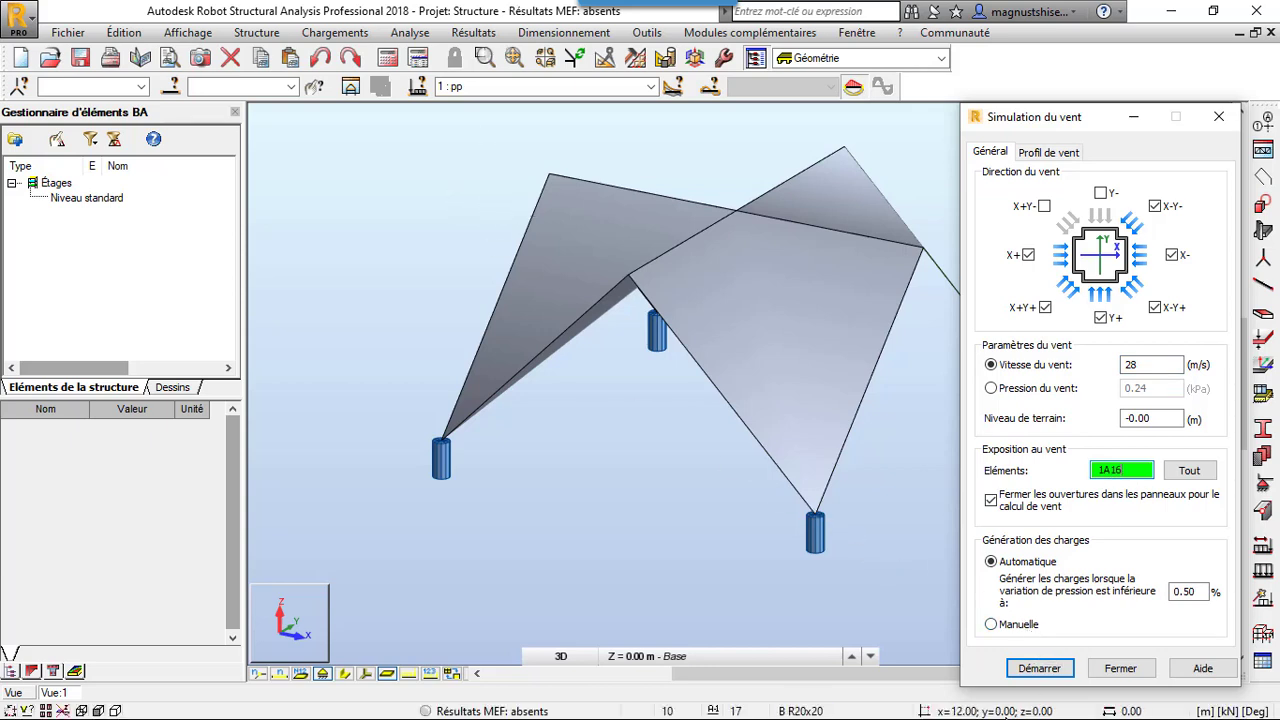
left_click(1040, 668)
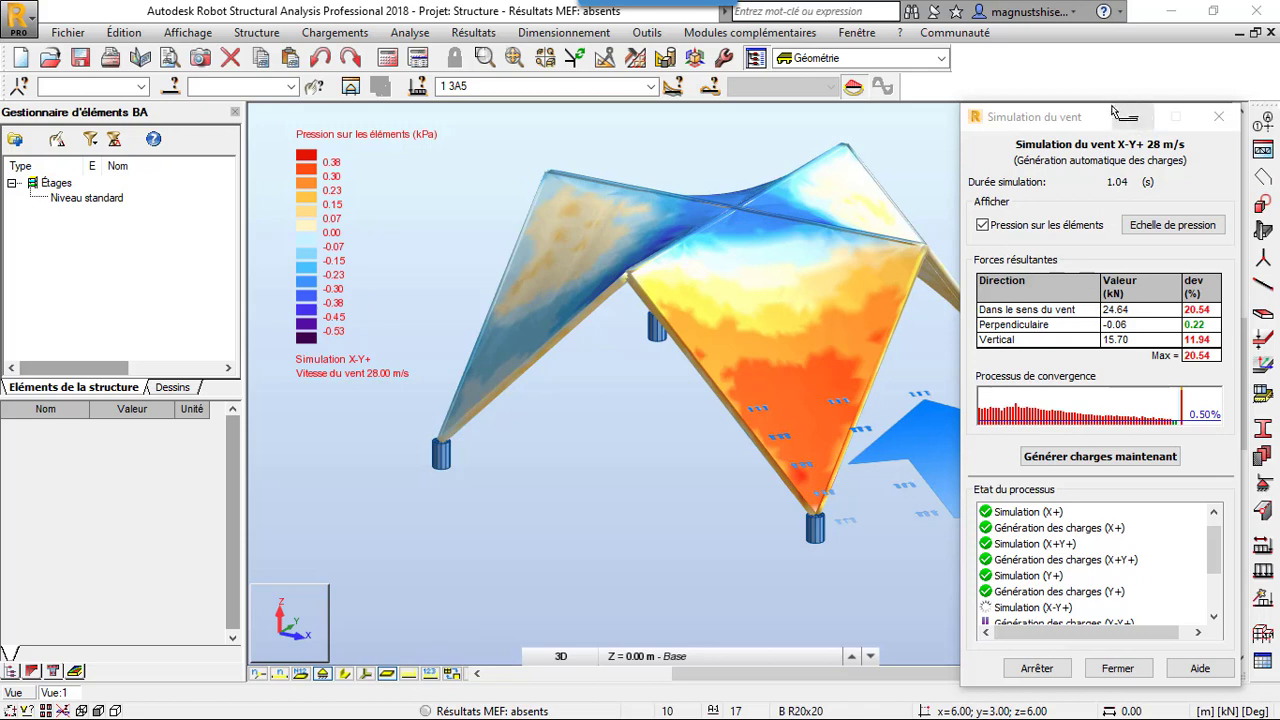
left_click_drag(1090, 117, 118, 58)
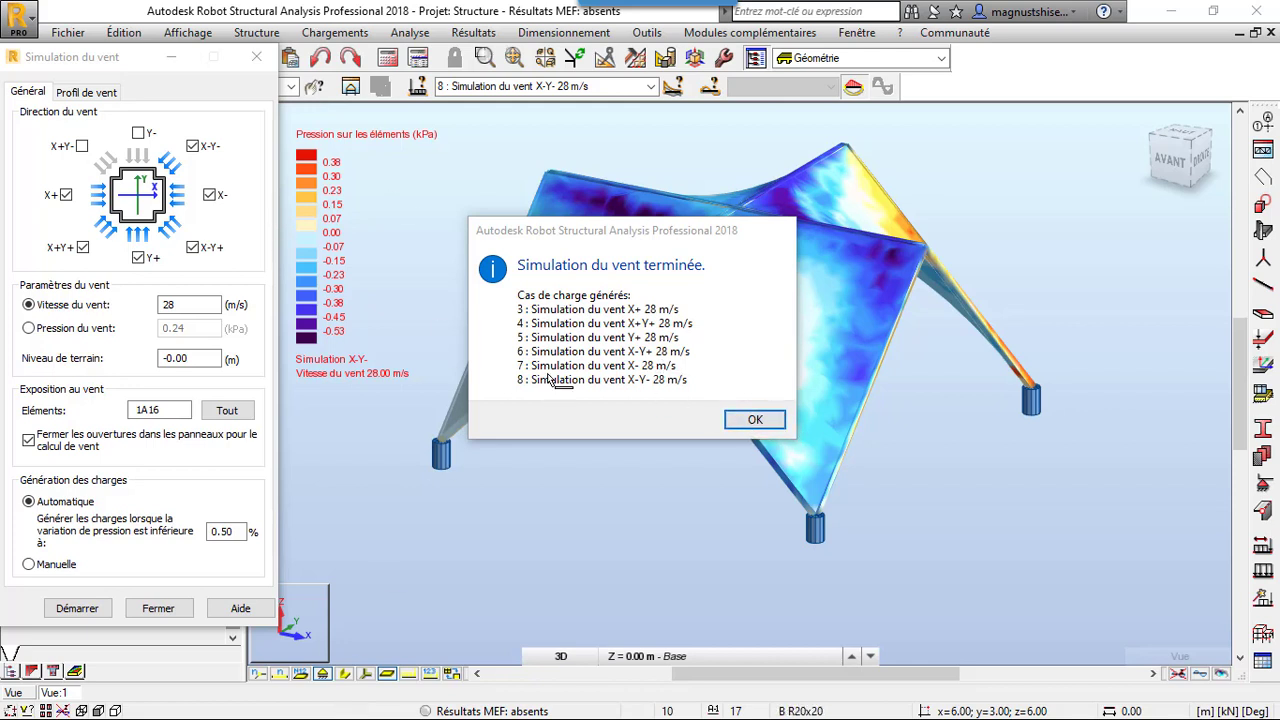
left_click(755, 419)
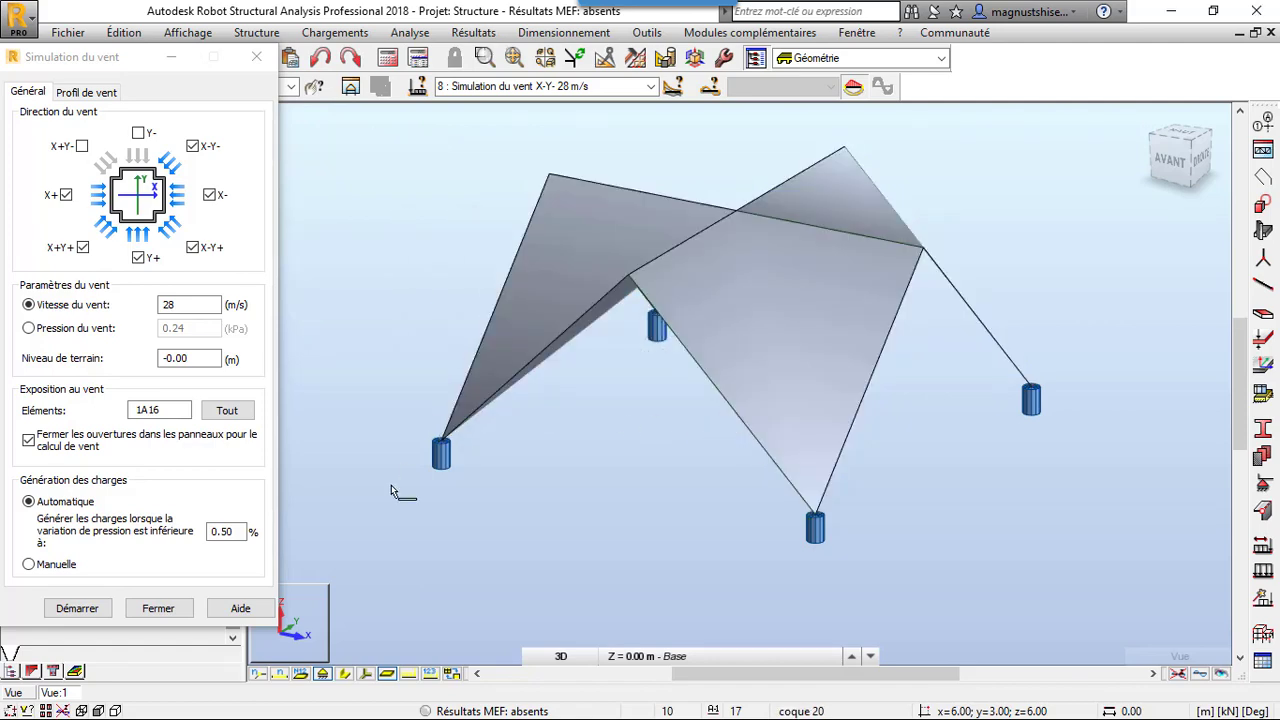
left_click(165, 608)
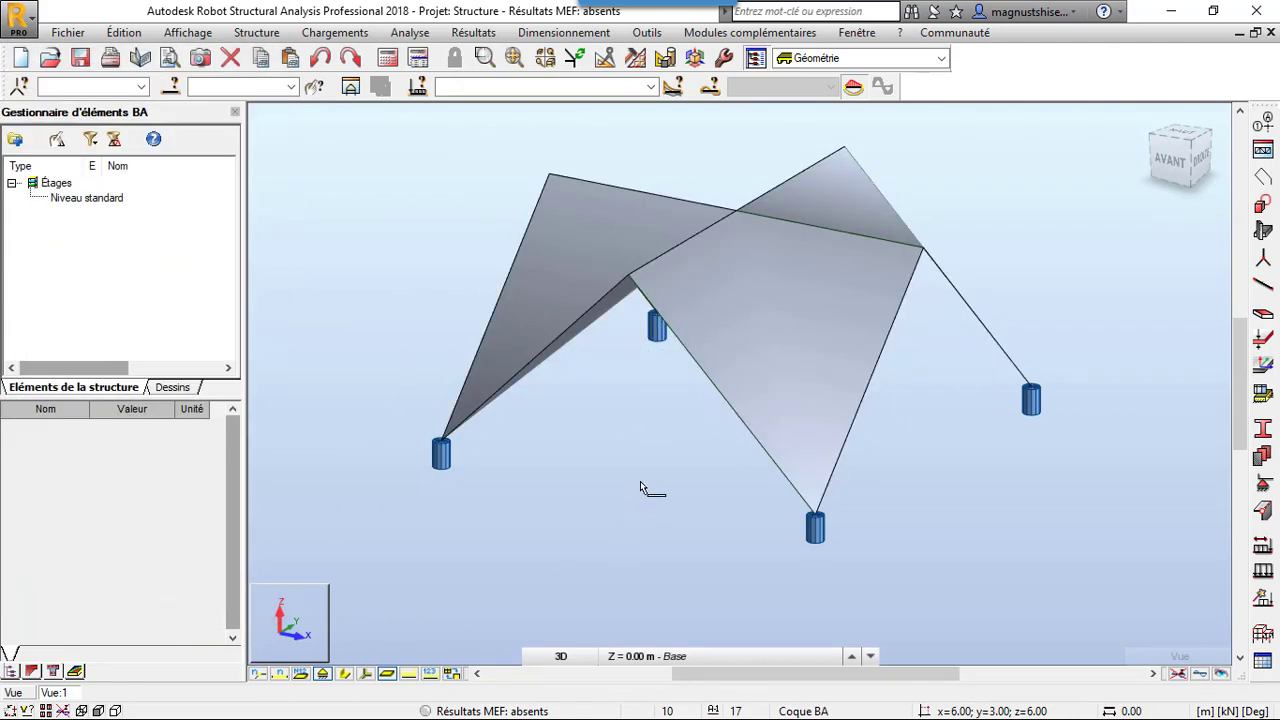
Review the list of load cases and make case 2, entretien, the active one
left_click(650, 86)
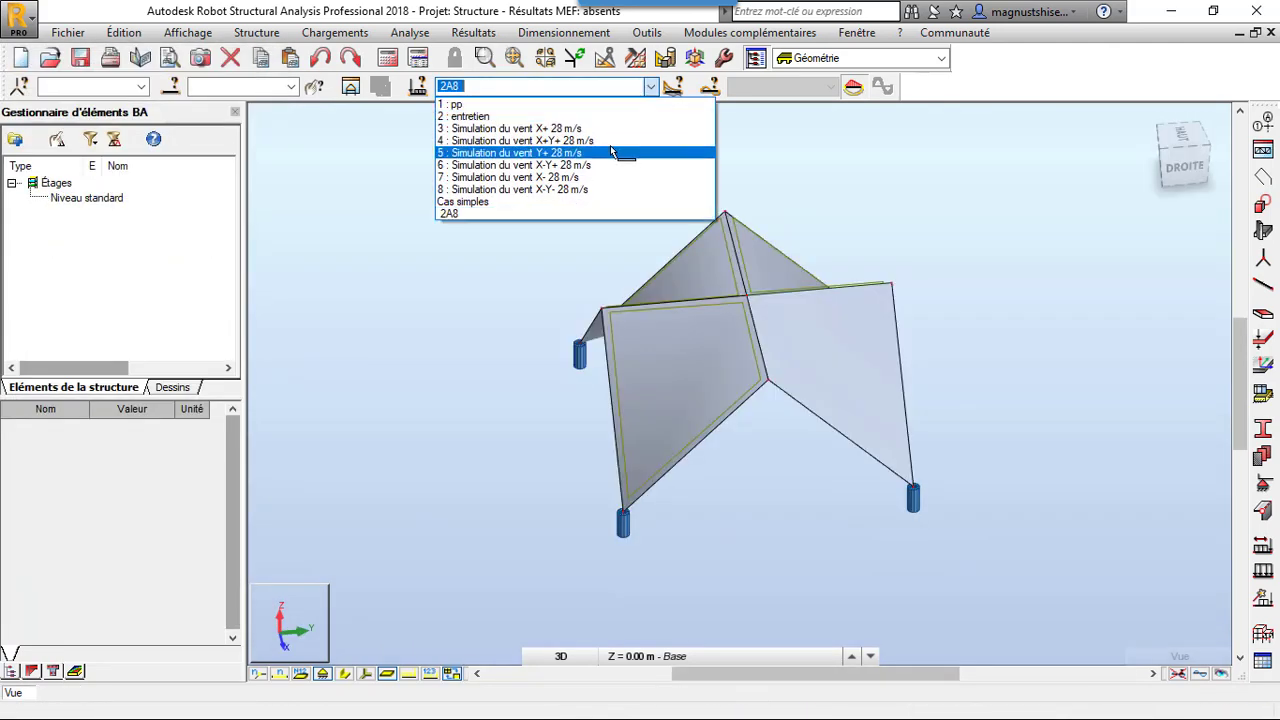
left_click(381, 192)
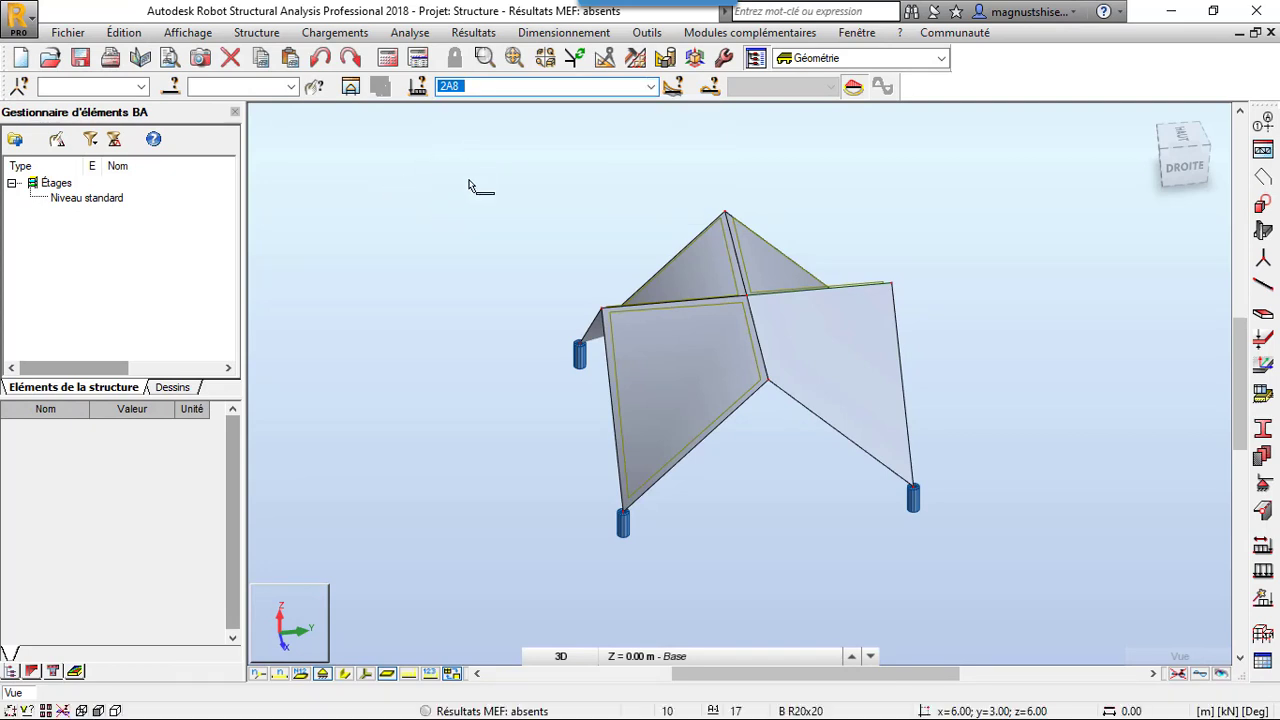
left_click(650, 86)
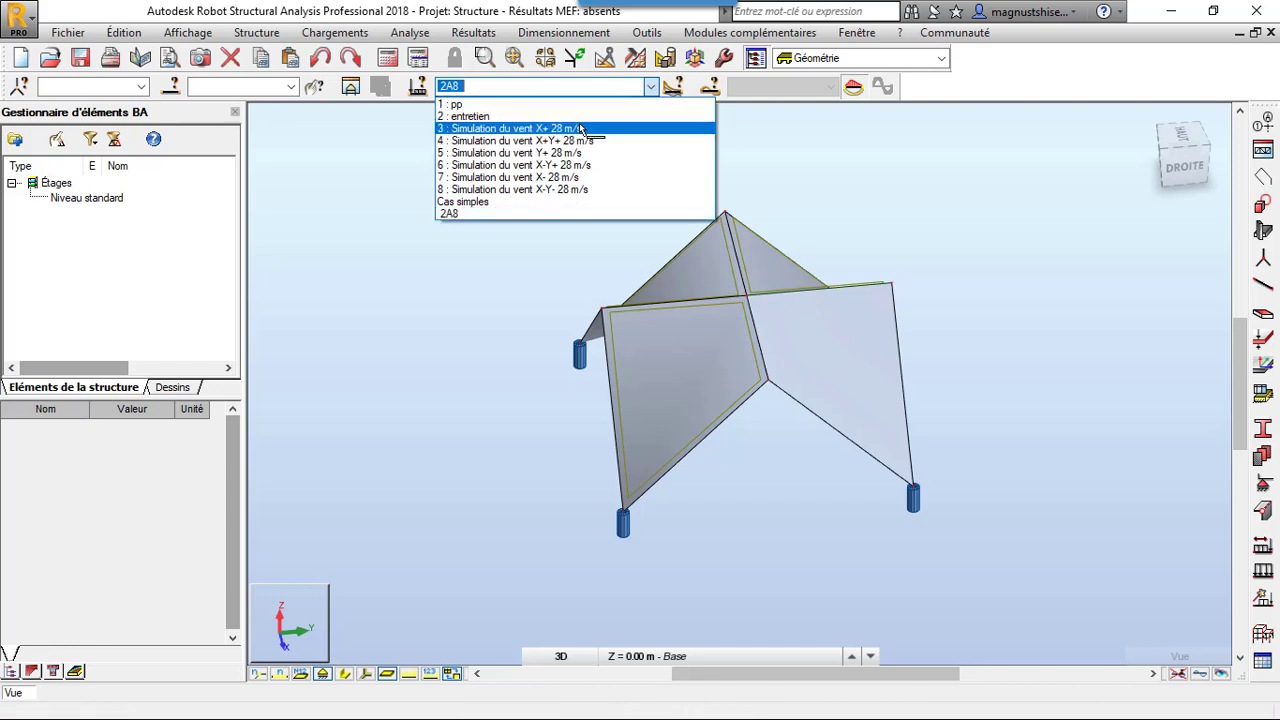
left_click(585, 118)
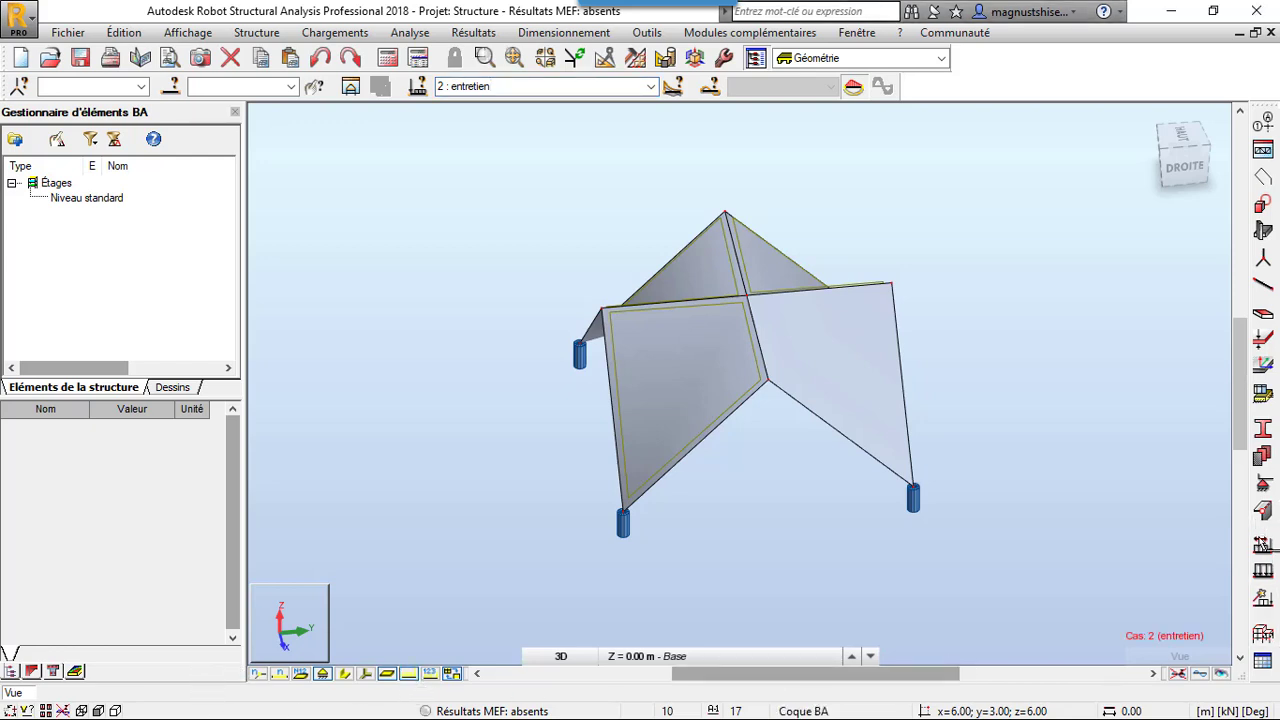
Apply a uniform surface load to the four shell panels in the entretien case and finish defining loads
left_click(1265, 571)
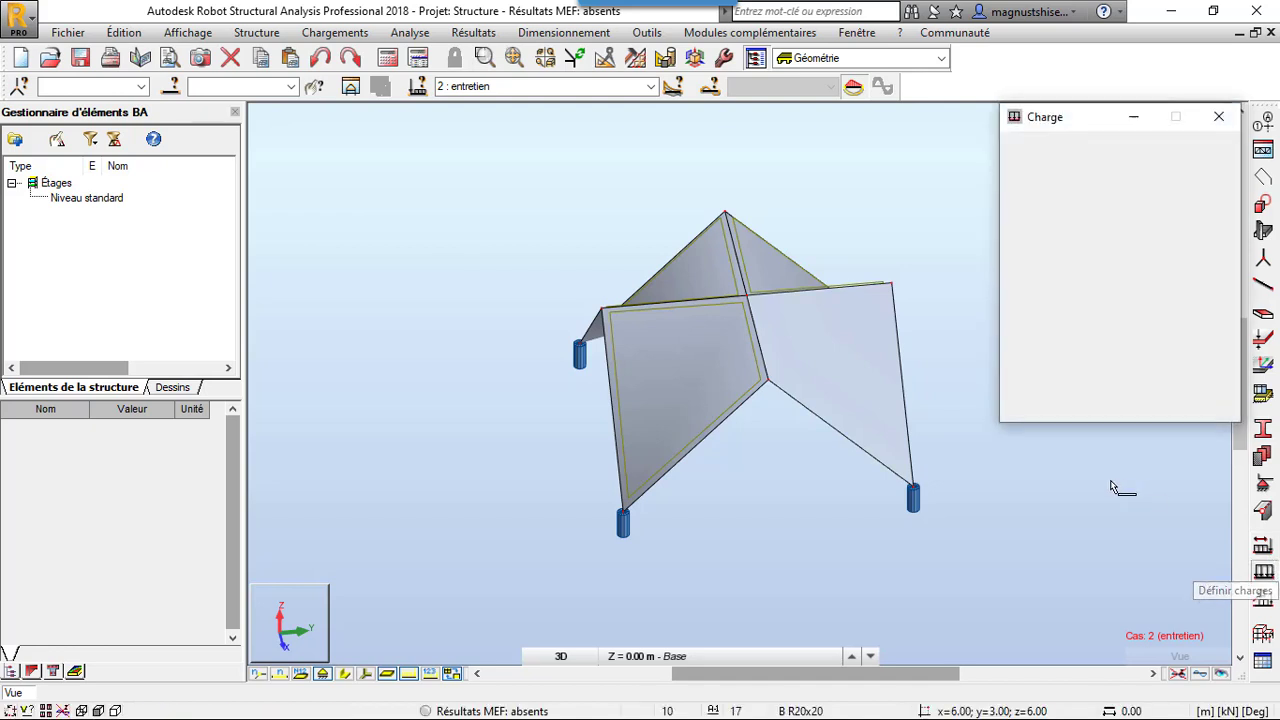
left_click(1113, 188)
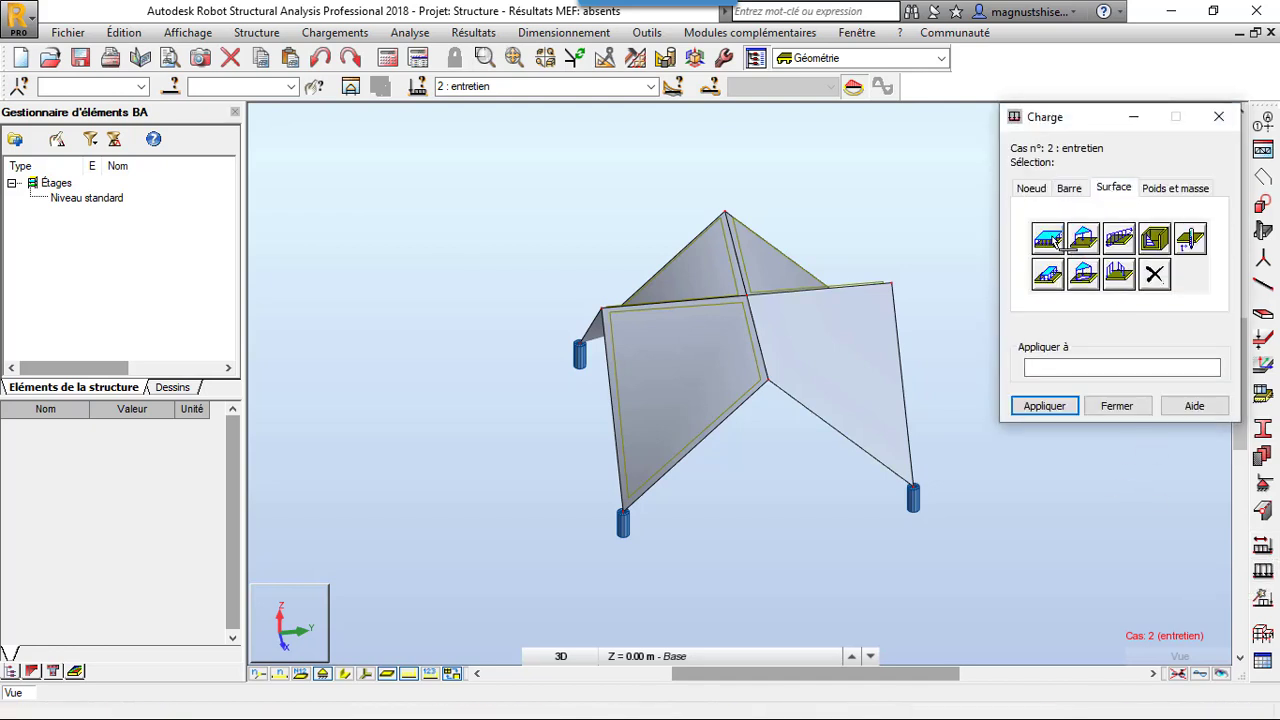
left_click(1047, 238)
left_click(1051, 459)
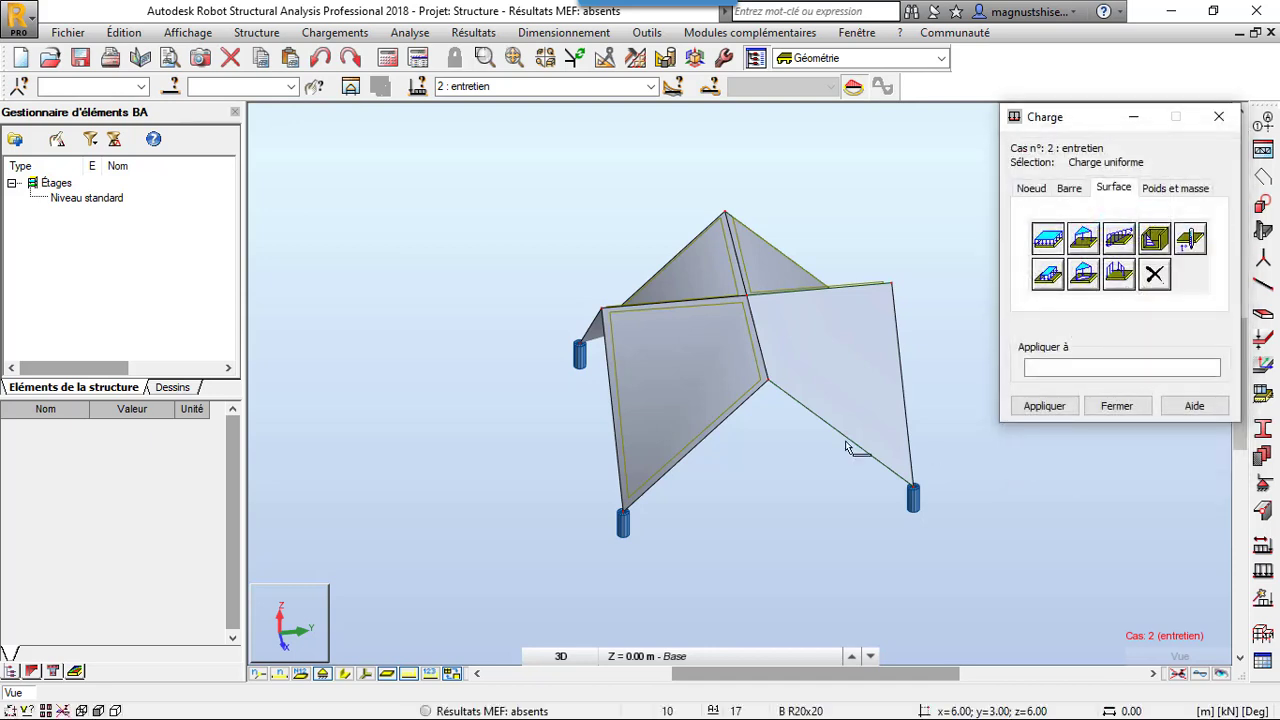
left_click(685, 374)
left_click(806, 371)
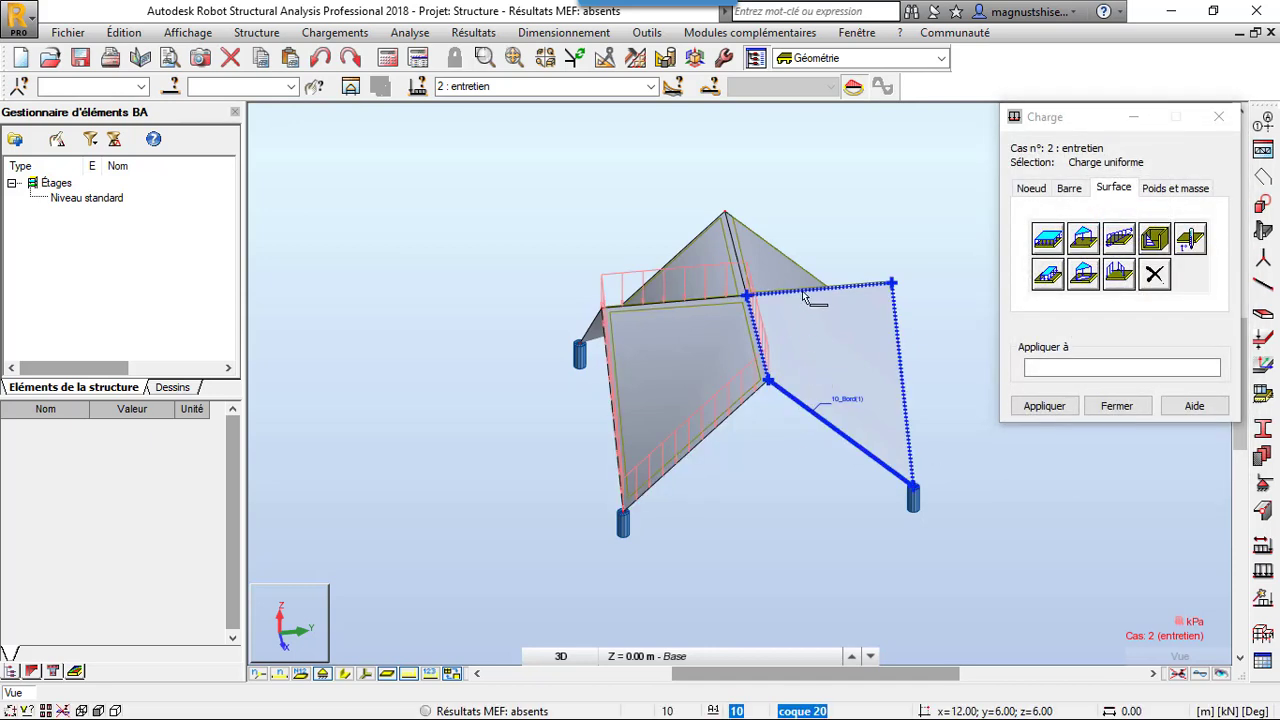
left_click(741, 263)
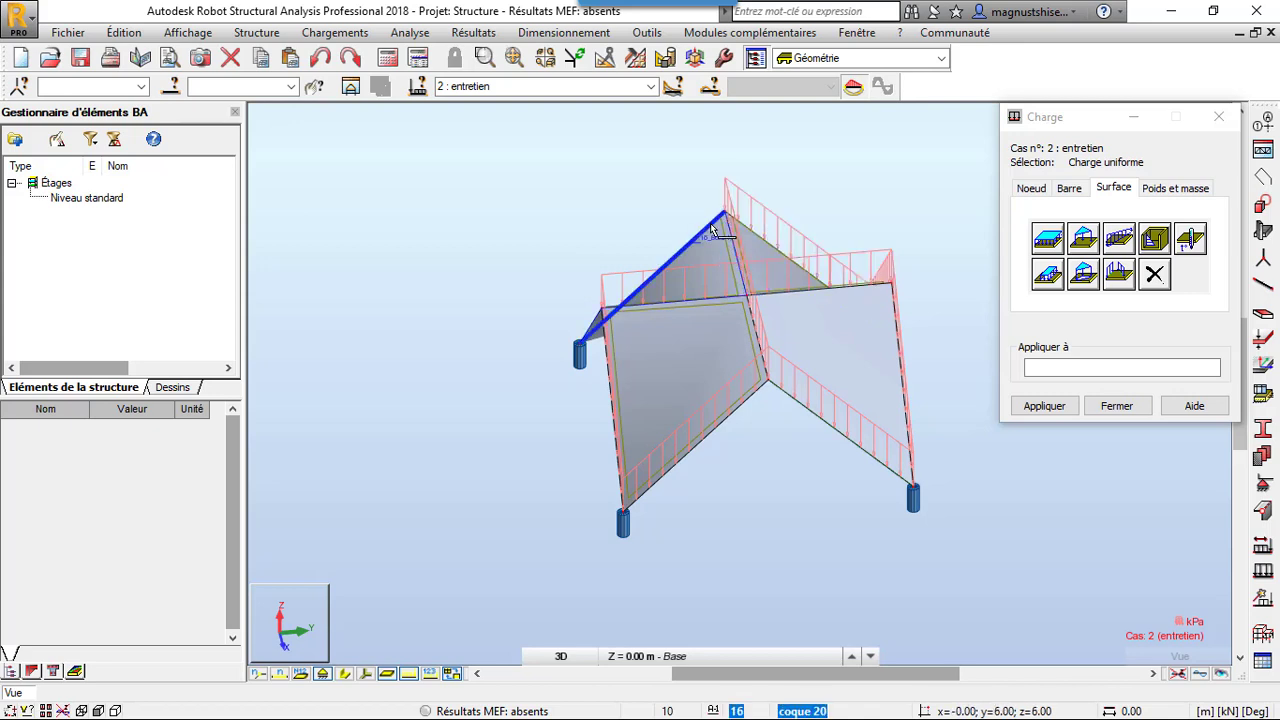
left_click(716, 234)
left_click(1115, 406)
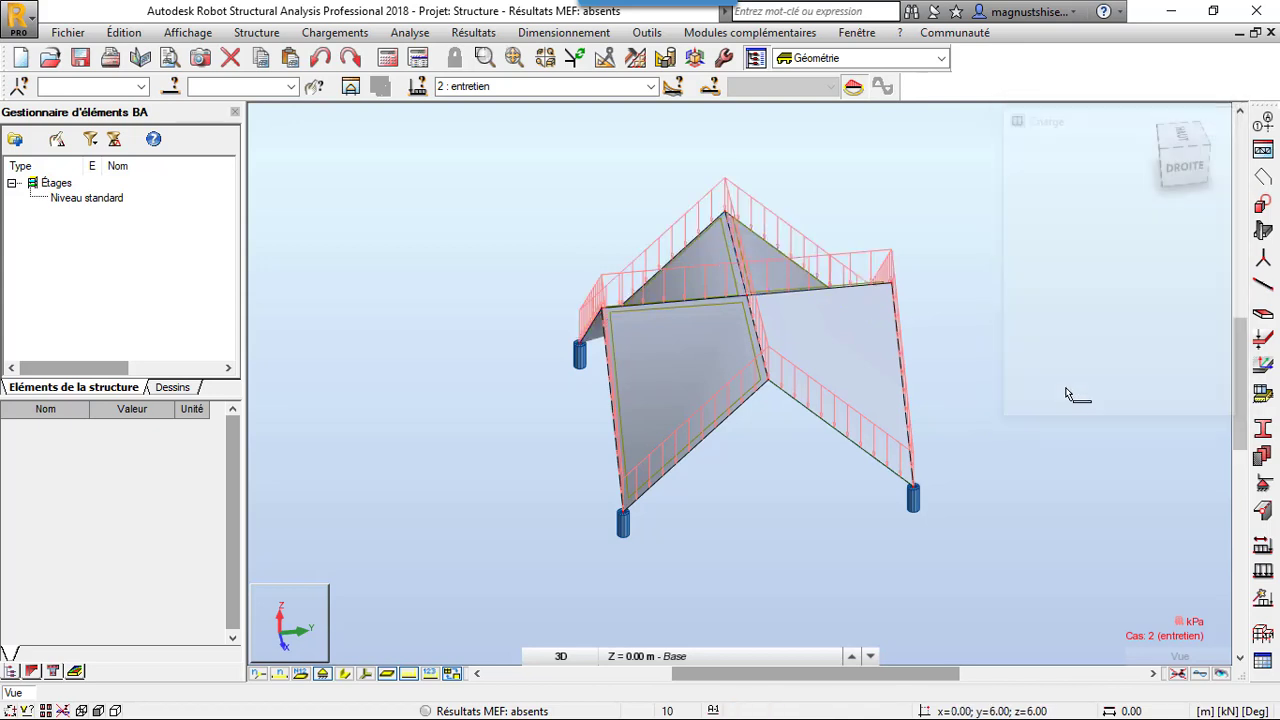
Make case 1, pp, active and set up load combinations using Combinaisons manuelles - génération with the BAEL 91 code
left_click(650, 87)
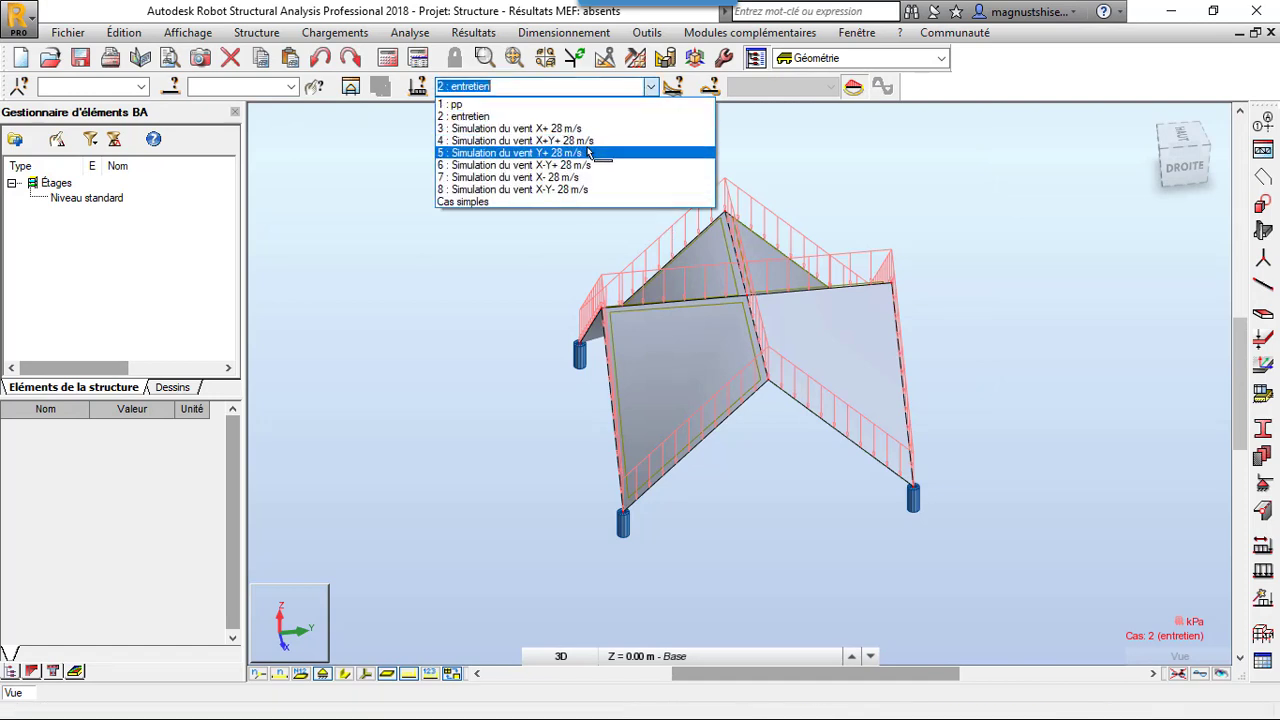
left_click(586, 104)
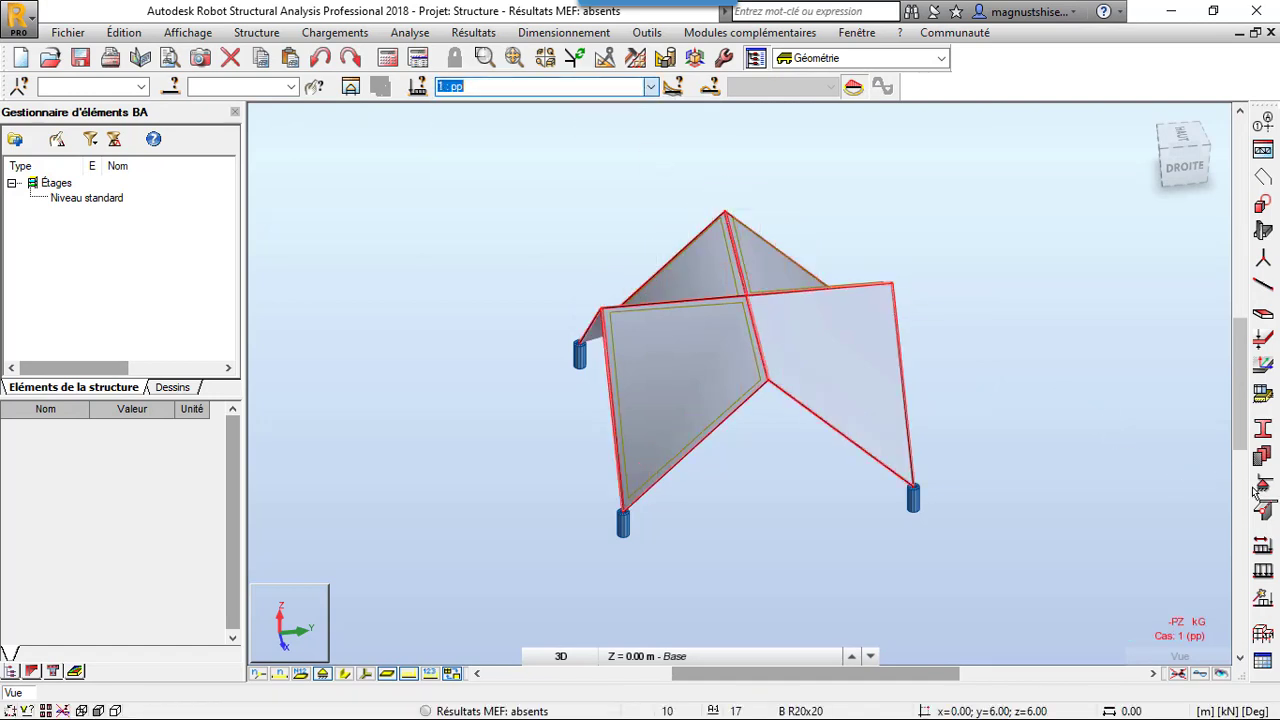
left_click(320, 37)
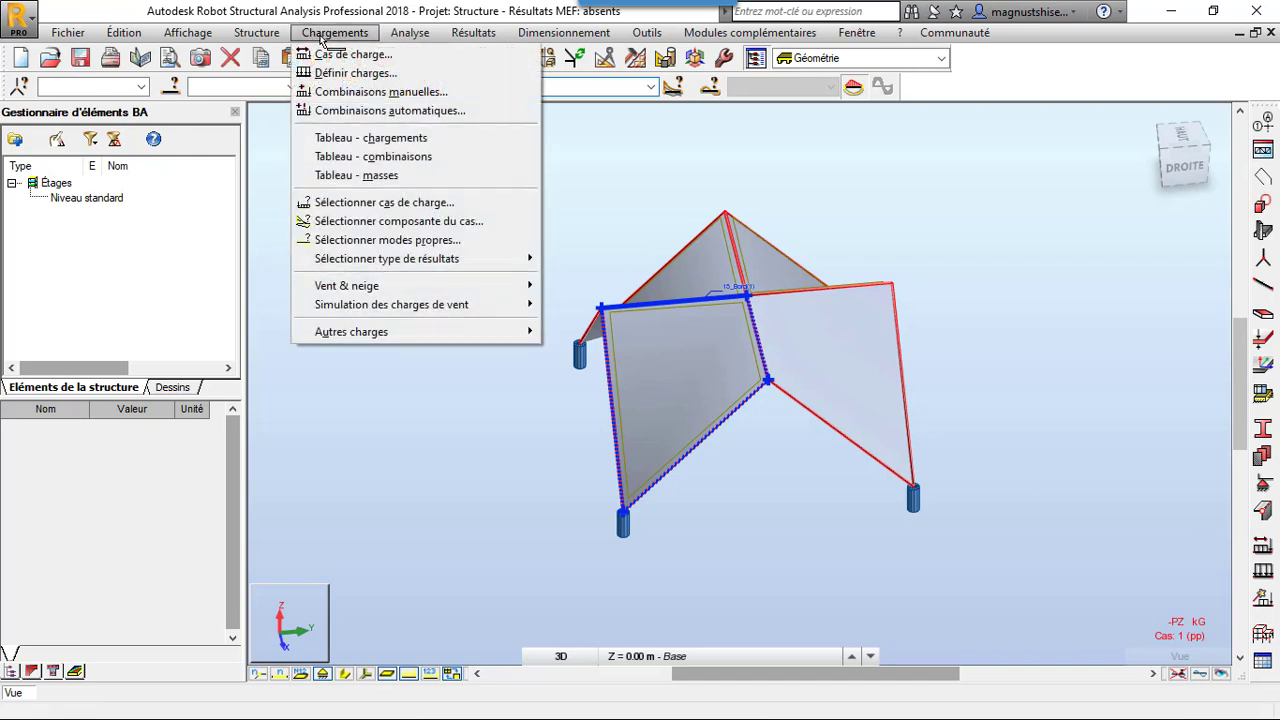
left_click(410, 111)
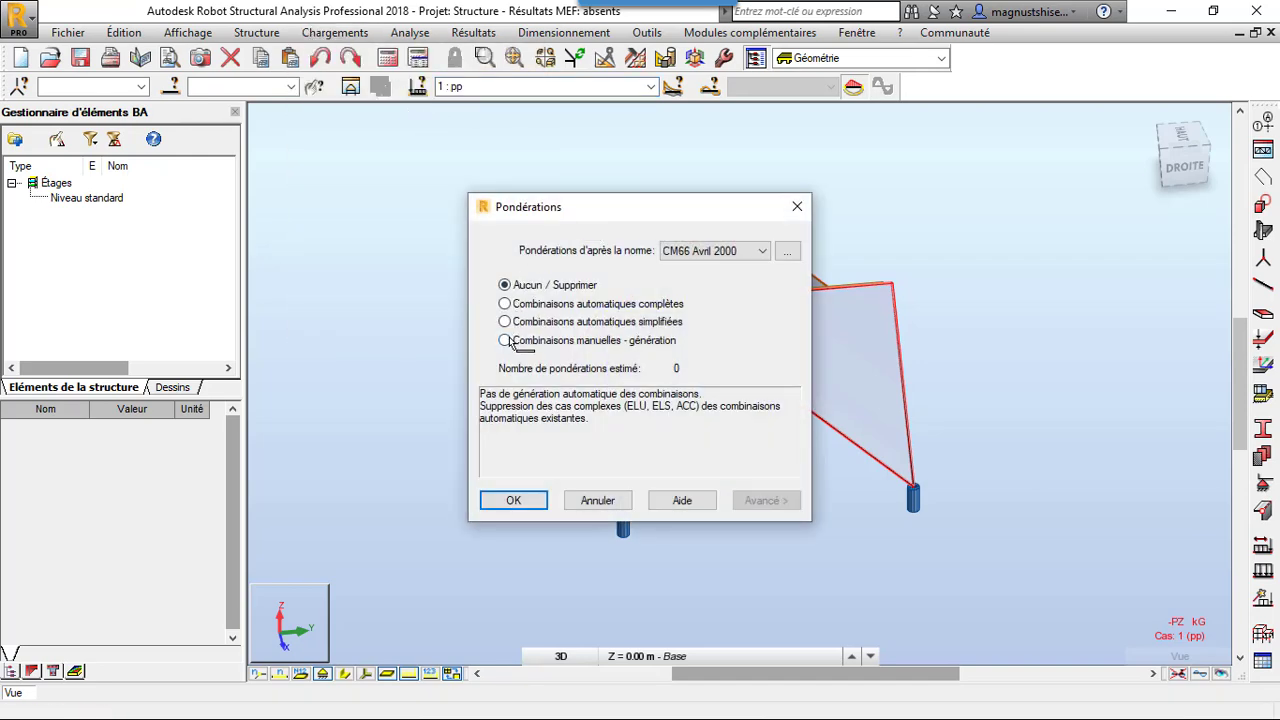
left_click(506, 340)
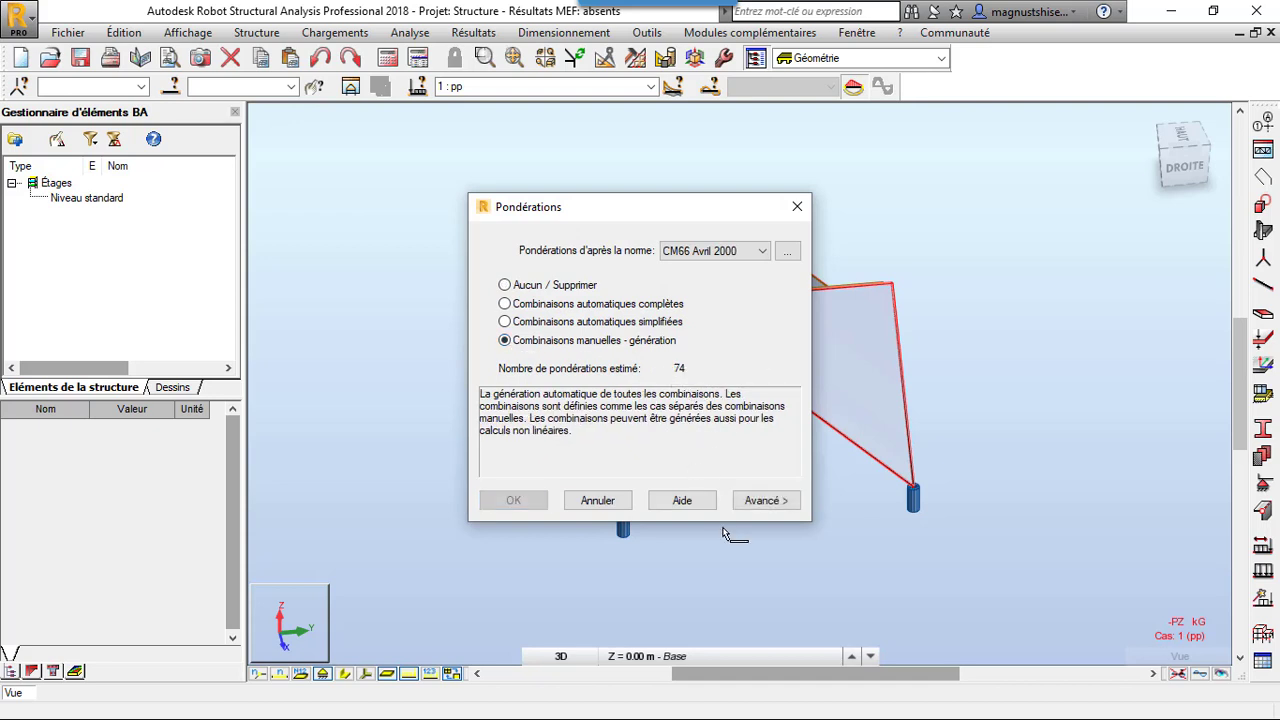
left_click(745, 250)
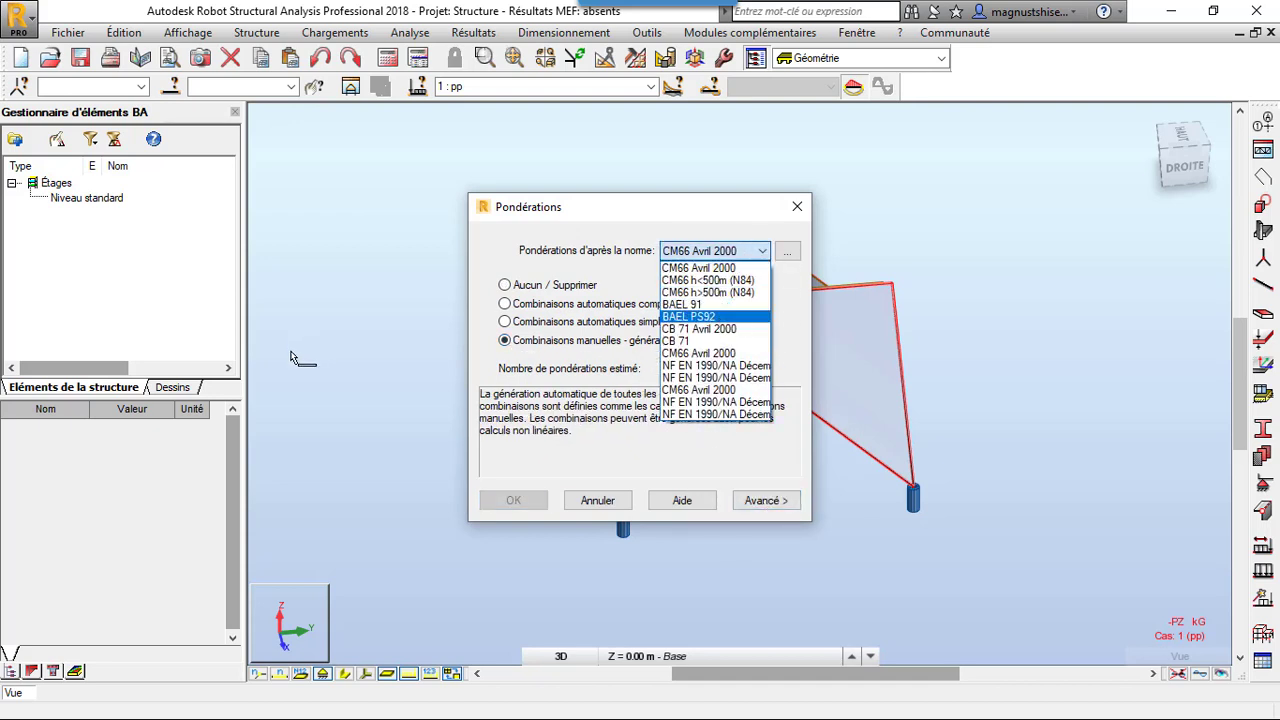
left_click(684, 304)
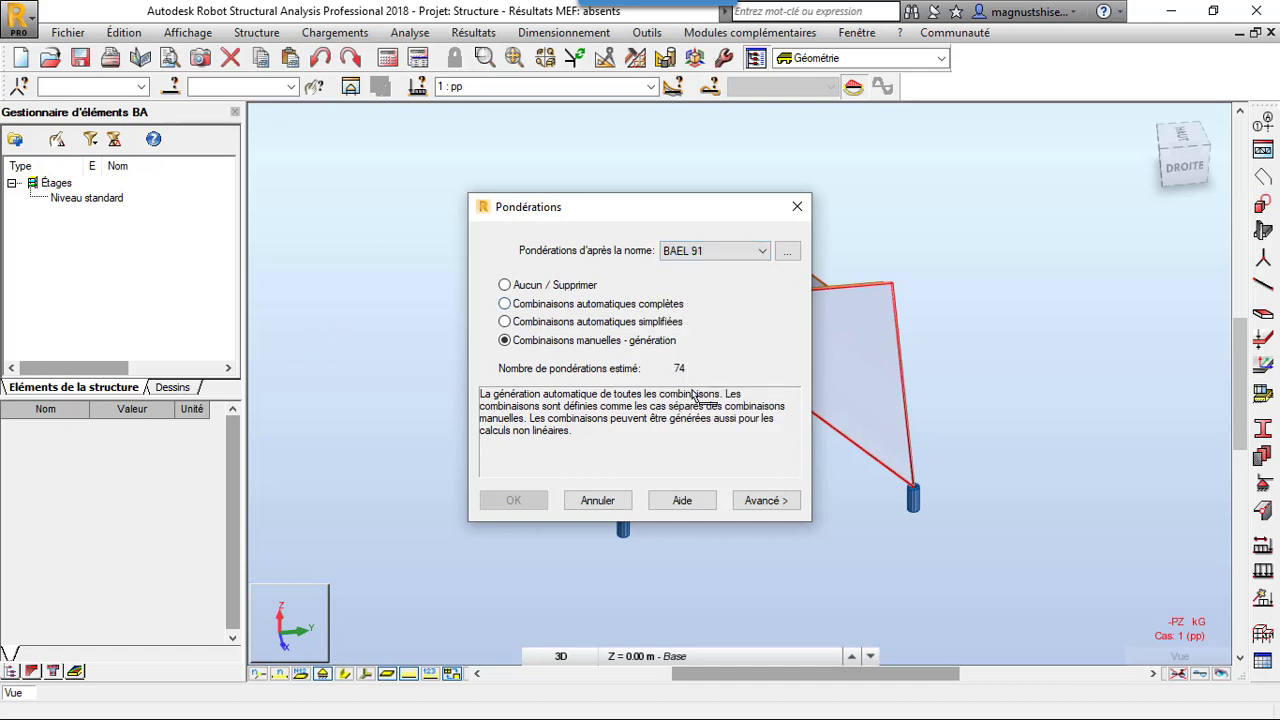
left_click(762, 500)
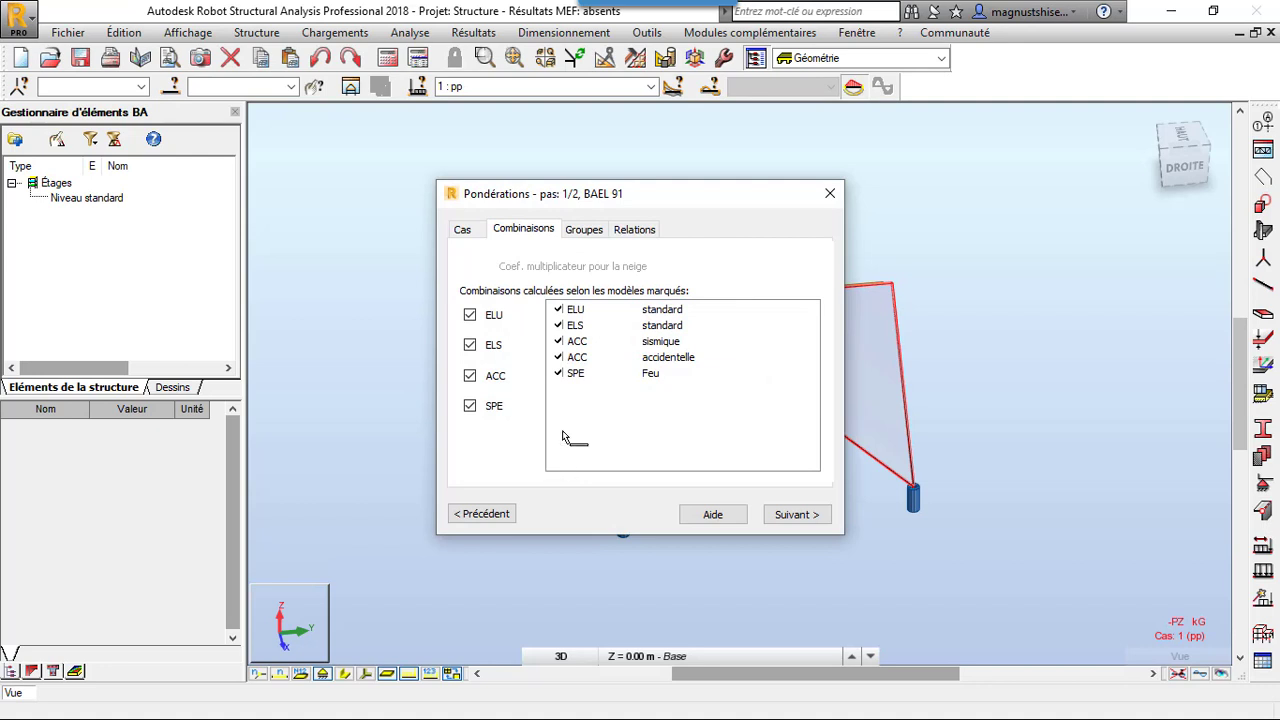
Review the combination groups and relations, exclude the ACC and SPE combinations, and proceed to the list of combinations to create
left_click(580, 230)
left_click(634, 230)
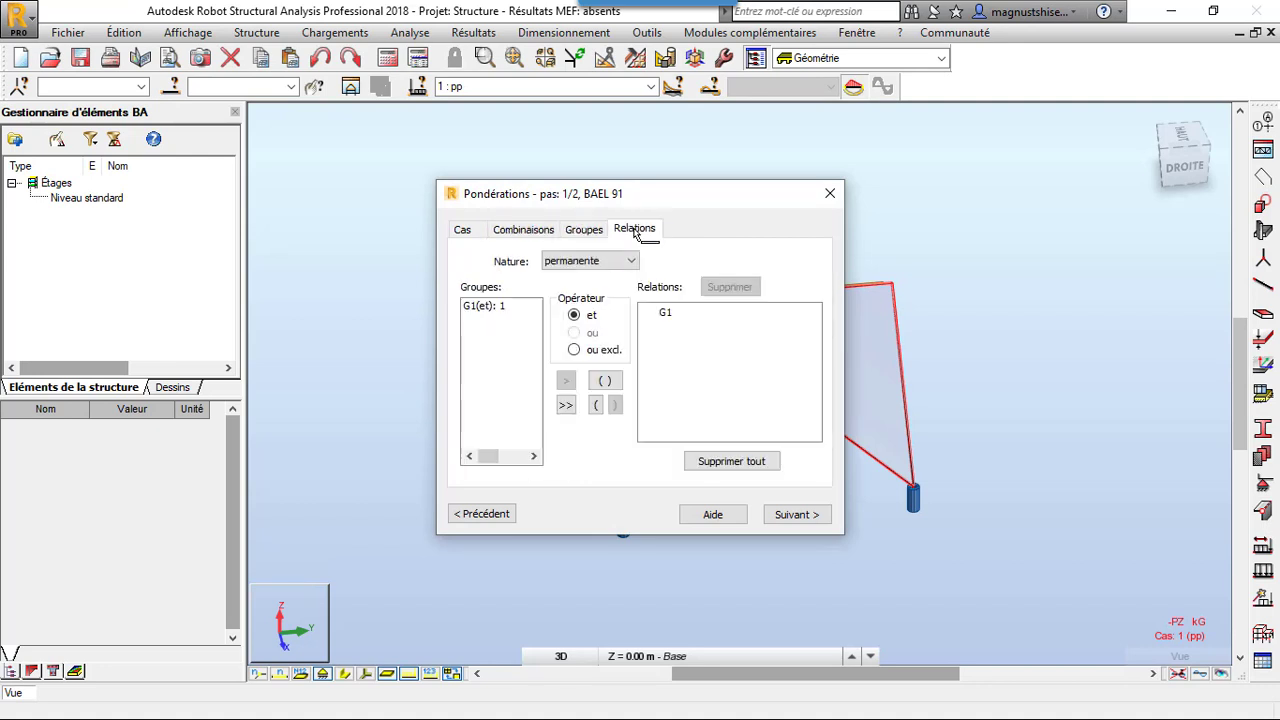
left_click(524, 230)
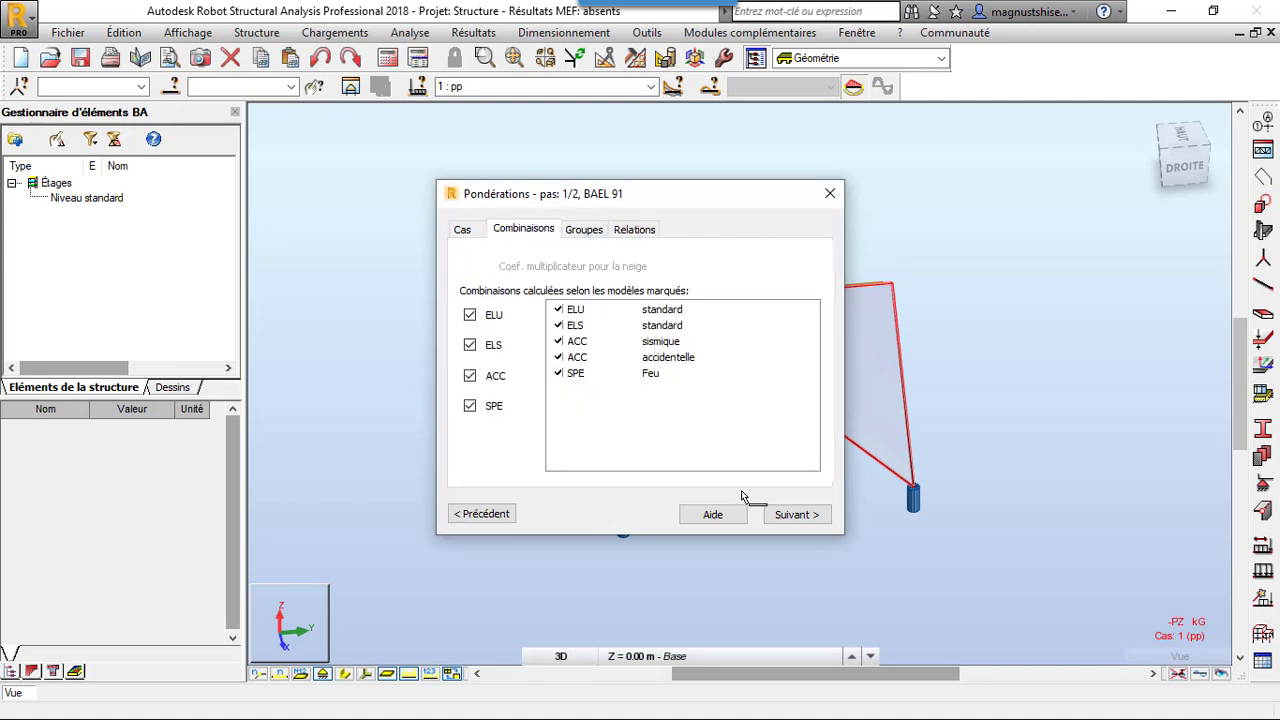
left_click(470, 407)
left_click(470, 376)
left_click(782, 515)
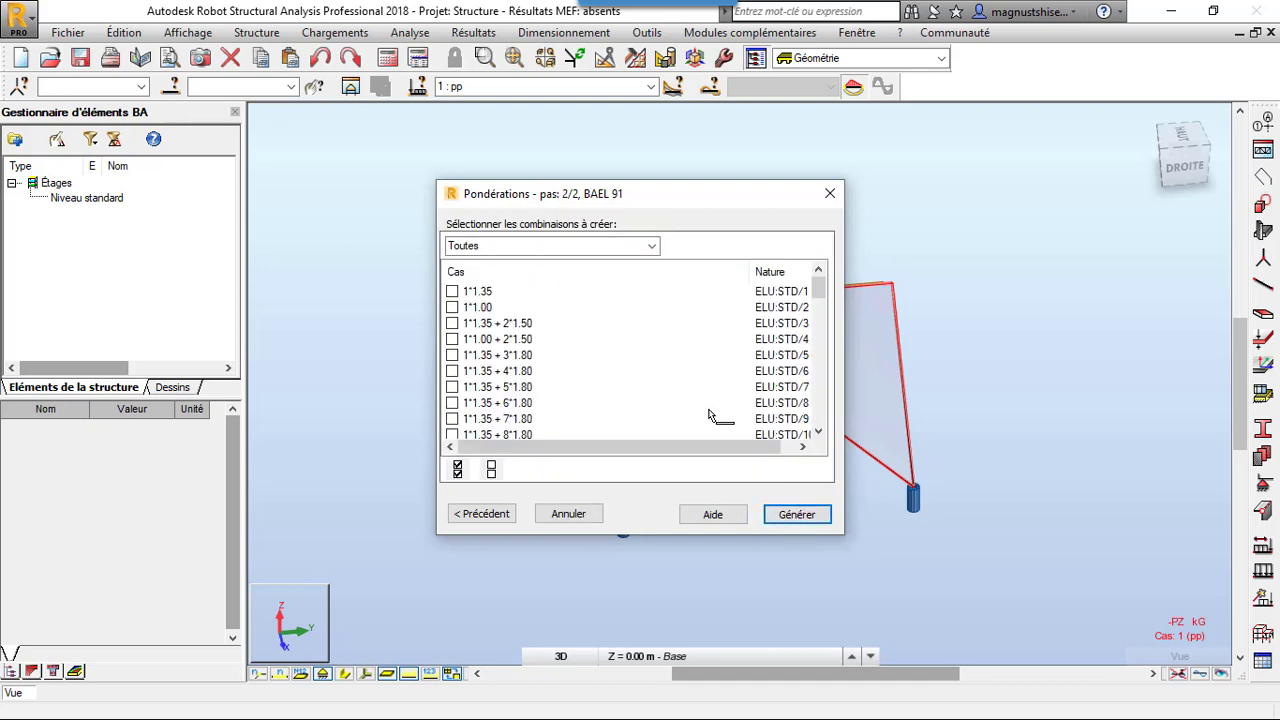
Look through the available combinations and select the ELU combination 1*1.35 + 2*1.50 for creation
scroll(553, 341, "down", 4)
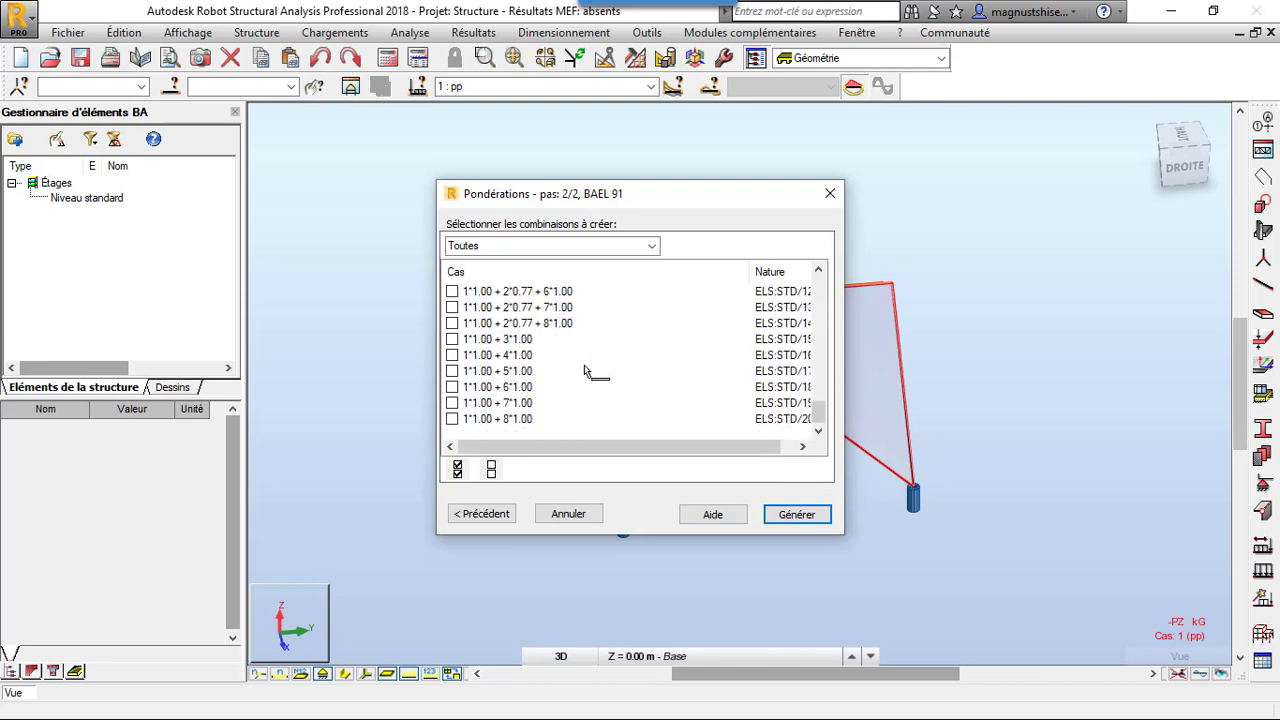
scroll(587, 370, "up", 5)
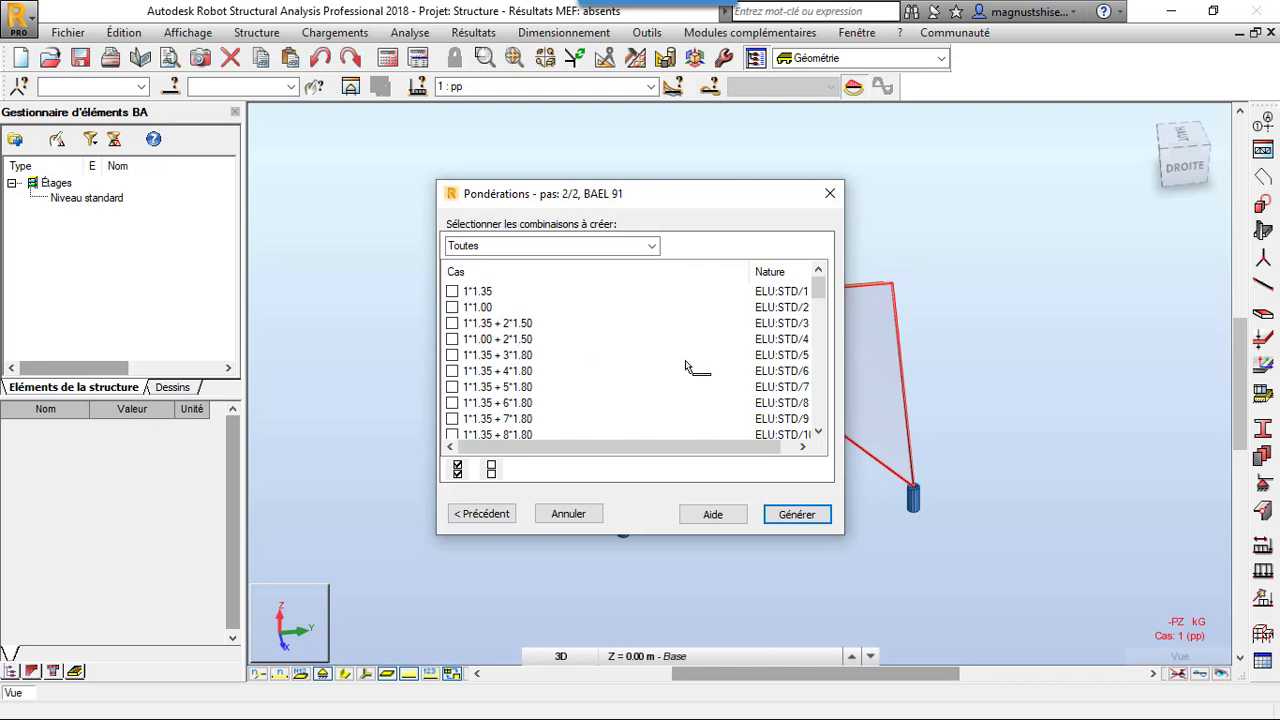
left_click(451, 324)
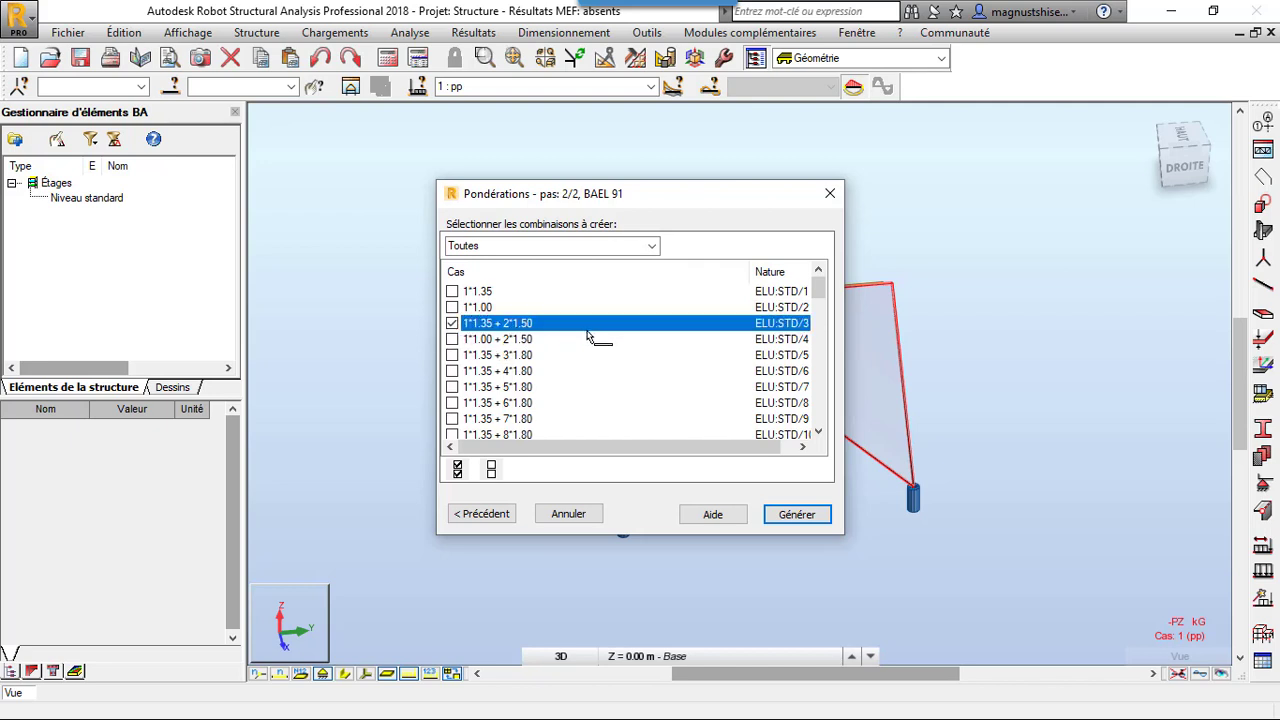
scroll(587, 339, "down", 4)
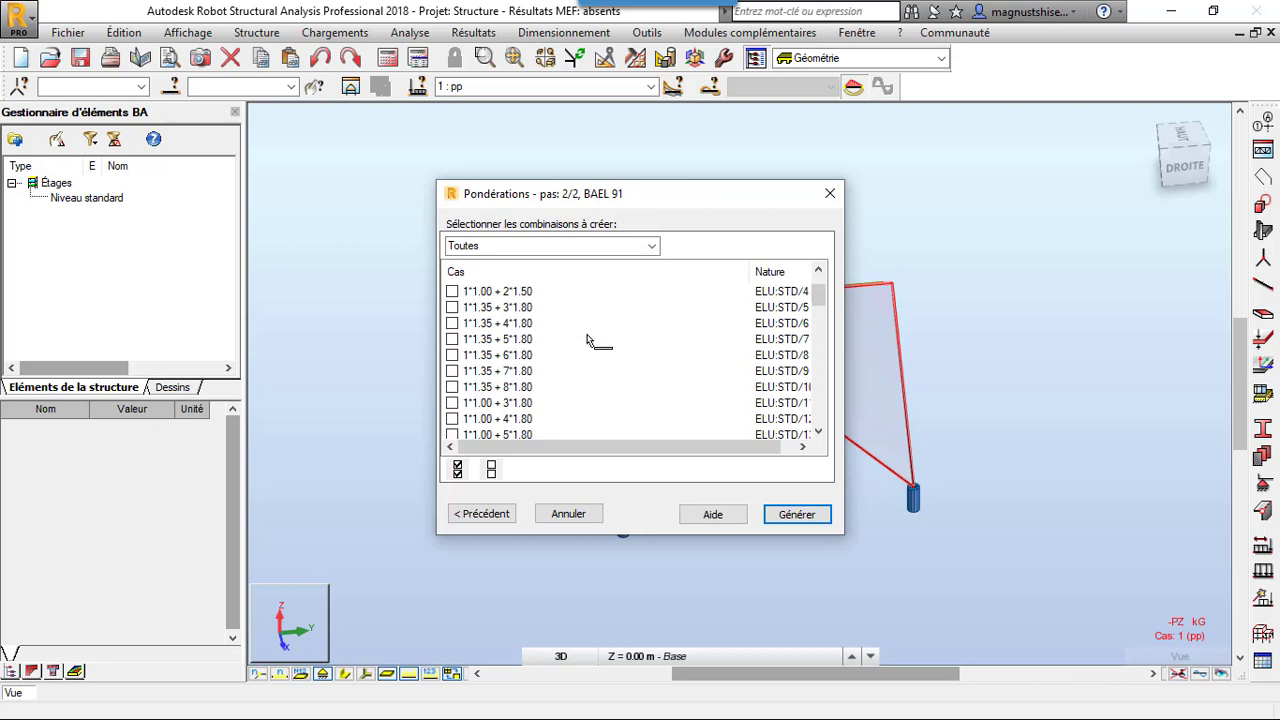
scroll(563, 337, "up", 4)
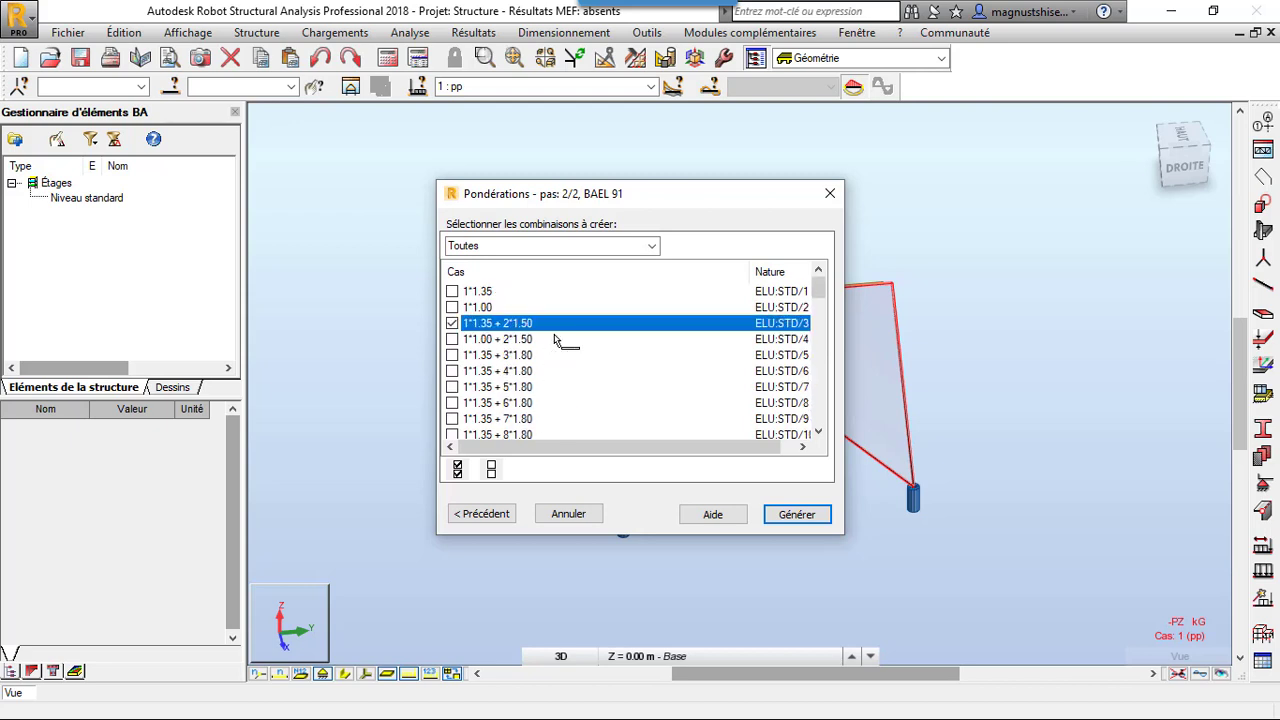
Select the six ELU combinations 1*1.35 + 2*1.50 that include wind cases 3 to 8 with factor 1.20
scroll(677, 376, "down", 5)
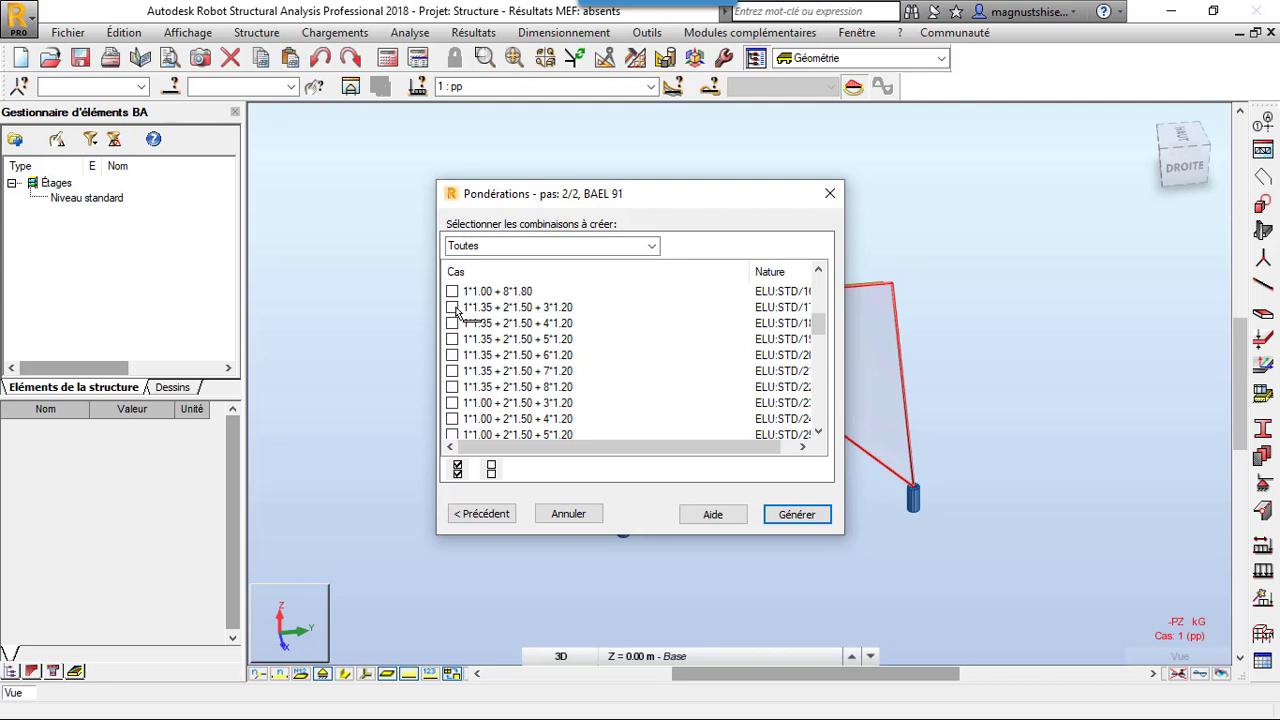
left_click(452, 307)
left_click(452, 323)
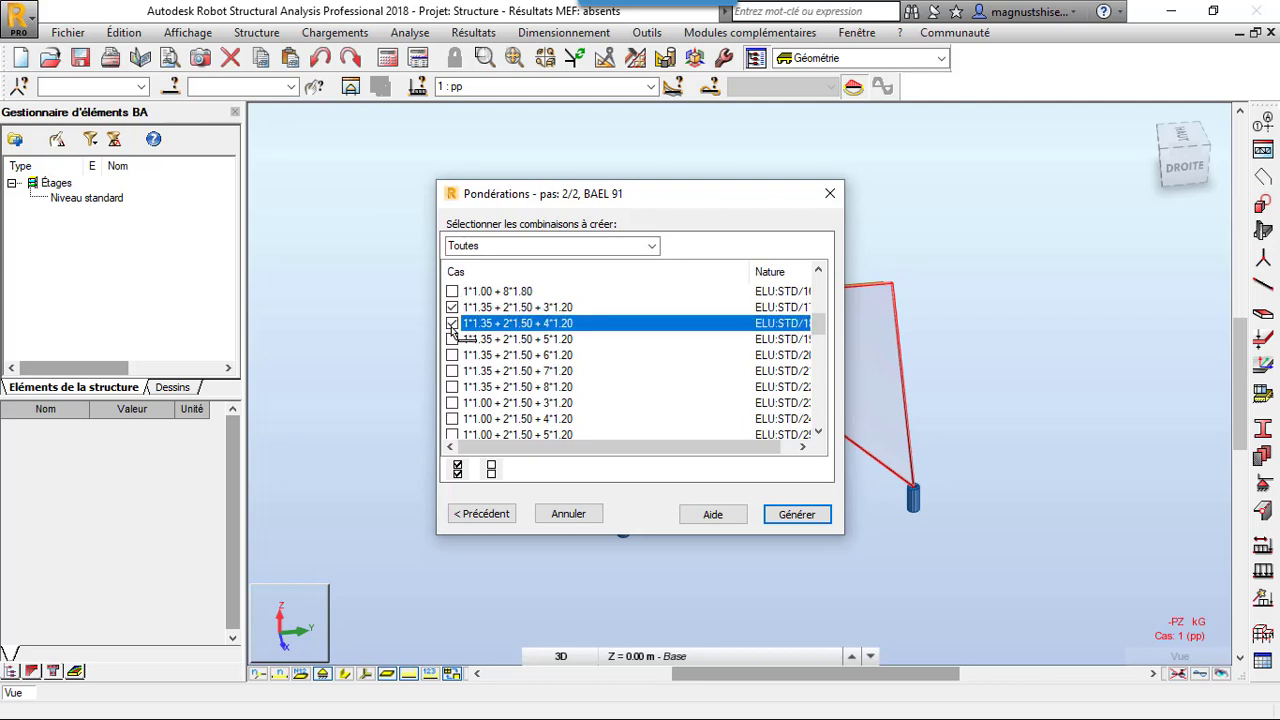
left_click(452, 339)
left_click(452, 355)
left_click(452, 371)
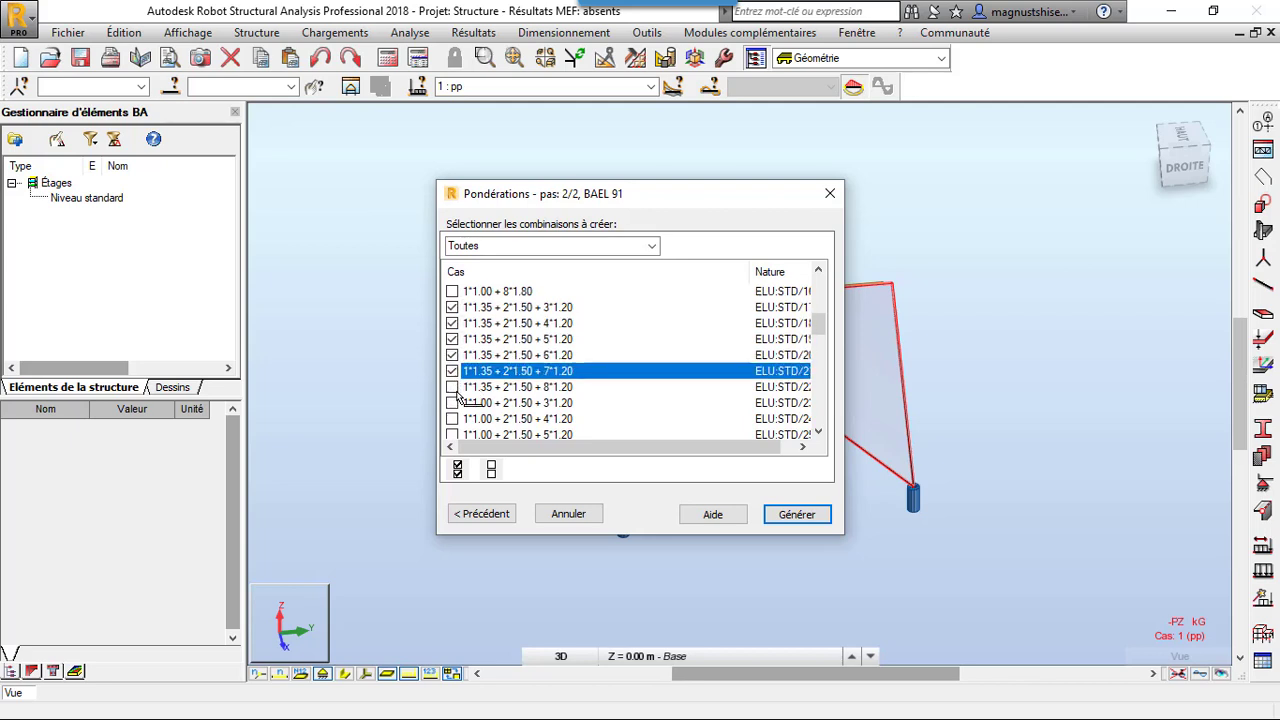
left_click(452, 387)
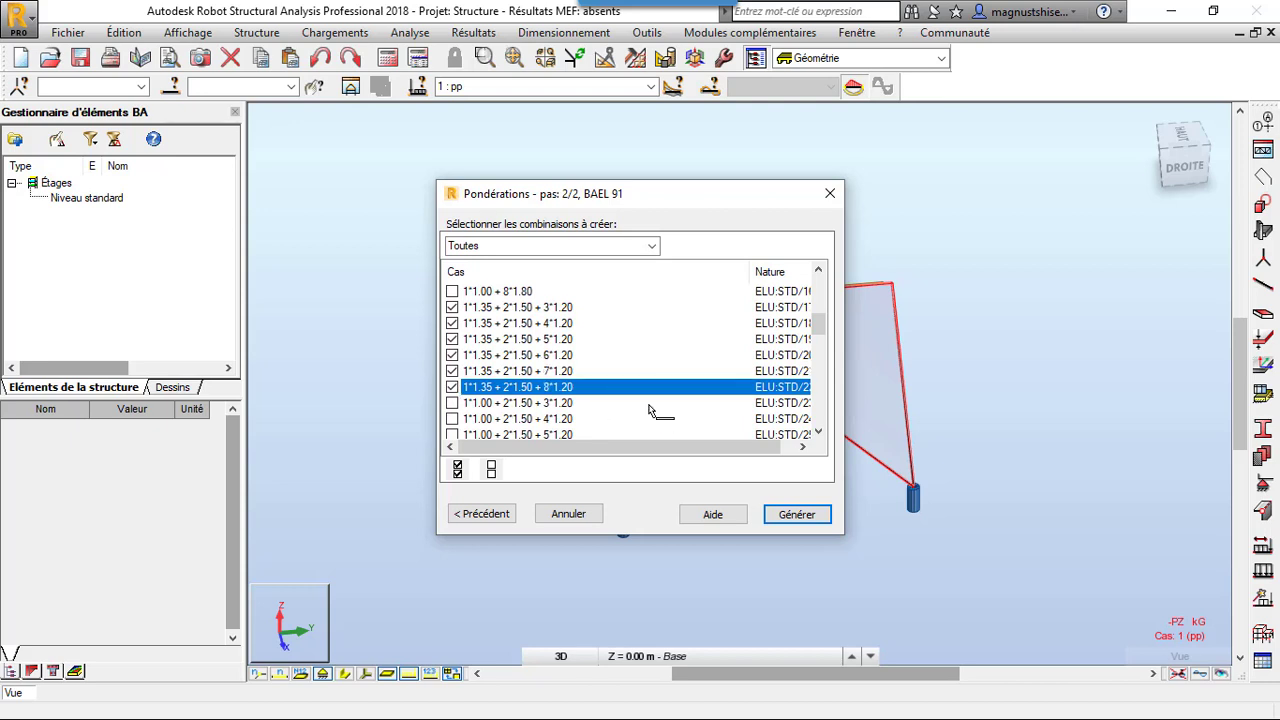
Select the six ELU combinations 1*1.35 + 2*1.00 that include wind cases 3 to 8 with factor 1.80
scroll(590, 425, "down", 2)
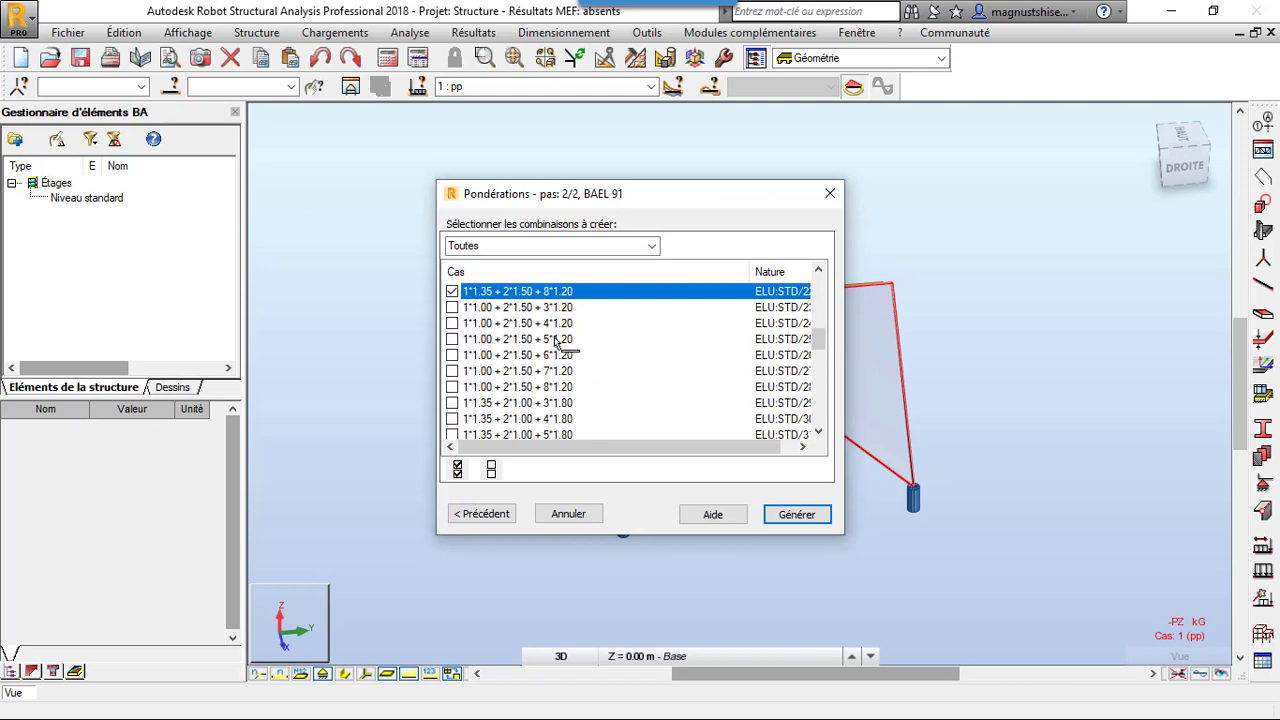
left_click(452, 403)
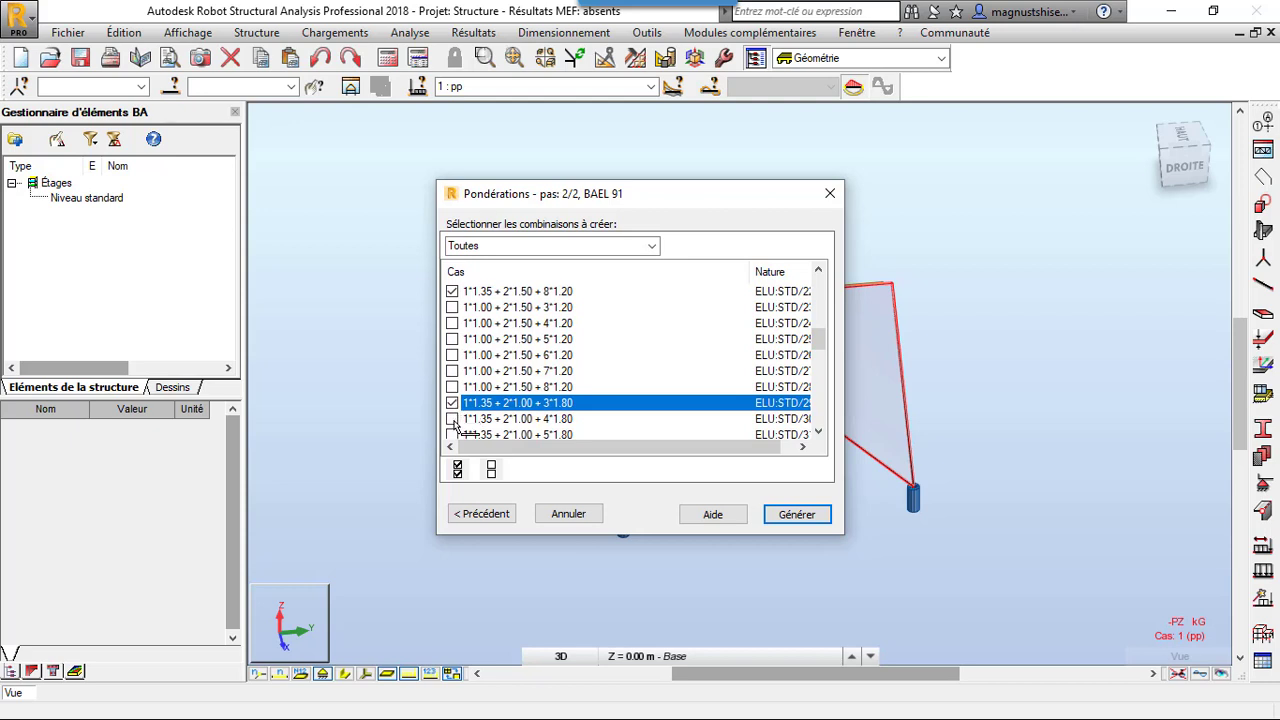
left_click(452, 419)
scroll(530, 412, "down", 2)
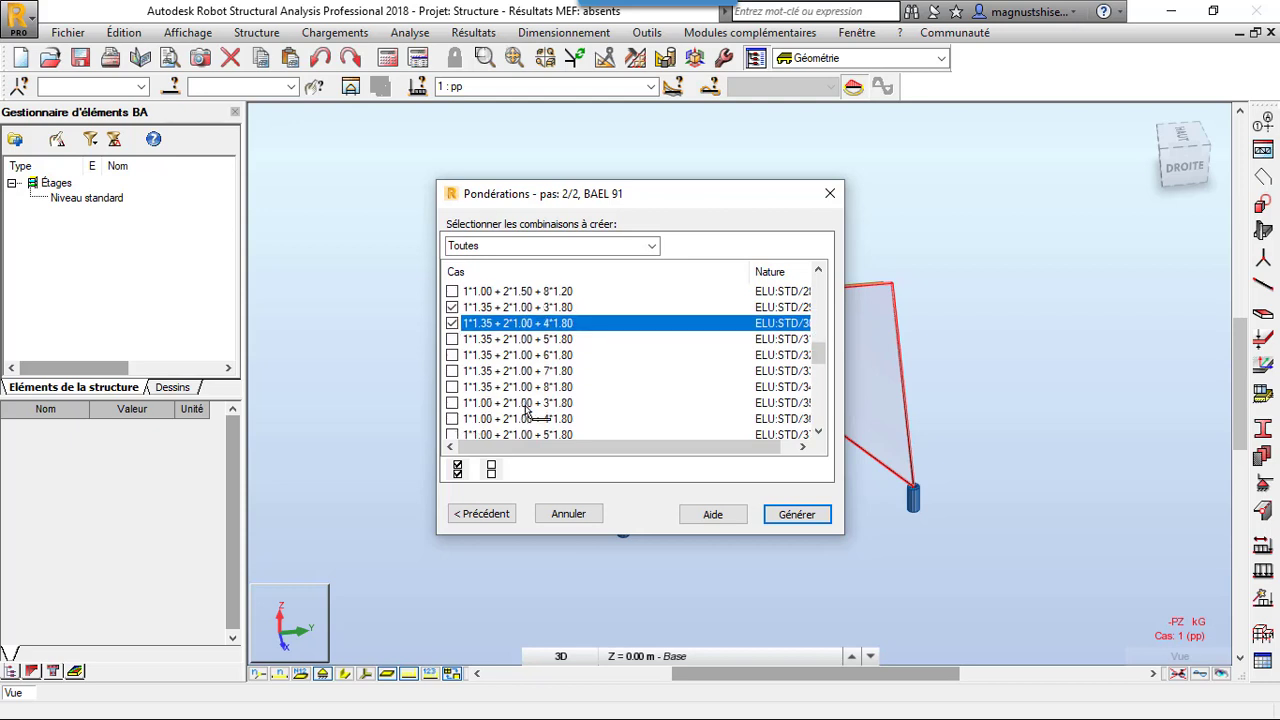
left_click(452, 339)
left_click(452, 355)
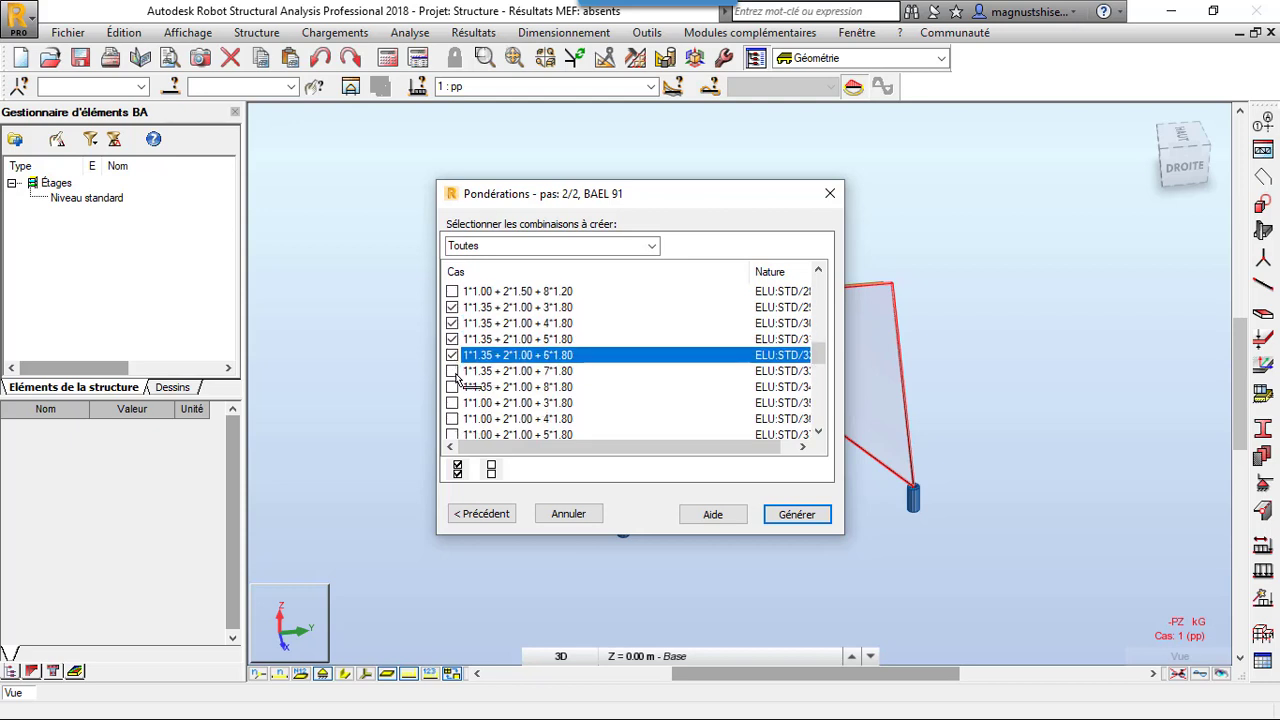
left_click(452, 371)
left_click(452, 387)
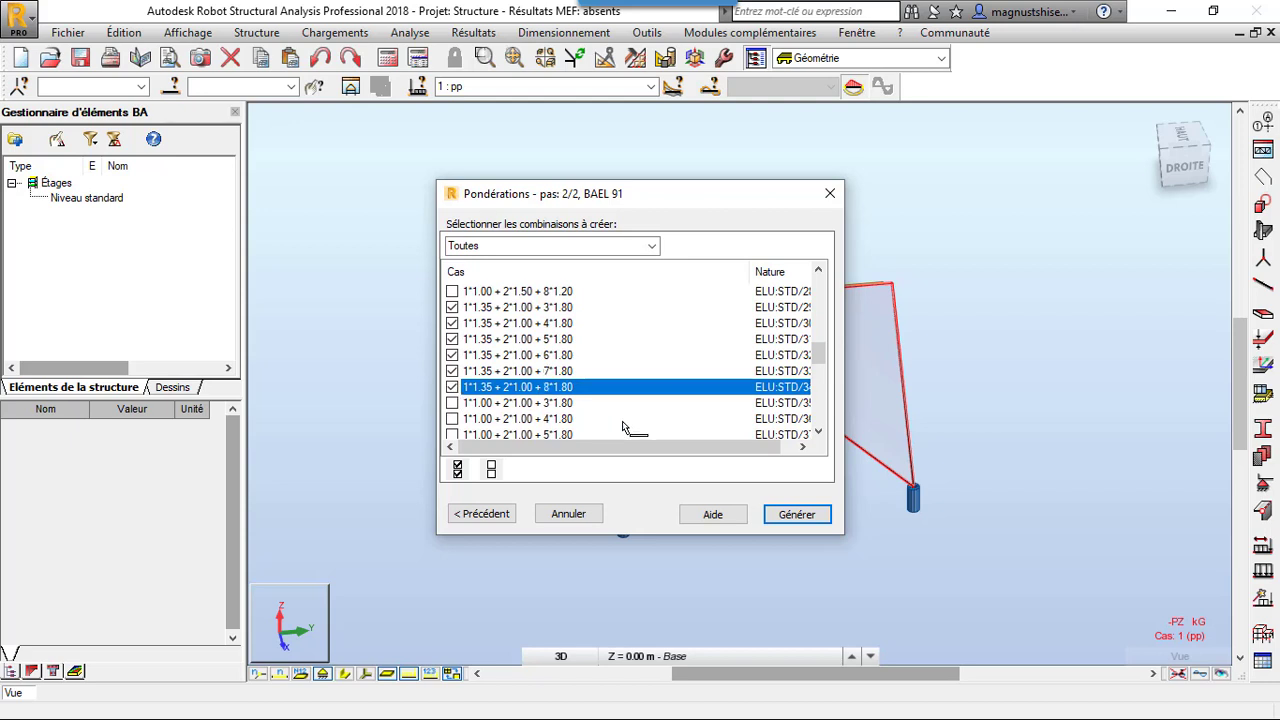
Look through the remaining ELU combinations and all the ELS combinations available for creation
scroll(590, 418, "down", 3)
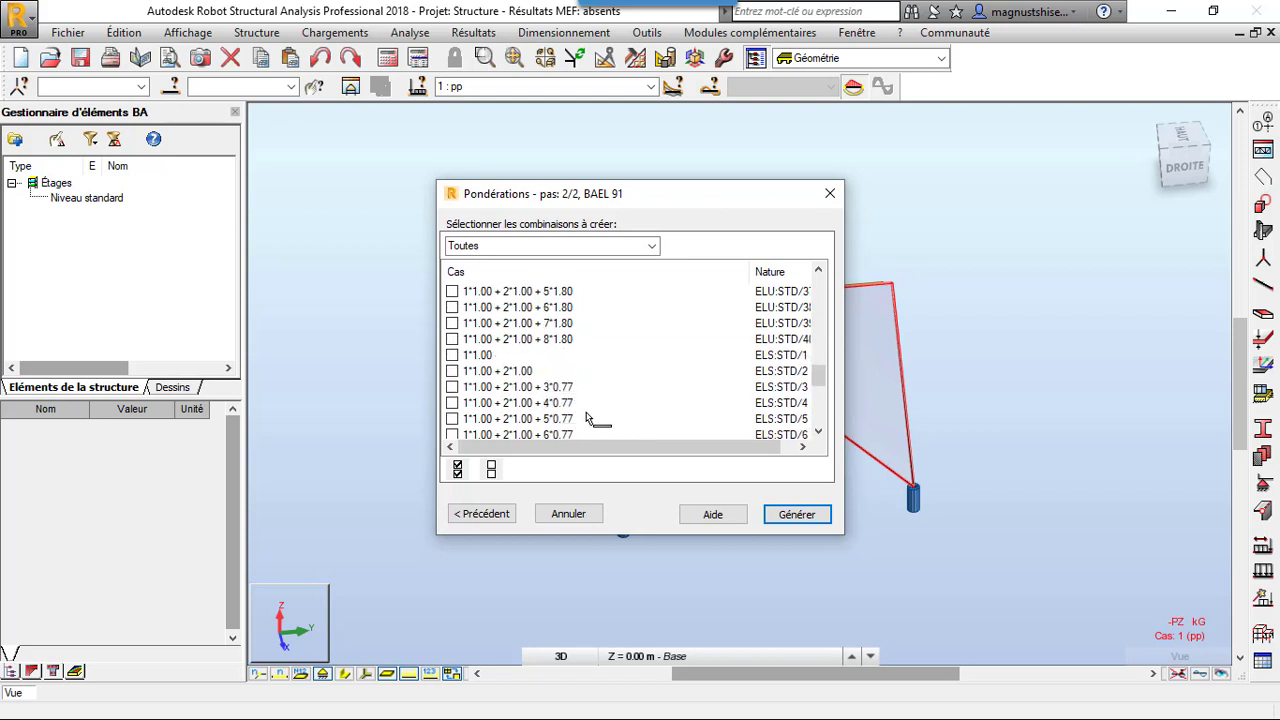
scroll(590, 418, "up", 2)
scroll(590, 418, "down", 1)
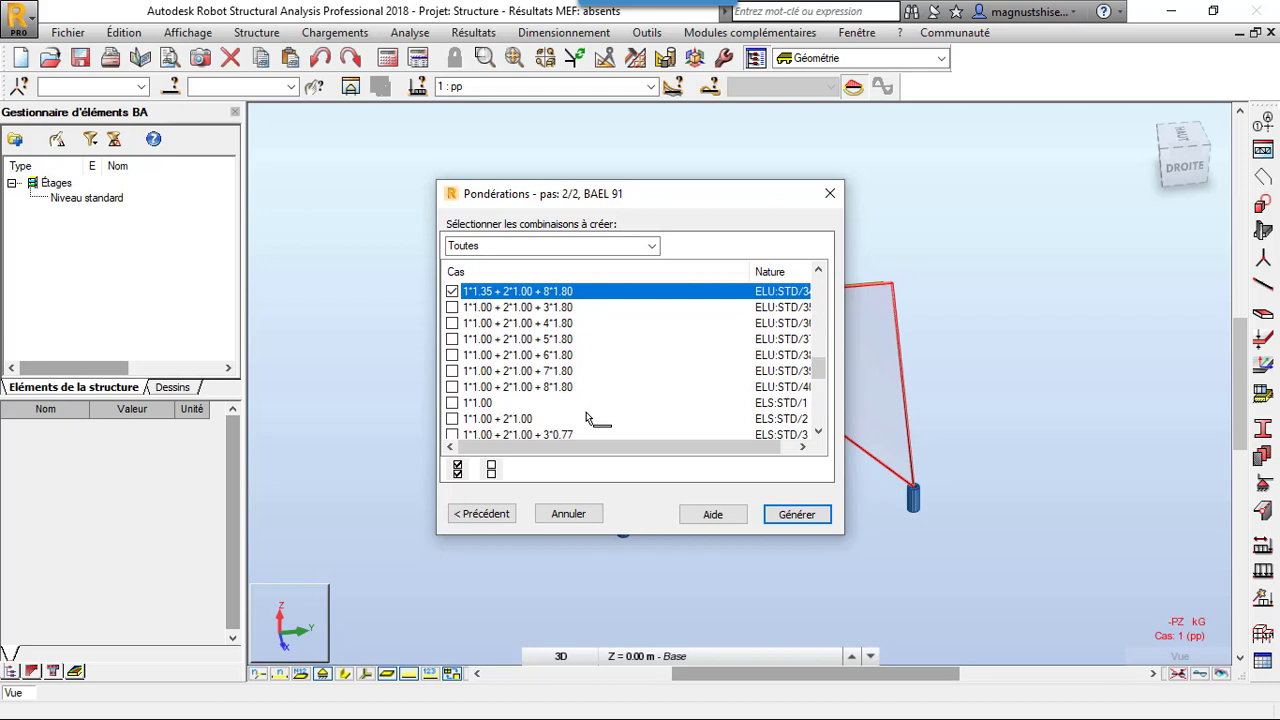
scroll(590, 418, "down", 1)
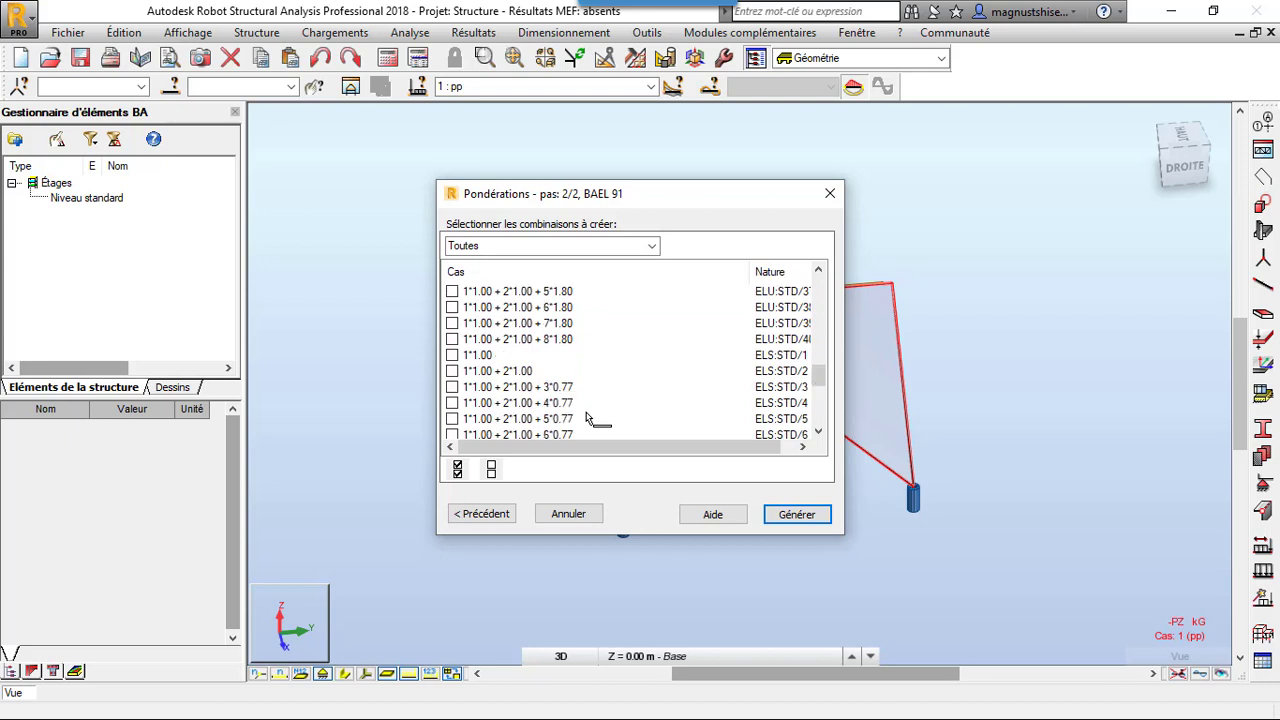
scroll(590, 418, "down", 2)
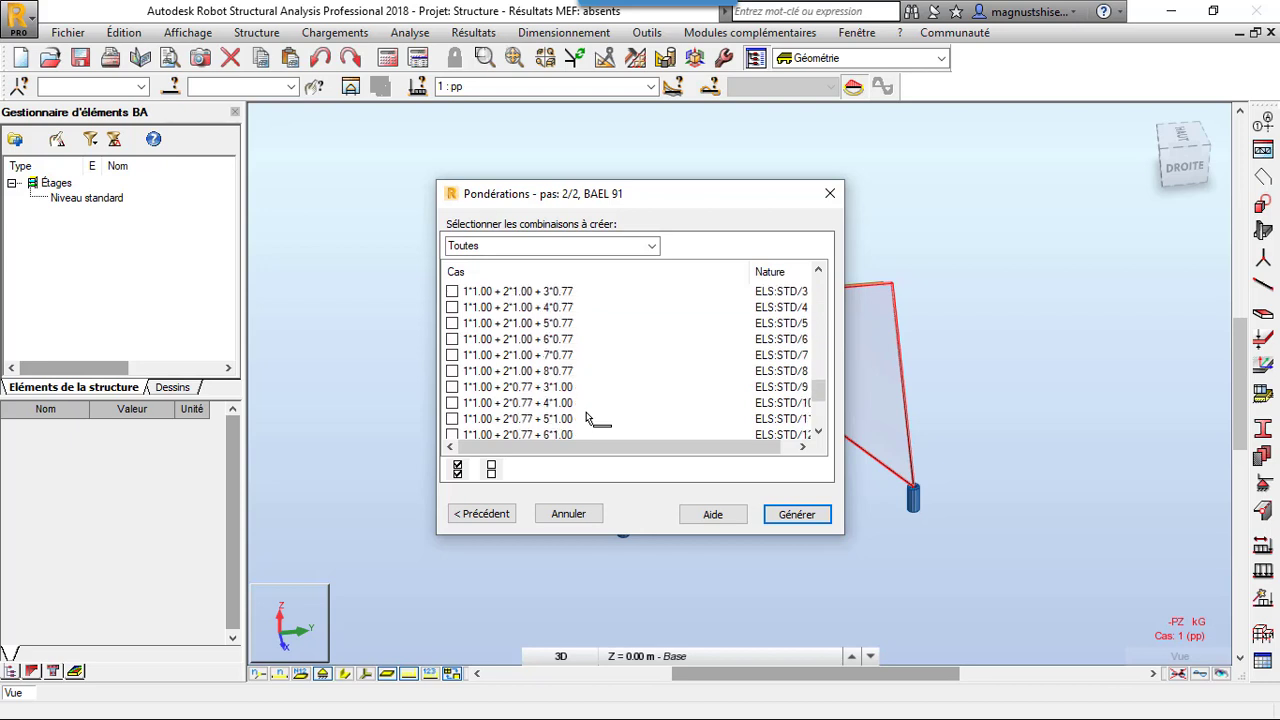
scroll(590, 418, "down", 3)
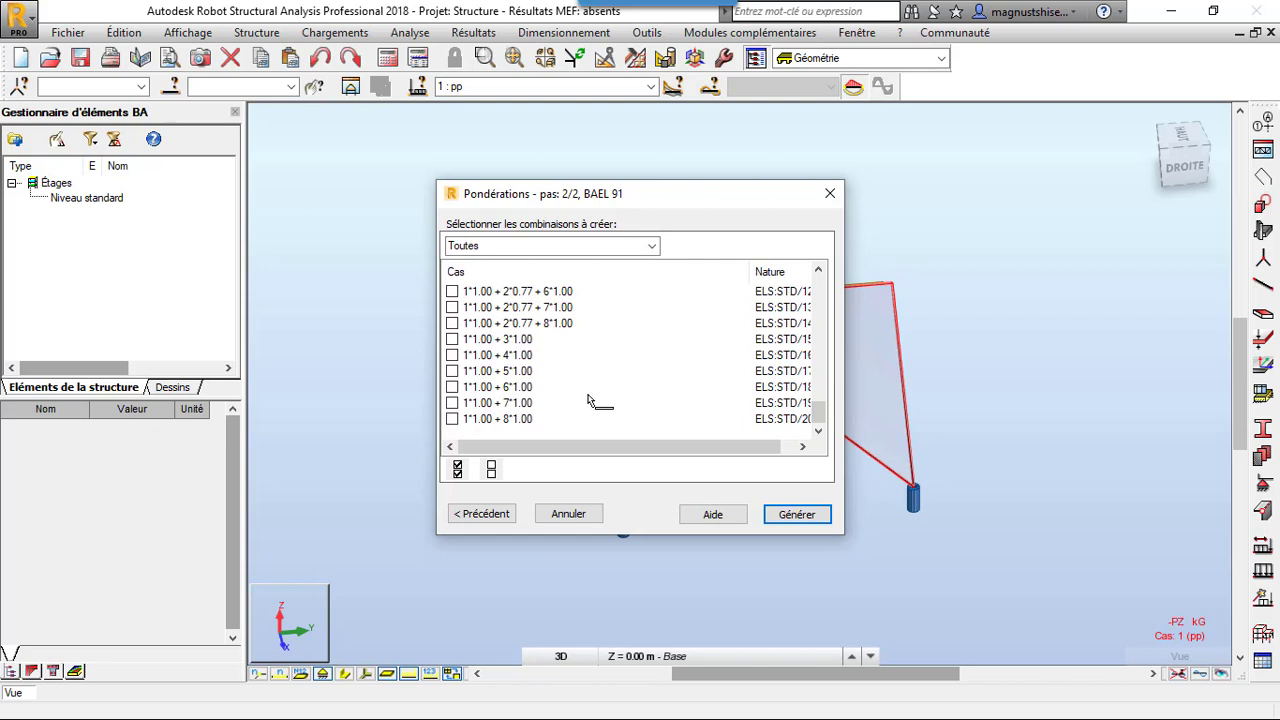
scroll(590, 388, "up", 1)
scroll(590, 388, "up", 1)
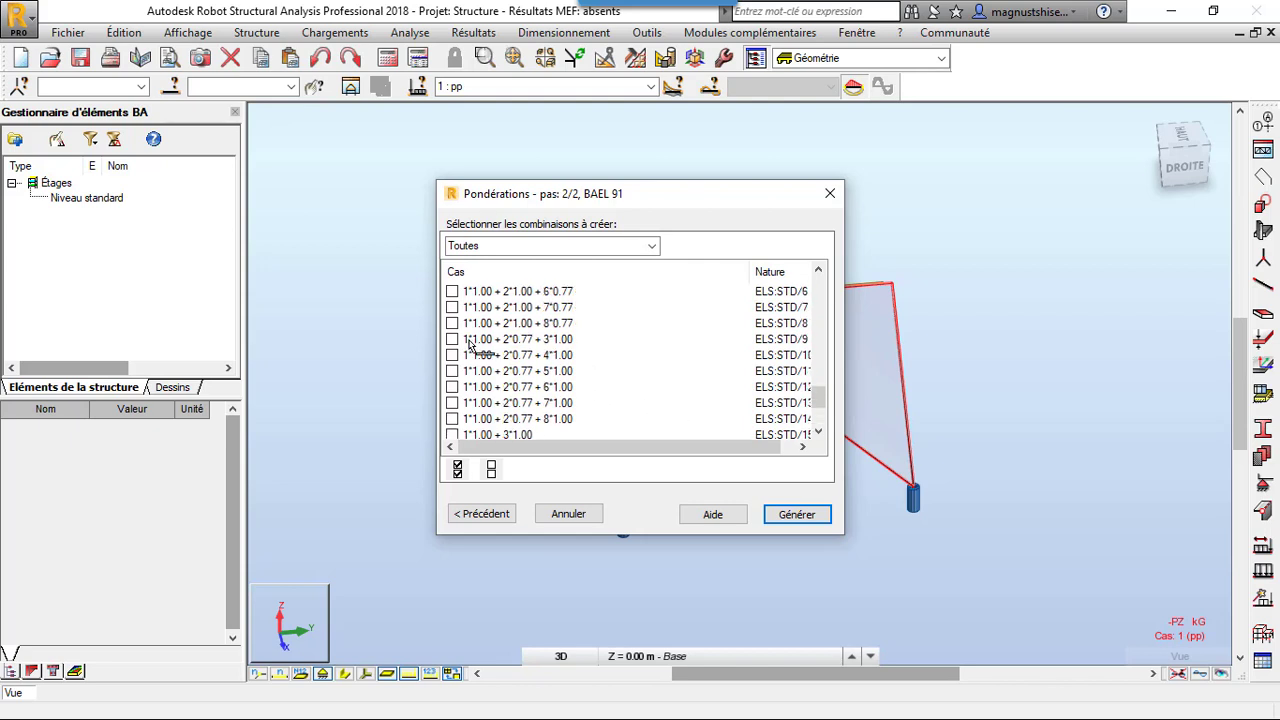
scroll(605, 355, "up", 2)
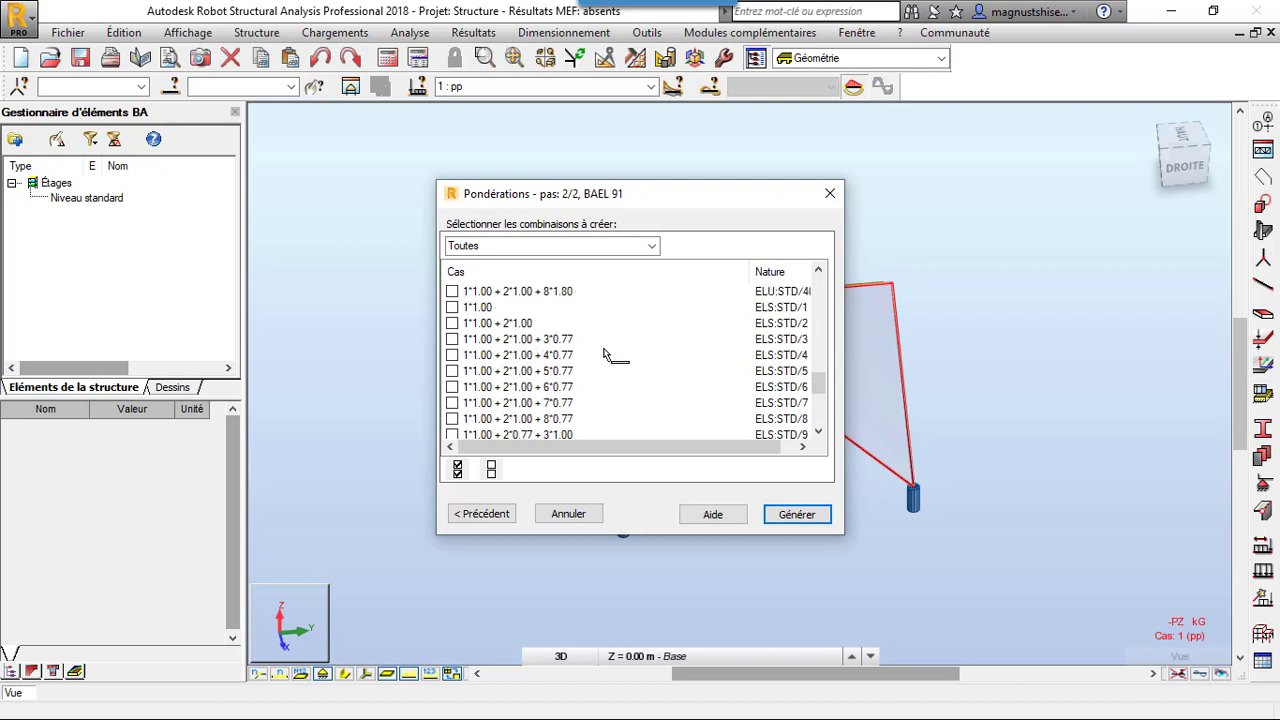
scroll(605, 355, "up", 2)
scroll(605, 355, "down", 3)
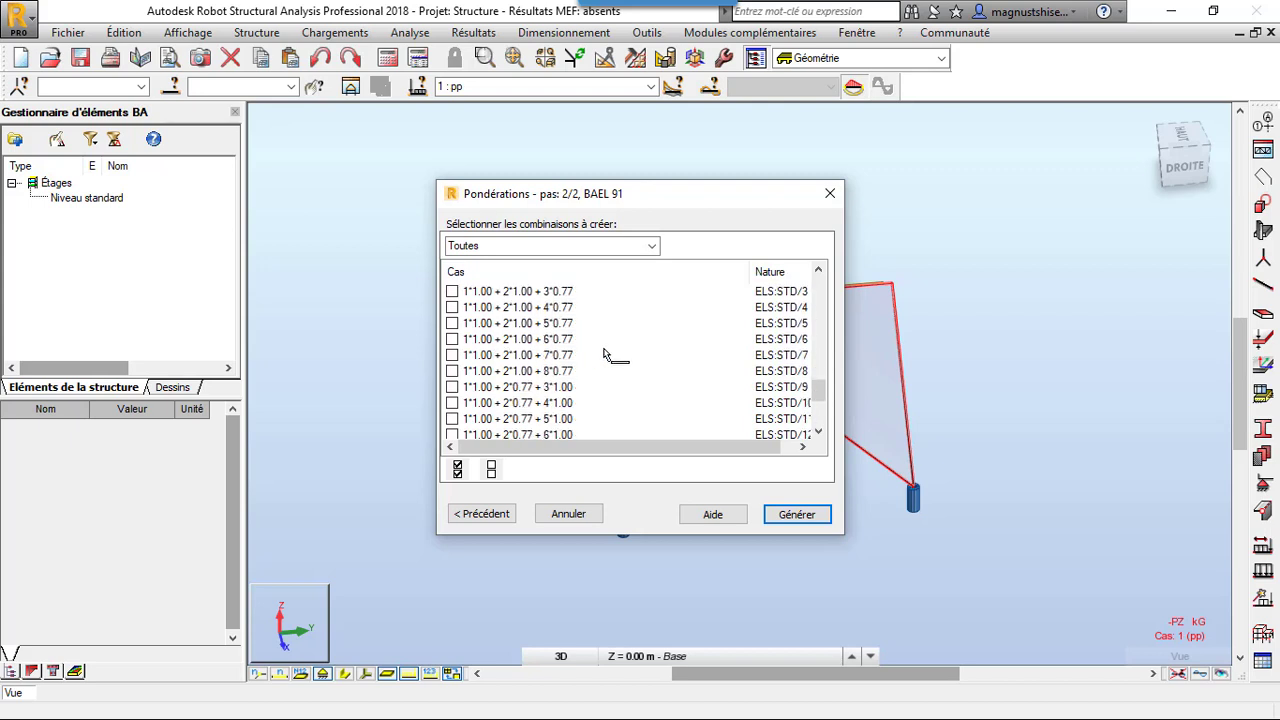
scroll(605, 355, "down", 1)
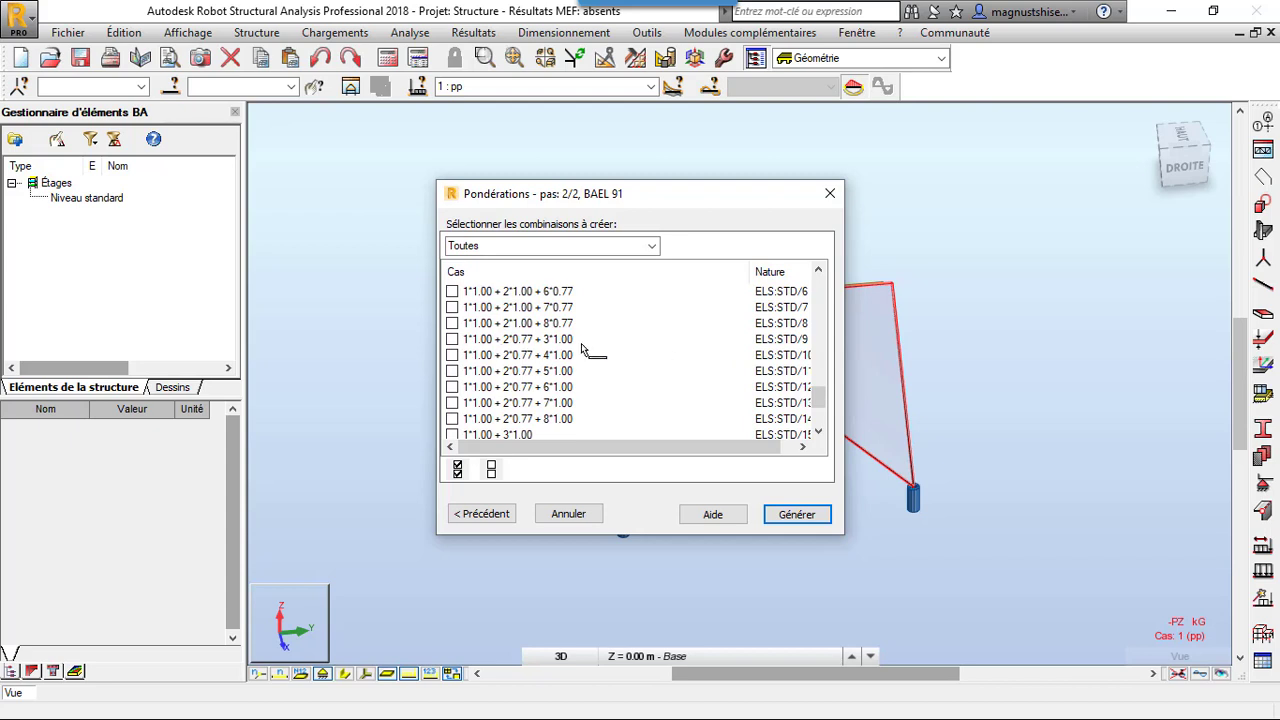
scroll(586, 337, "up", 1)
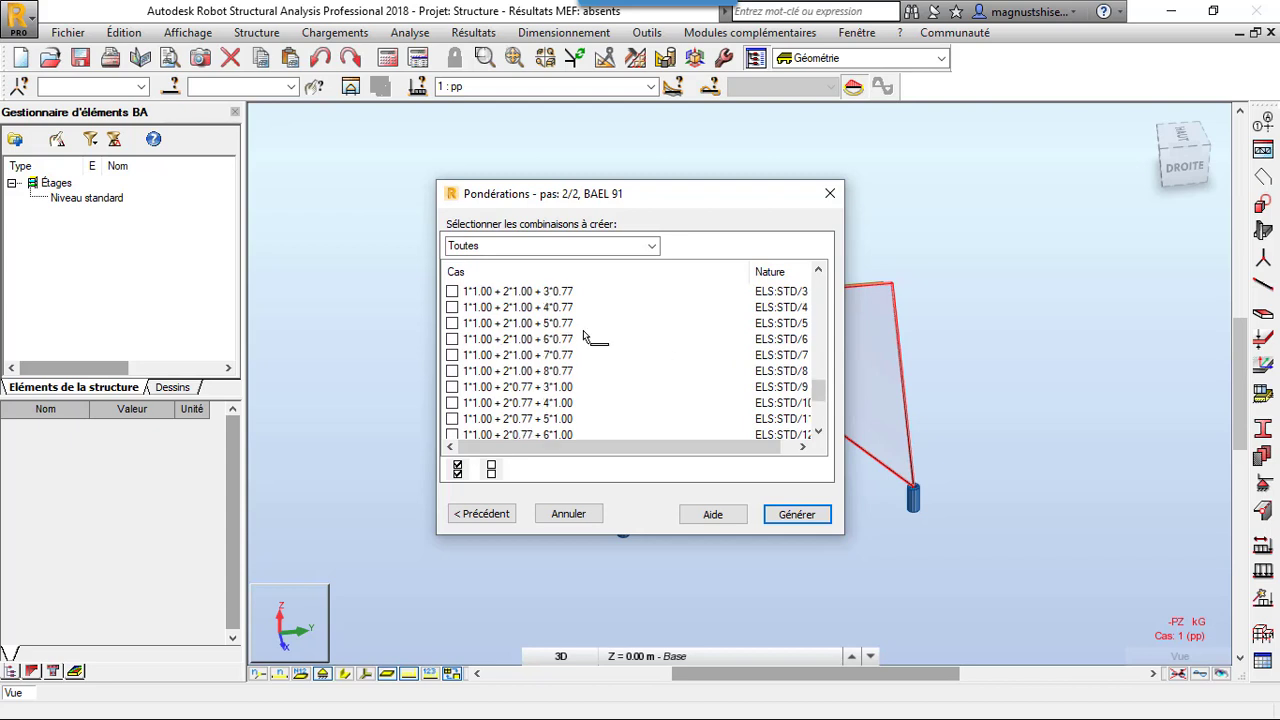
scroll(588, 337, "up", 1)
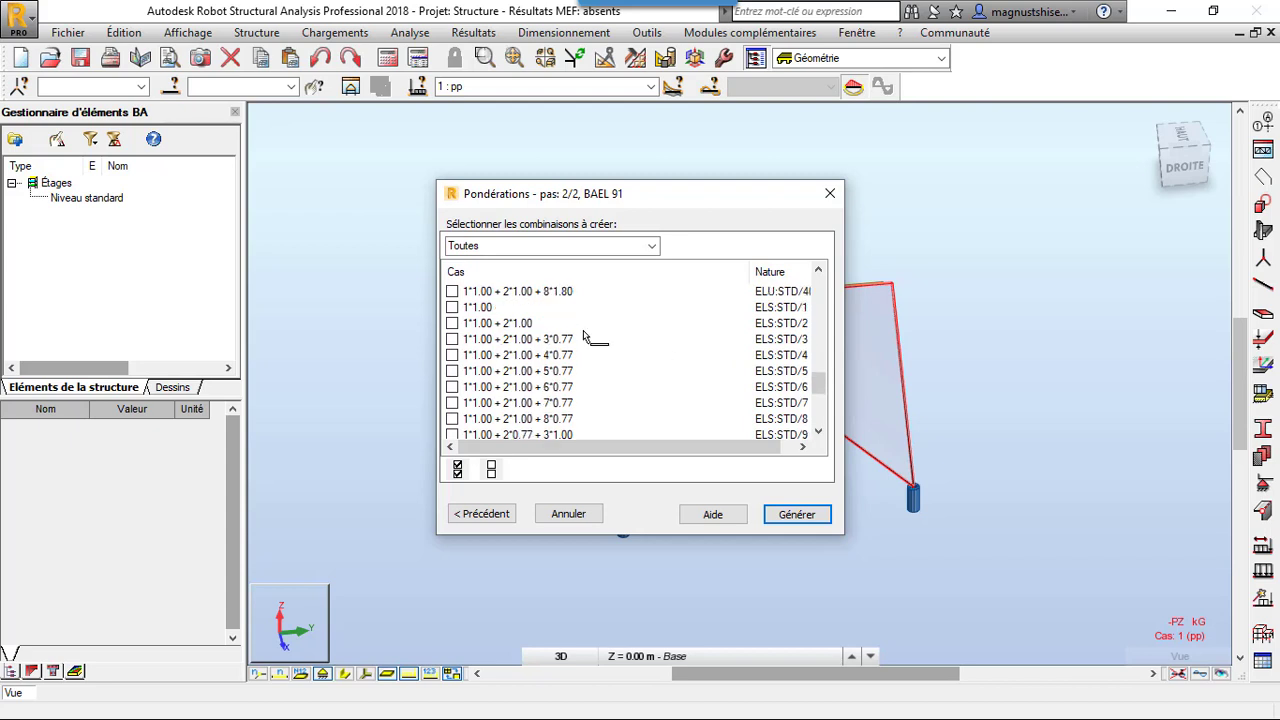
Select the six ELS combinations 1*1.00 + 2*1.00 that include wind cases 3 to 8 with factor 0.77
left_click(453, 339)
left_click(453, 355)
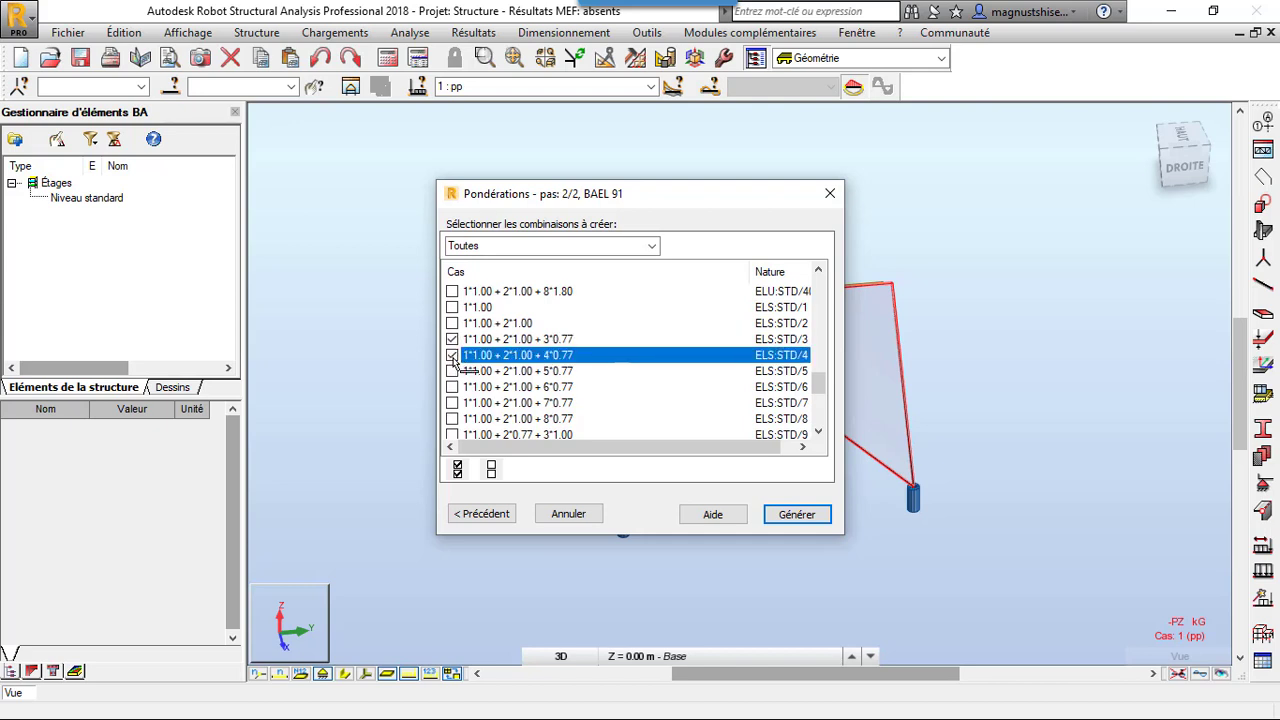
left_click(453, 371)
left_click(453, 387)
left_click(453, 403)
scroll(462, 400, "down", 1)
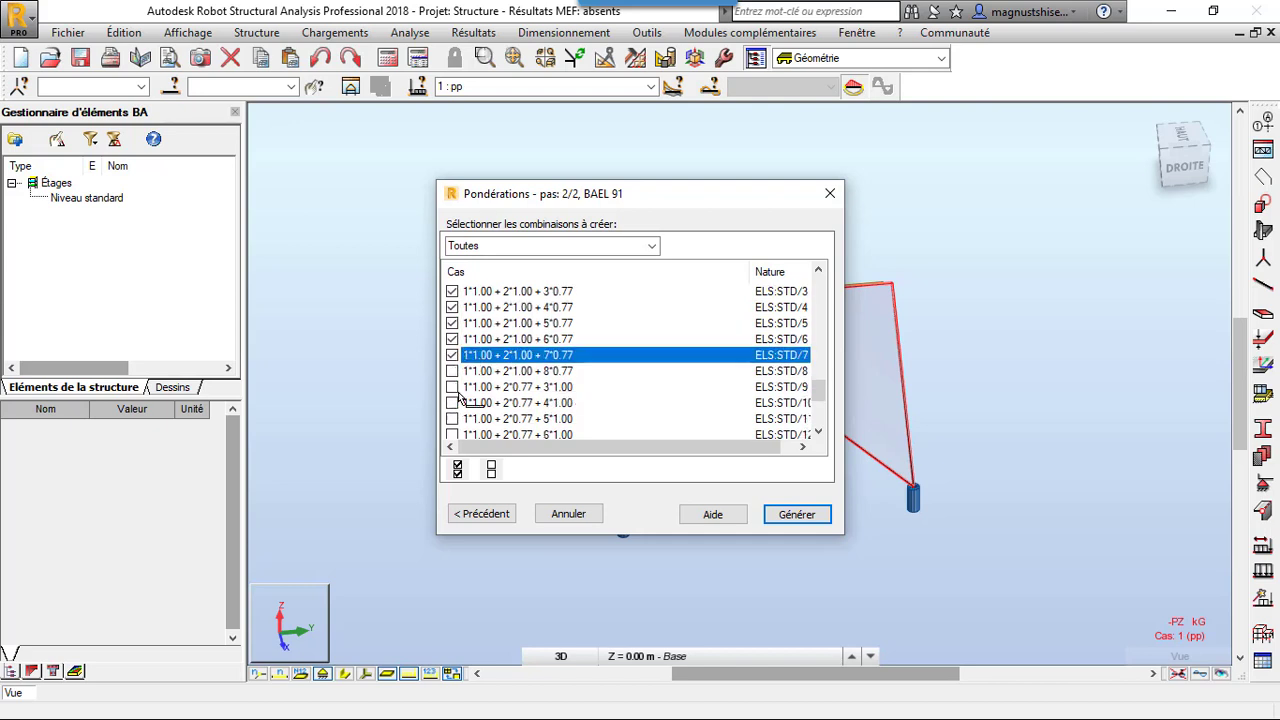
left_click(453, 371)
Deselect the six ELU combinations 1*1.35 + 2*1.50 with wind cases 3 to 8 at factor 1.20, and generate the selected combinations
scroll(666, 382, "up", 1)
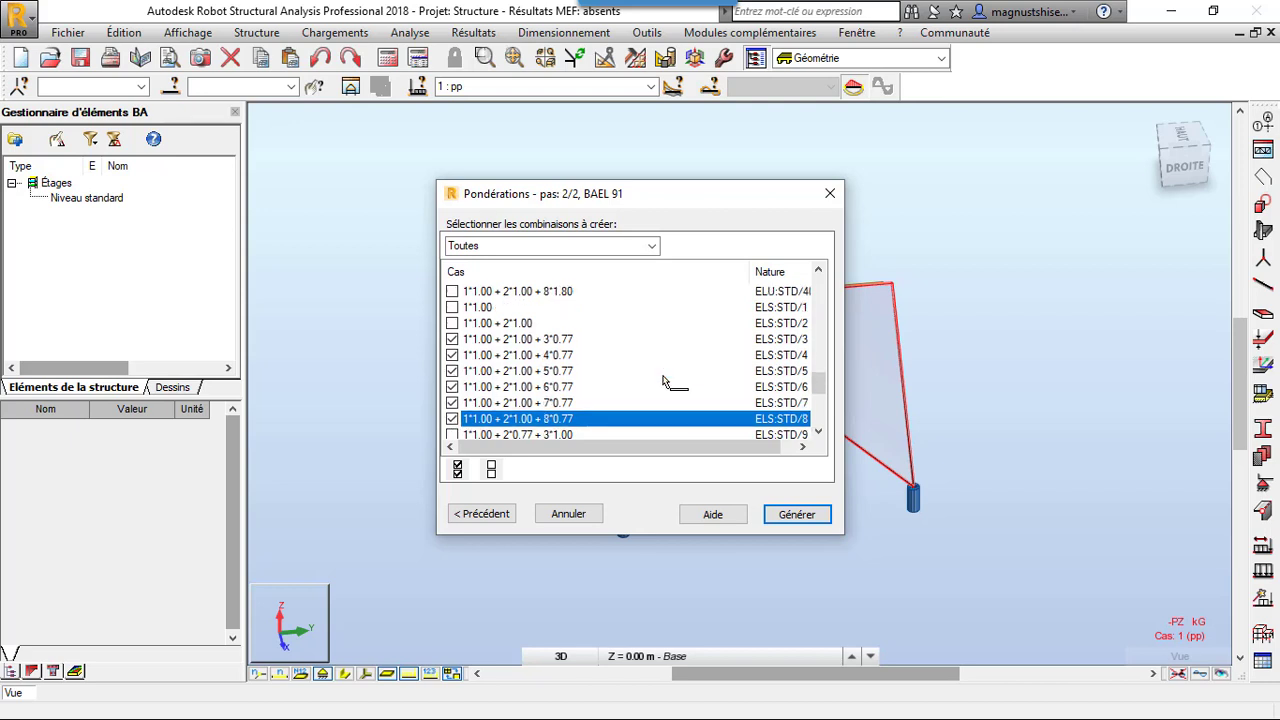
scroll(664, 382, "down", 3)
scroll(664, 382, "down", 1)
scroll(664, 382, "up", 8)
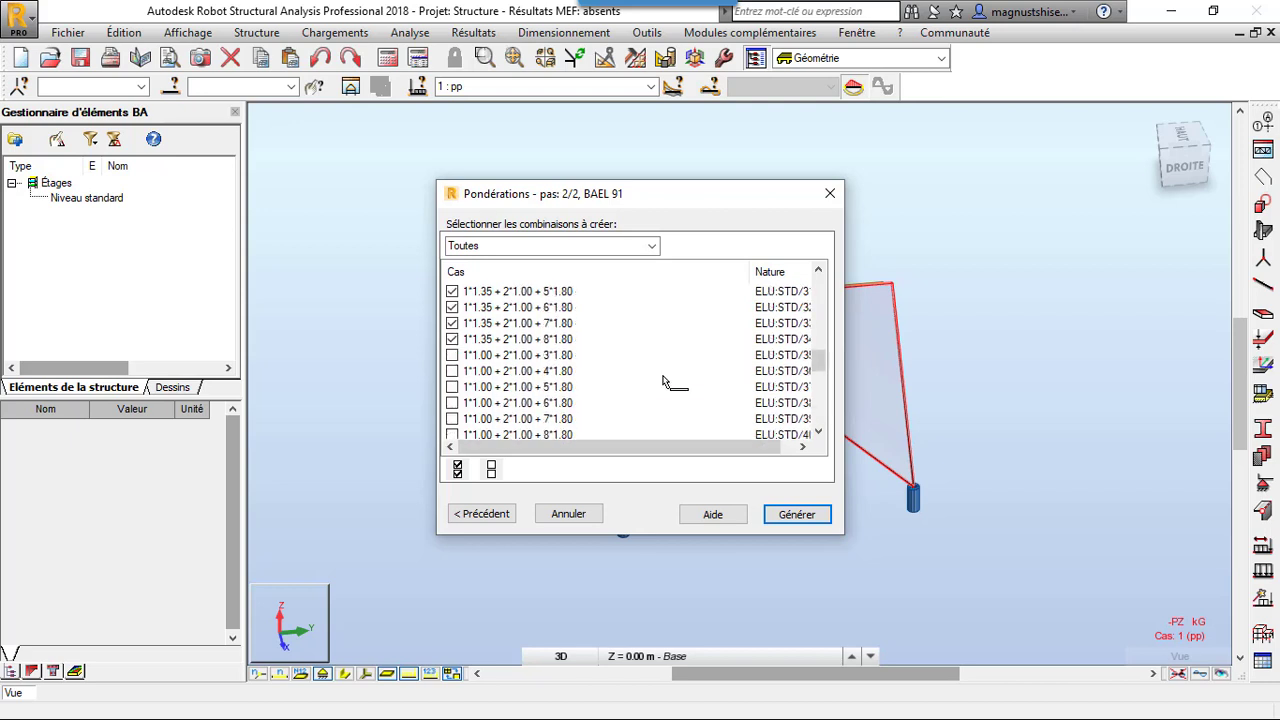
scroll(664, 382, "down", 2)
scroll(664, 382, "down", 3)
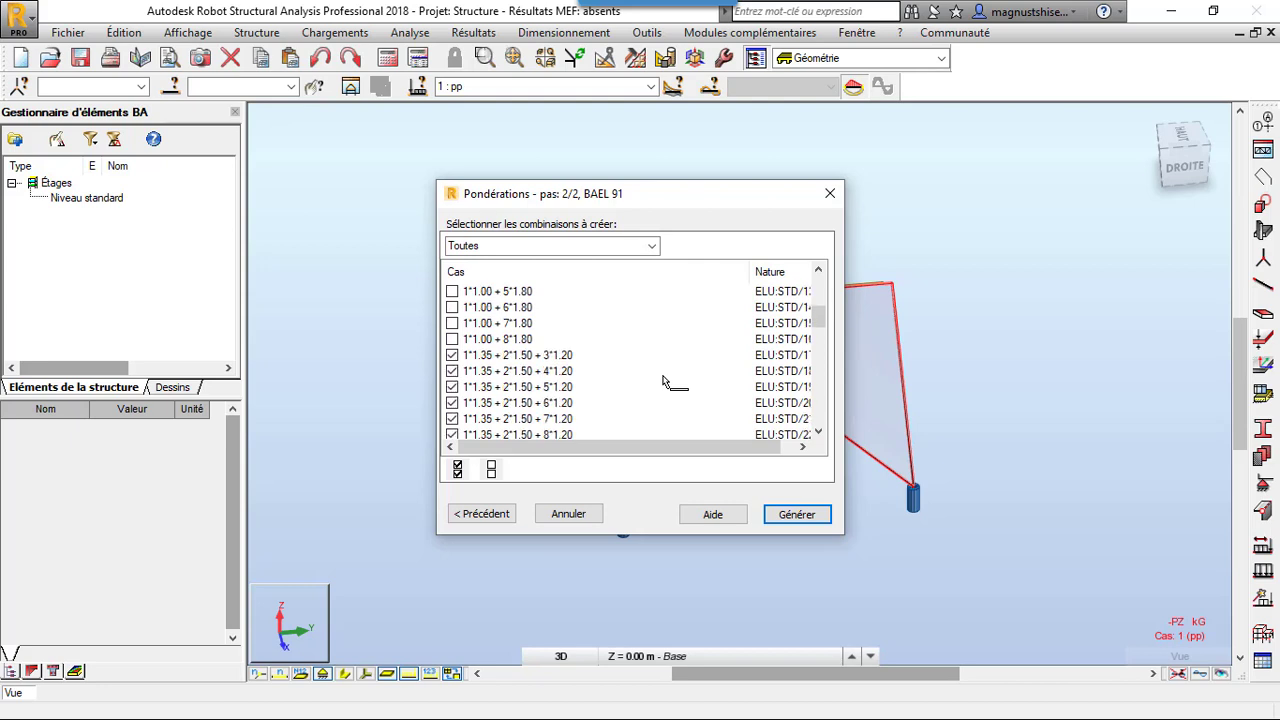
left_click(452, 307)
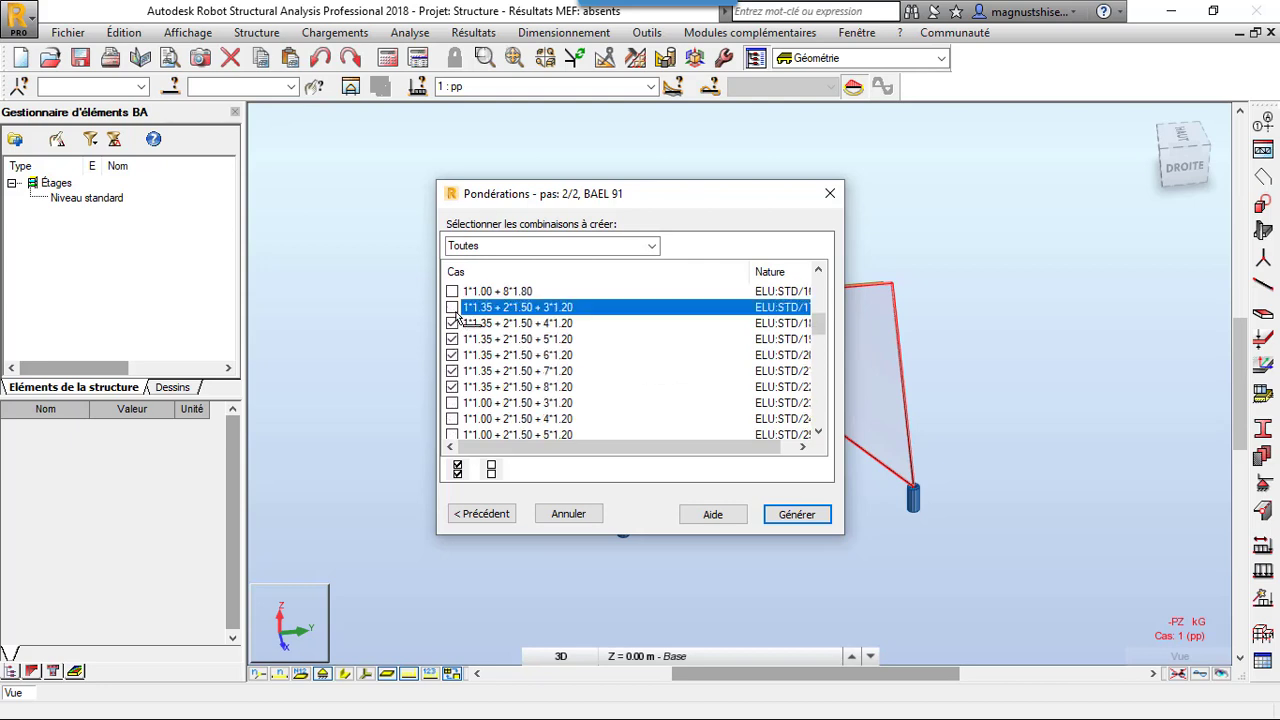
left_click(452, 323)
left_click(452, 339)
left_click(452, 355)
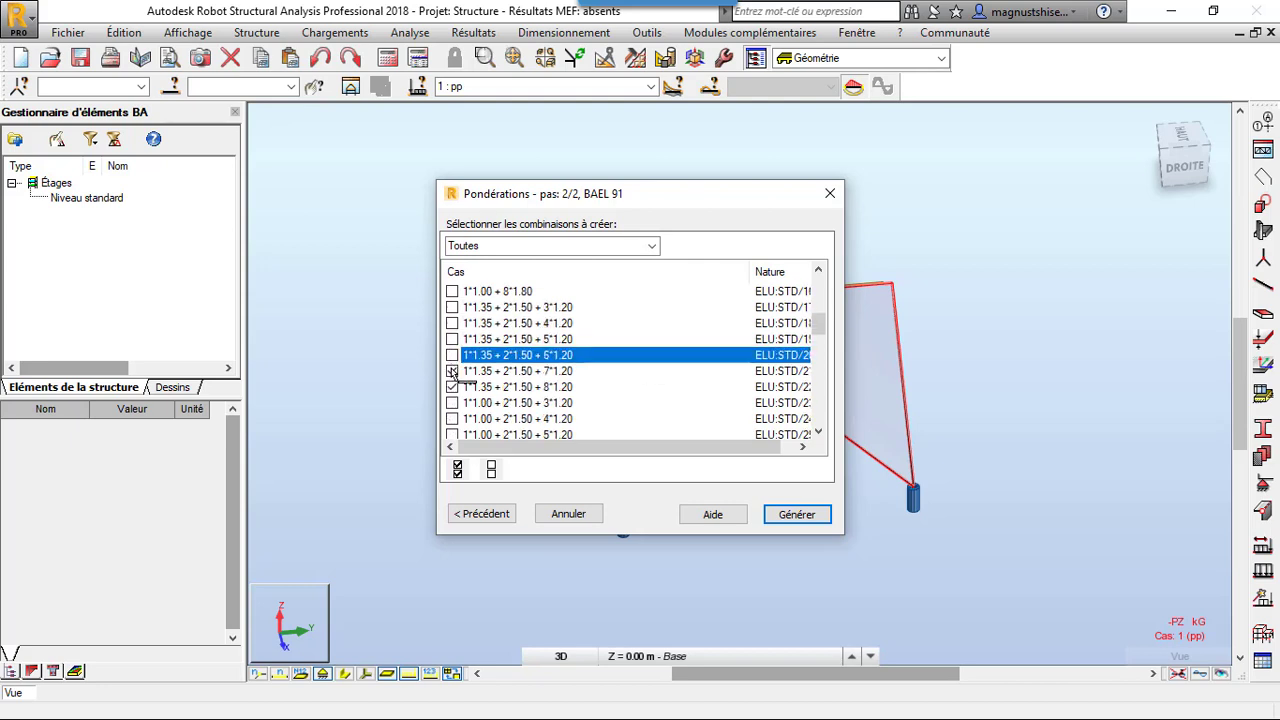
left_click(452, 371)
left_click(452, 387)
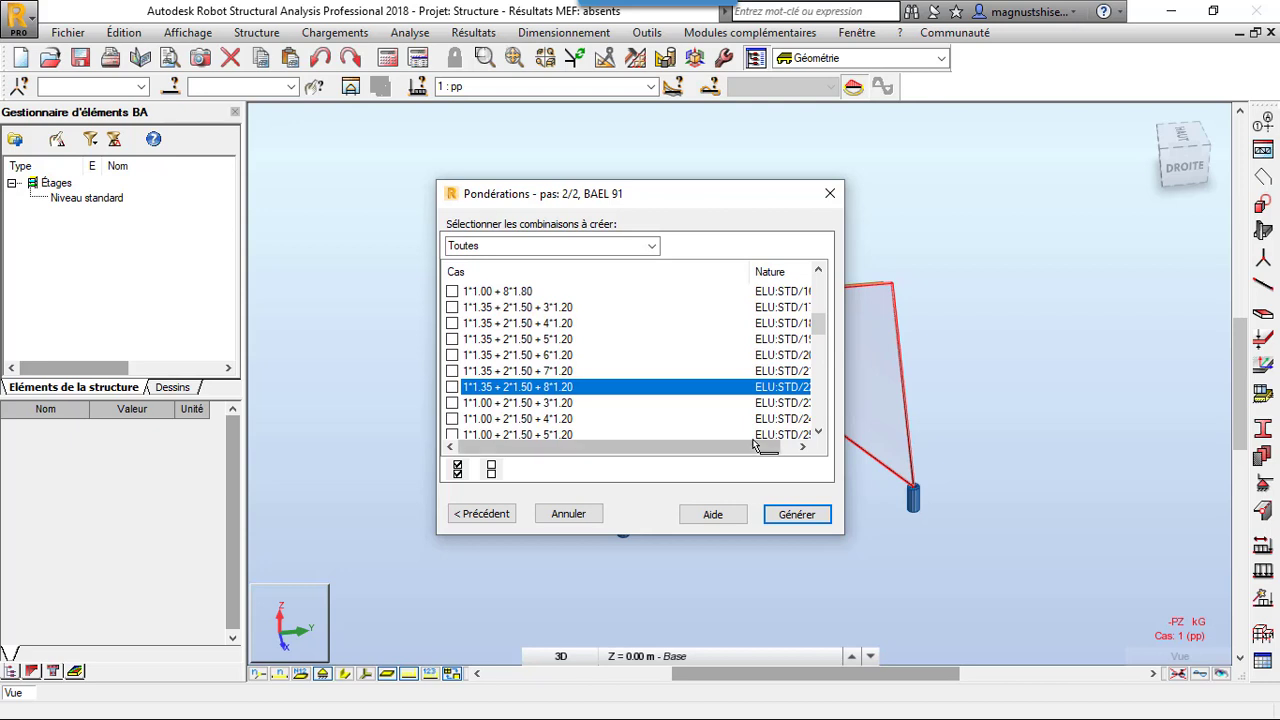
left_click(793, 514)
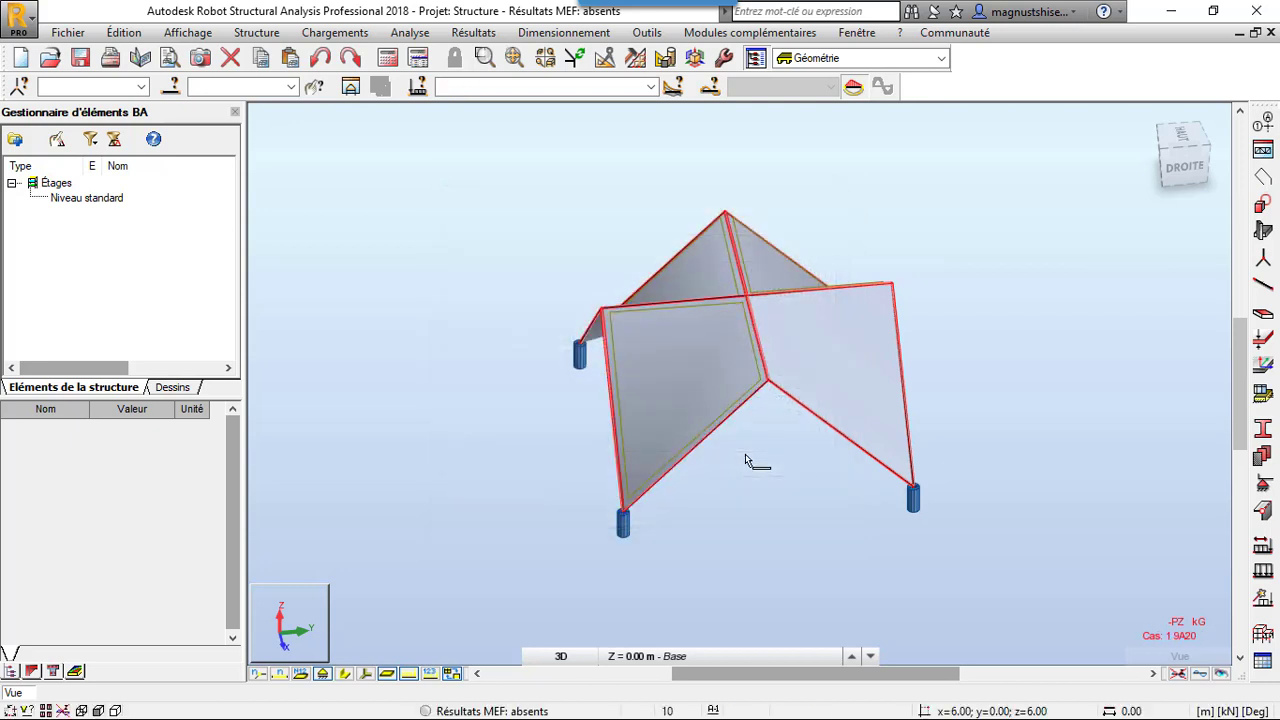
Set the meshing options of all panels to Delaunay with a 0.5 m element size and Delaunay + Kang refinement
left_click(628, 62)
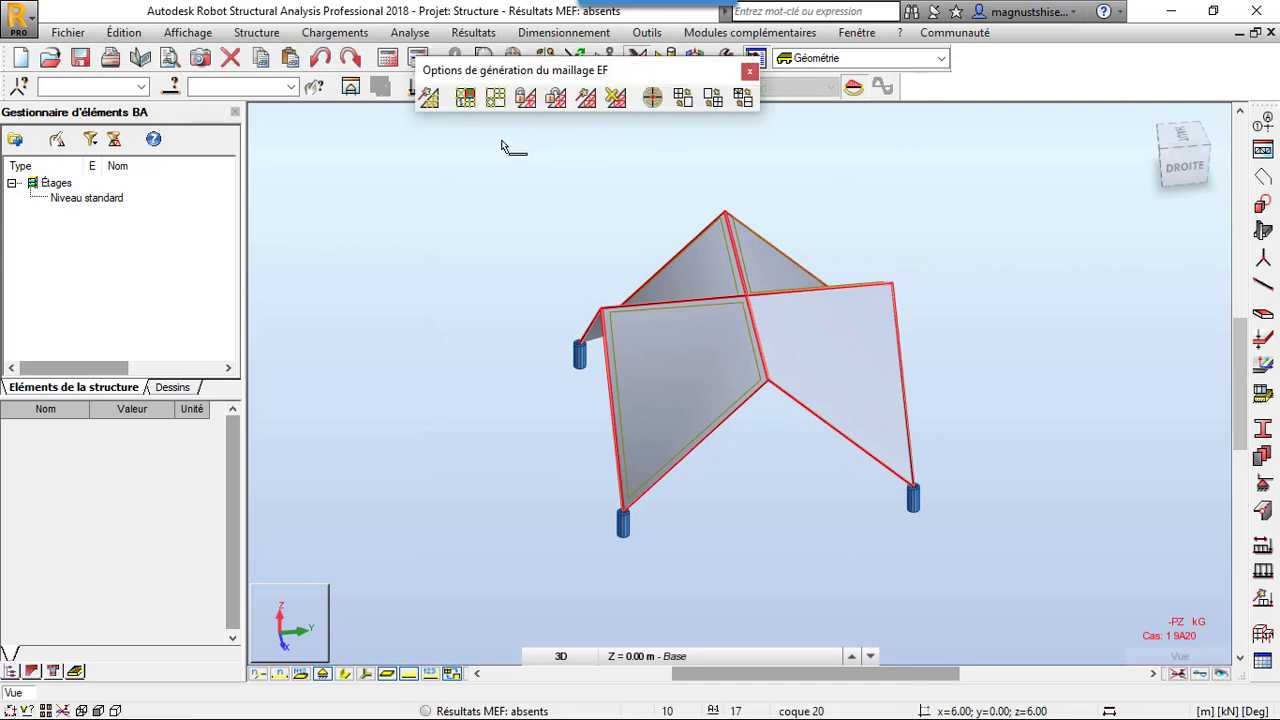
left_click(495, 97)
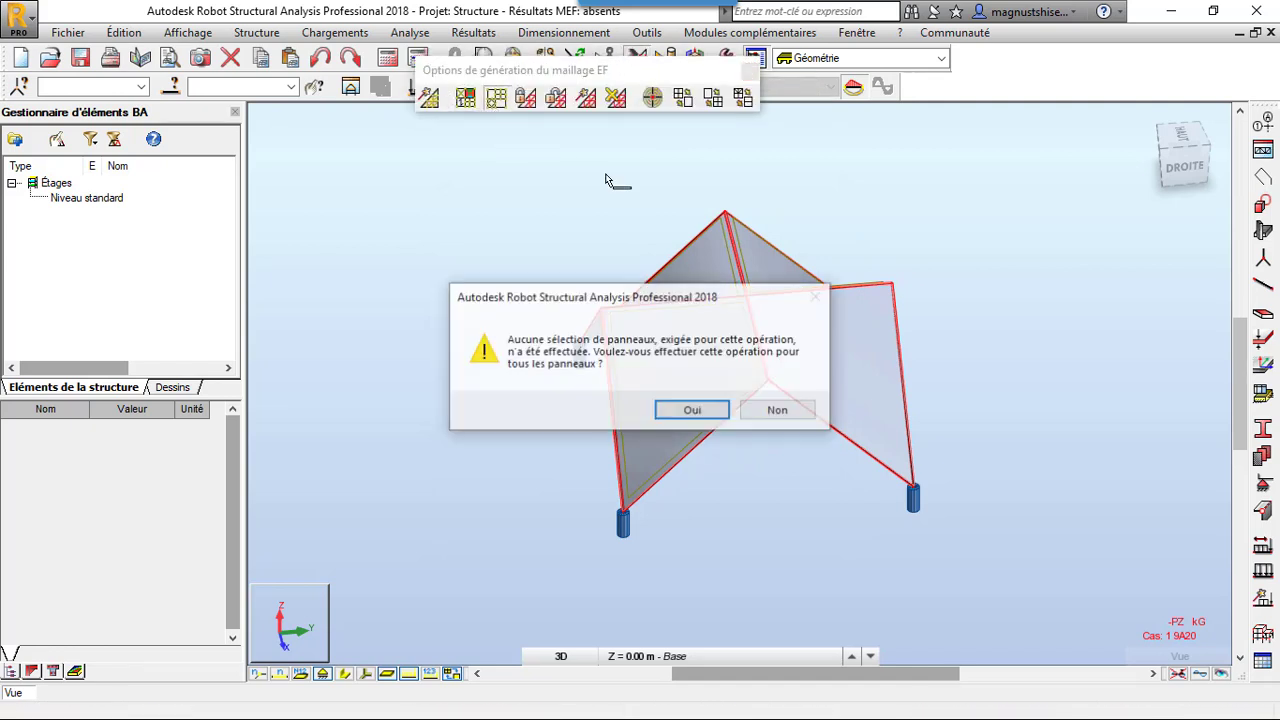
left_click(692, 411)
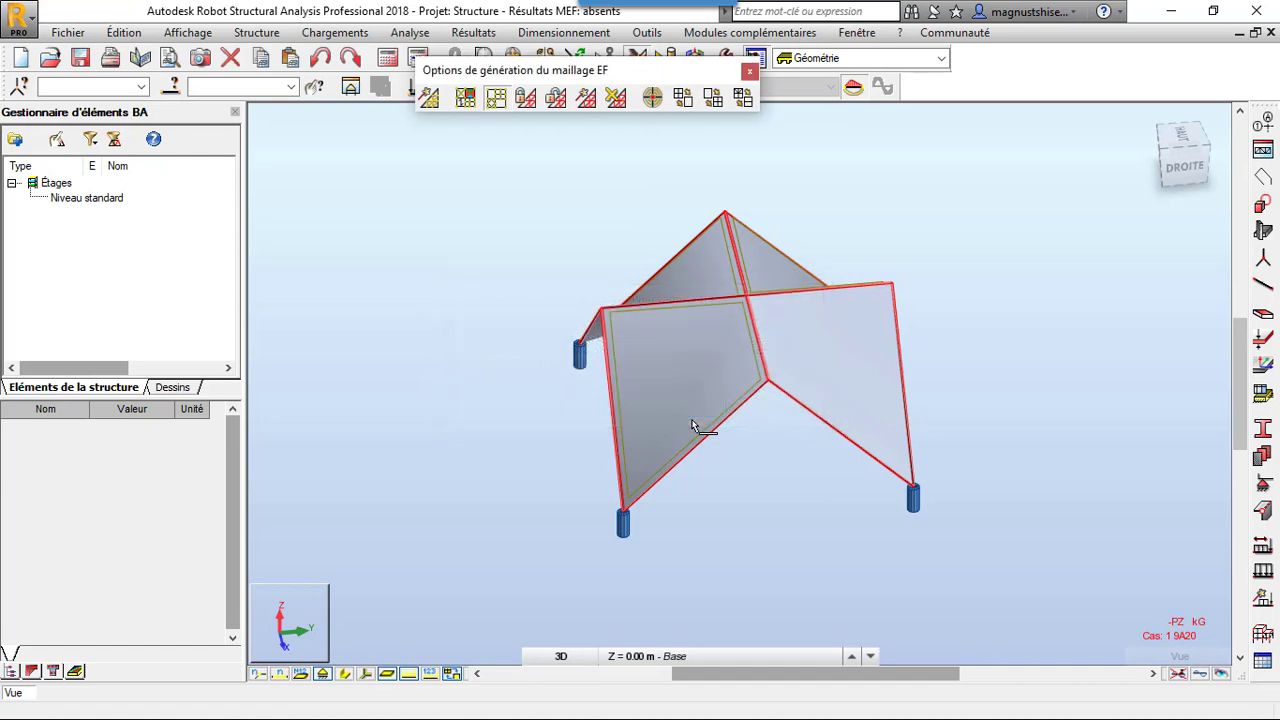
left_click(789, 258)
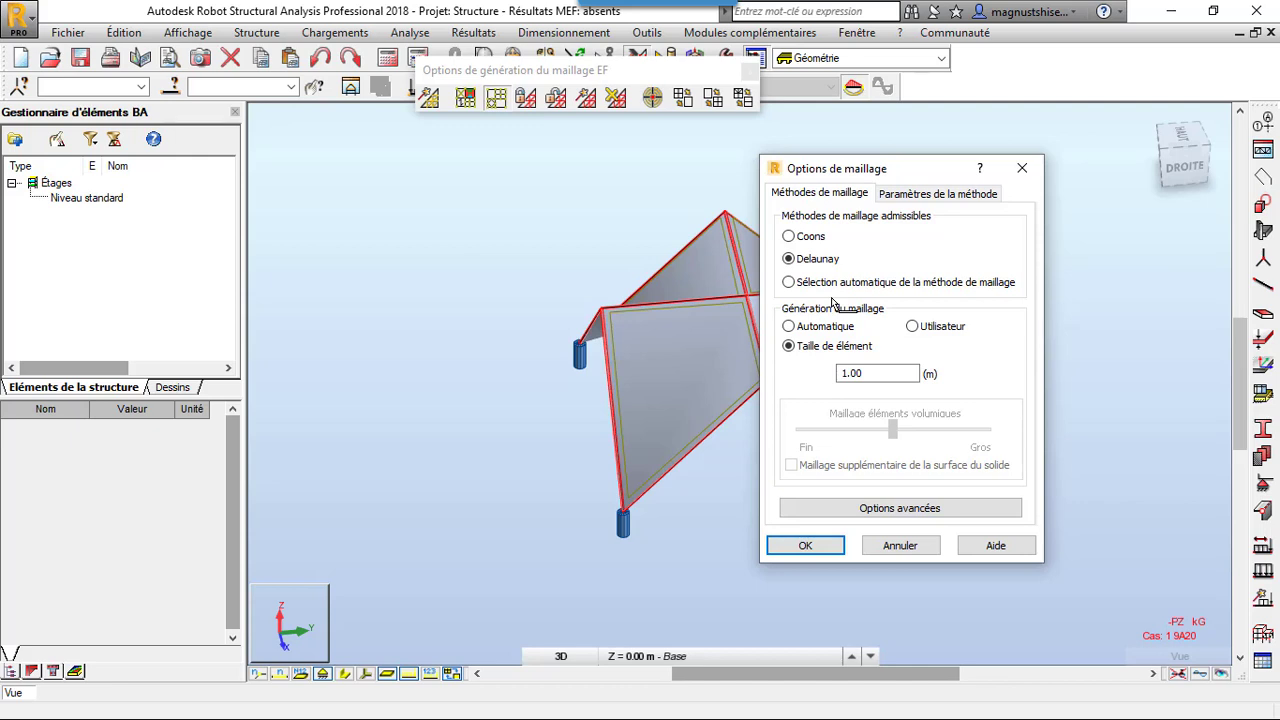
left_click_drag(852, 373, 788, 378)
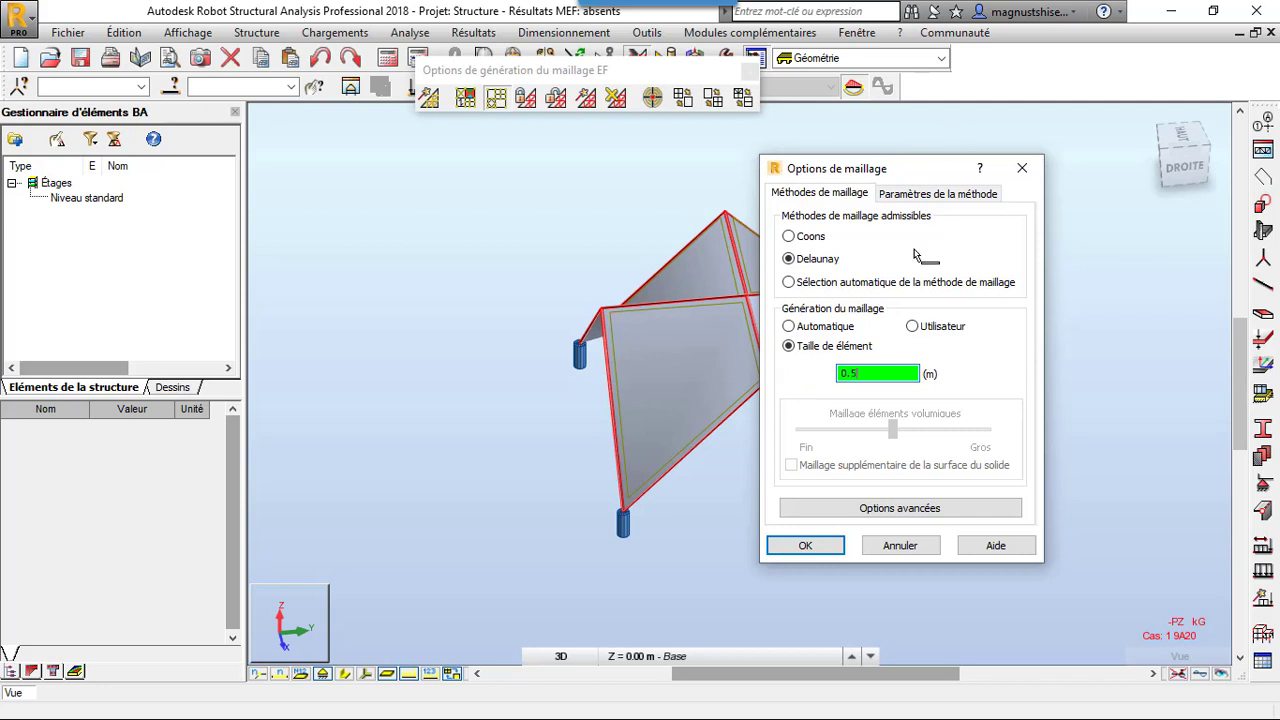
left_click(930, 200)
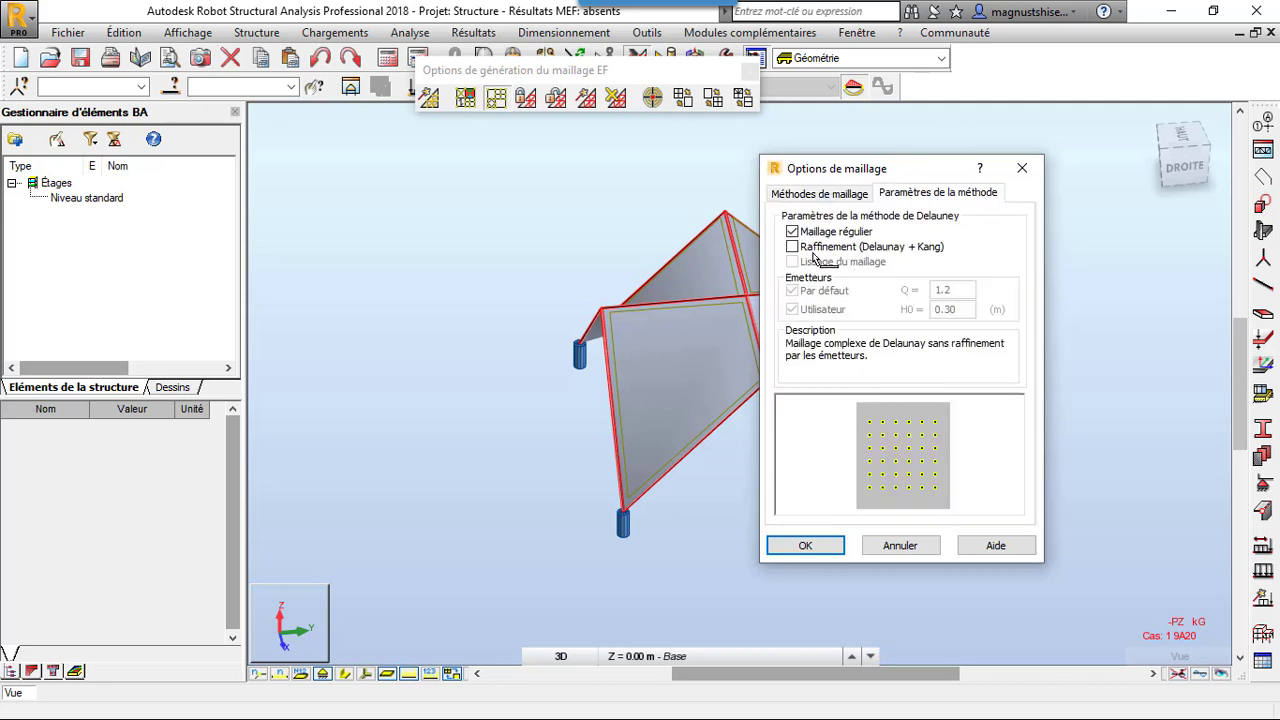
left_click(806, 248)
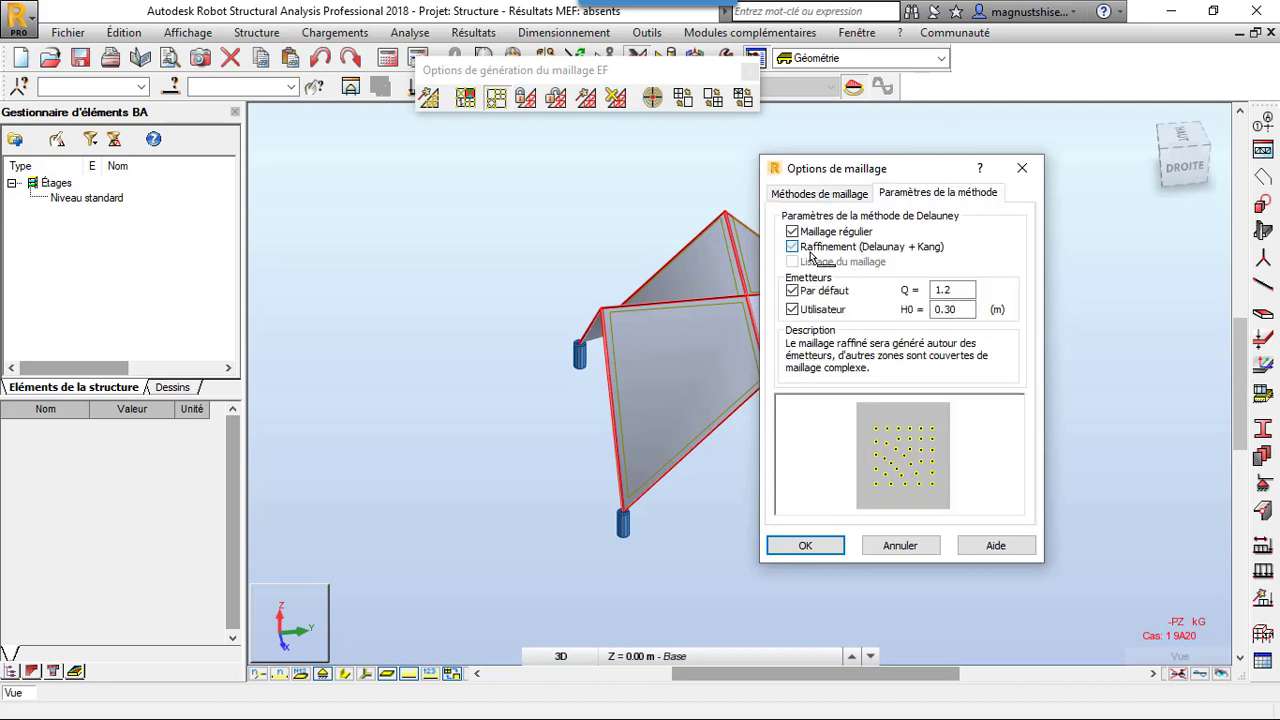
left_click(805, 546)
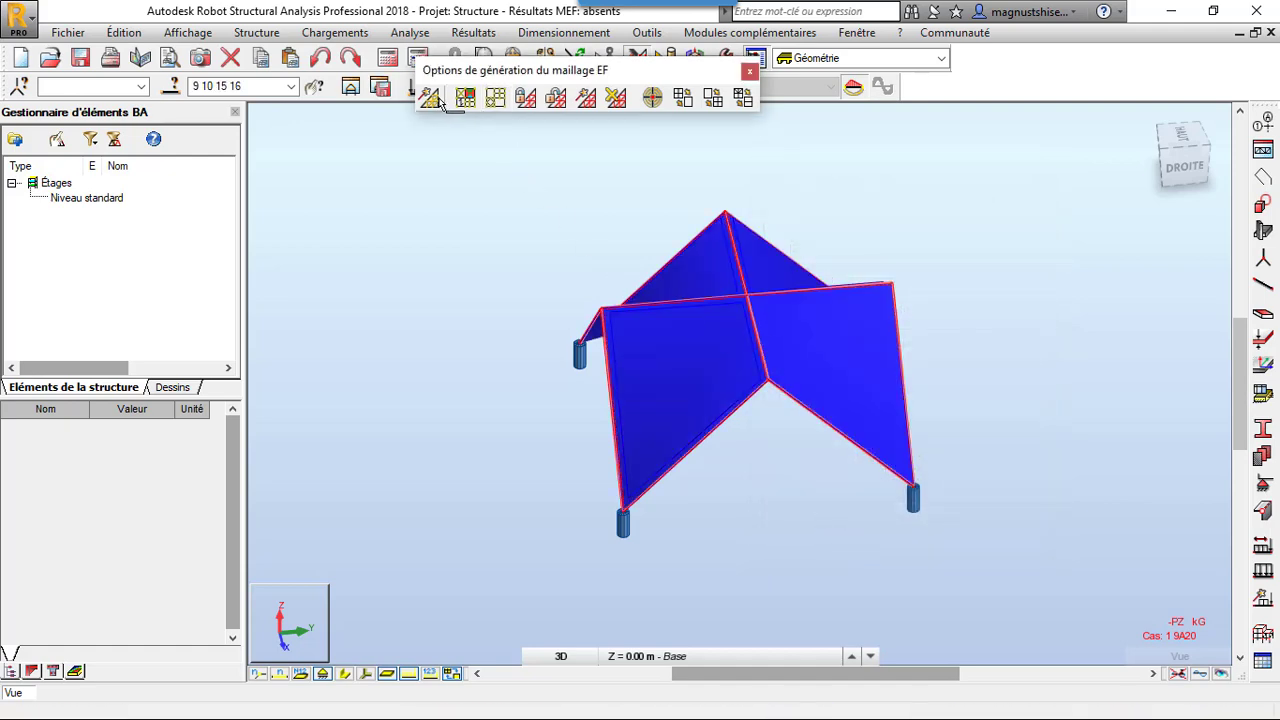
Generate the finite element mesh on the panels, close the meshing options and clear the panel selection
left_click(433, 99)
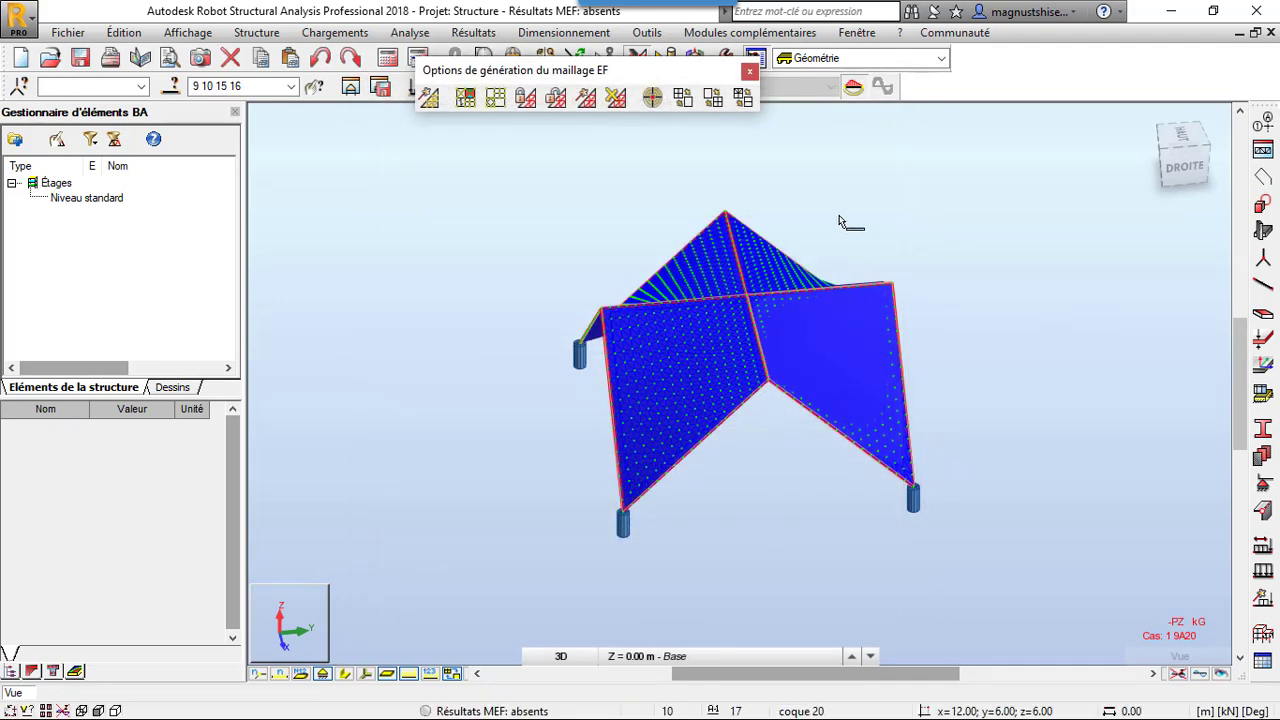
left_click(750, 71)
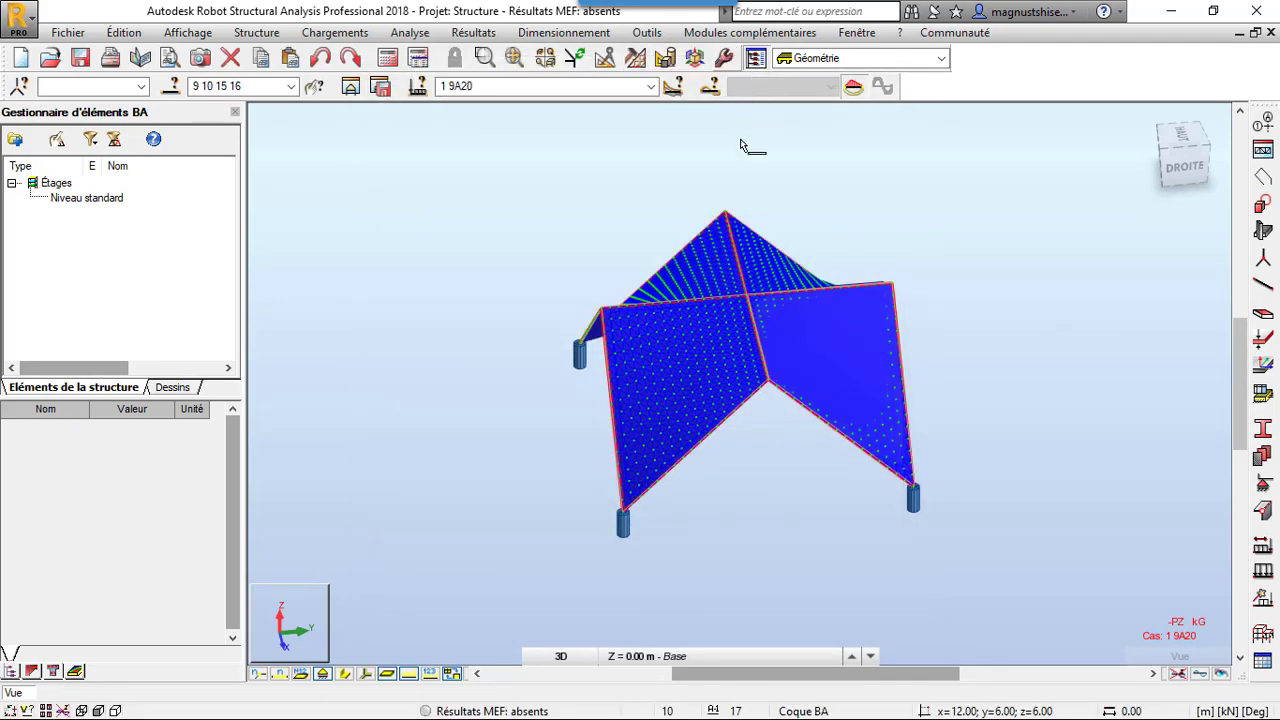
left_click(686, 157)
scroll(830, 405, "up", 2)
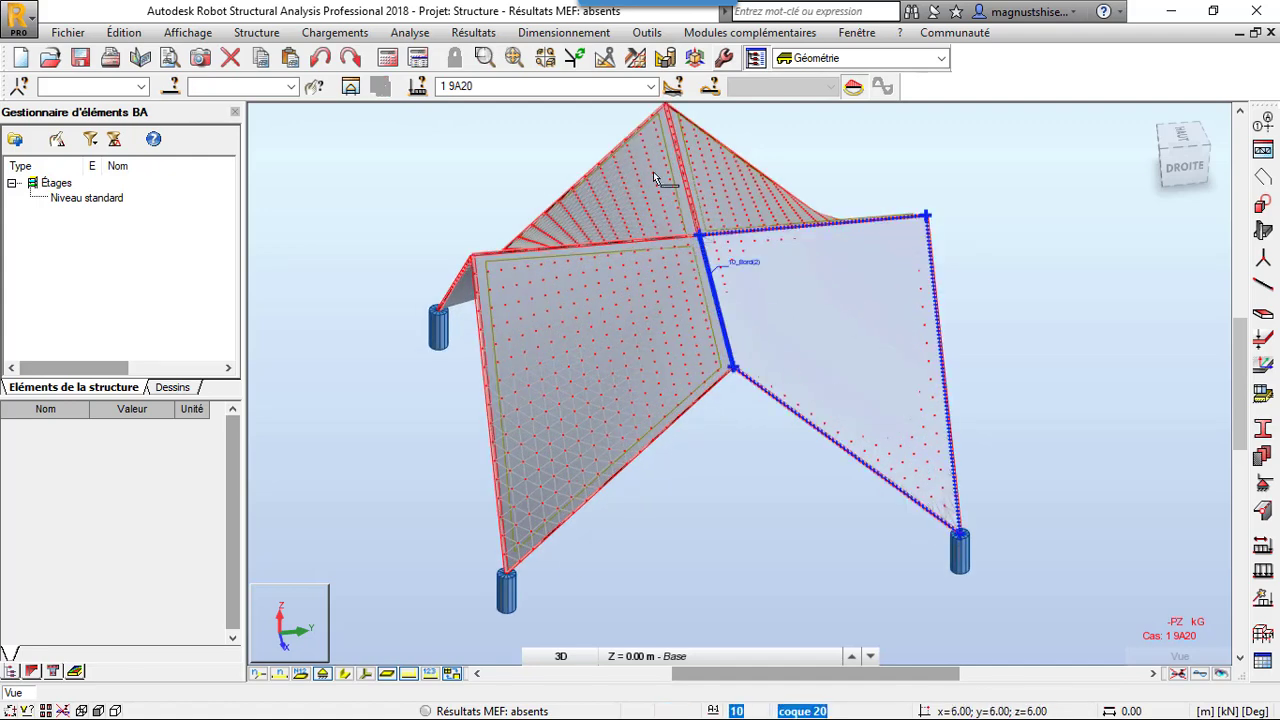
Check the list of load cases and generated combinations, and run the structure calculation
left_click(651, 86)
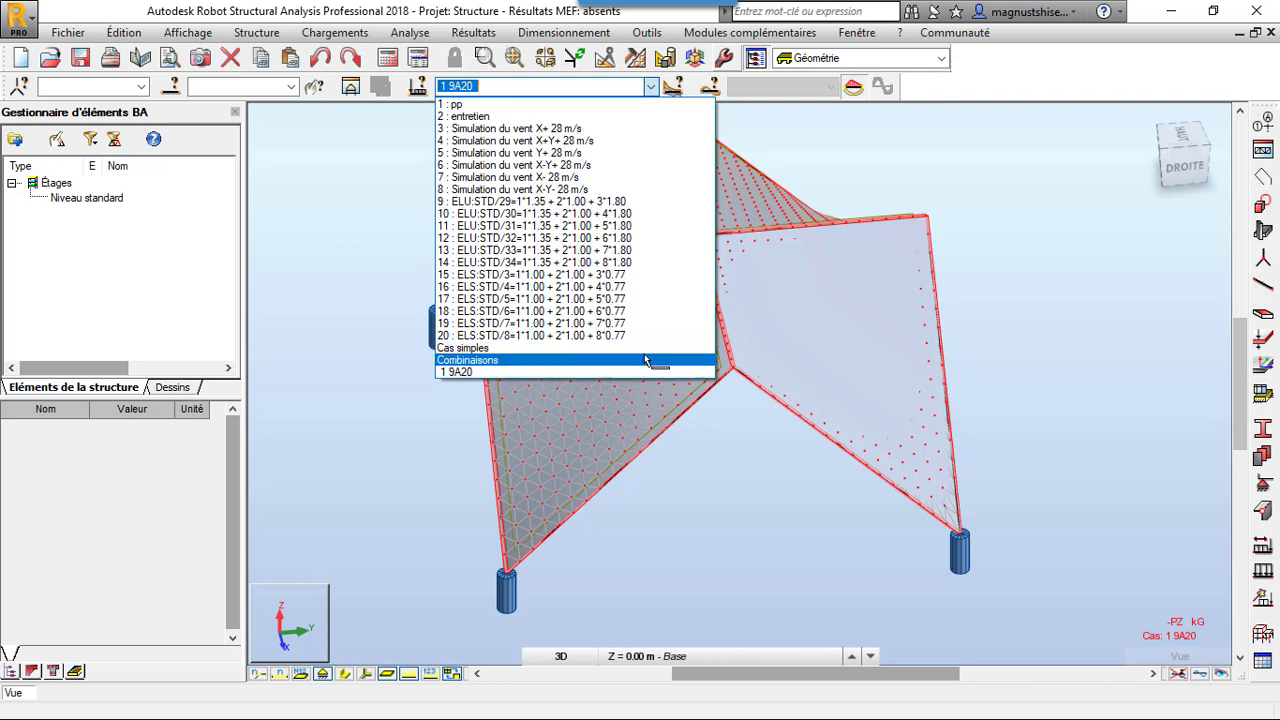
left_click(393, 62)
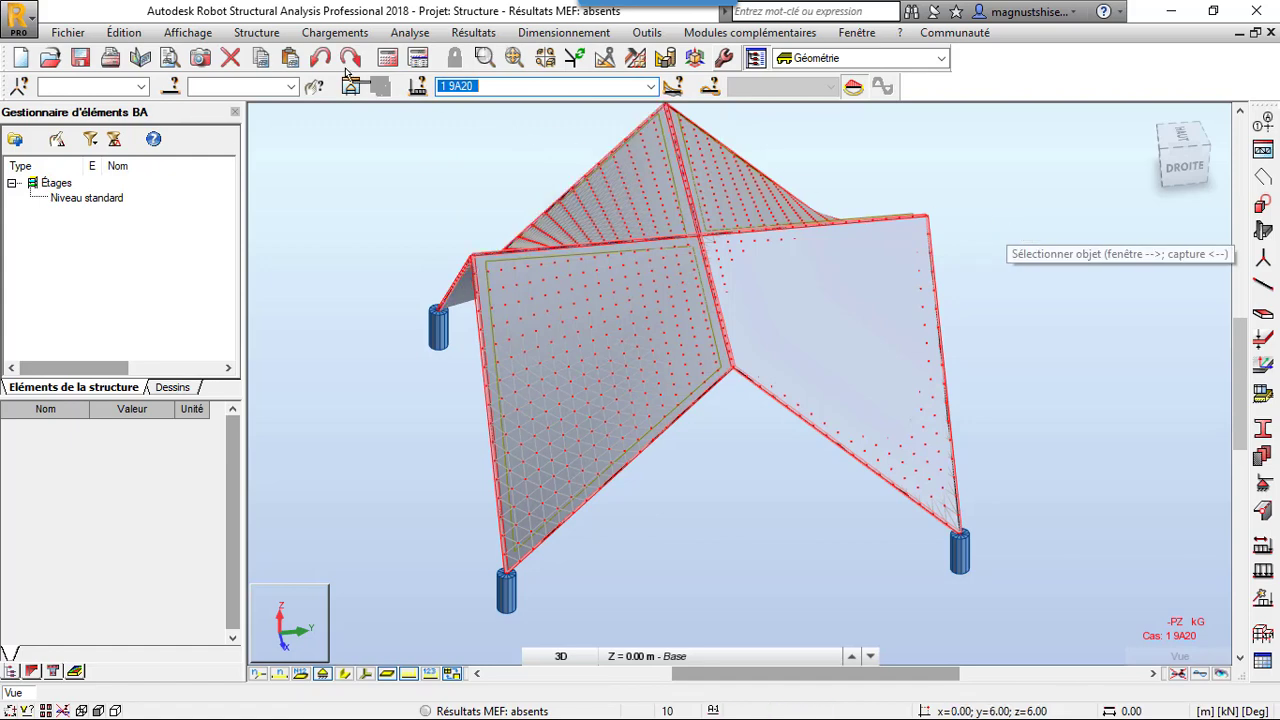
left_click(390, 58)
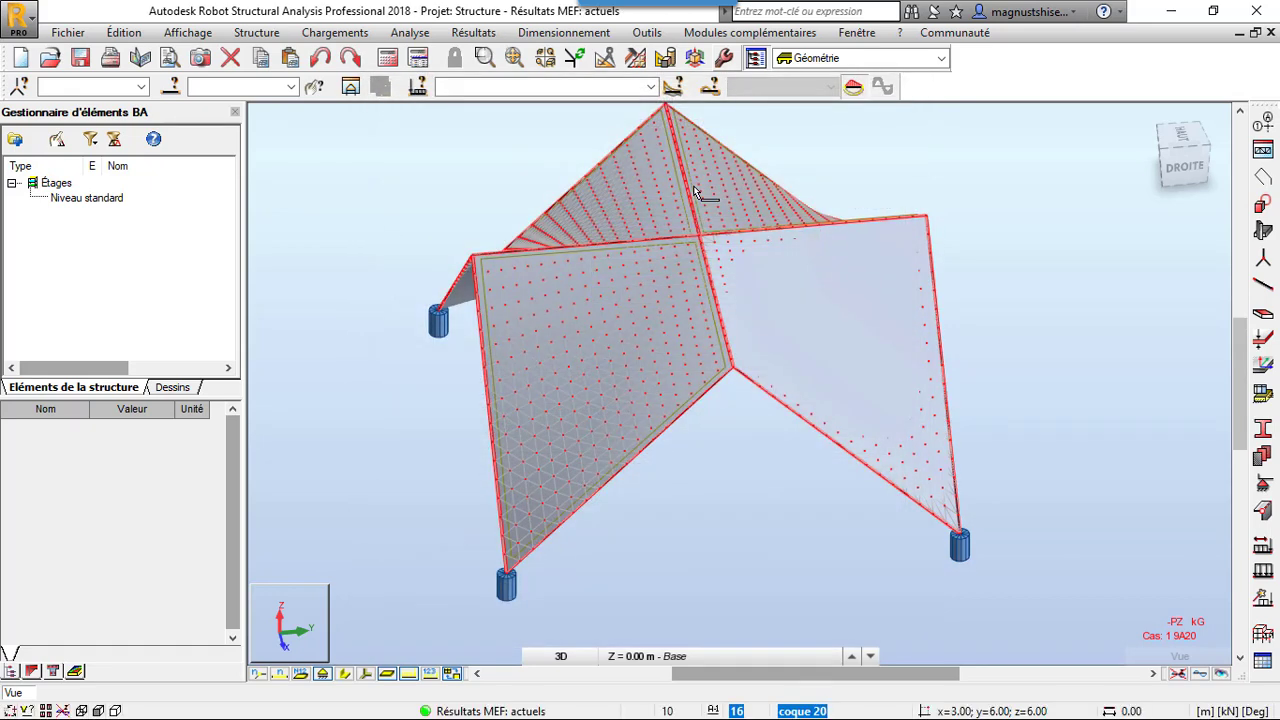
scroll(917, 420, "down", 2)
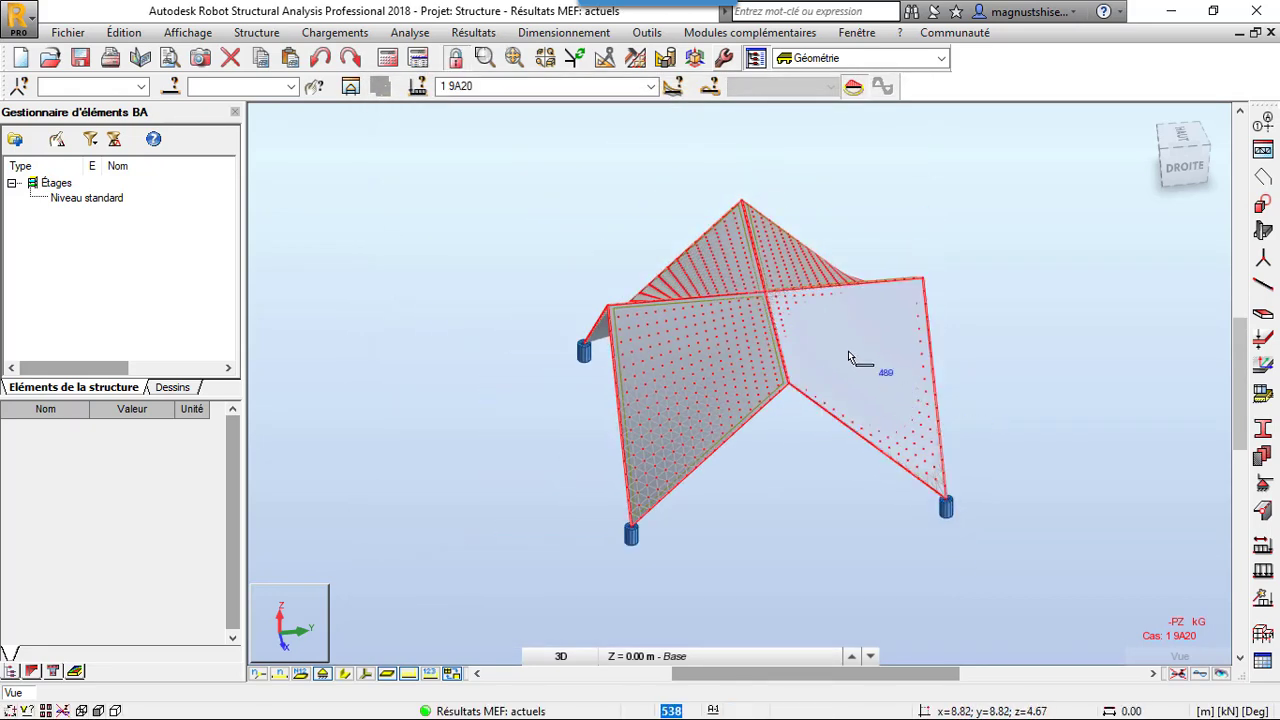
Open the panel maps and make combination 9, ELU:STD/29=1*1.35 + 2*1.00 + 3*1.80, the displayed load case
scroll(852, 350, "up", 1)
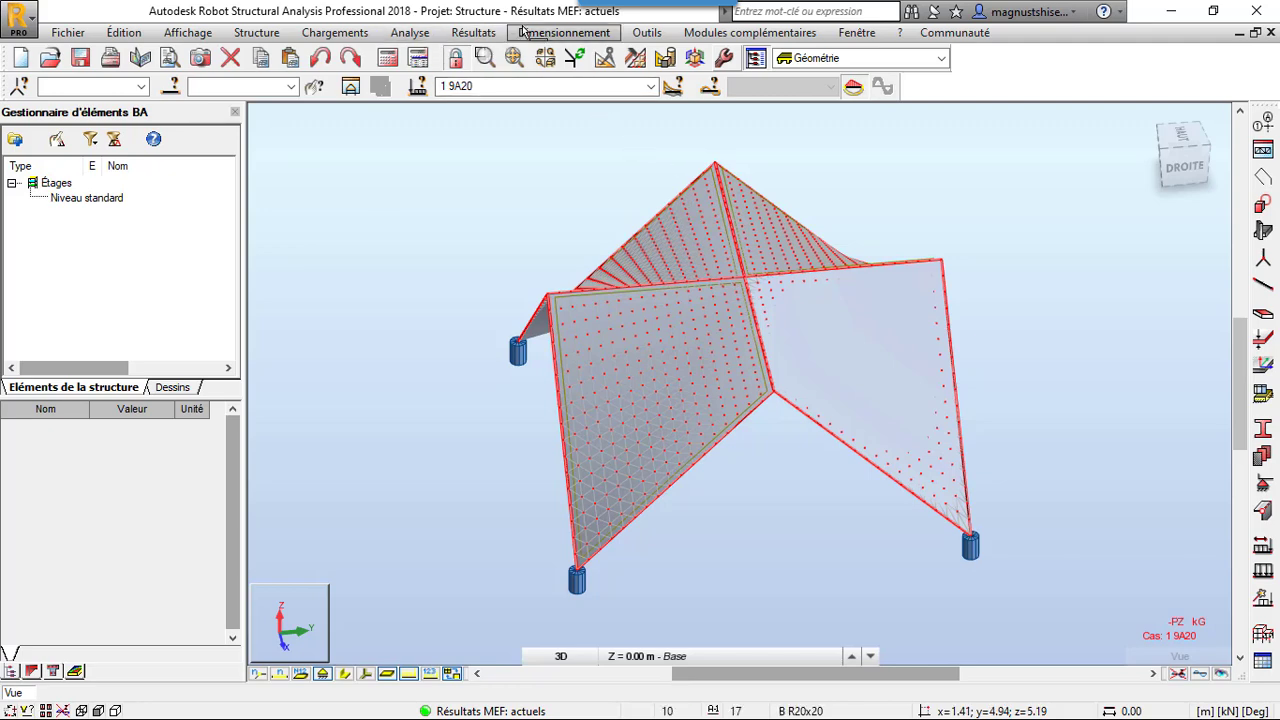
left_click(474, 33)
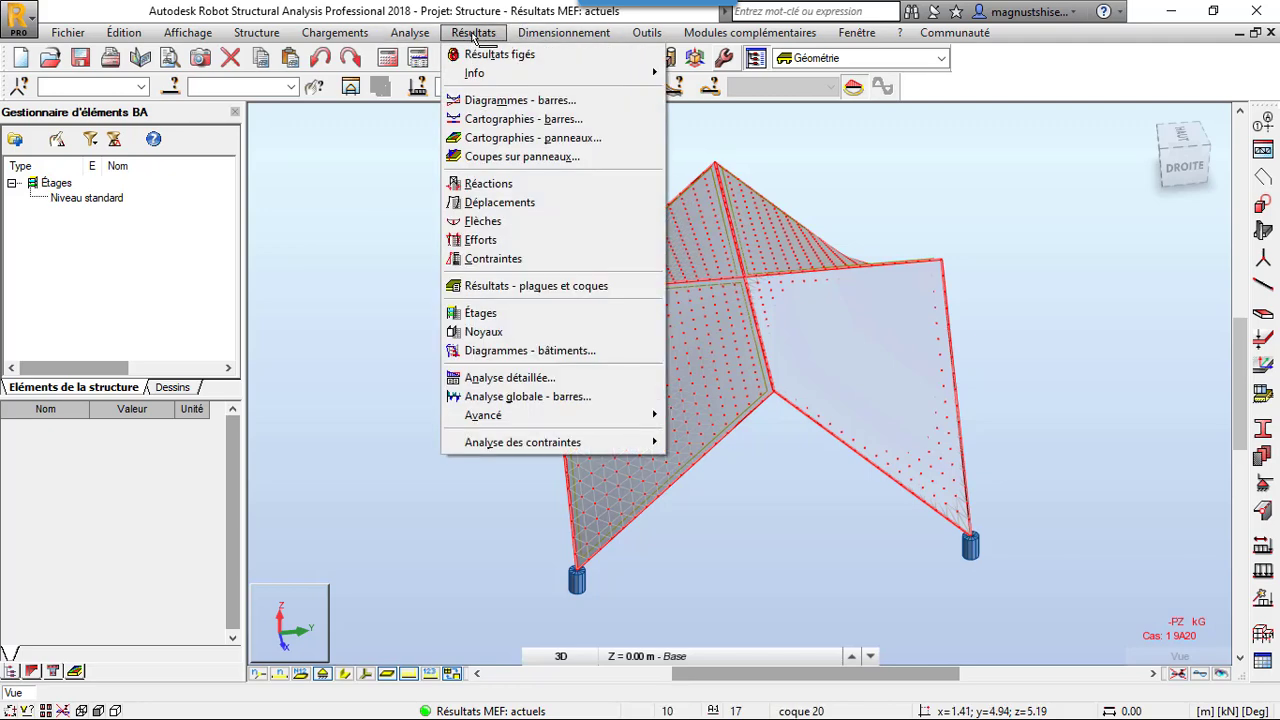
left_click(505, 138)
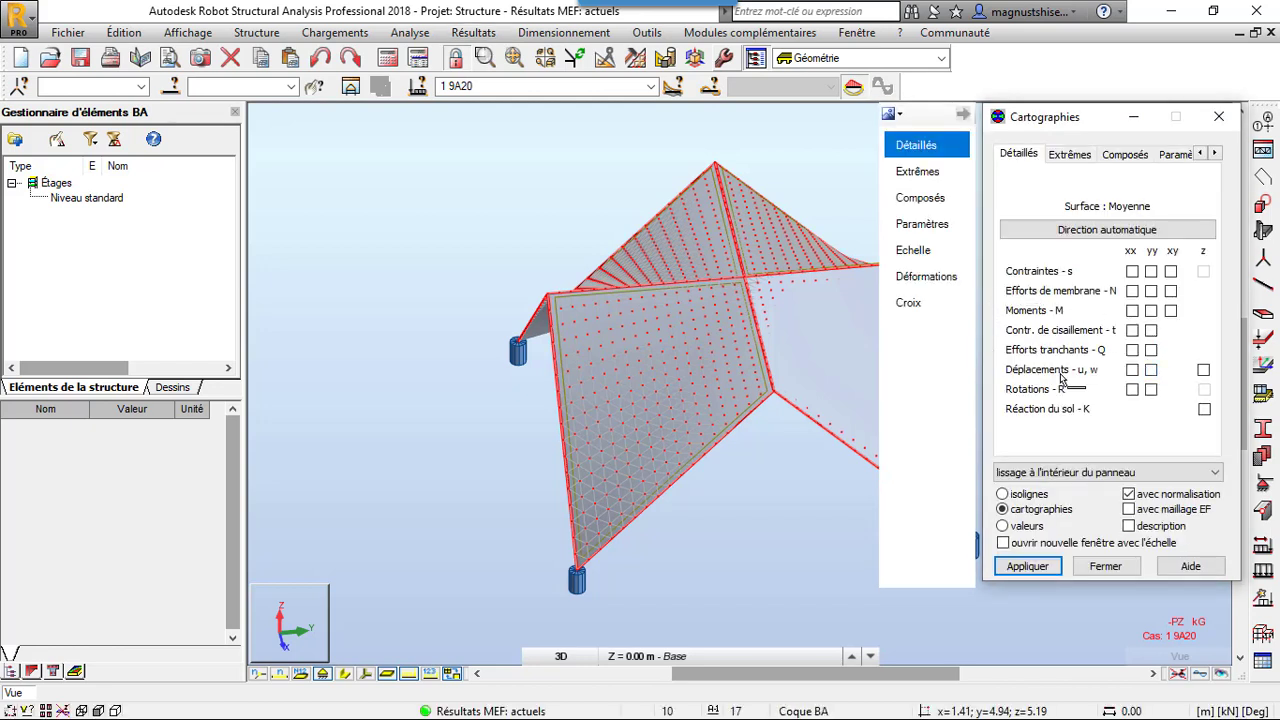
left_click(650, 86)
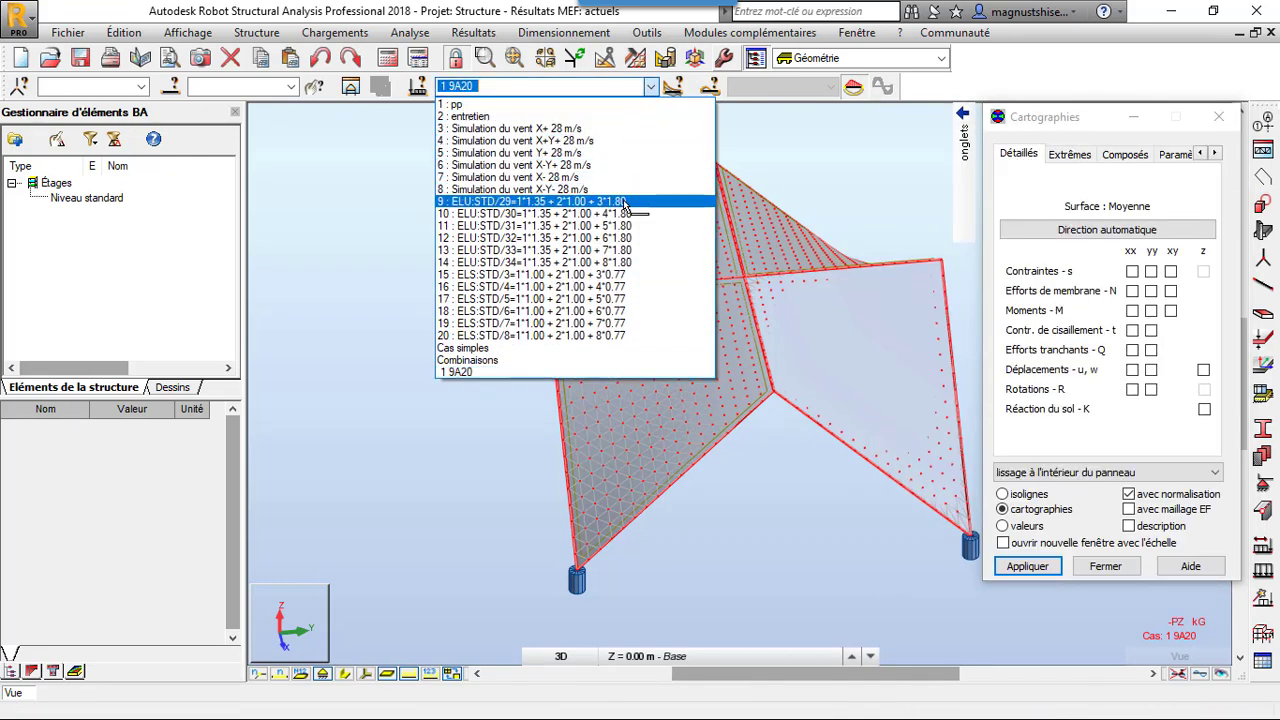
left_click(624, 202)
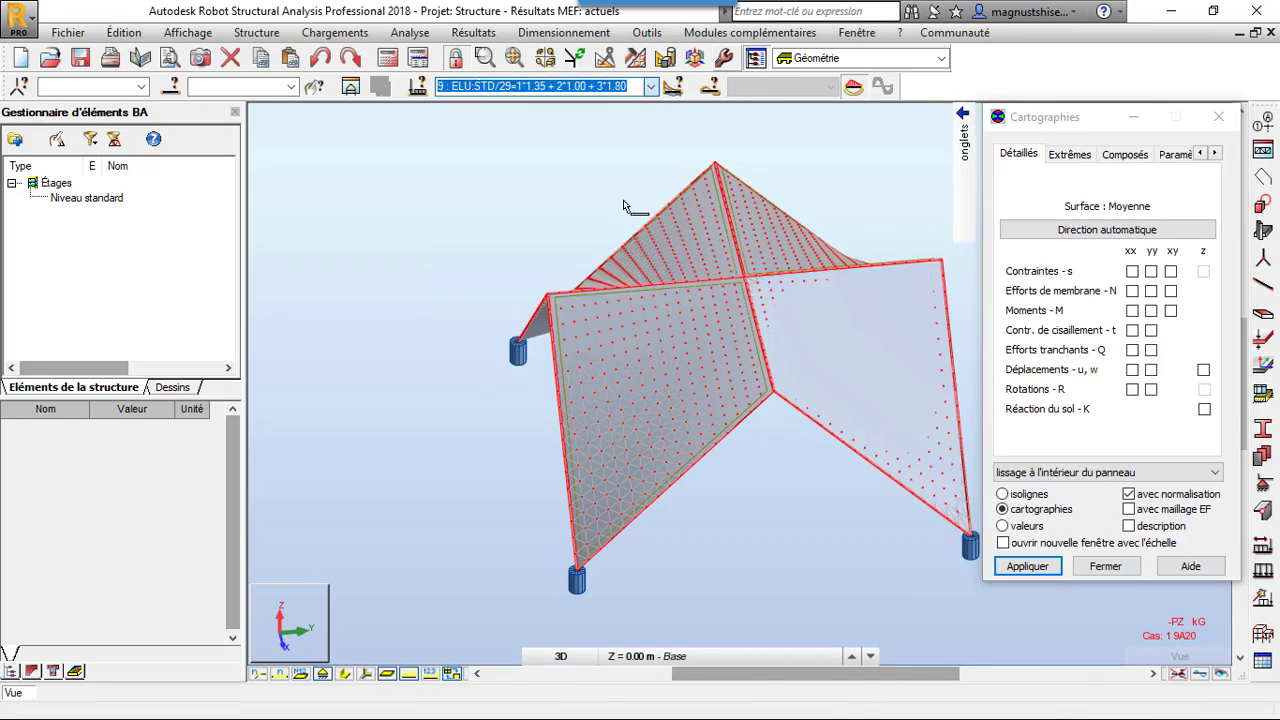
Hide the load symbols in the view and display the Mxx moment map on the panels
left_click(1132, 311)
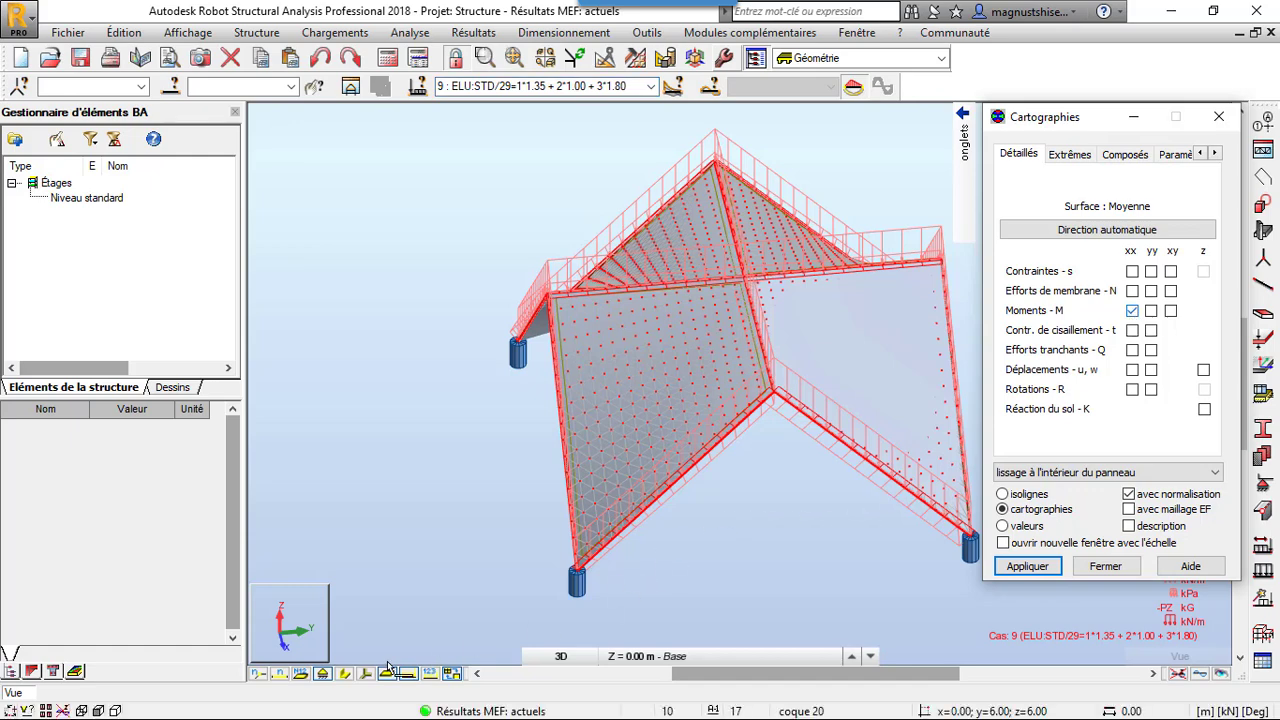
left_click(430, 674)
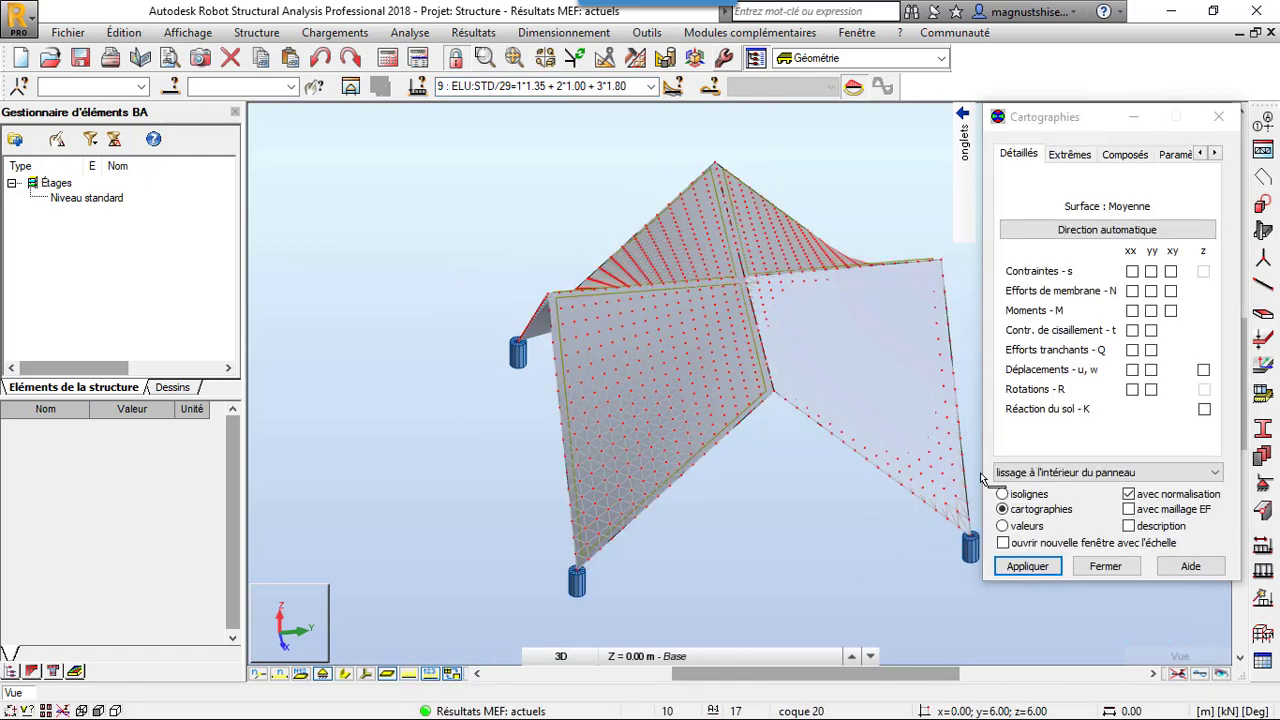
left_click(1132, 310)
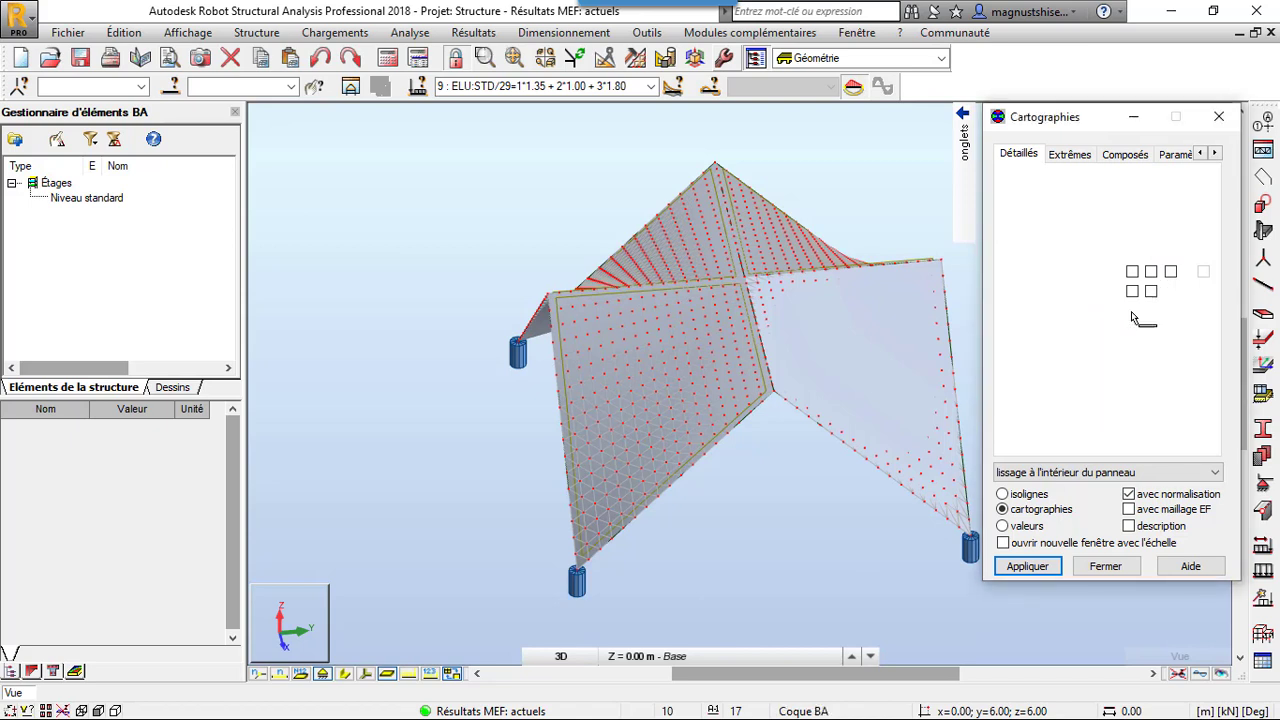
left_click(1036, 567)
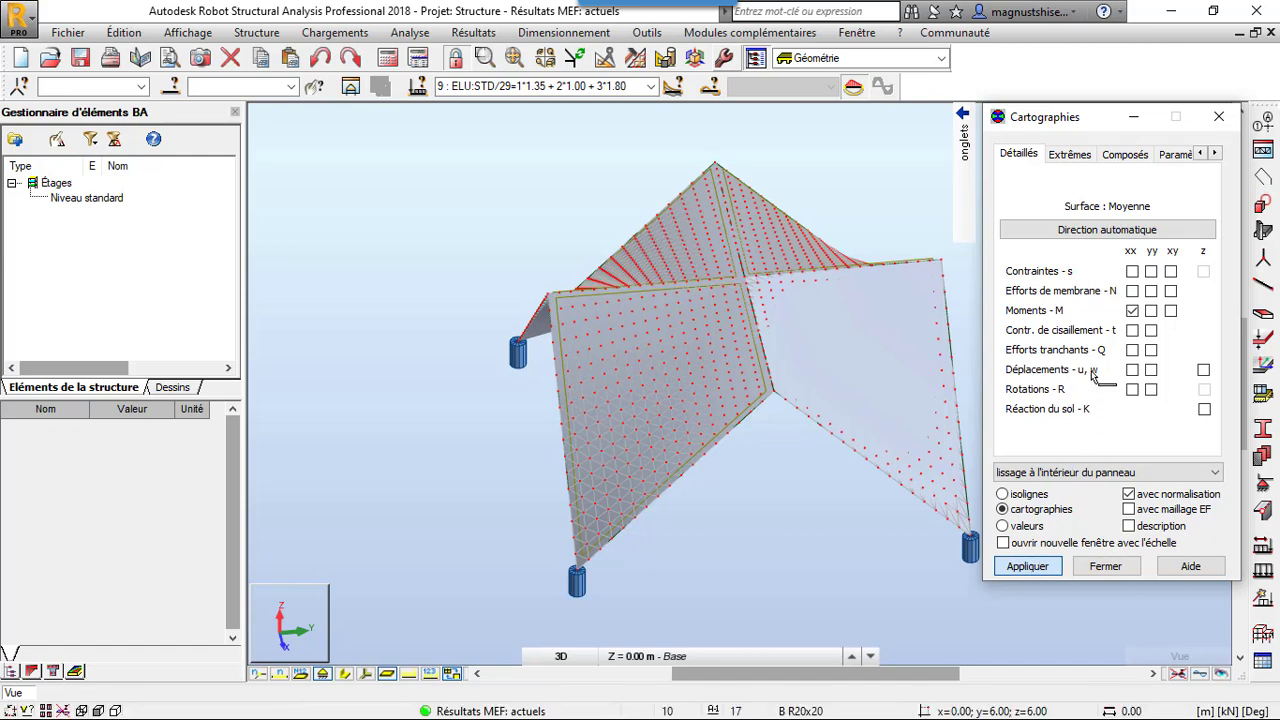
Move the maps dialog clear of the model and add value descriptions to the Mxx moment map
left_click_drag(1060, 121, 265, 123)
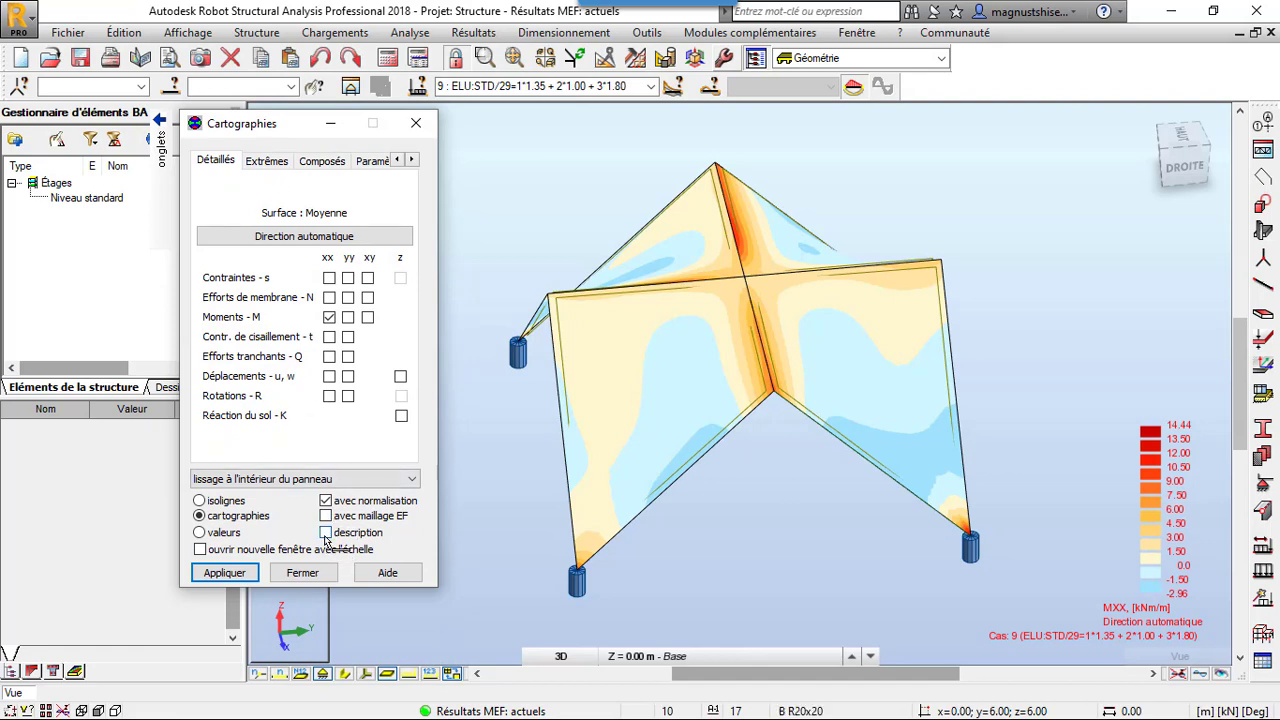
left_click(326, 533)
left_click(226, 573)
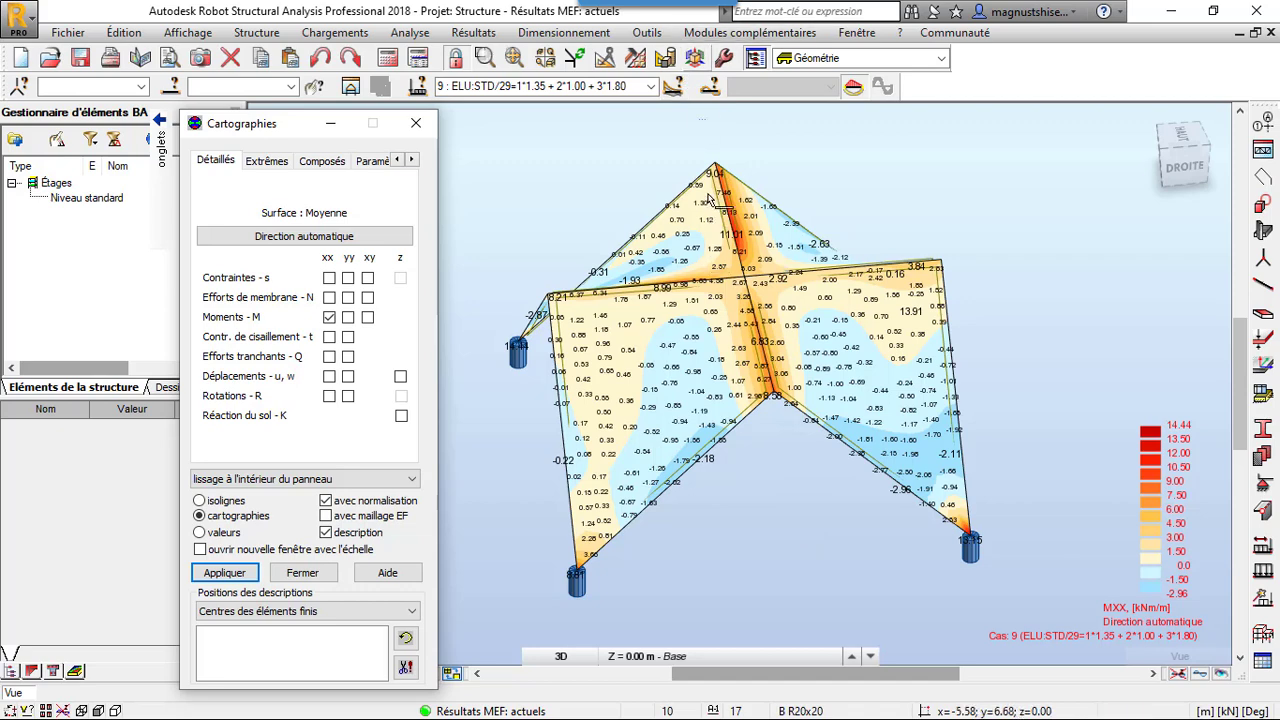
Display in turn the panel maps of the Myy moments and the Nxx and Nyy membrane forces
left_click(347, 317)
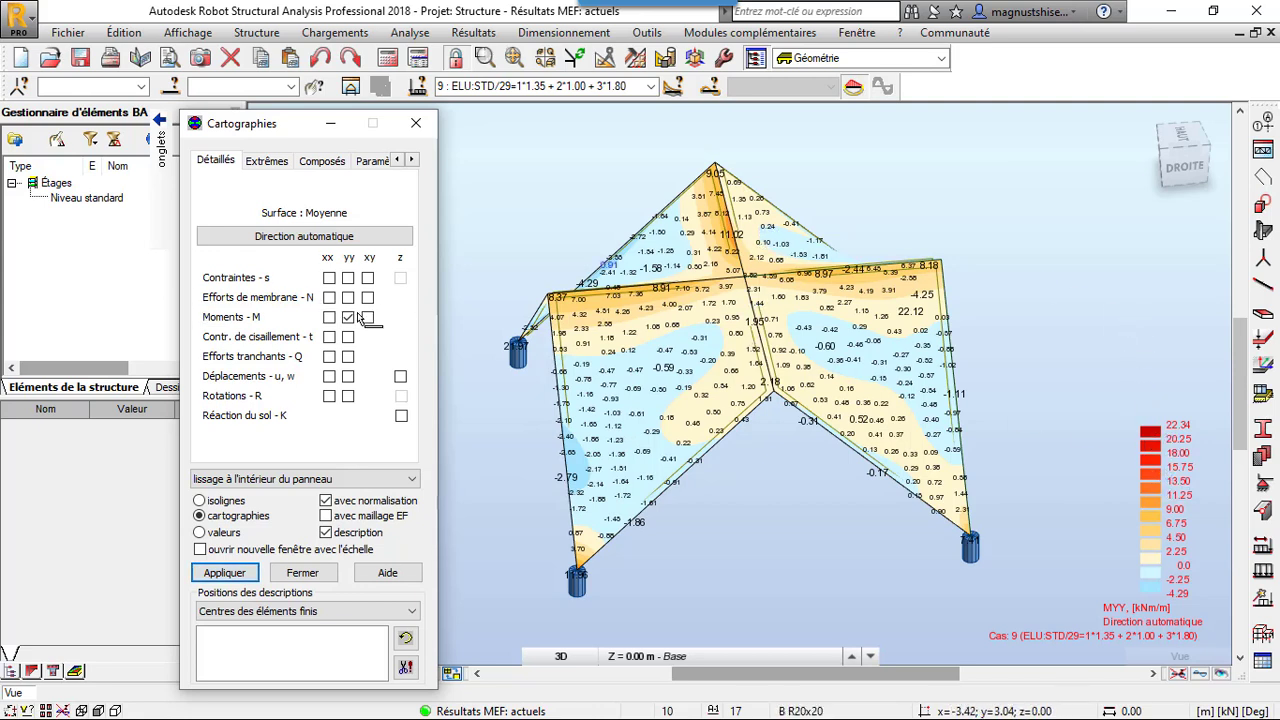
left_click(329, 297)
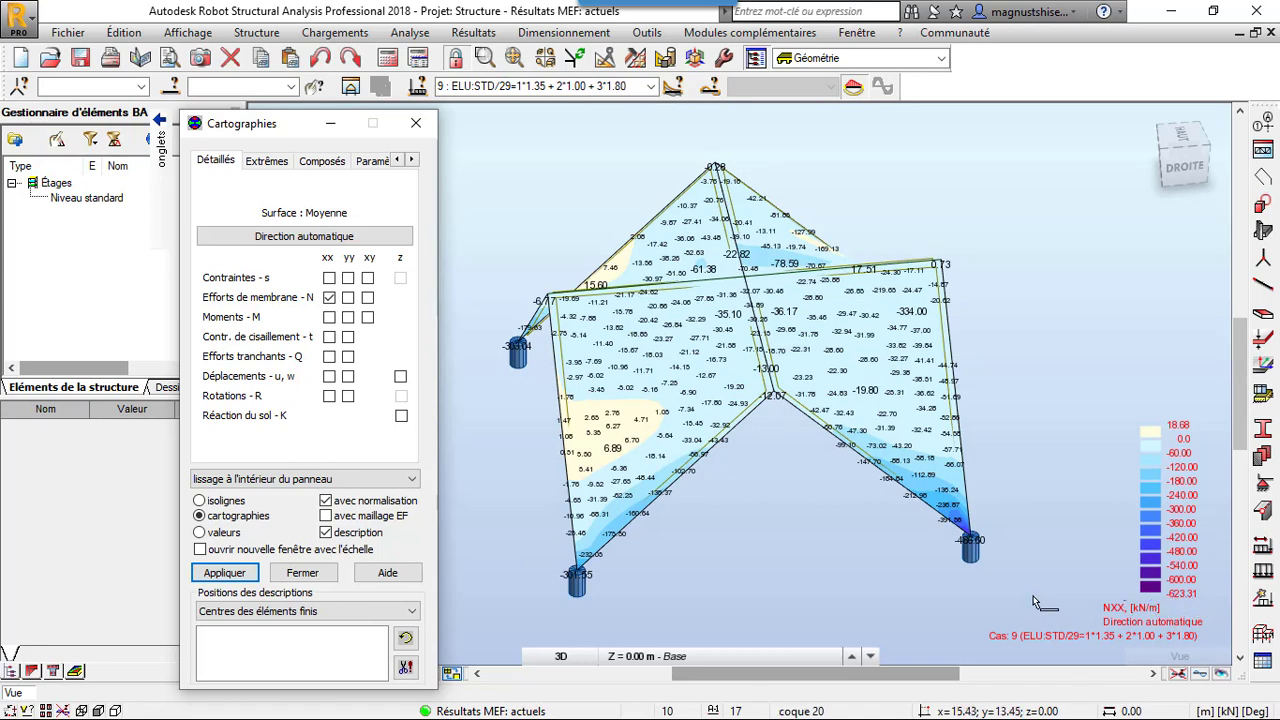
left_click(347, 297)
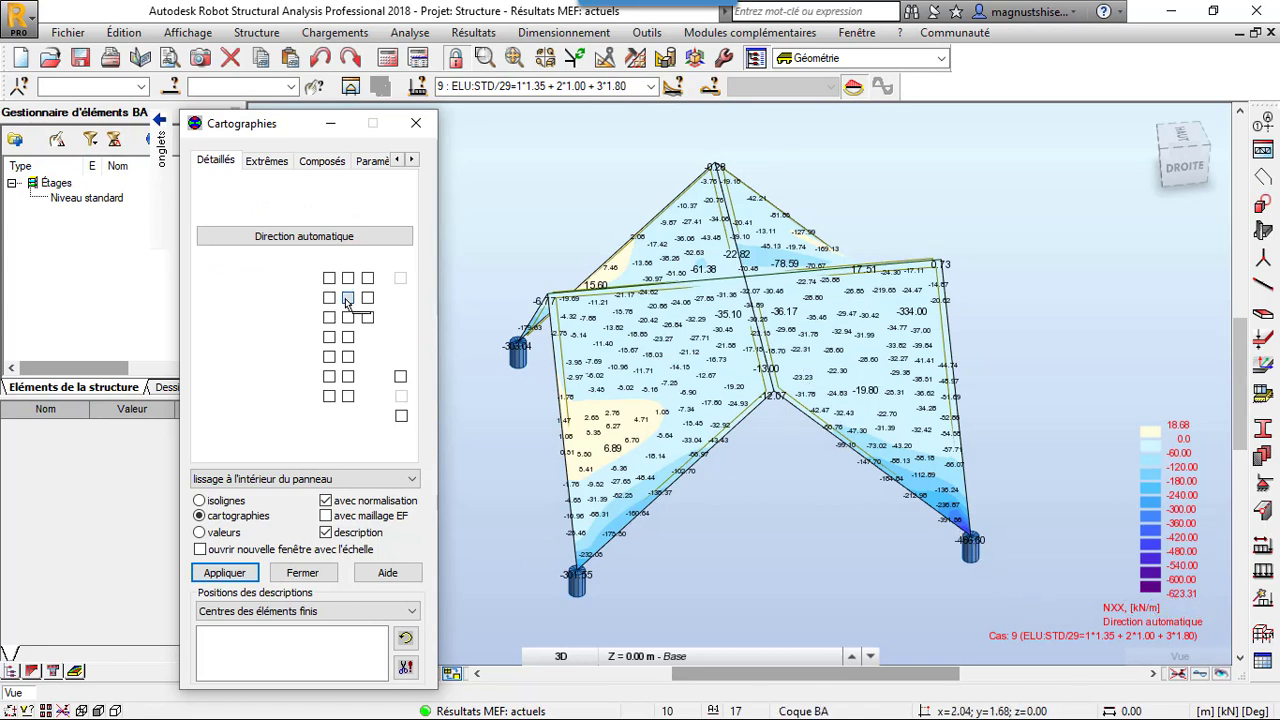
left_click(226, 574)
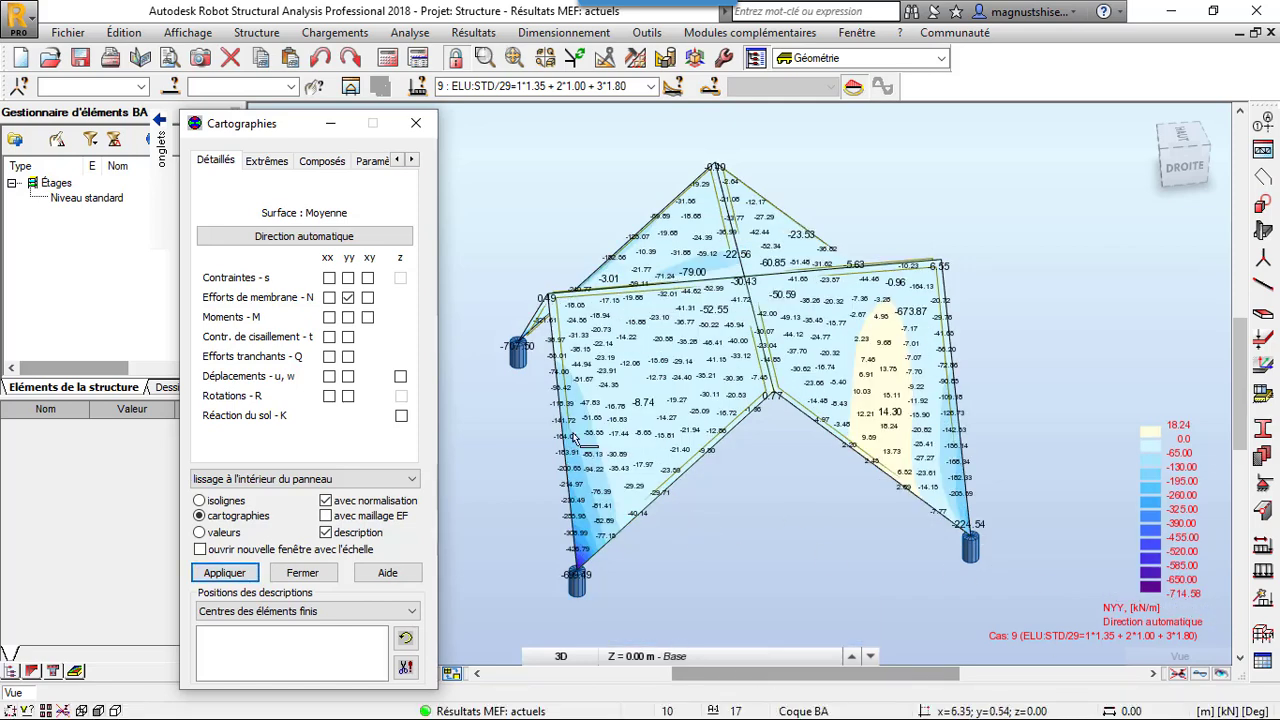
Examine the Nyy membrane force map on the panels from several 3D viewing angles
right_click(428, 174)
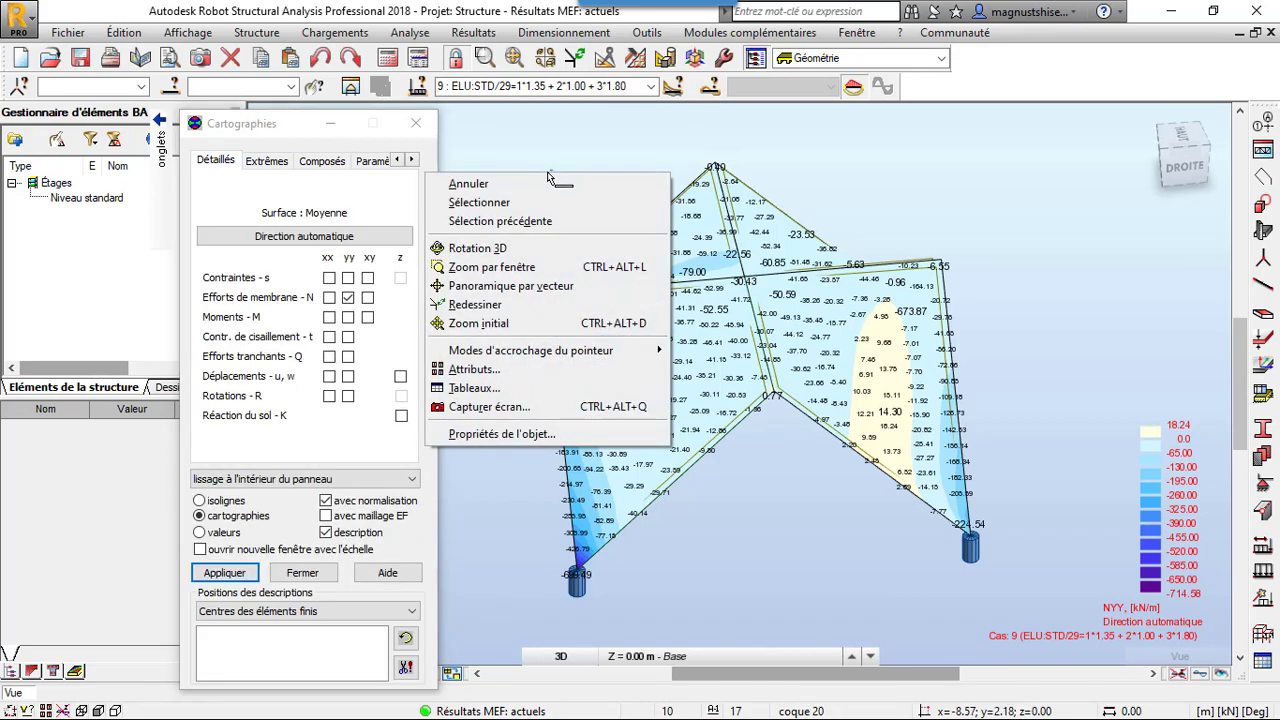
left_click(539, 250)
left_click_drag(539, 258, 993, 310)
left_click_drag(742, 332, 654, 321)
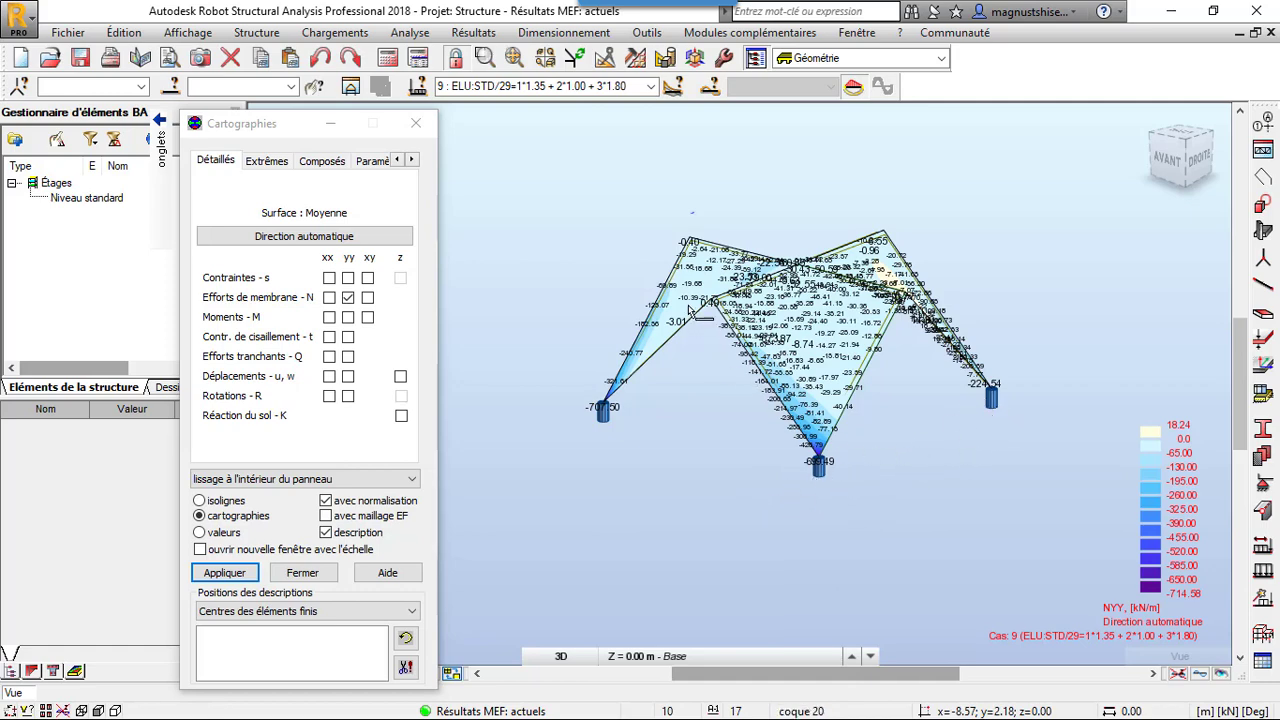
scroll(681, 289, "up", 3)
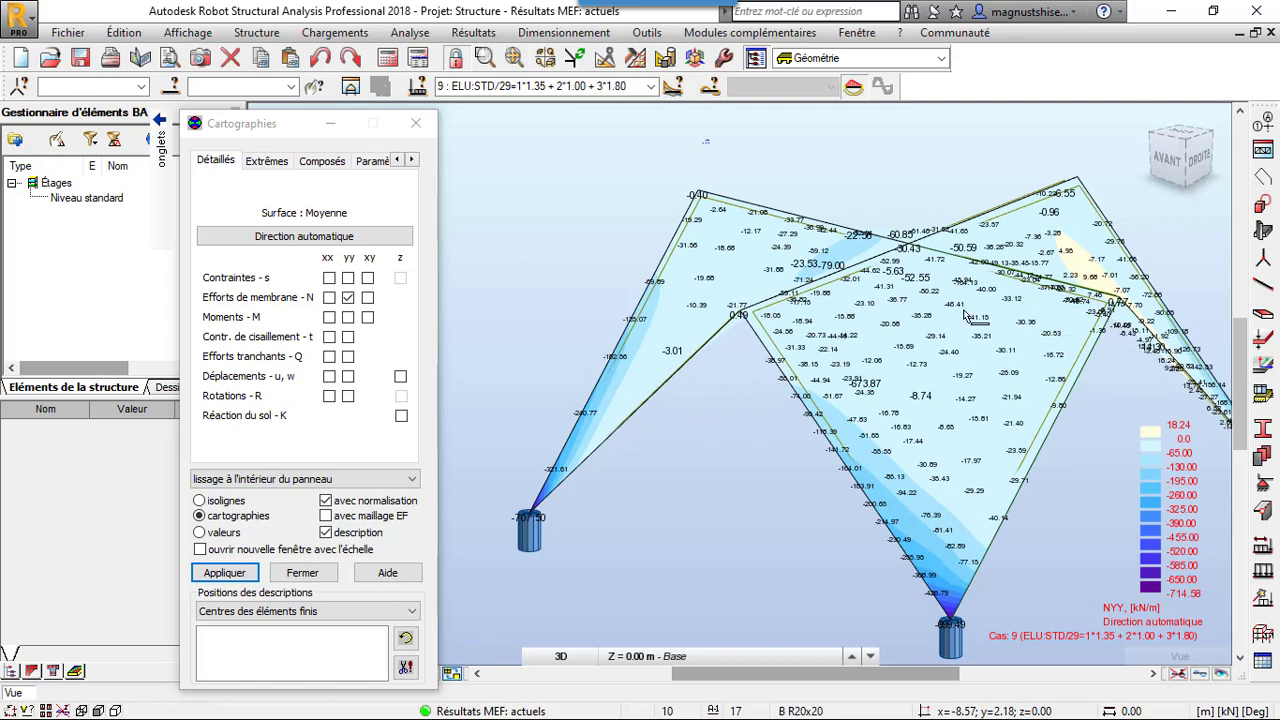
mouse_move(607, 186)
middle_mouse_down("shift")
mouse_move(644, 187)
mouse_move(623, 201)
middle_mouse_up("shift")
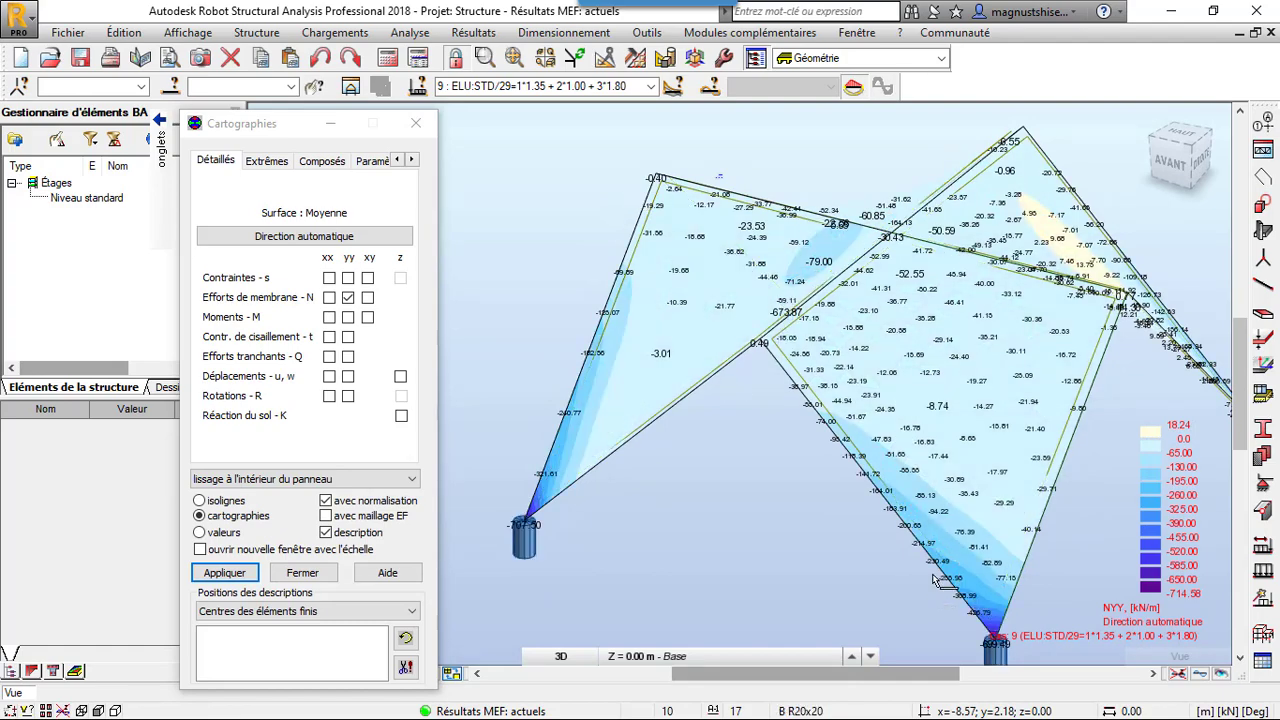
middle_click_drag(914, 430, 851, 427, "shift")
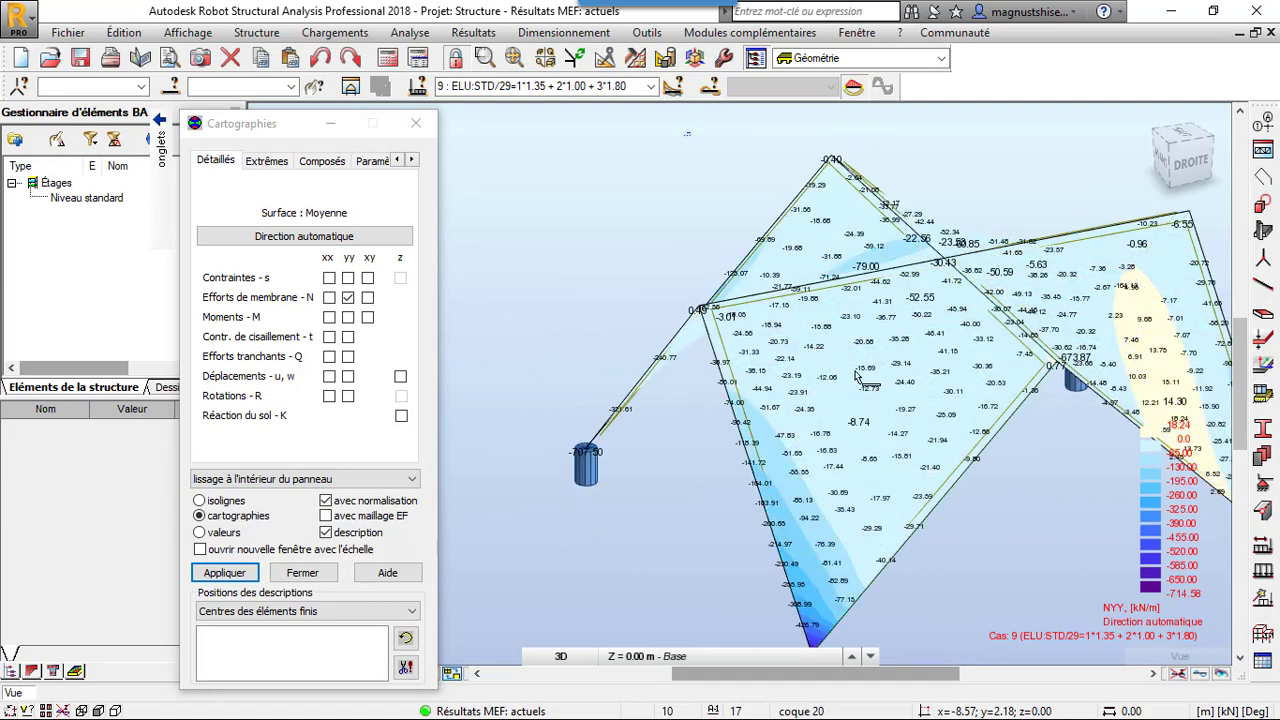
scroll(857, 375, "down", 2)
middle_click_drag(778, 381, 822, 378, "shift")
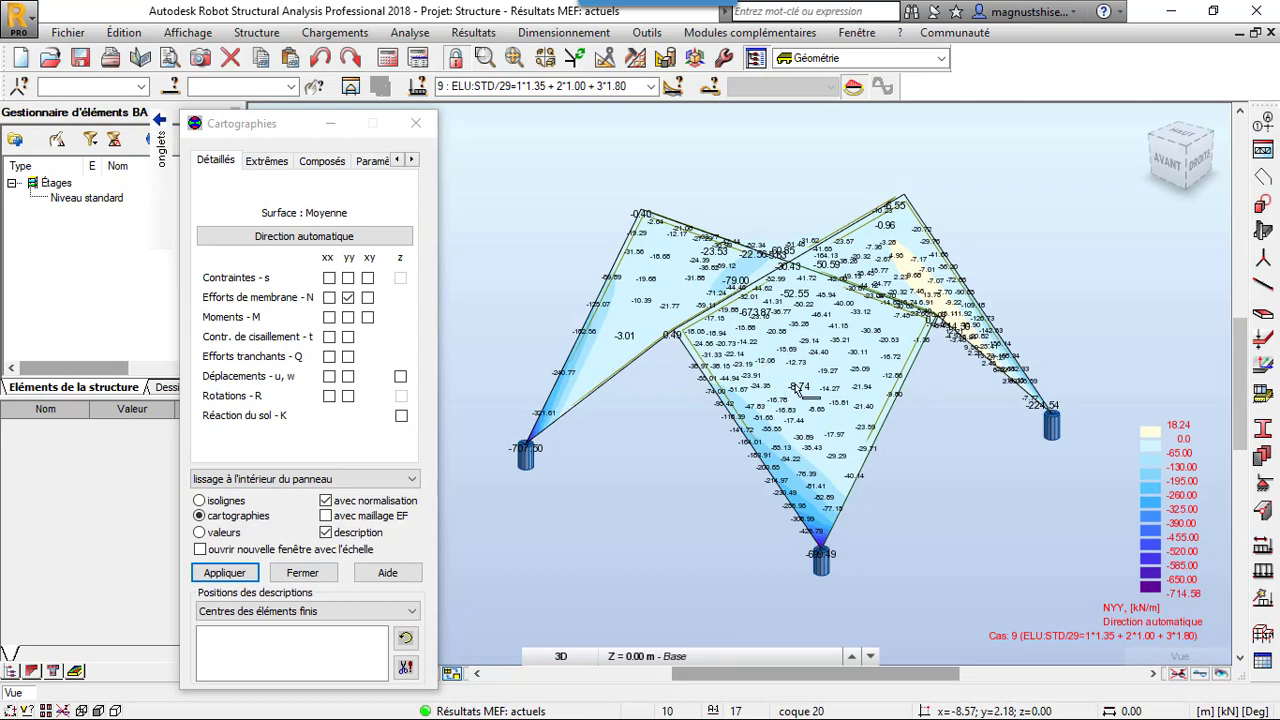
middle_click_drag(759, 418, 852, 407, "shift")
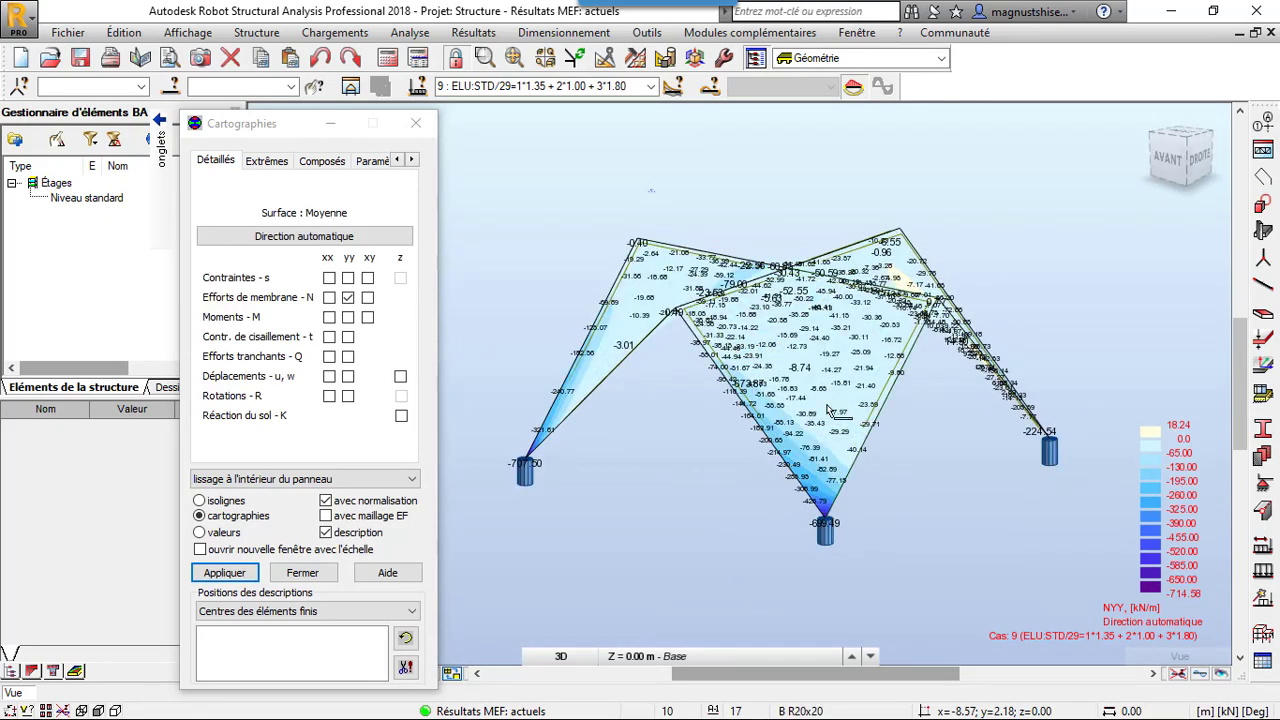
left_click(768, 231)
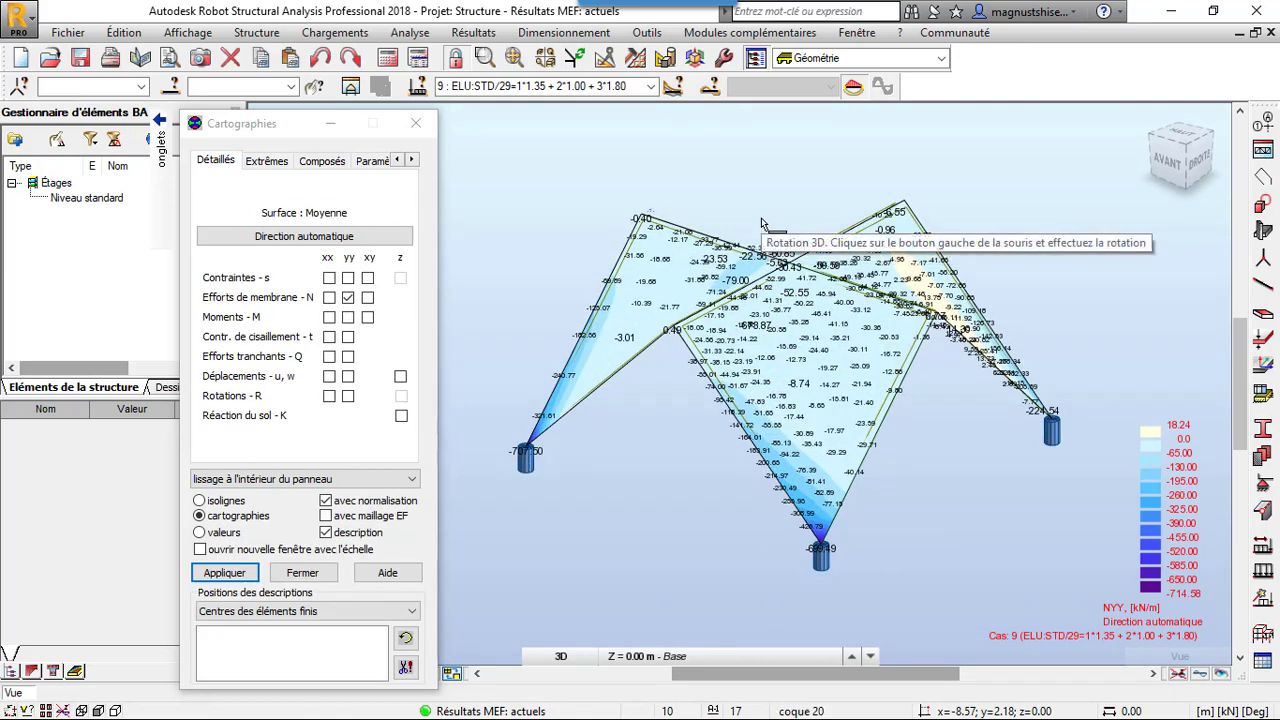
mouse_move(782, 340)
left_mouse_down()
mouse_move(731, 345)
mouse_move(765, 346)
left_mouse_up()
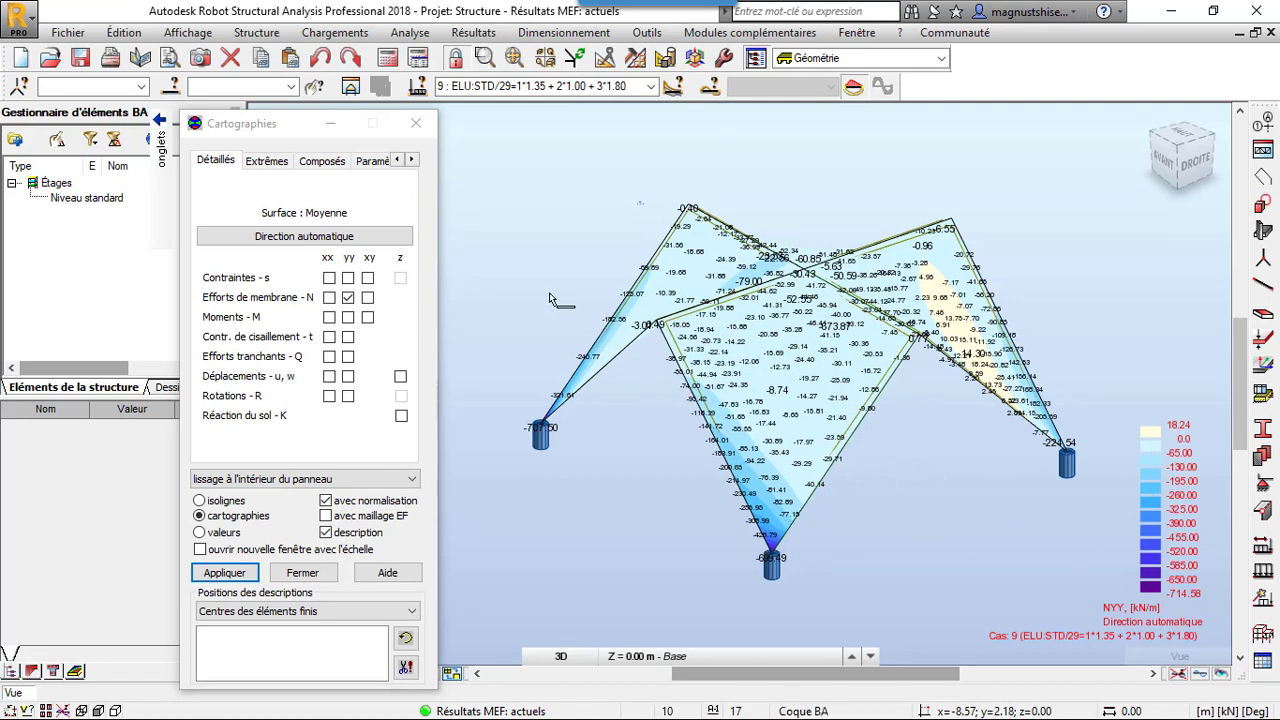
Deselect the Nyy component, close the maps dialog and inspect the membrane forces close to the supports
left_click(347, 298)
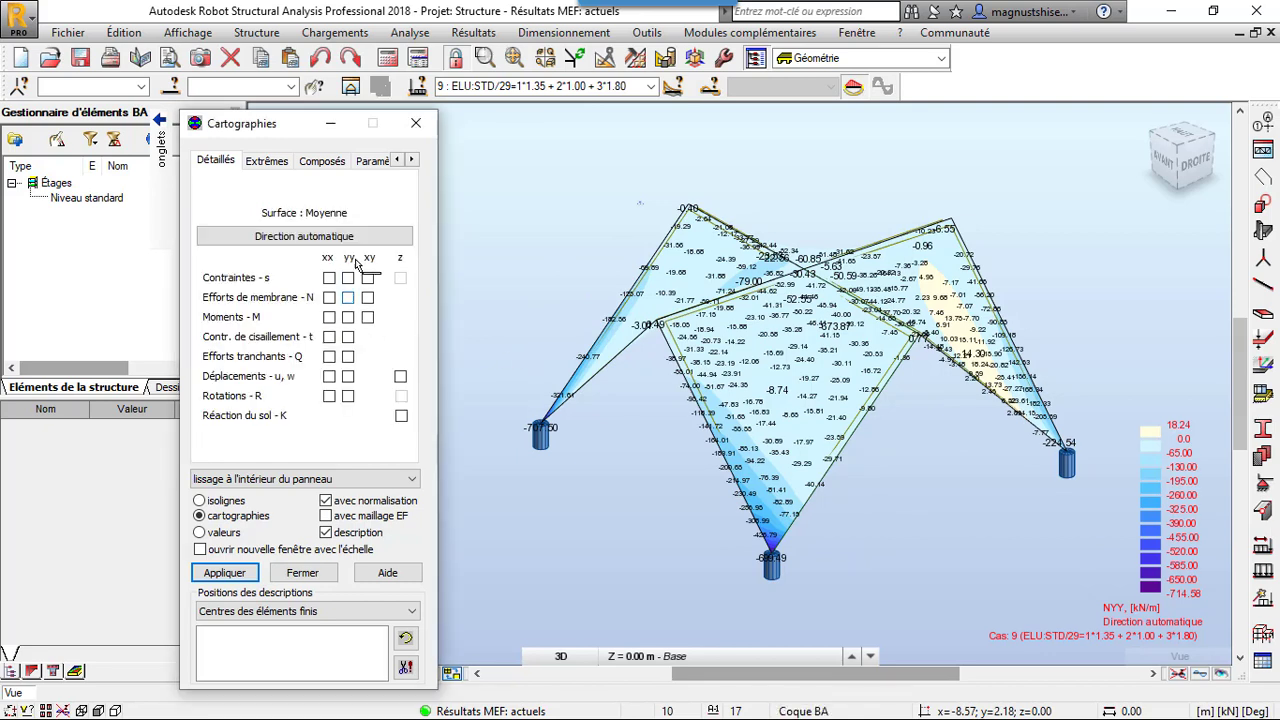
left_click(416, 123)
scroll(803, 534, "up", 4)
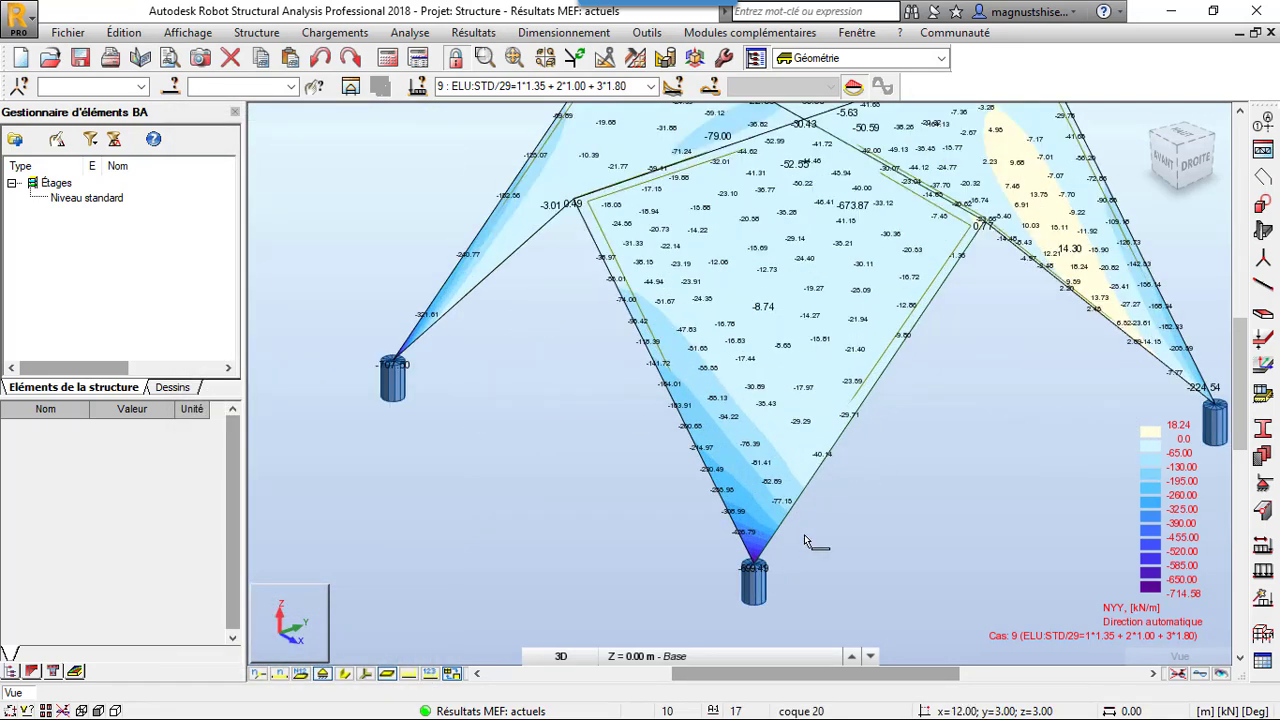
scroll(804, 534, "down", 5)
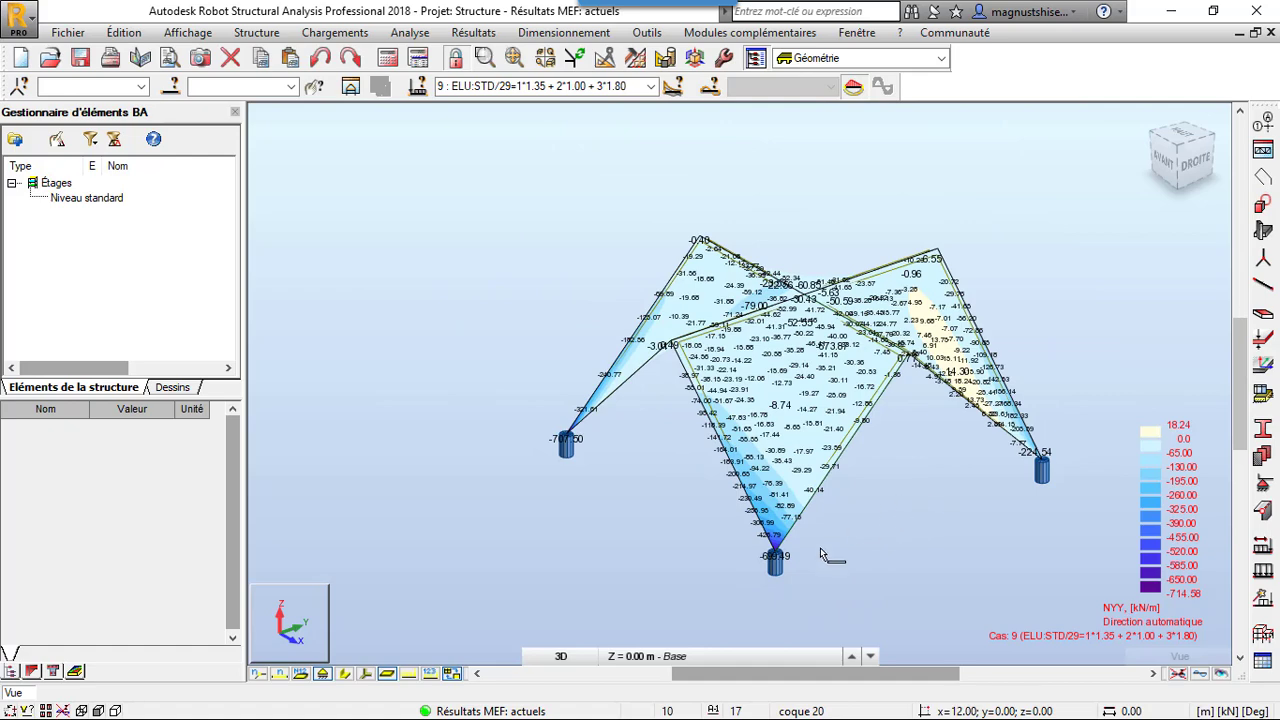
scroll(781, 580, "up", 5)
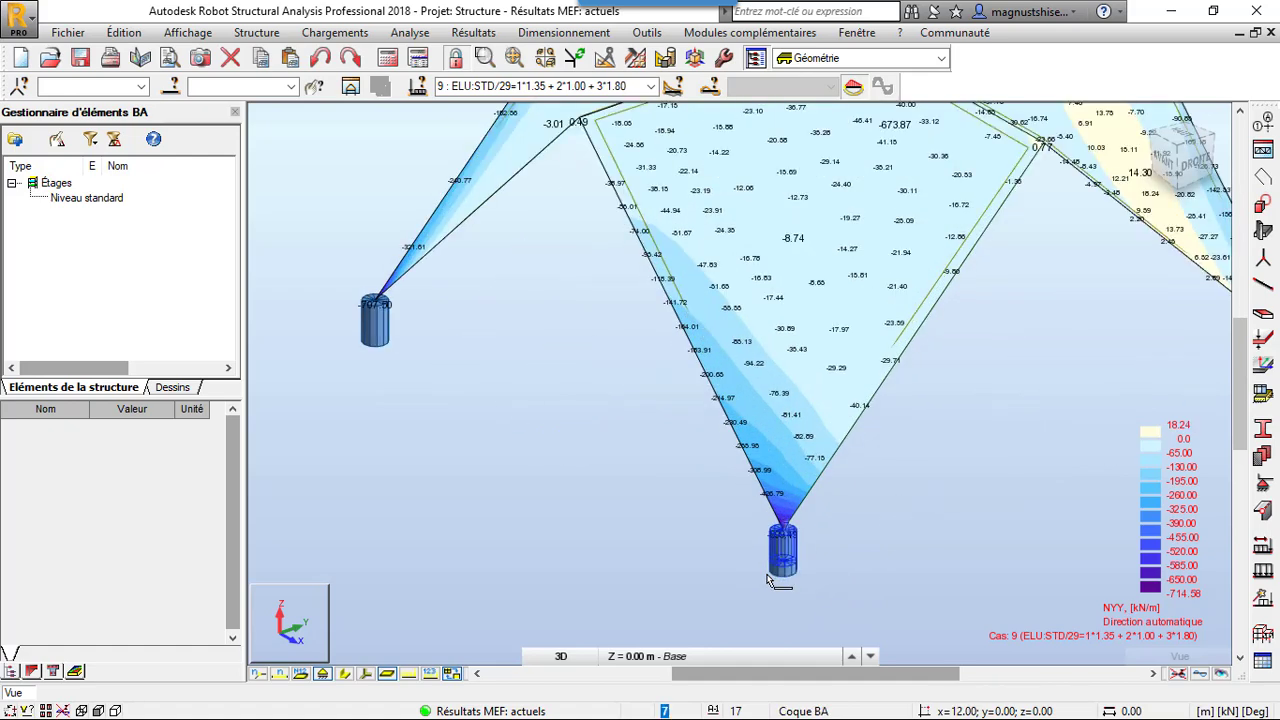
scroll(781, 580, "down", 4)
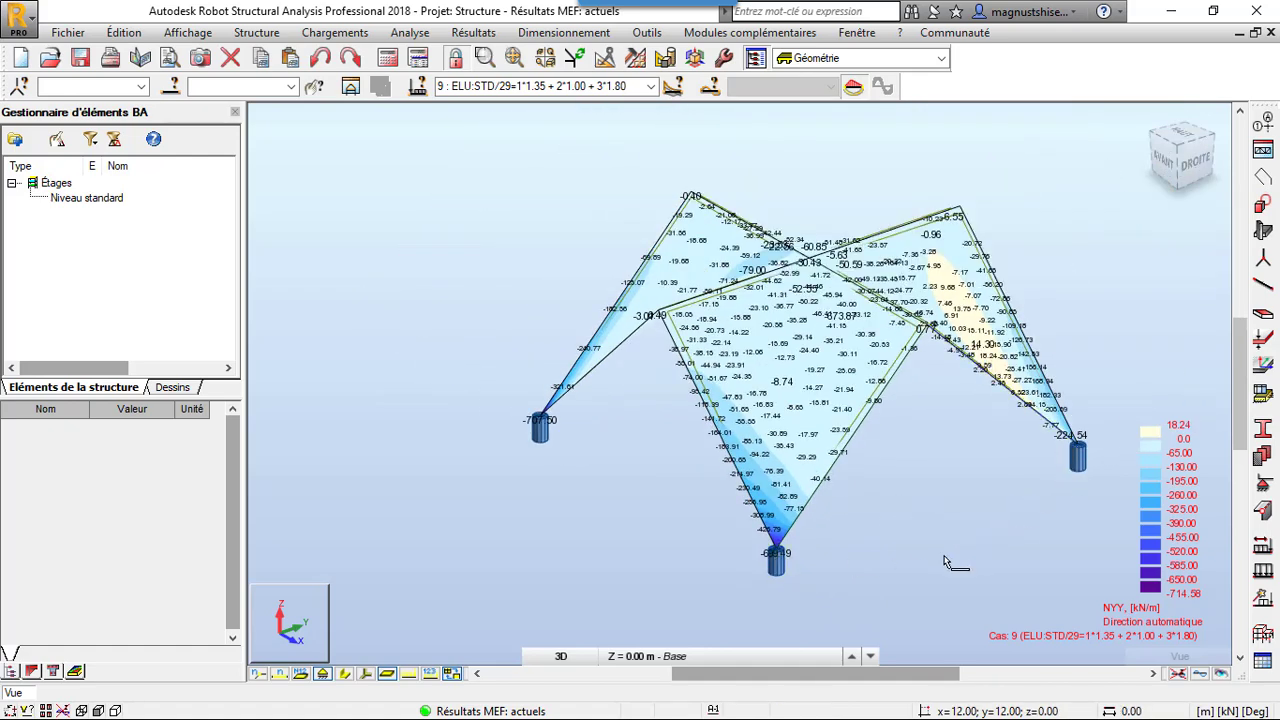
scroll(520, 424, "up", 5)
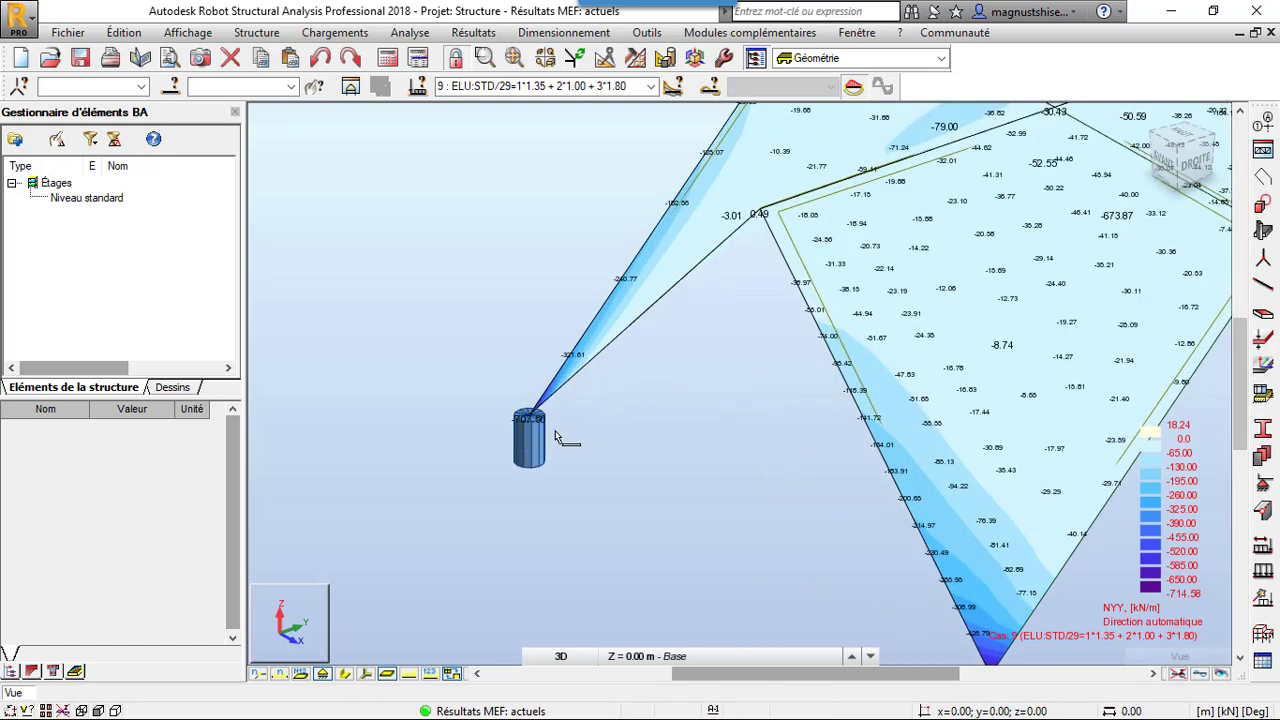
scroll(515, 440, "up", 1)
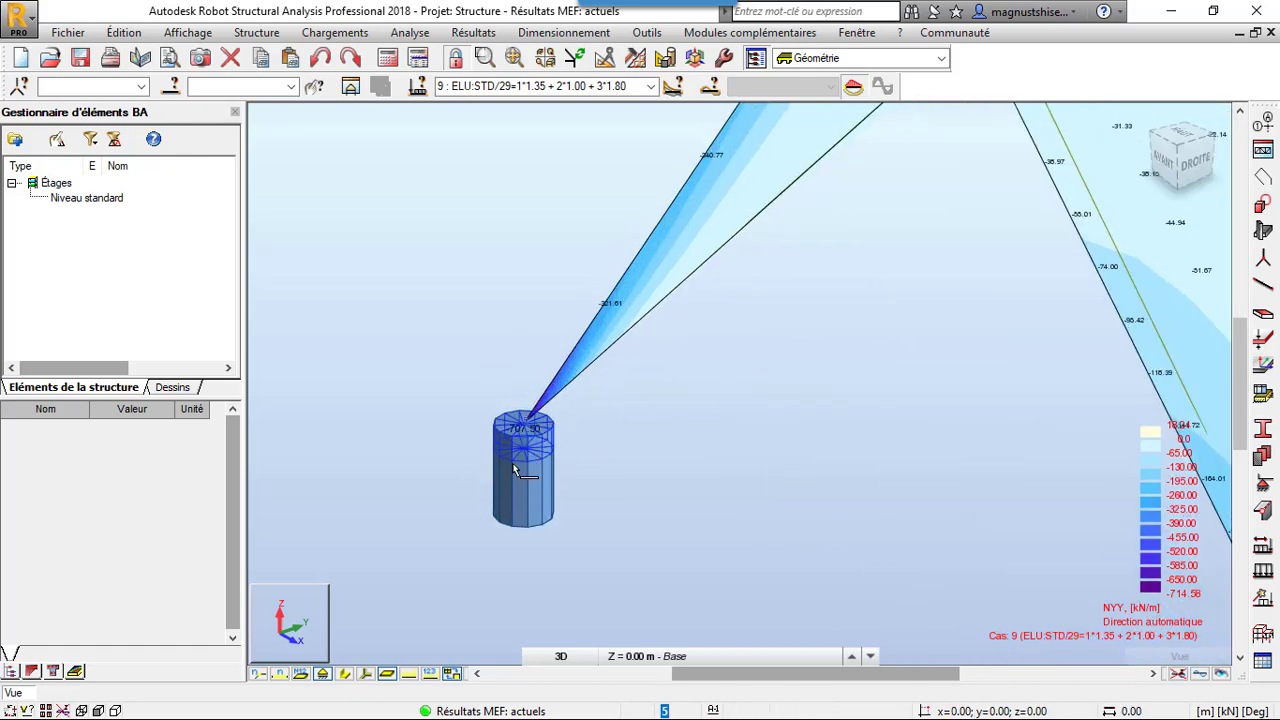
scroll(510, 432, "down", 3)
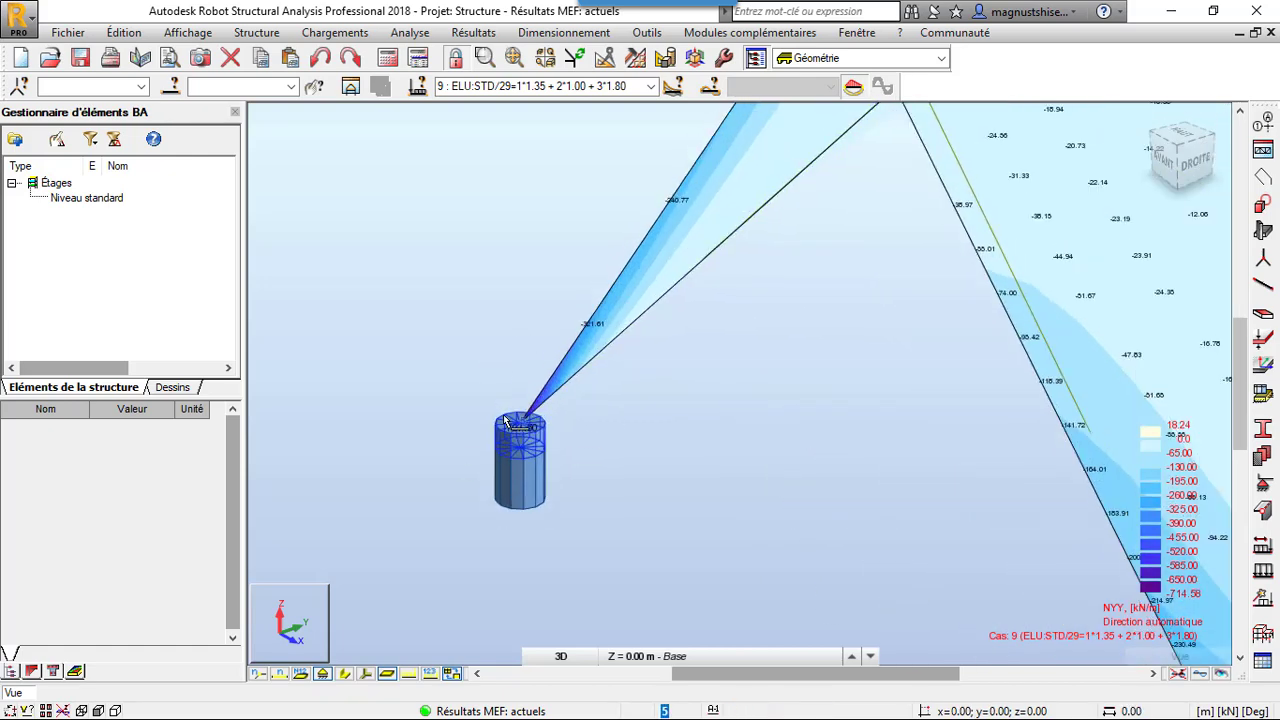
Clear the Nyy map from the panels by applying the maps dialog without any component selected, and close it
left_click_drag(471, 397, 600, 530)
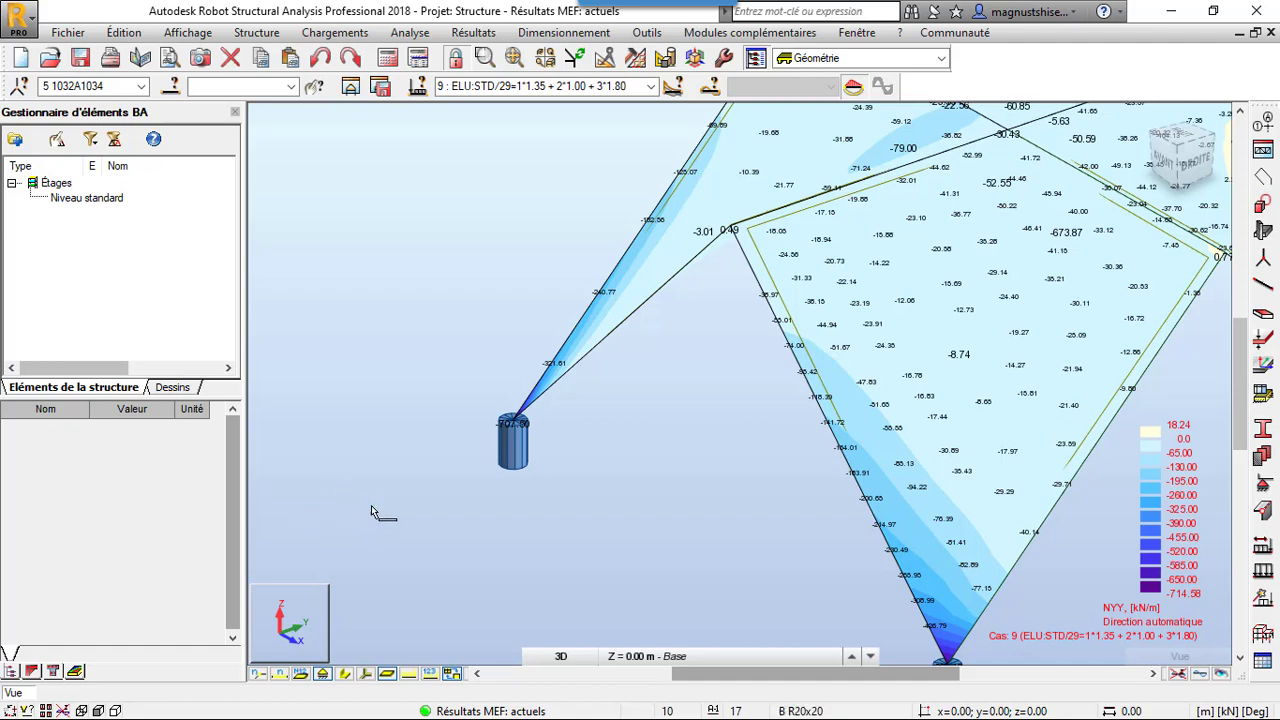
left_click(540, 34)
left_click(473, 32)
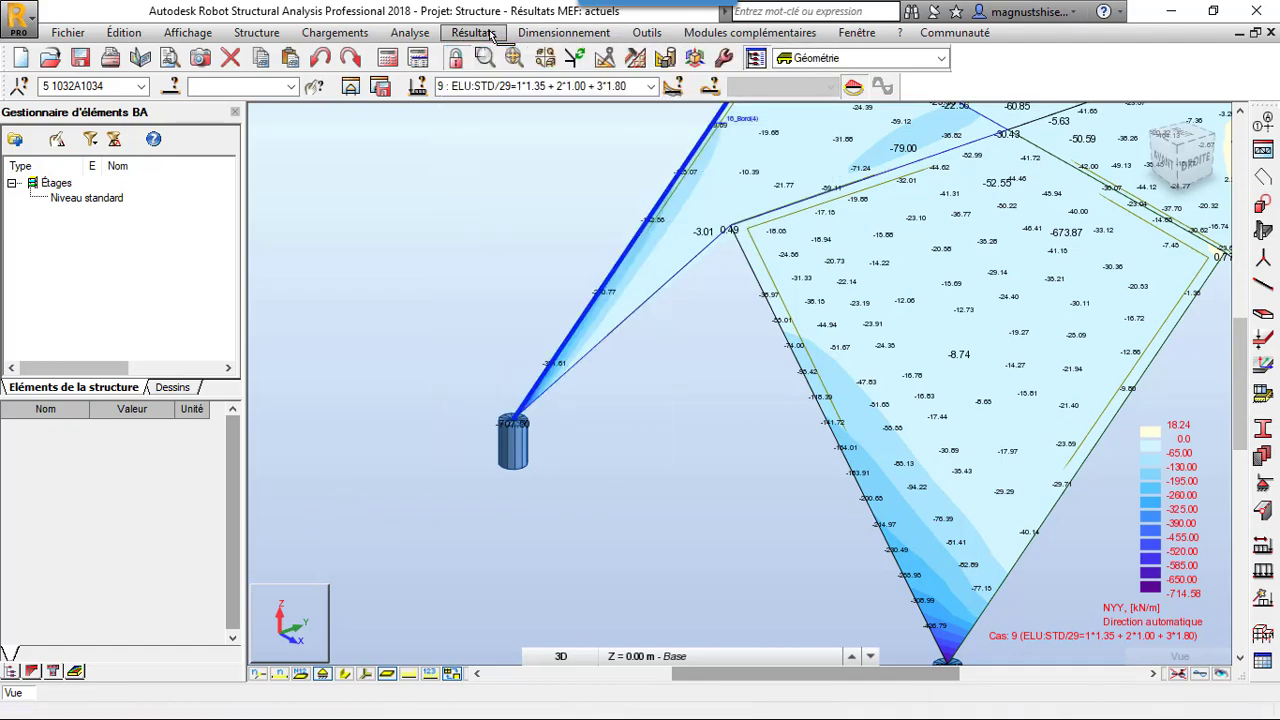
left_click(473, 32)
left_click(512, 138)
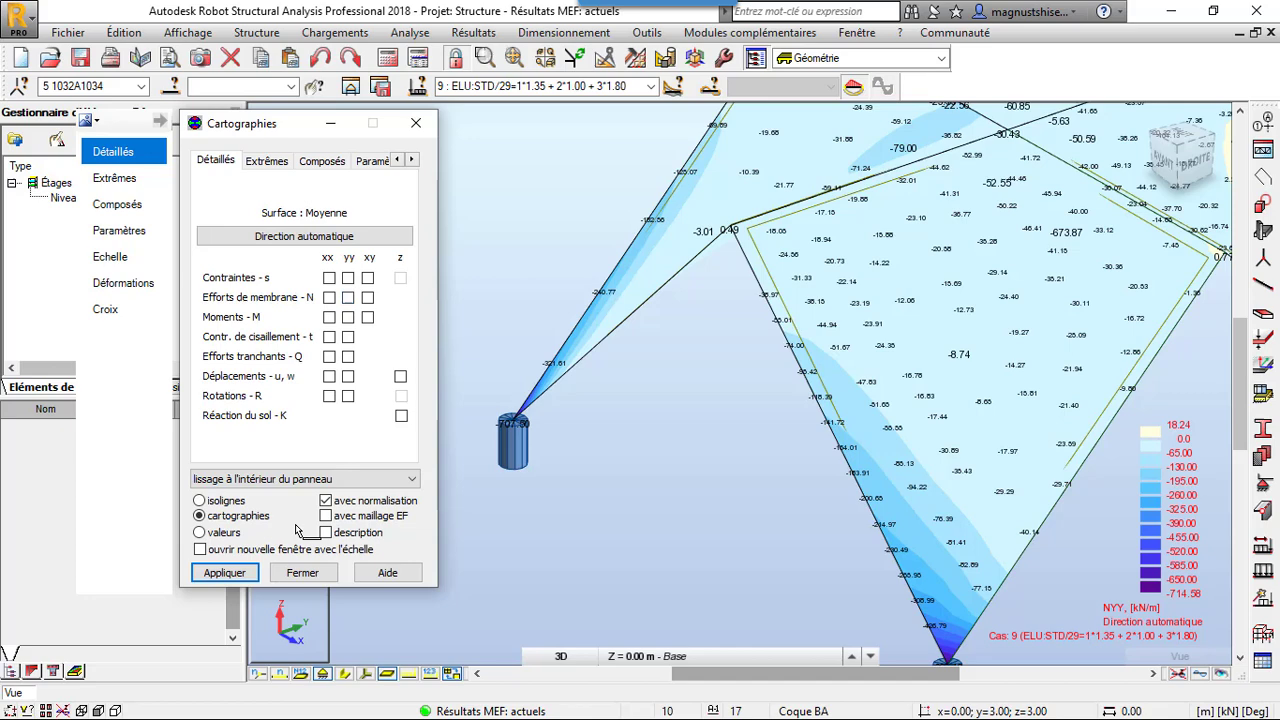
left_click(224, 573)
left_click(303, 573)
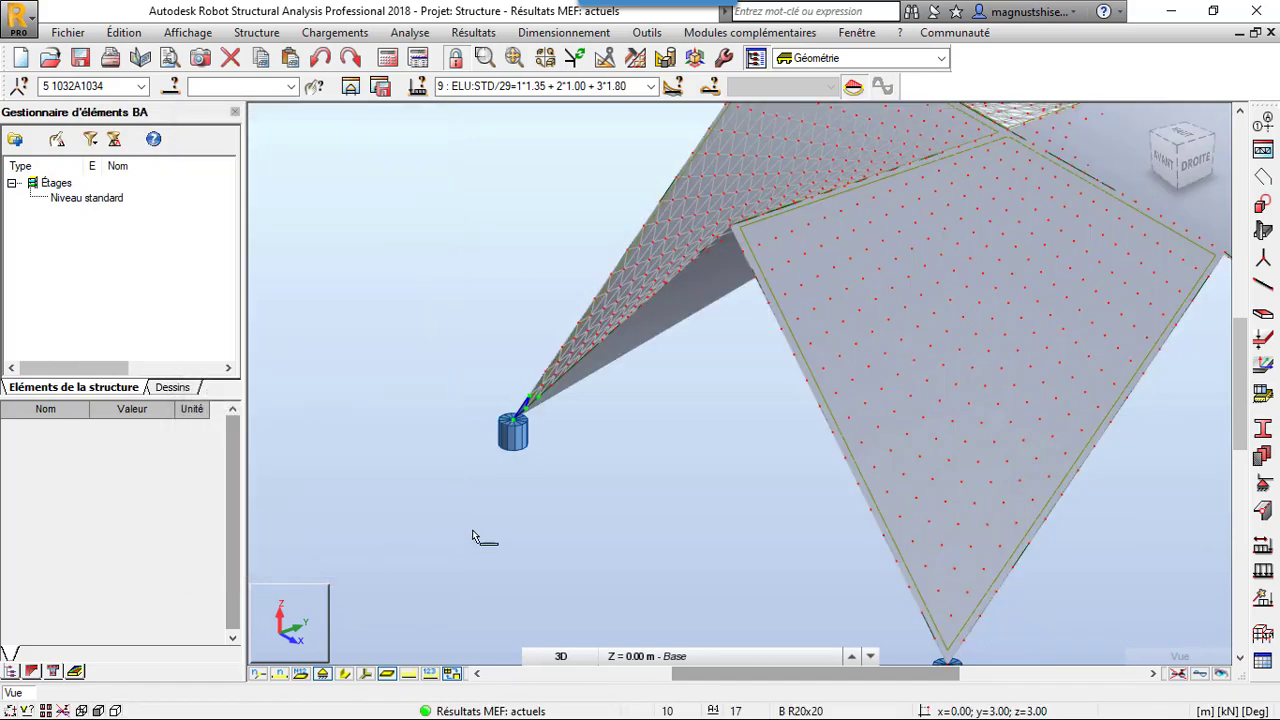
Select the support node at the shell's foot and start its footing design with the simple load cases, grouped by storey and geometry
left_click_drag(483, 405, 561, 493)
left_click(560, 493)
scroll(508, 427, "up", 4)
left_click_drag(455, 366, 540, 507)
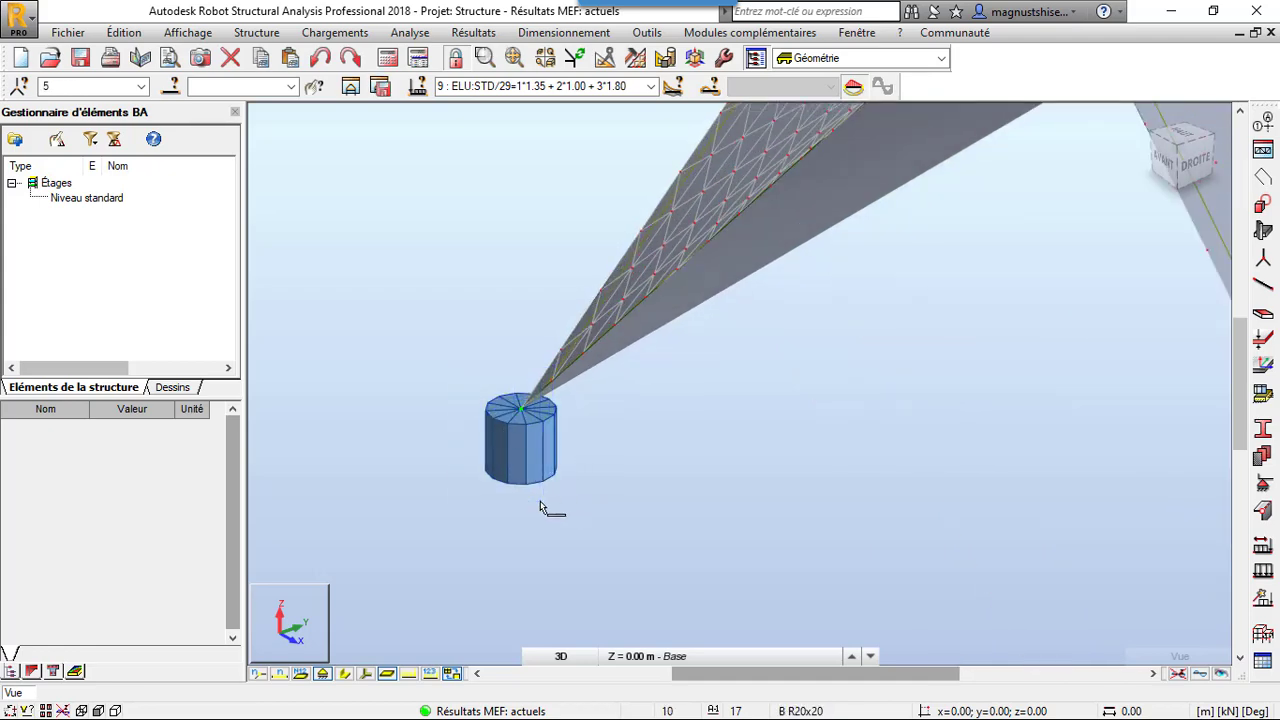
left_click(563, 33)
left_click(599, 240)
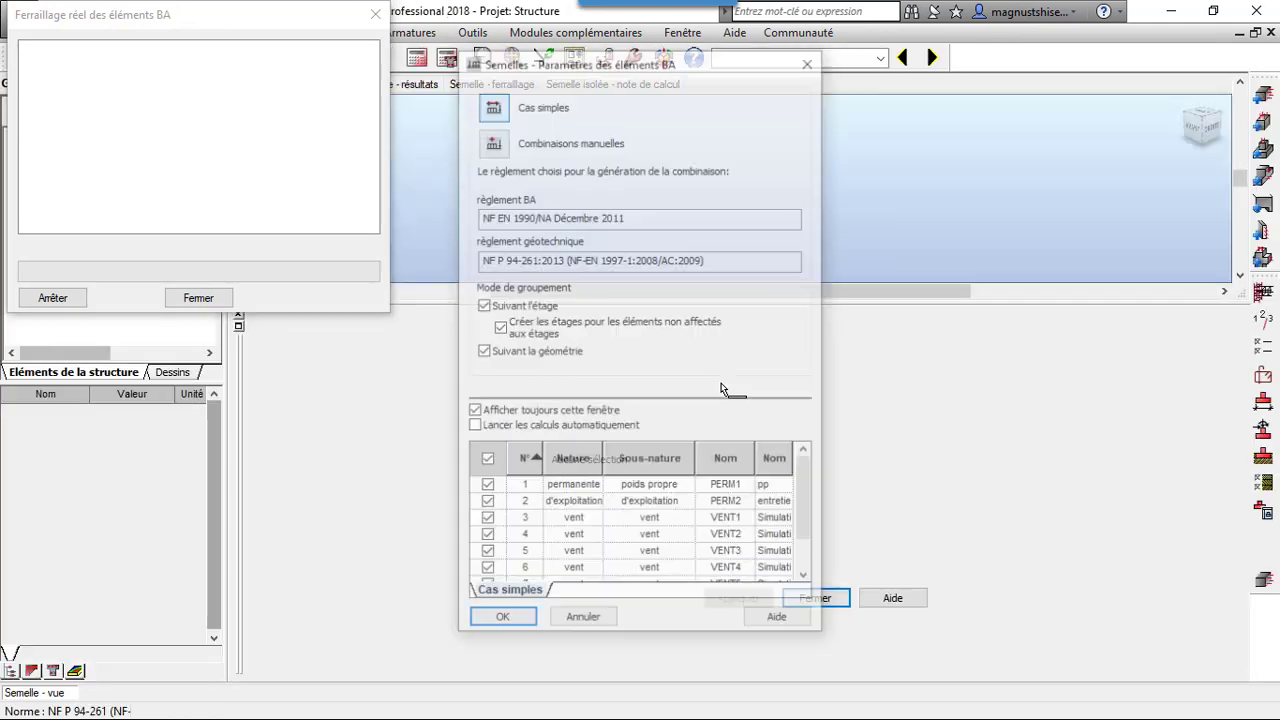
left_click(505, 621)
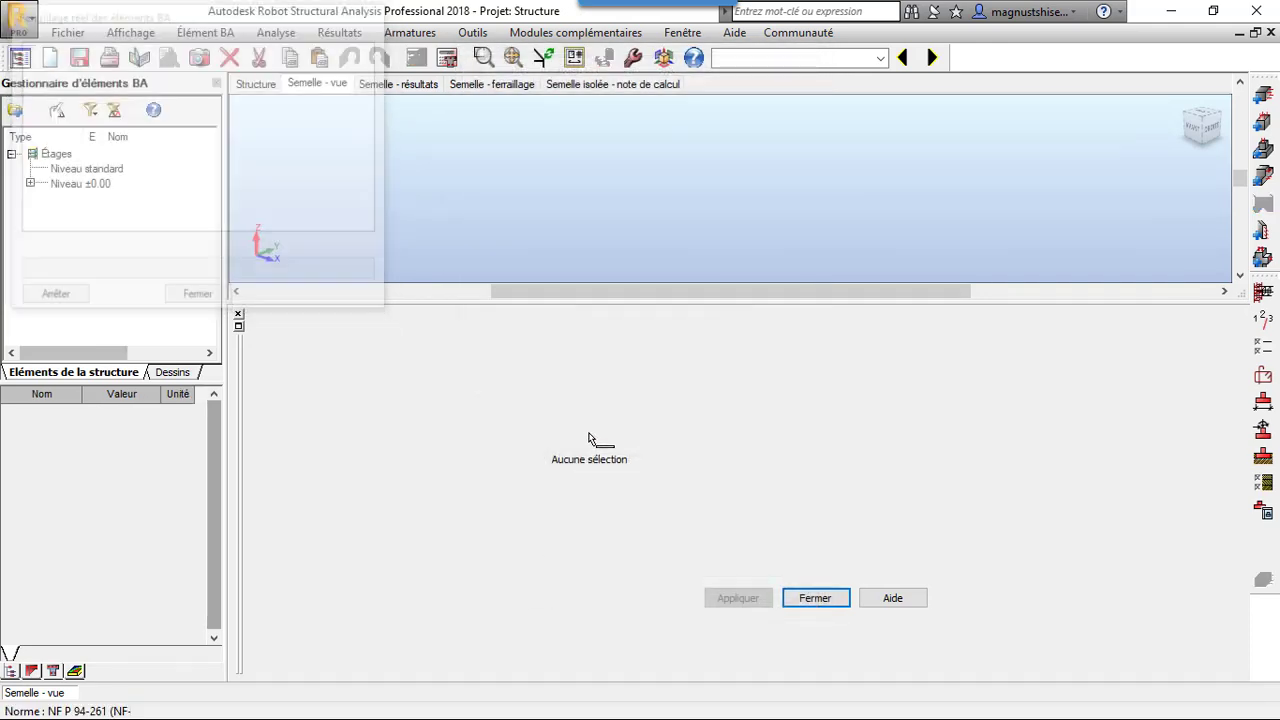
Expand level ±0.00 in the concrete elements manager and open the definition of footing Semelle5
left_click(31, 184)
double_click(122, 197)
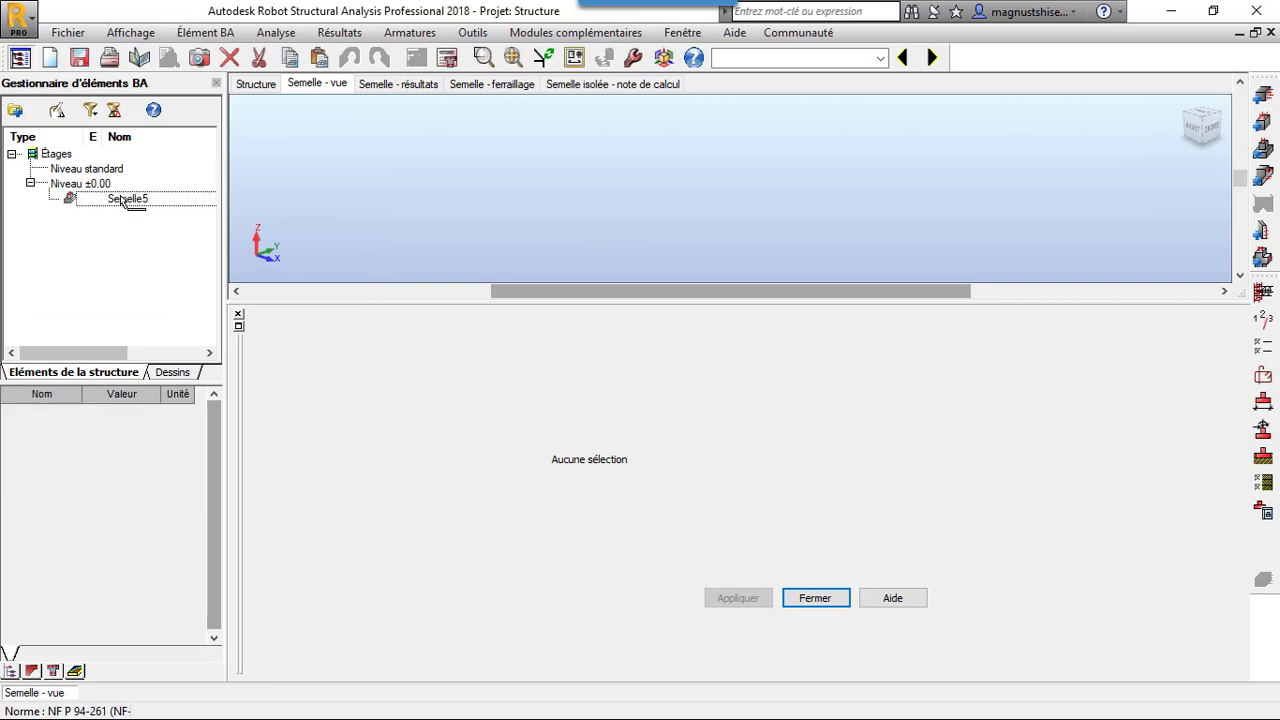
left_click(169, 265)
left_click(148, 203)
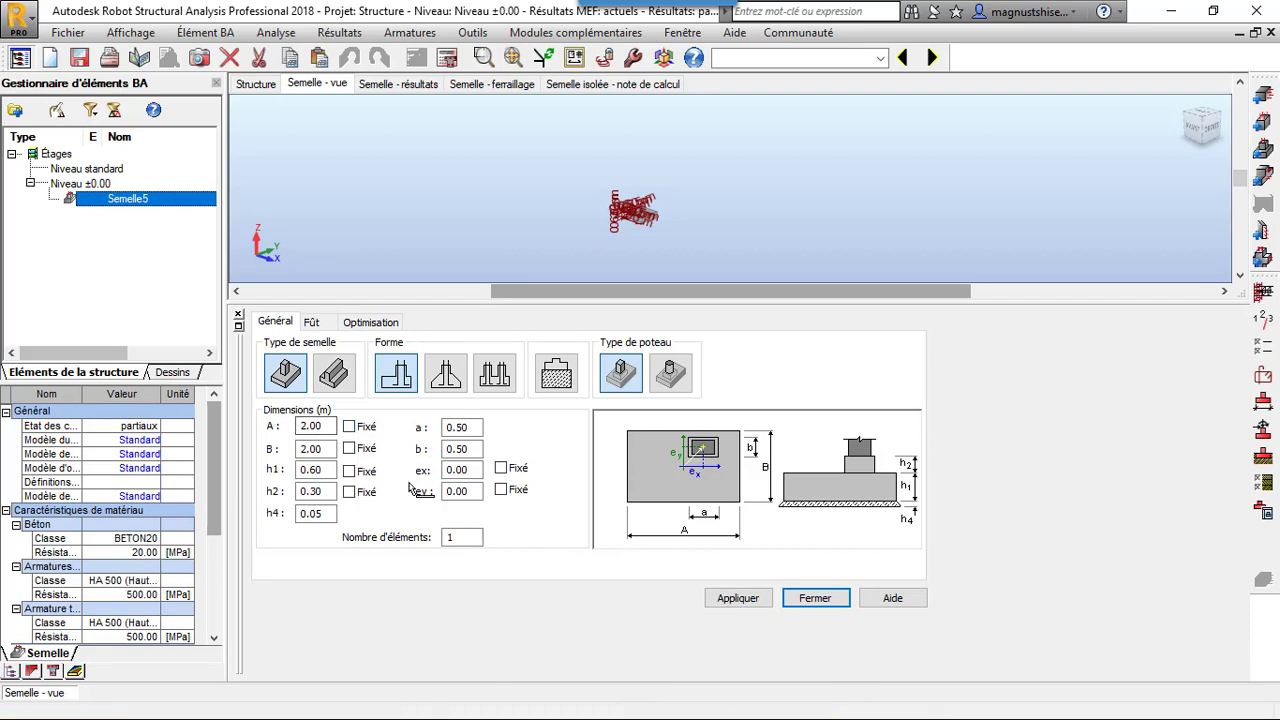
Set the footing's plan dimensions A and B to 3 m and its height h2 to 1.40 m
double_click(308, 428)
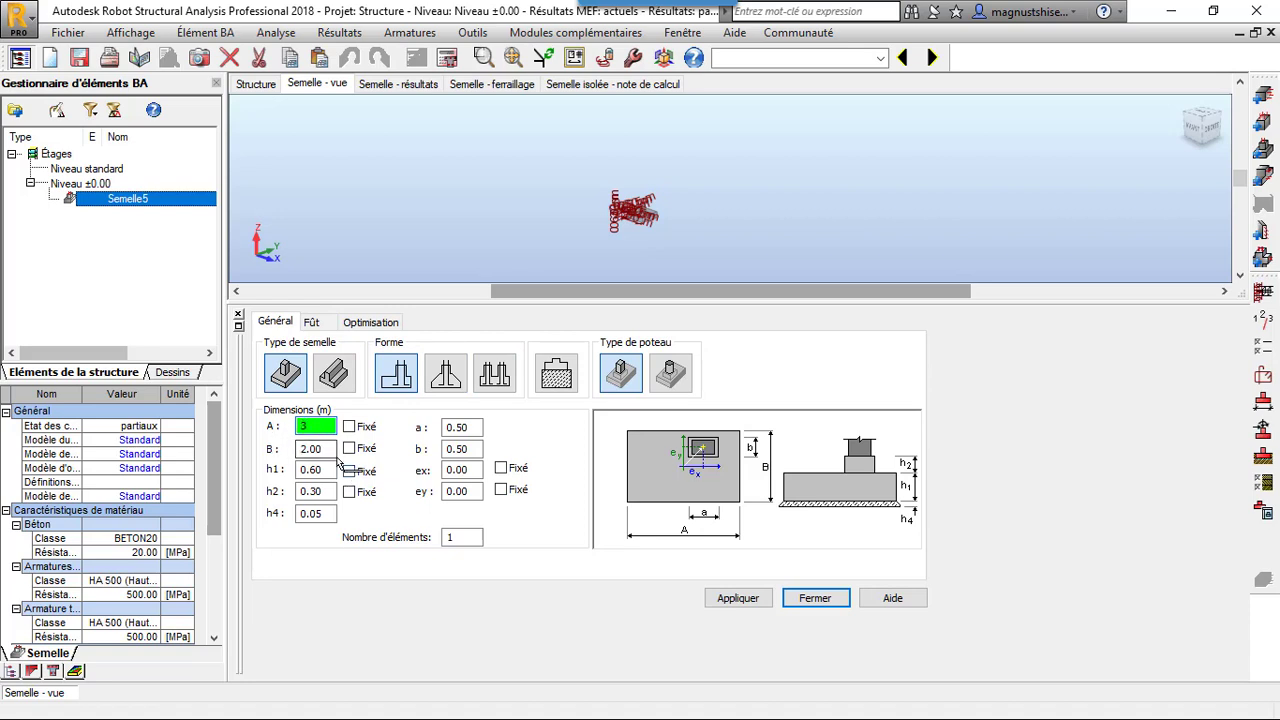
key("Tab")
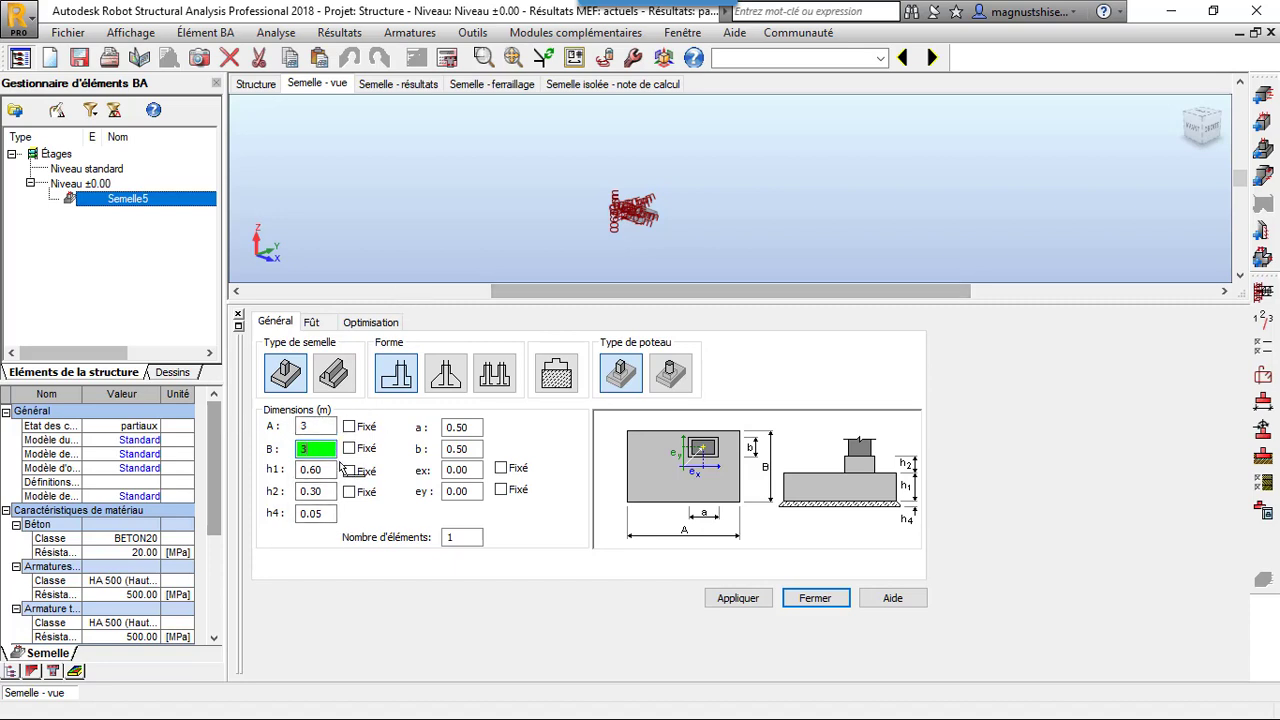
double_click(310, 492)
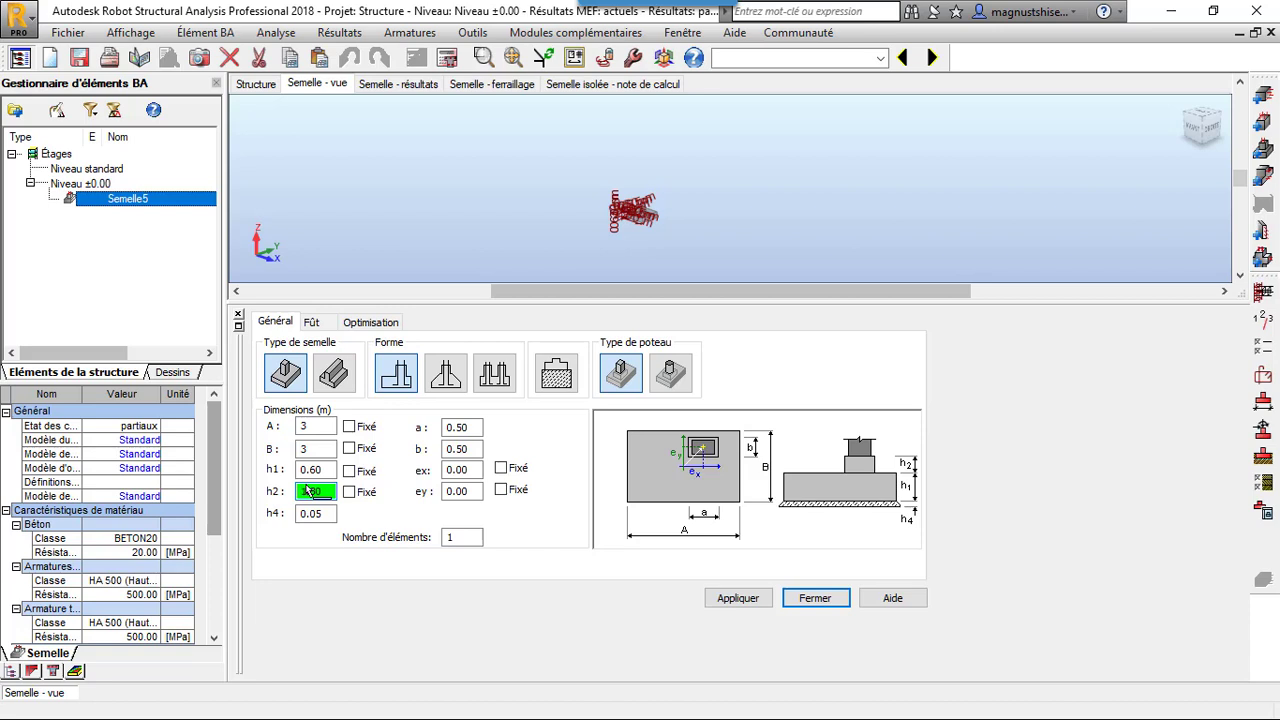
type("1.30")
Work out the footing's required thickness with the calculator, starting from 3 minus 0.5, and close the calculator
left_click(325, 474)
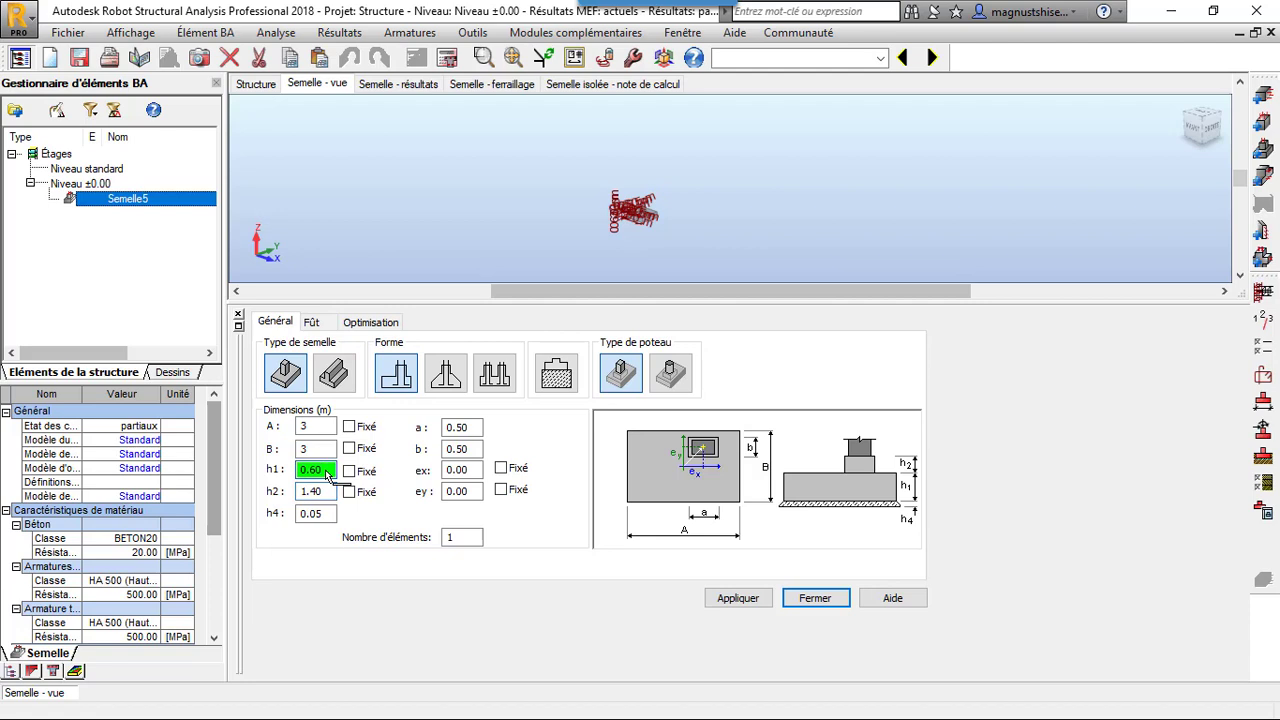
double_click(325, 472)
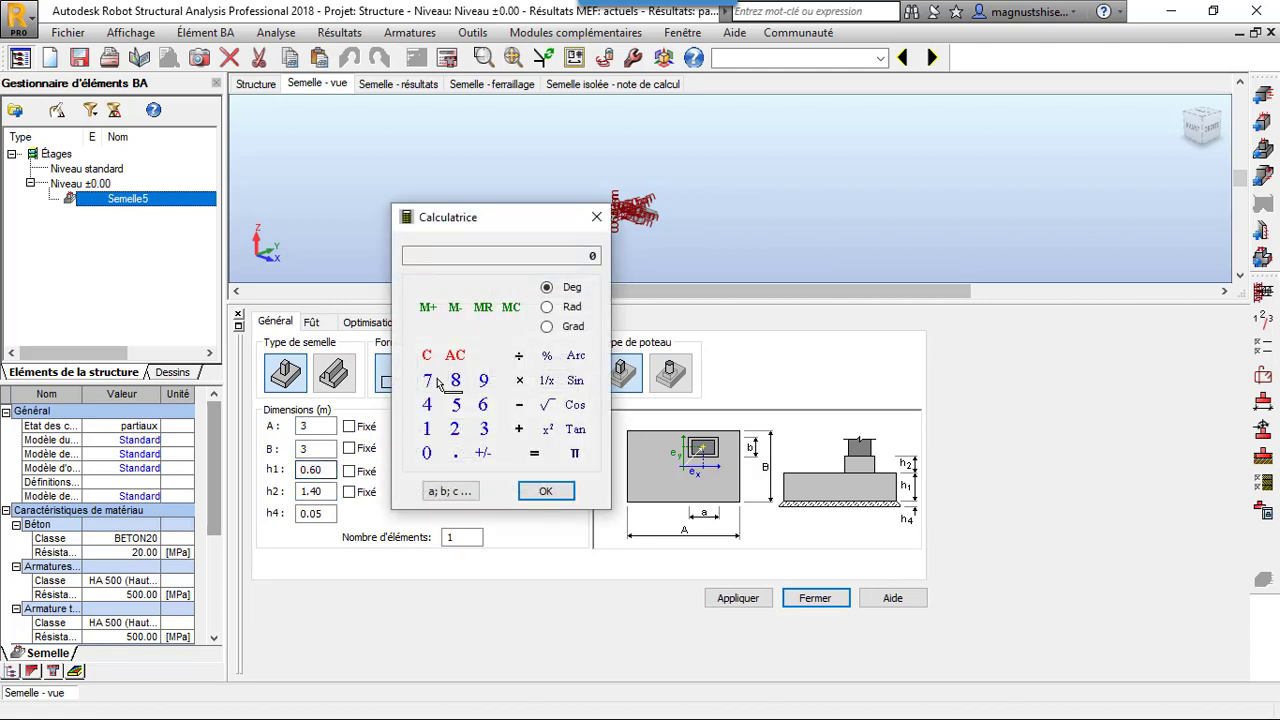
left_click(484, 429)
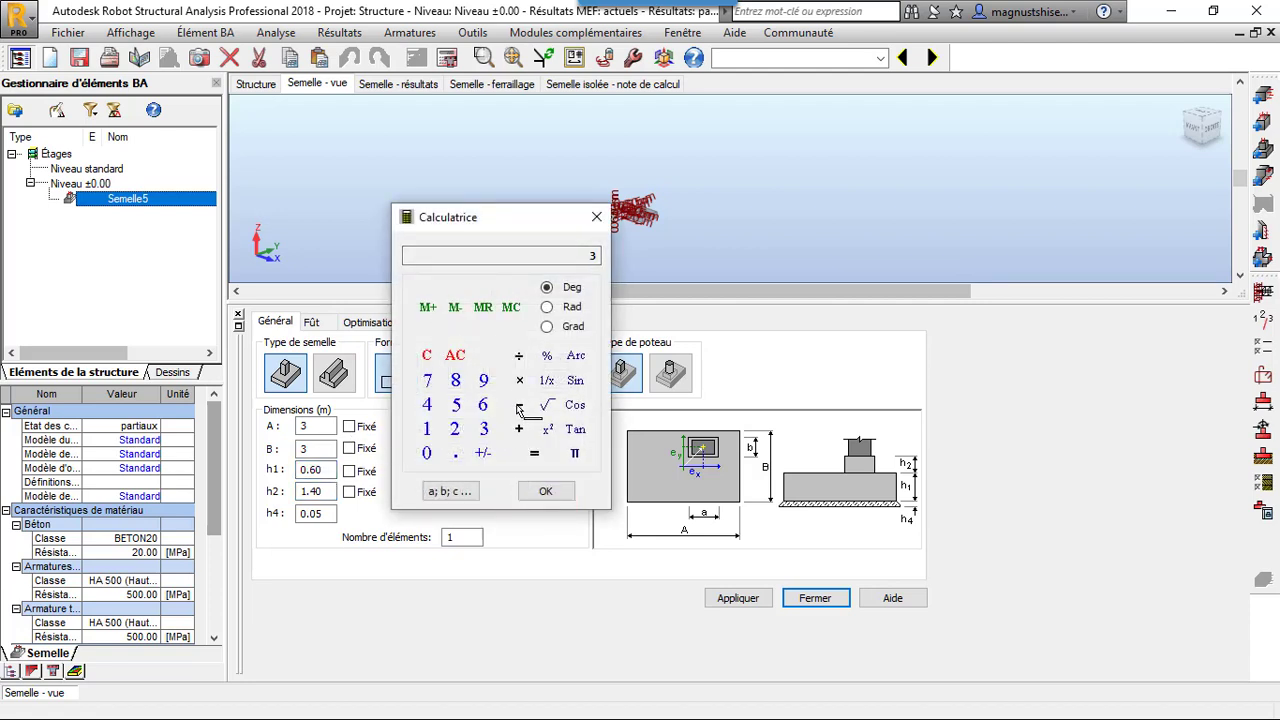
left_click(517, 405)
left_click(427, 453)
left_click(454, 453)
left_click(455, 403)
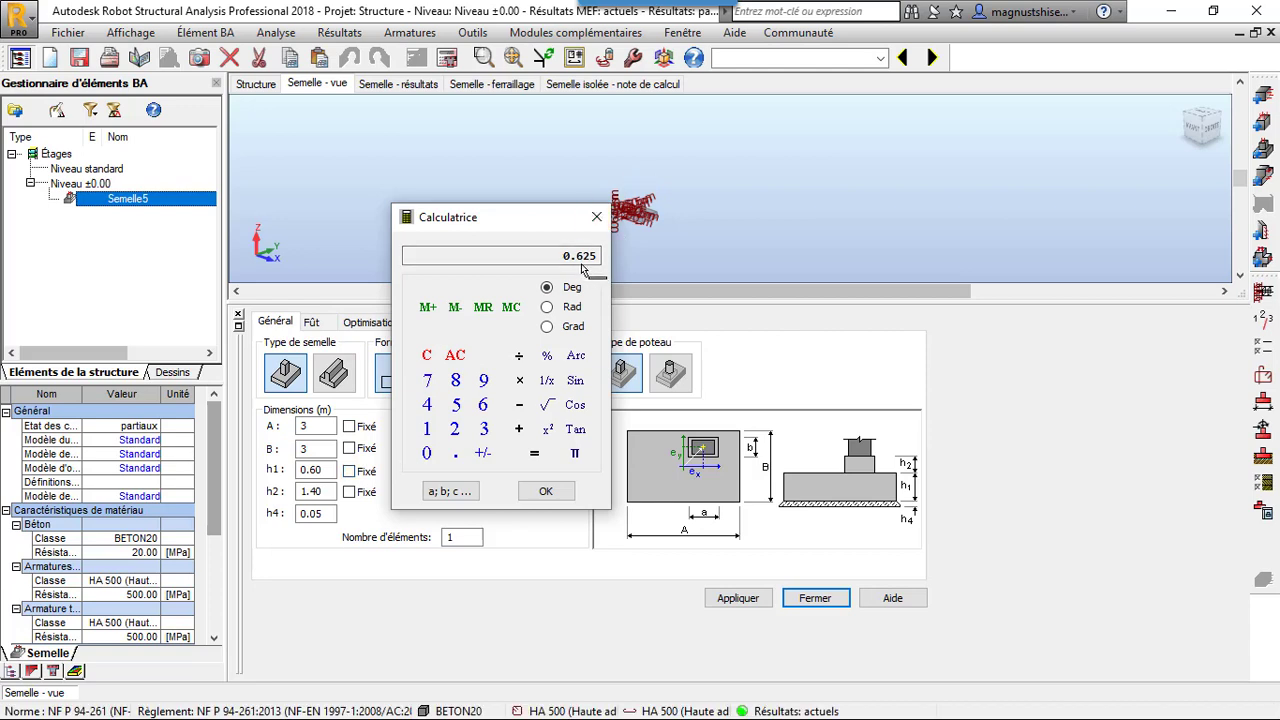
left_click(597, 217)
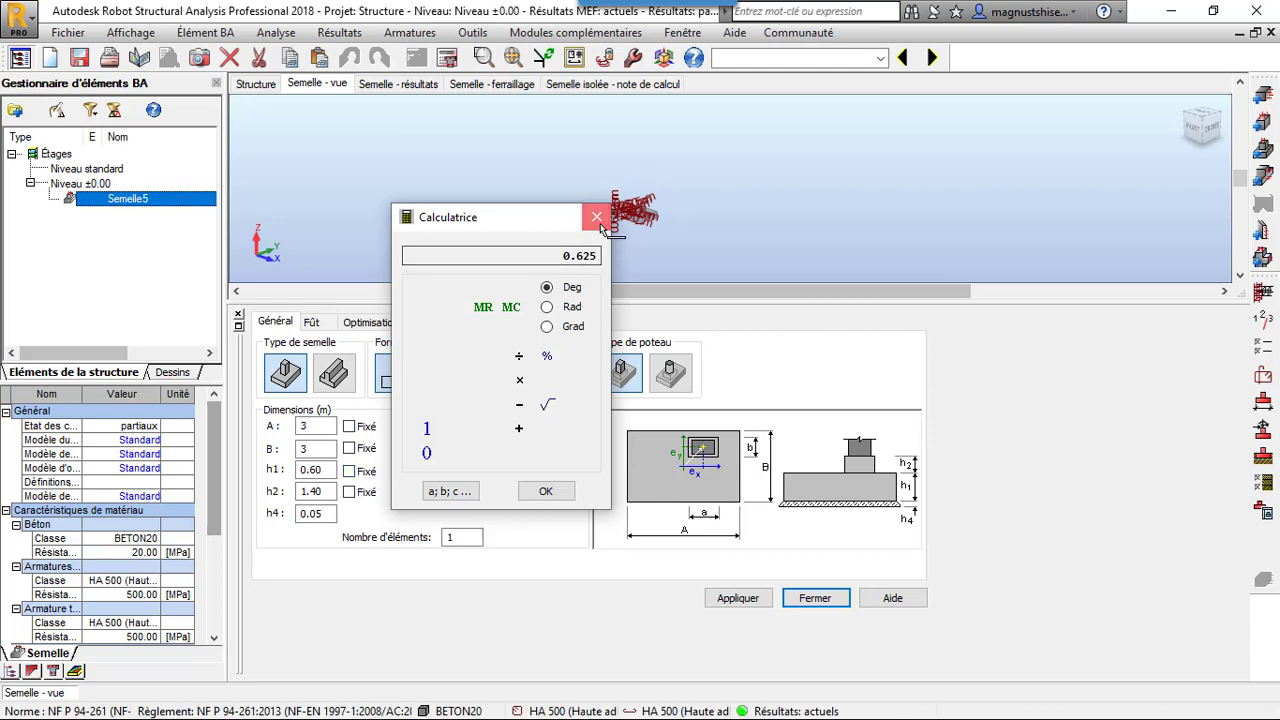
Set the footing's height h1 to 0.80 m and h2 to 1.20 m, and apply the dimensions
double_click(315, 475)
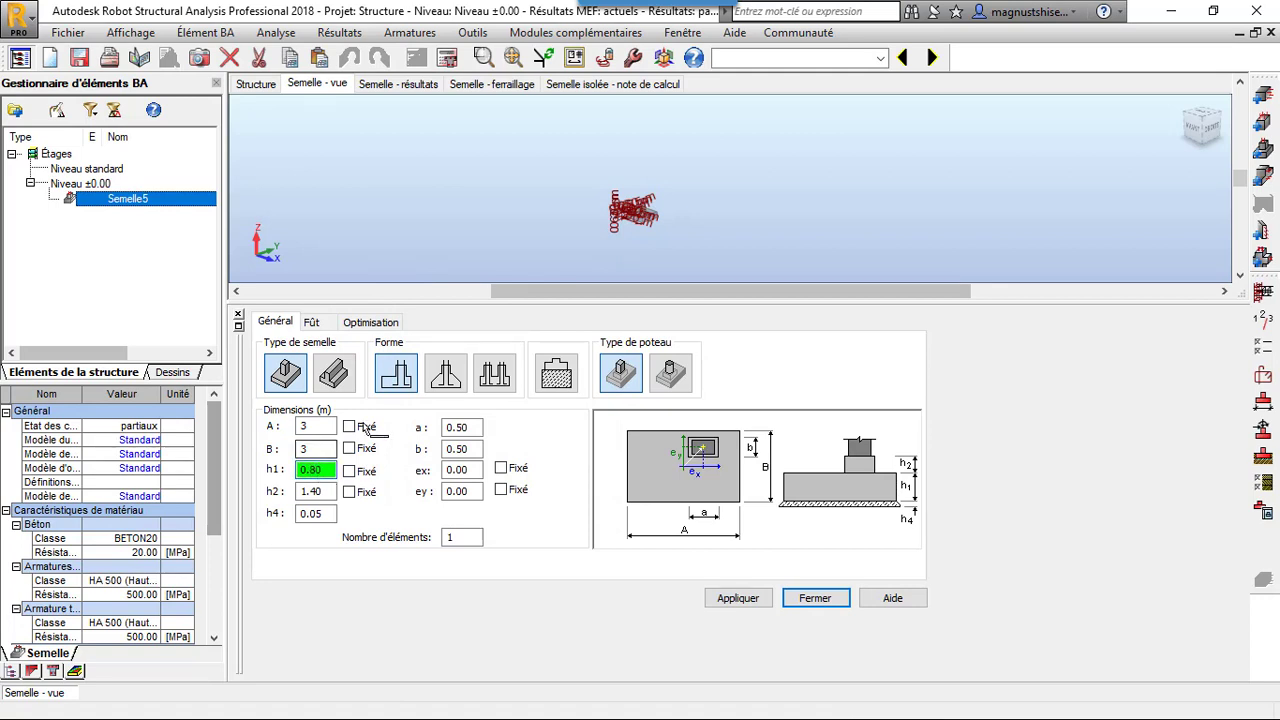
double_click(315, 495)
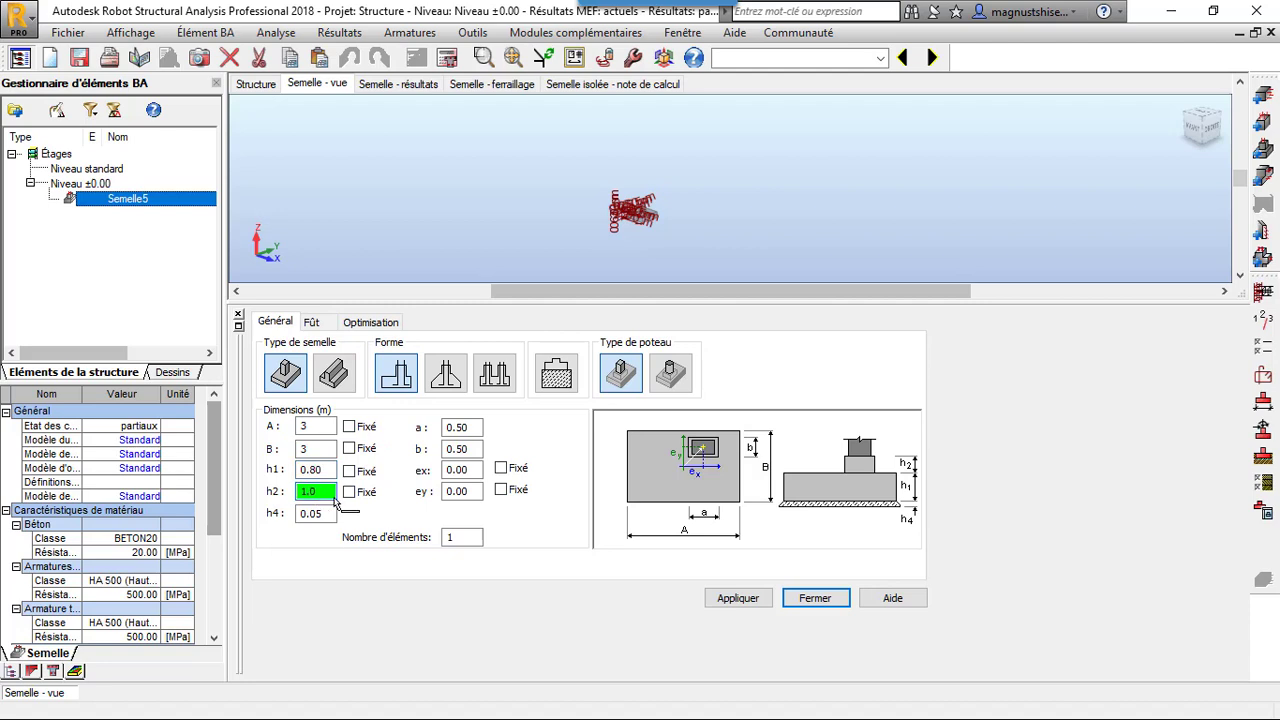
left_click(720, 603)
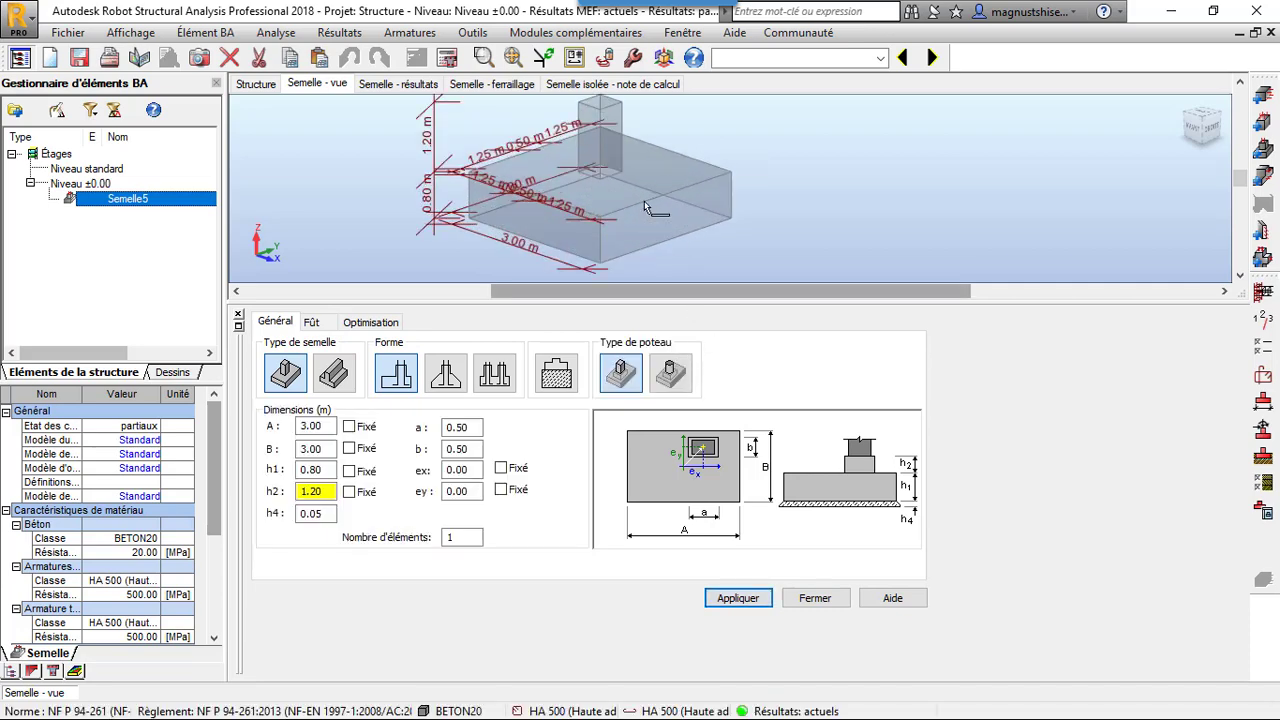
Open the footing's soil parameters and change the first soil layer to Sables et graves compacts
left_click(1265, 456)
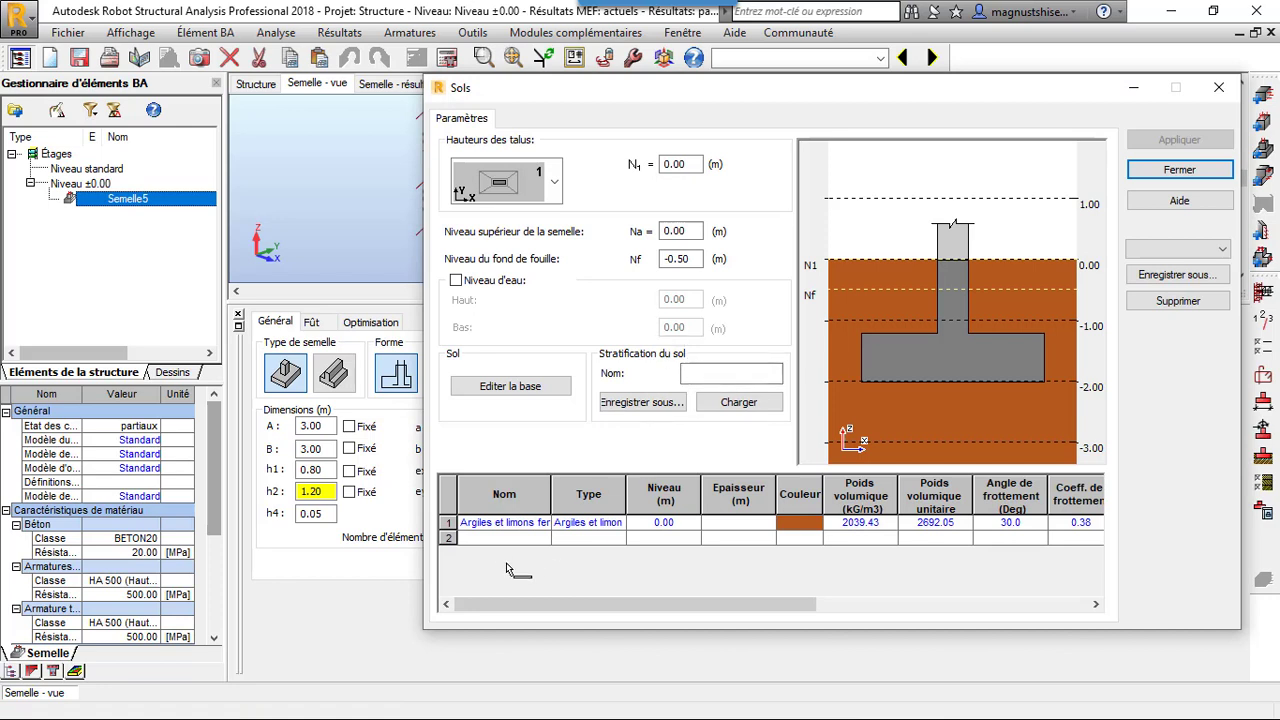
left_click(541, 522)
left_click(541, 522)
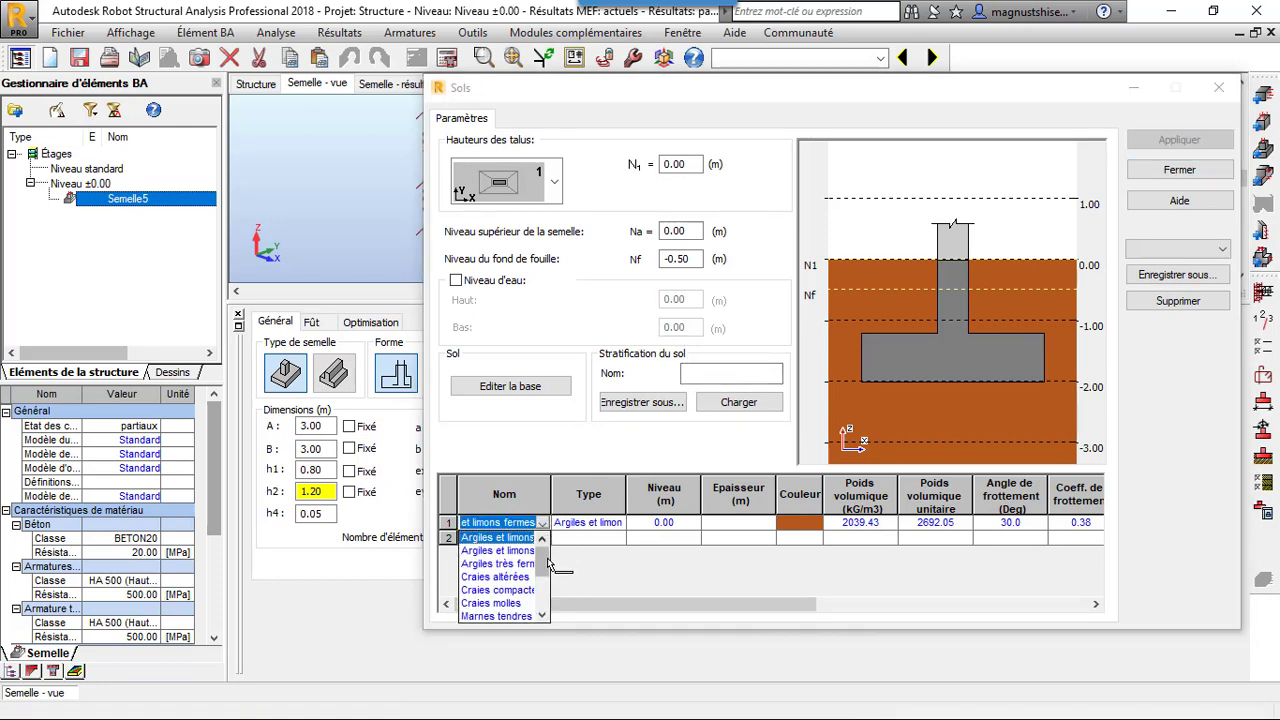
left_click_drag(547, 563, 547, 584)
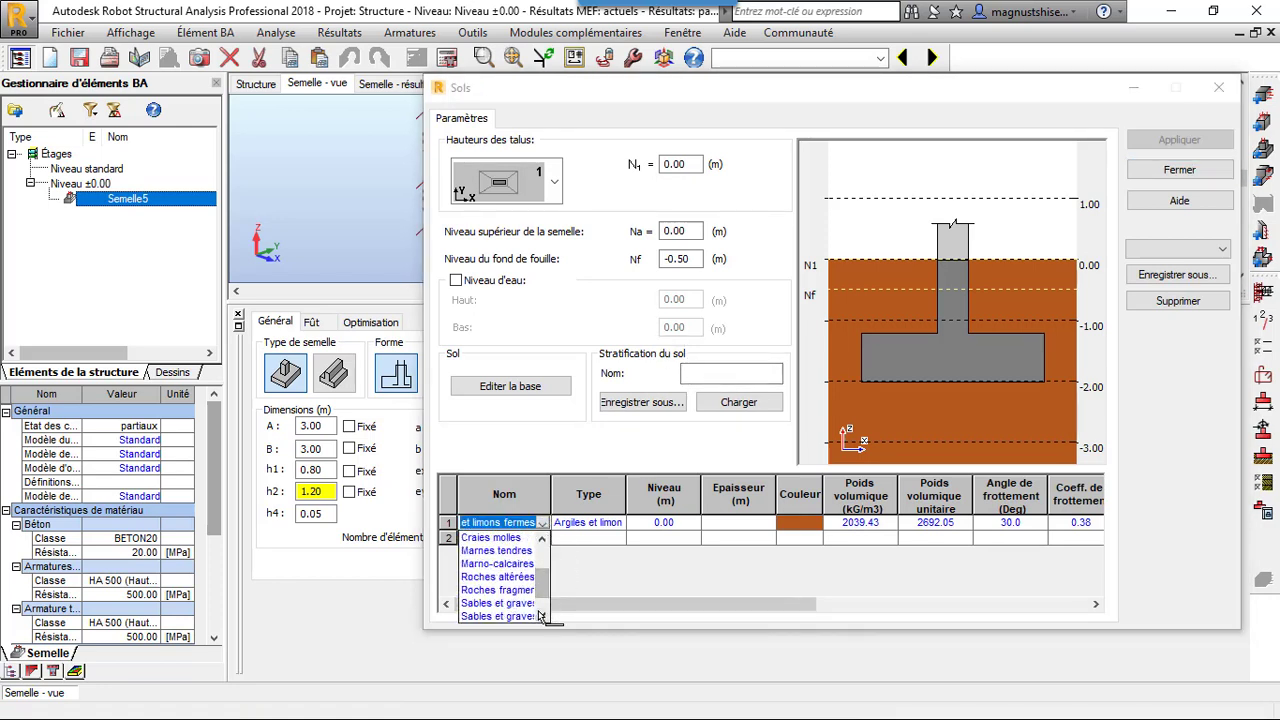
left_click(540, 616)
left_click(510, 592)
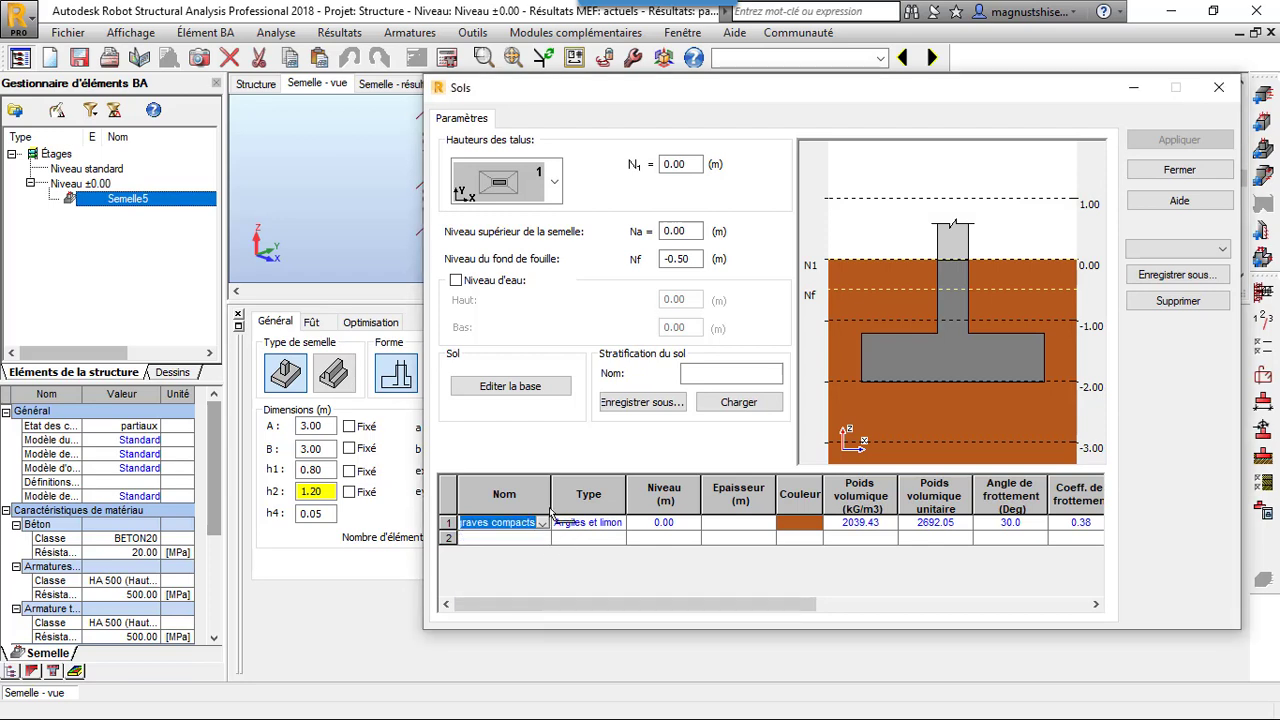
Set the excavation bottom level Nf to -2.05 m, apply the soil parameters and close the soil dialog
left_click(677, 260)
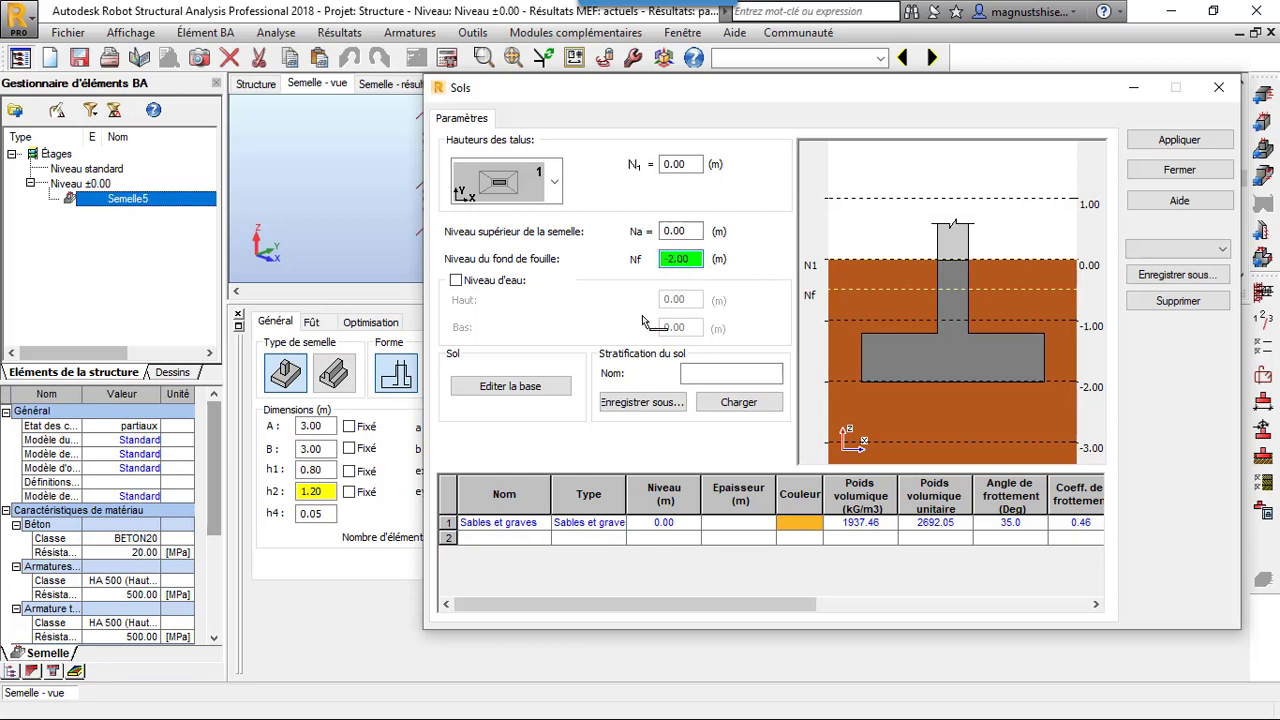
left_click(1196, 140)
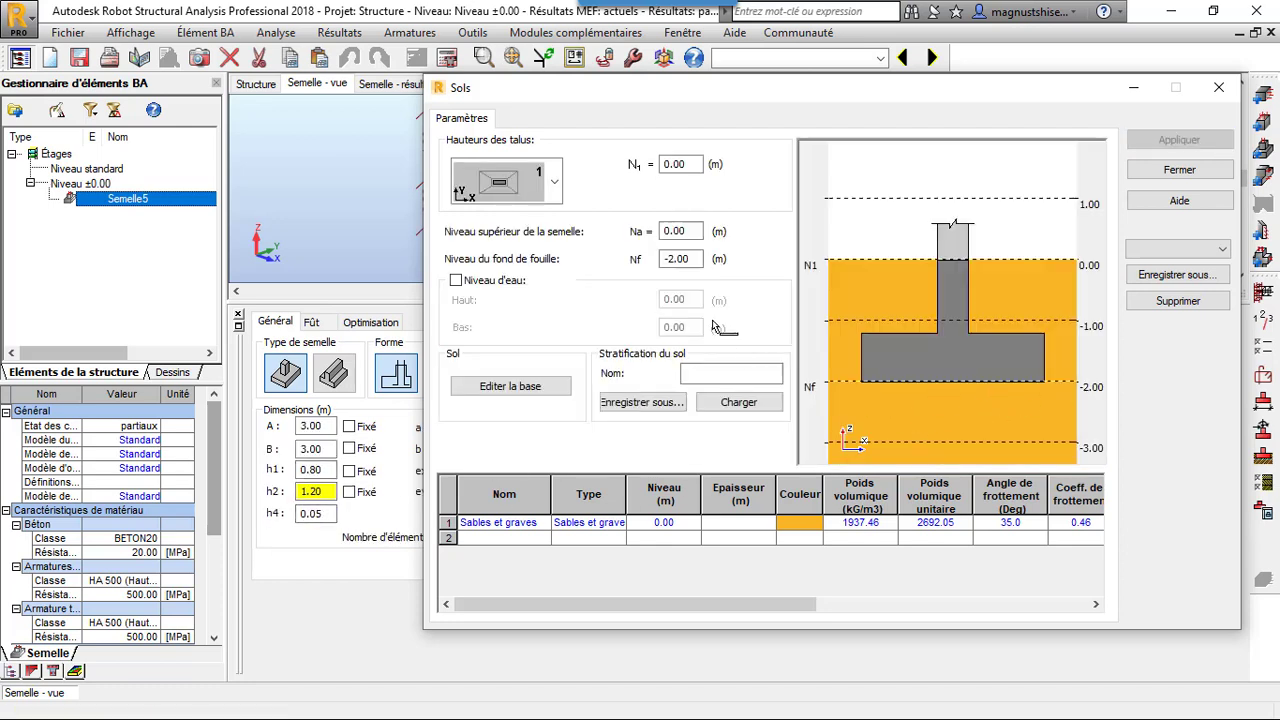
left_click(690, 259)
key("BackSpace")
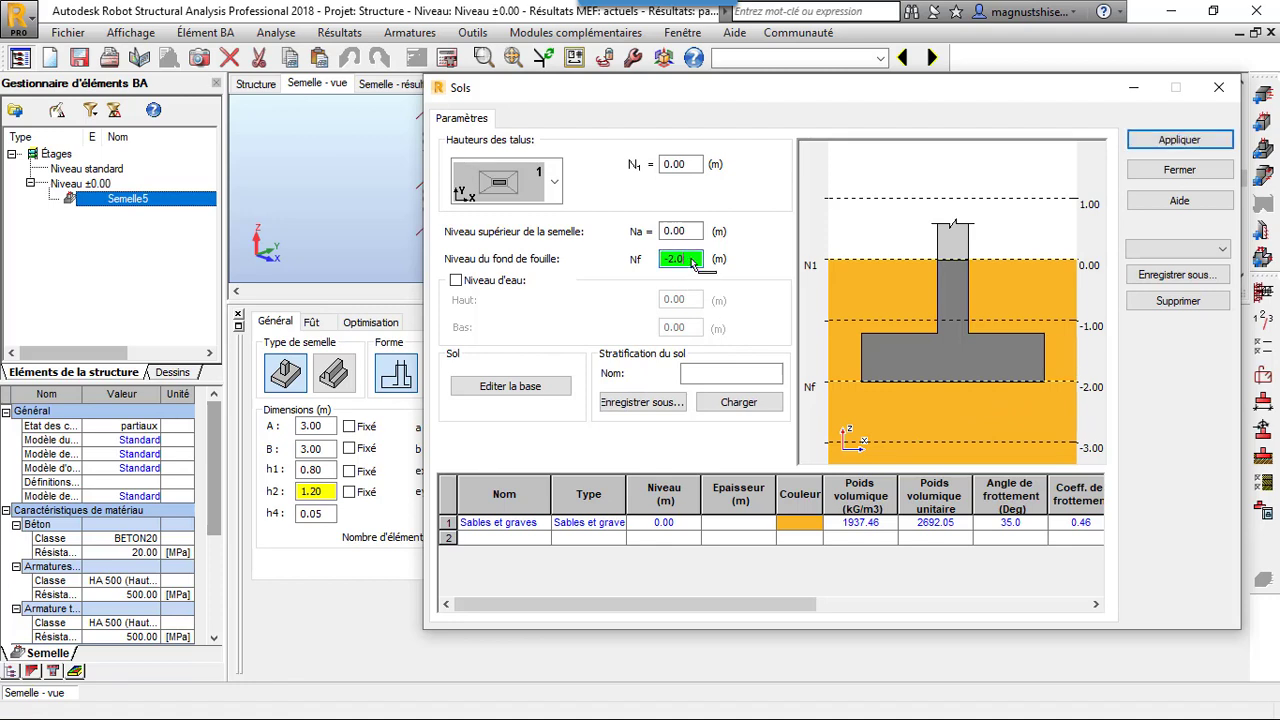
left_click(1172, 145)
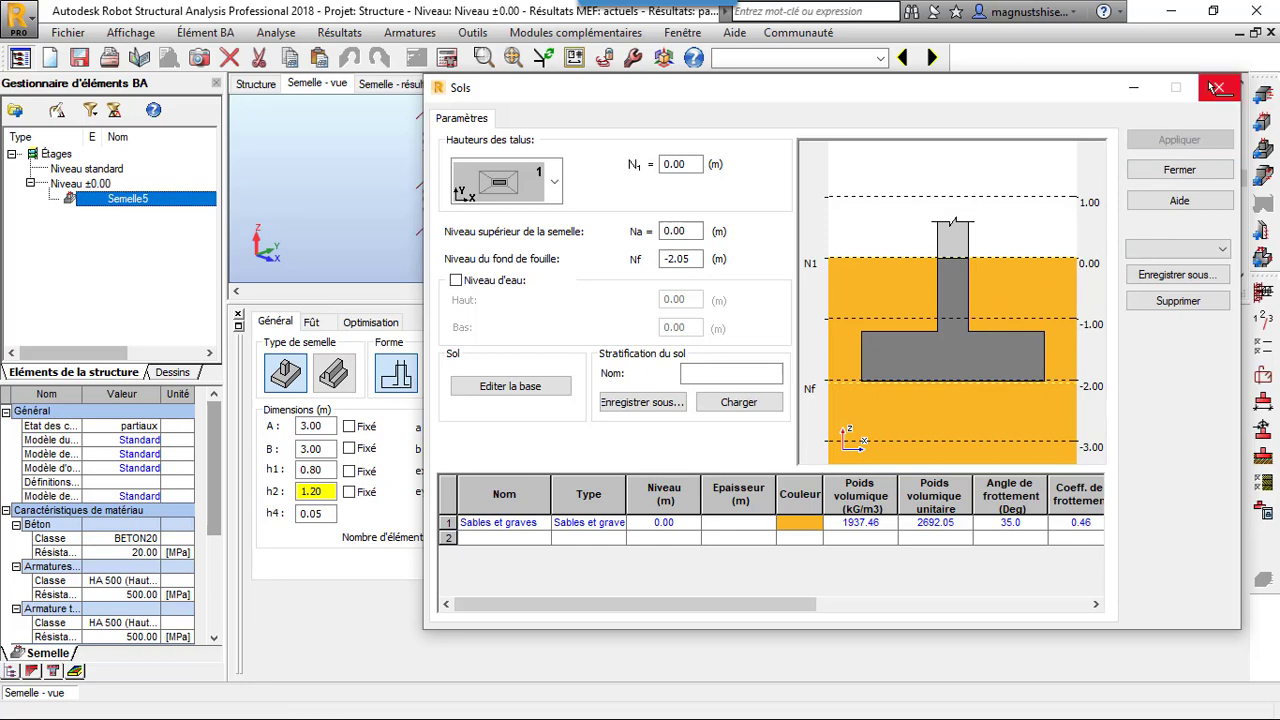
left_click(1214, 87)
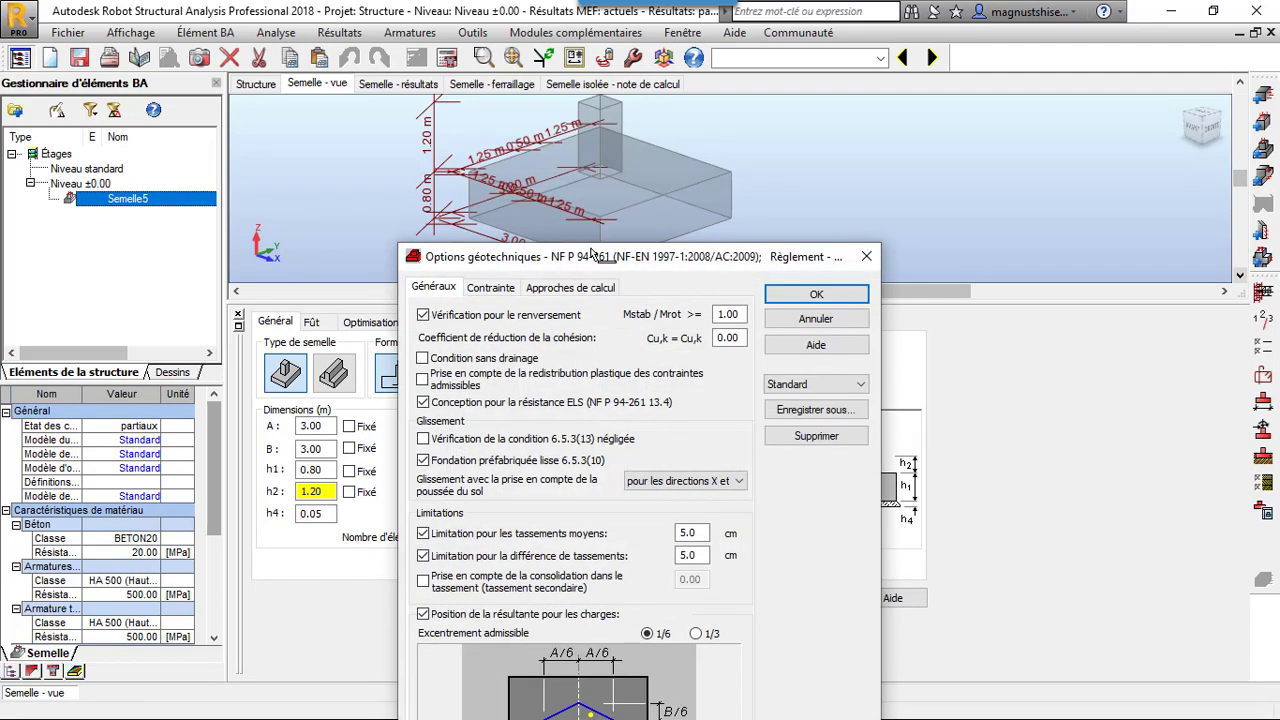
Leave the geotechnical options and set the job's design codes to DTU 13.12 for geotechnics and BAEL 91 mod. 99 for reinforced concrete
left_click(866, 256)
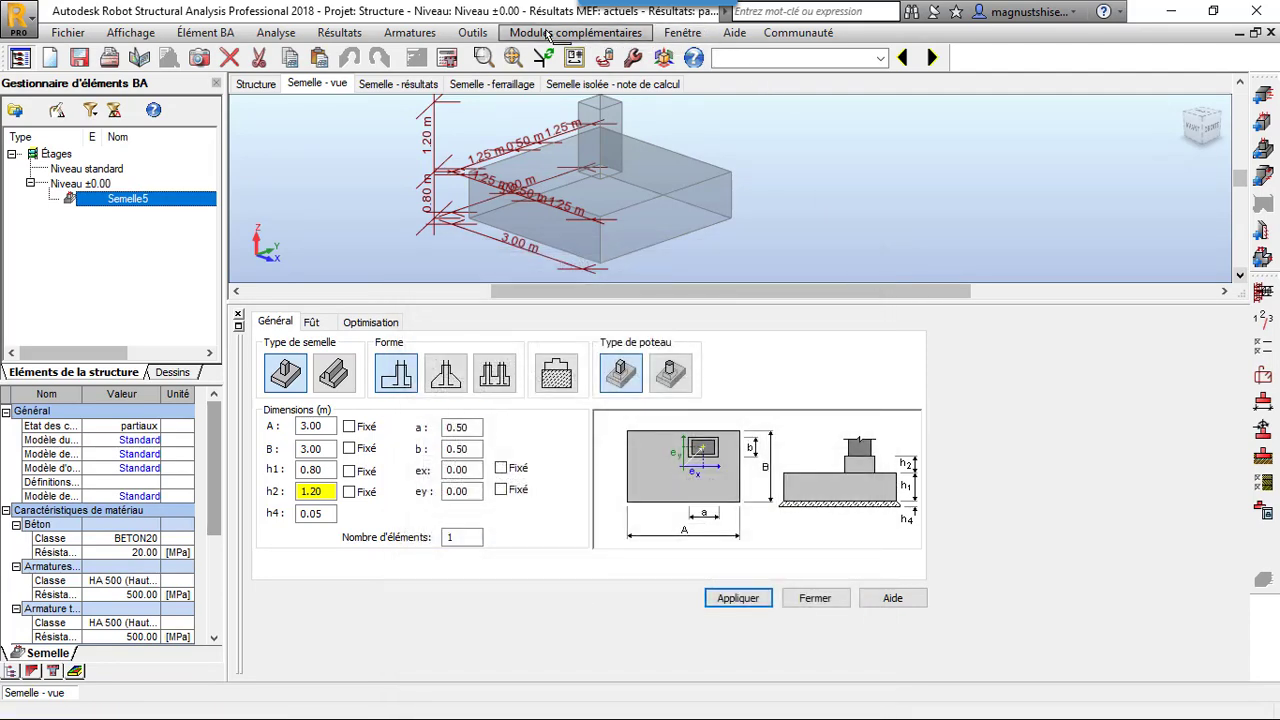
left_click(489, 35)
left_click(514, 36)
left_click(488, 36)
left_click(540, 119)
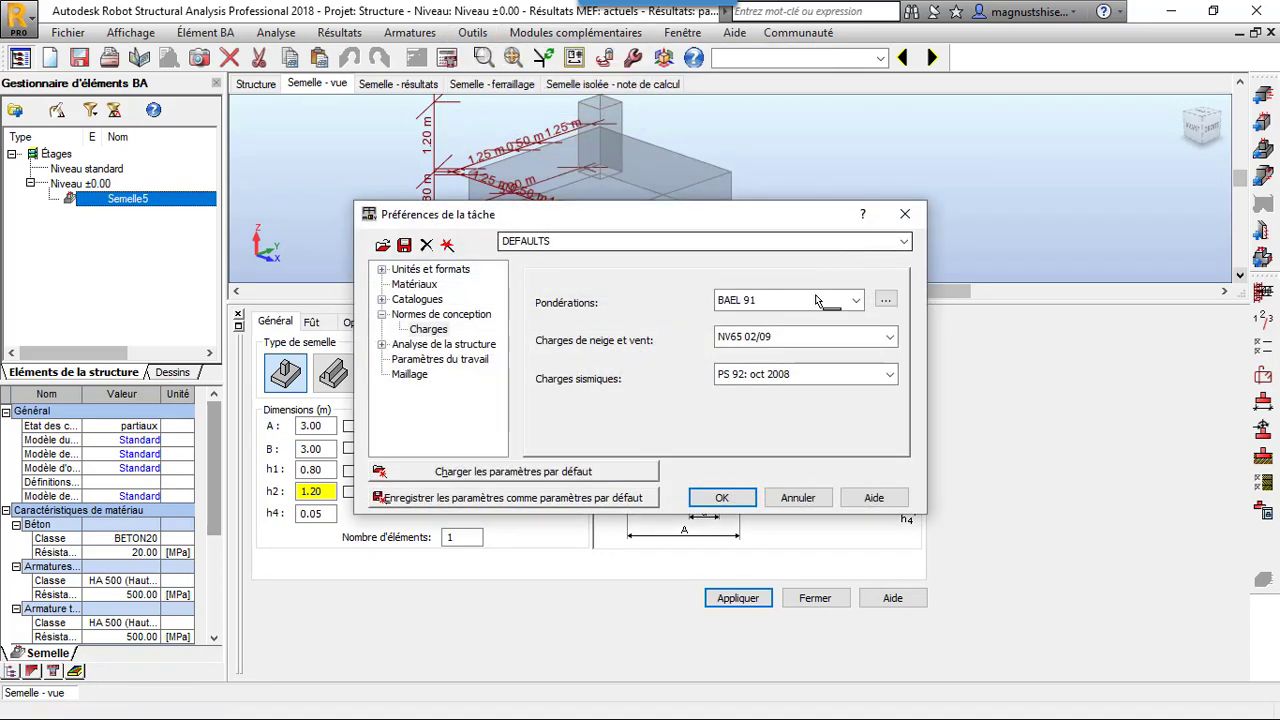
left_click(457, 316)
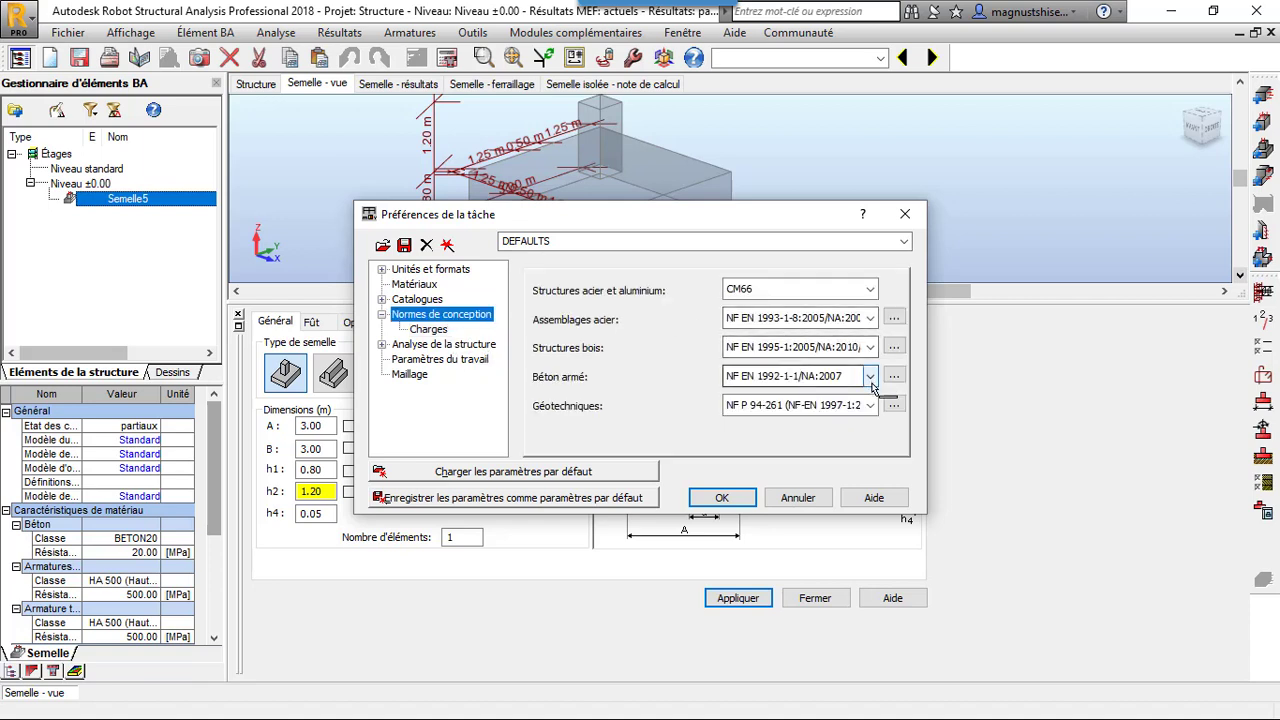
left_click(870, 405)
left_click(840, 432)
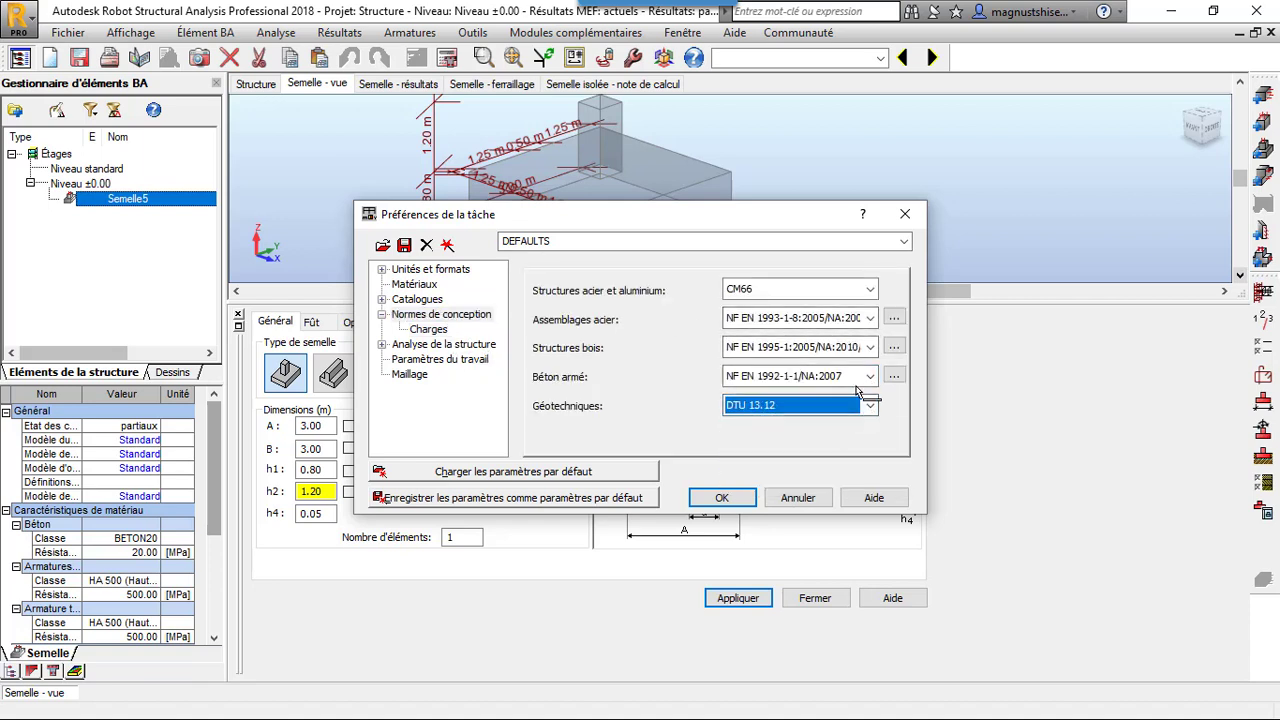
left_click(869, 376)
left_click(852, 409)
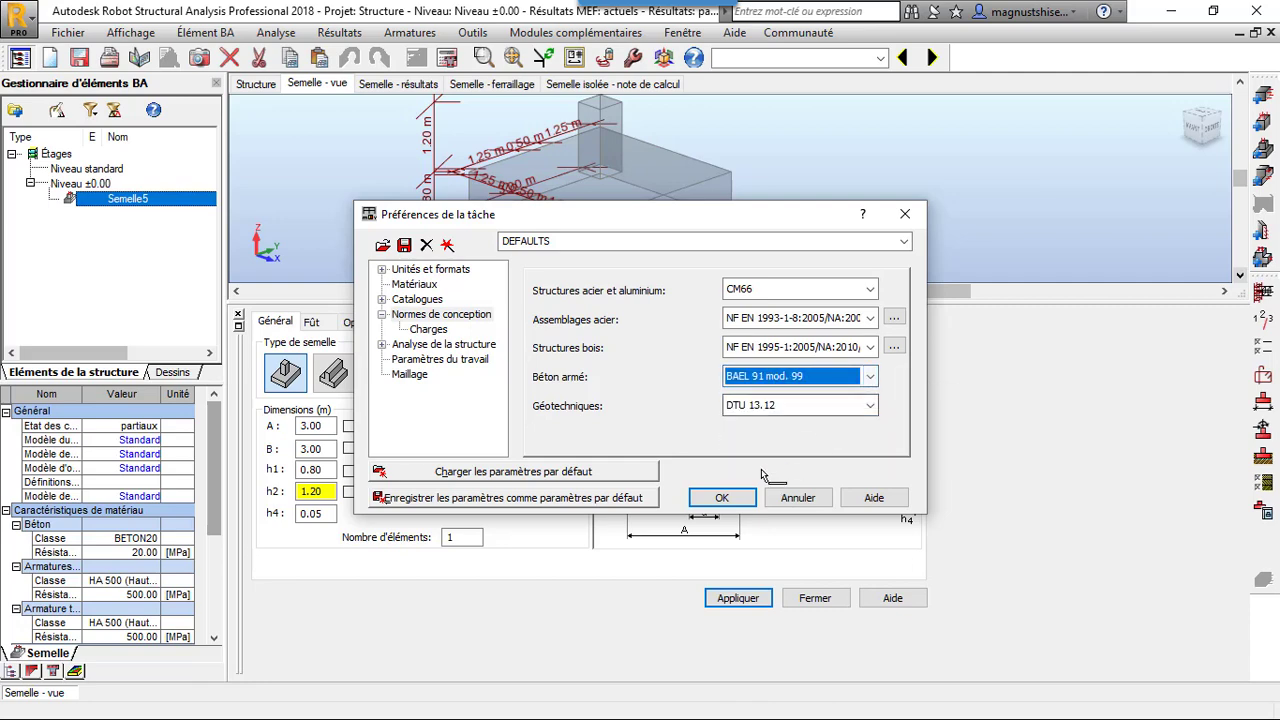
left_click(733, 498)
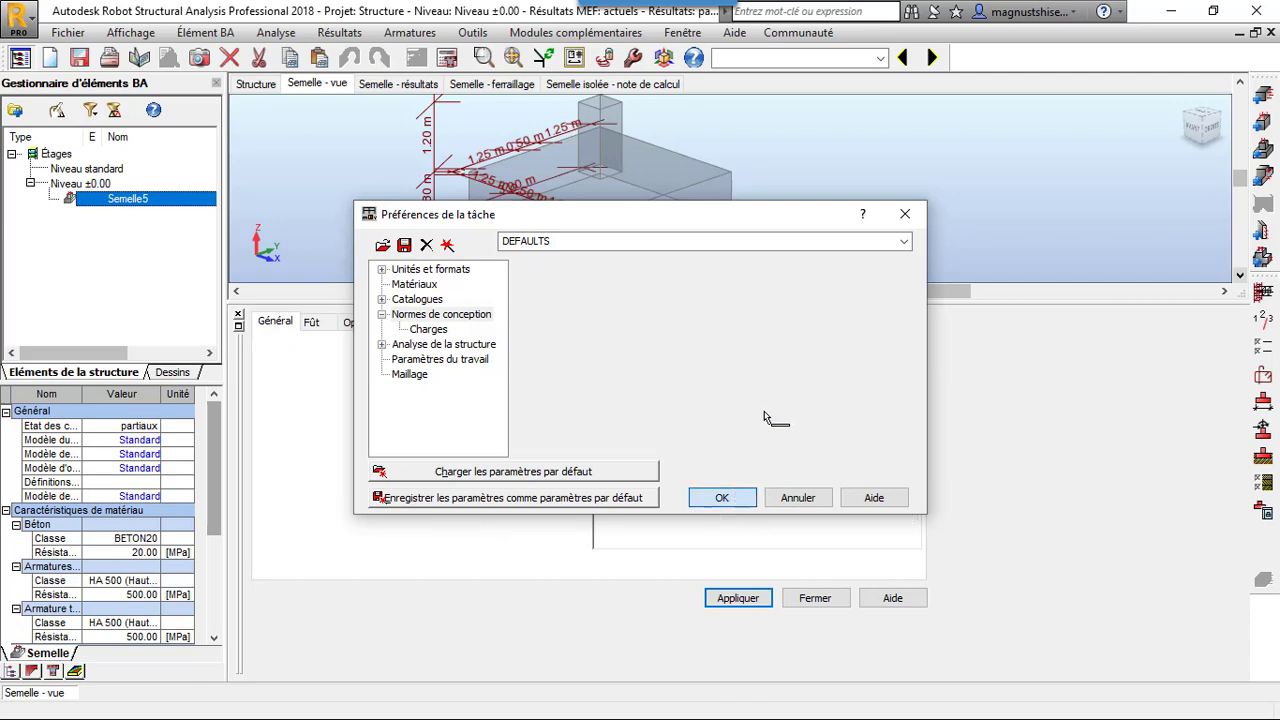
Confirm the design code preferences and check the footing's geotechnical options under DTU 13.12
left_click(705, 410)
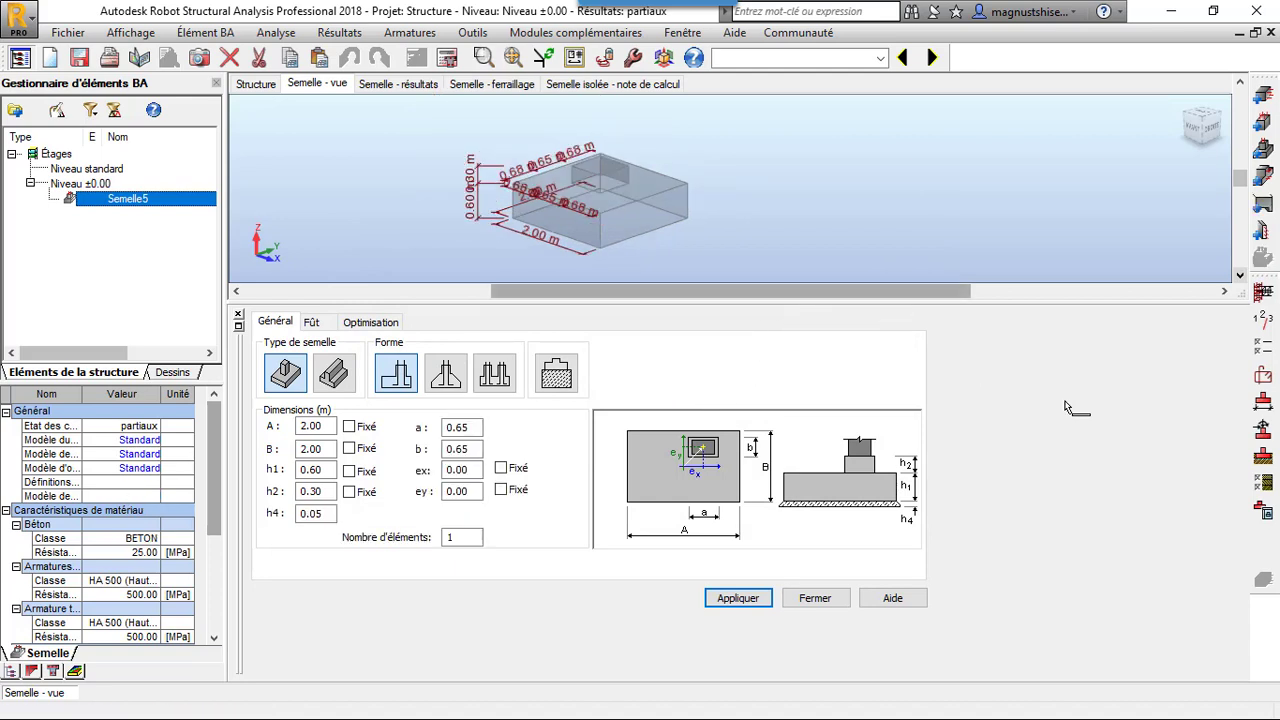
left_click(1263, 482)
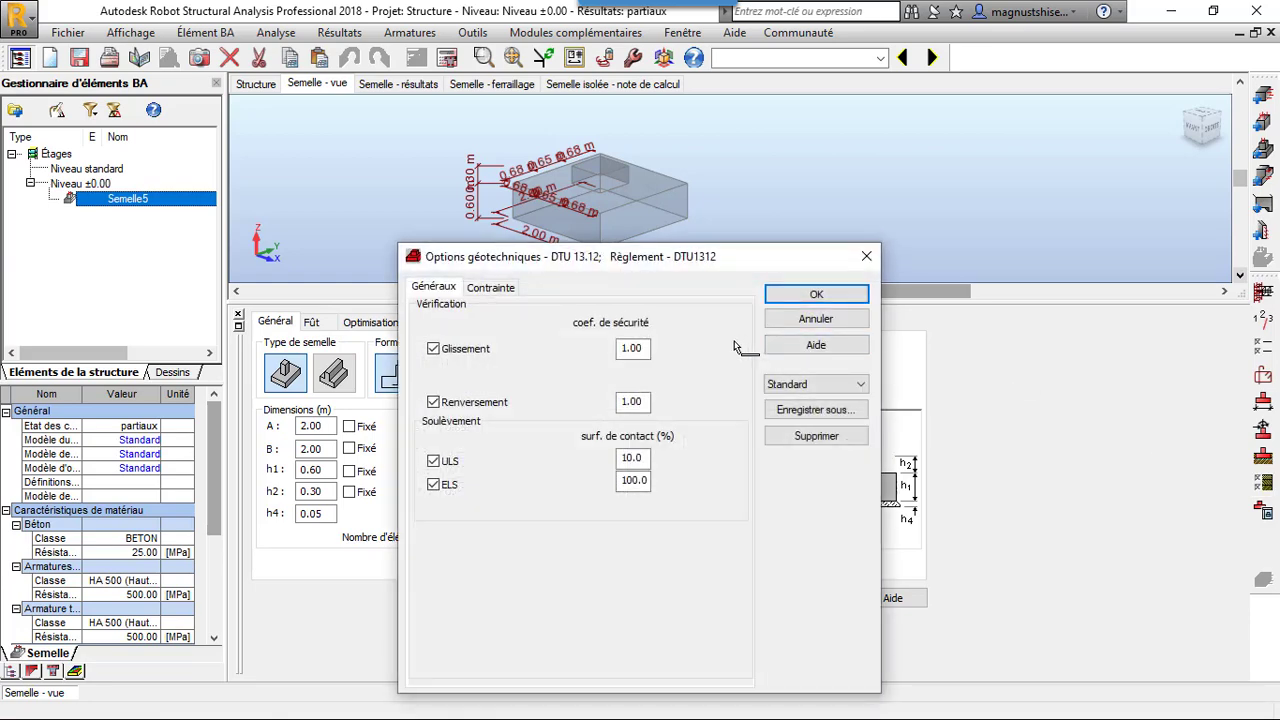
left_click(818, 295)
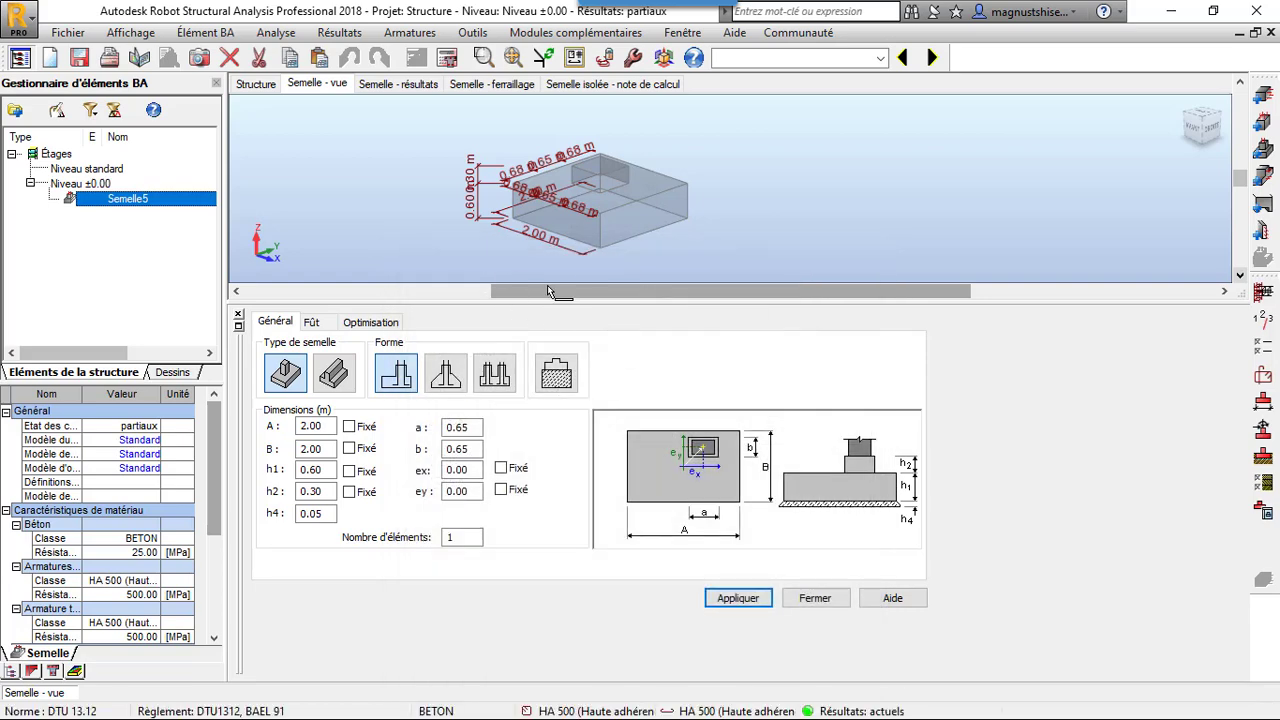
Set the footing's plan dimensions A and B to 3 m, height h1 to 0.80 m and h2 to 1.20 m
double_click(330, 430)
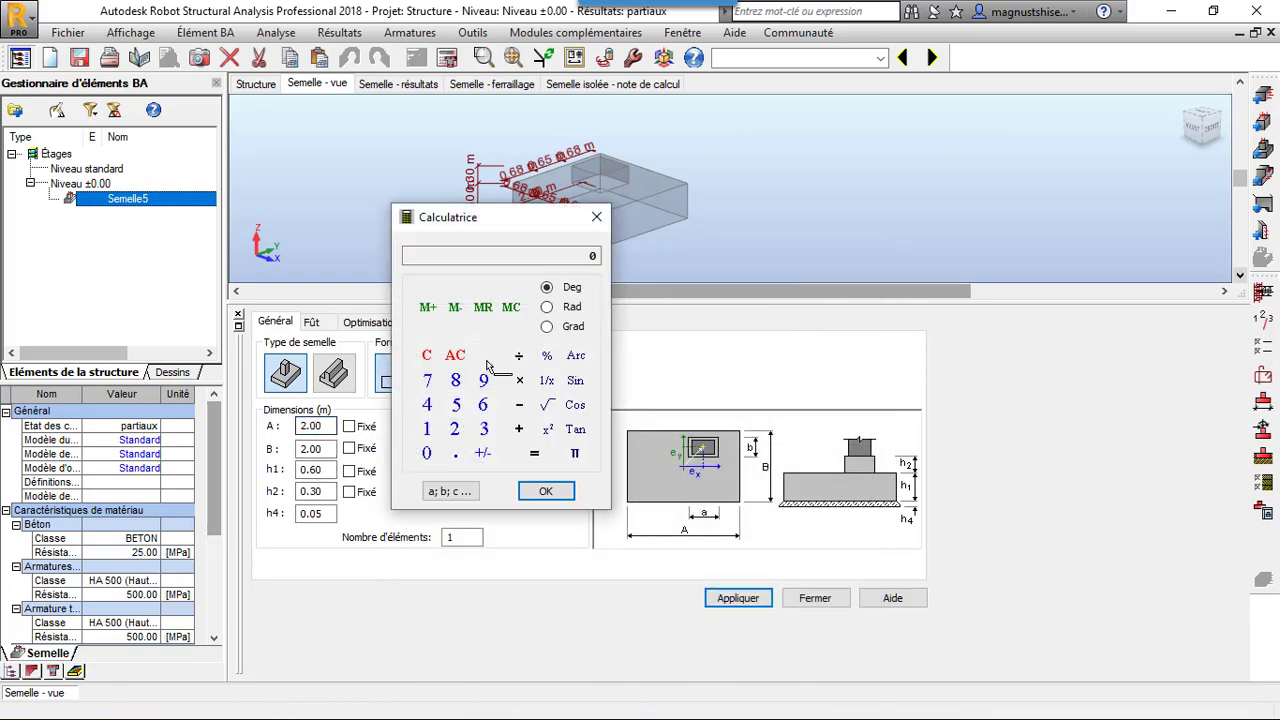
left_click(595, 218)
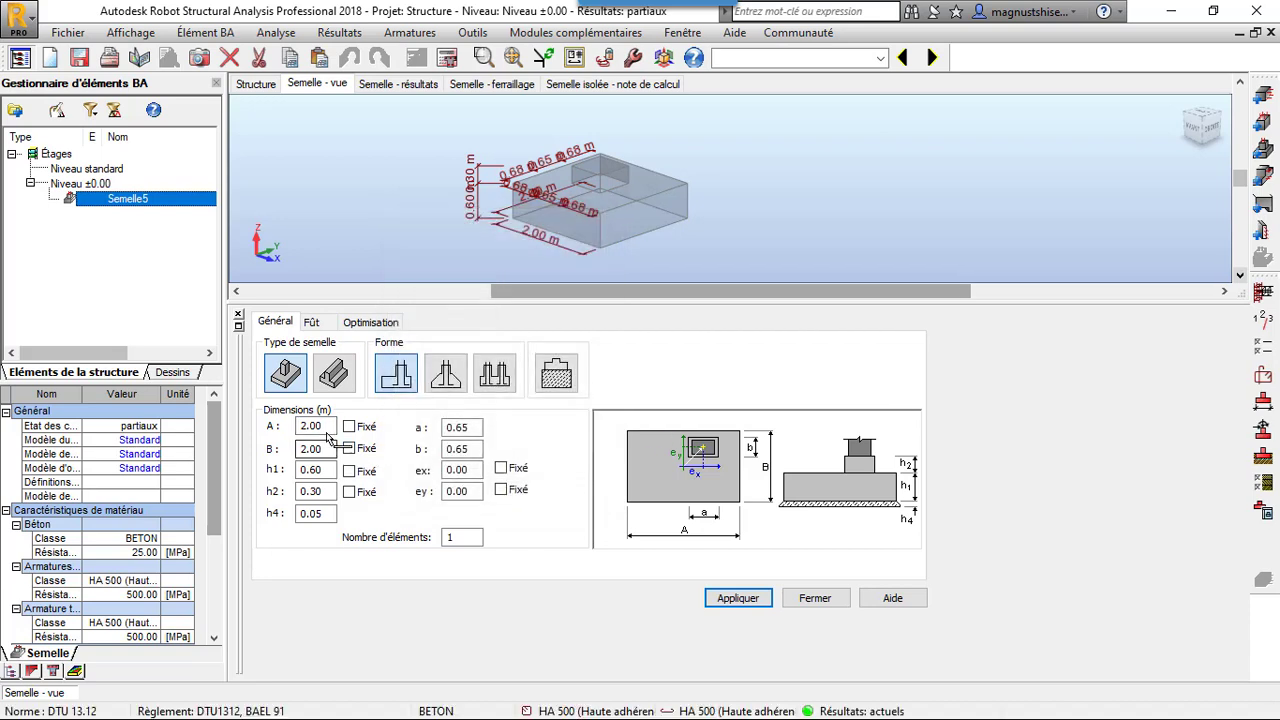
left_click(328, 430)
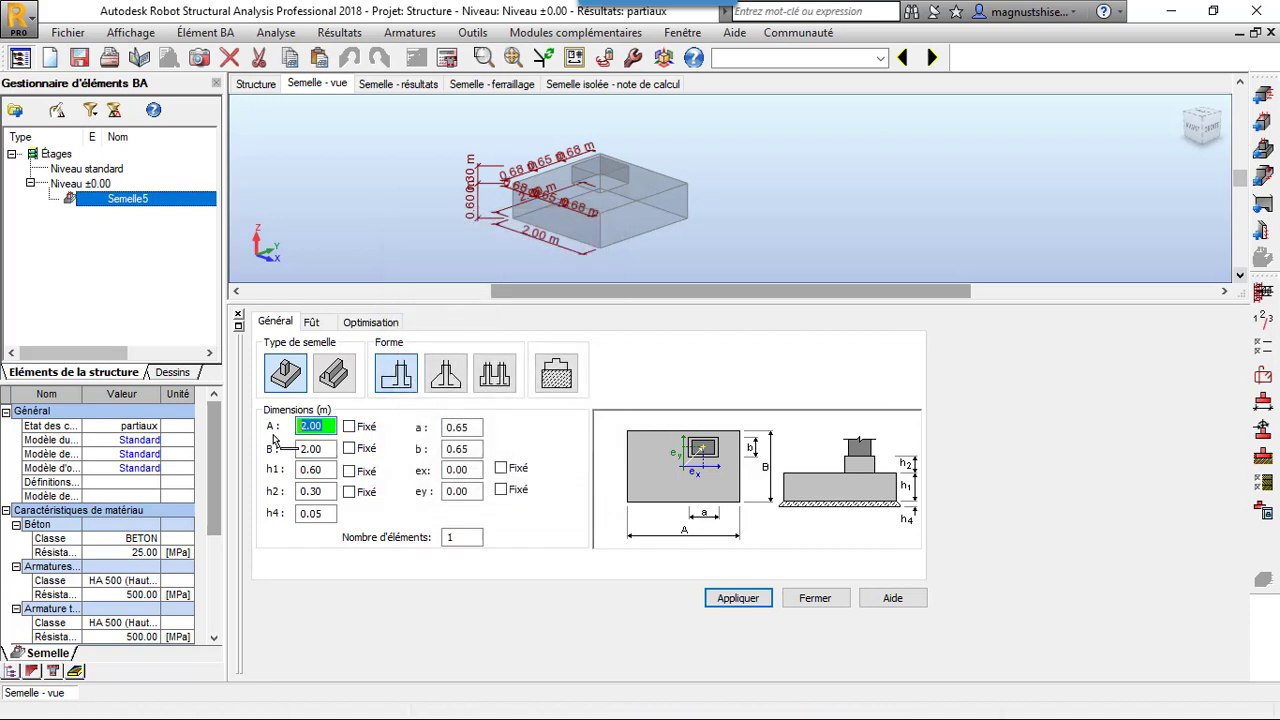
type("3")
key("Tab")
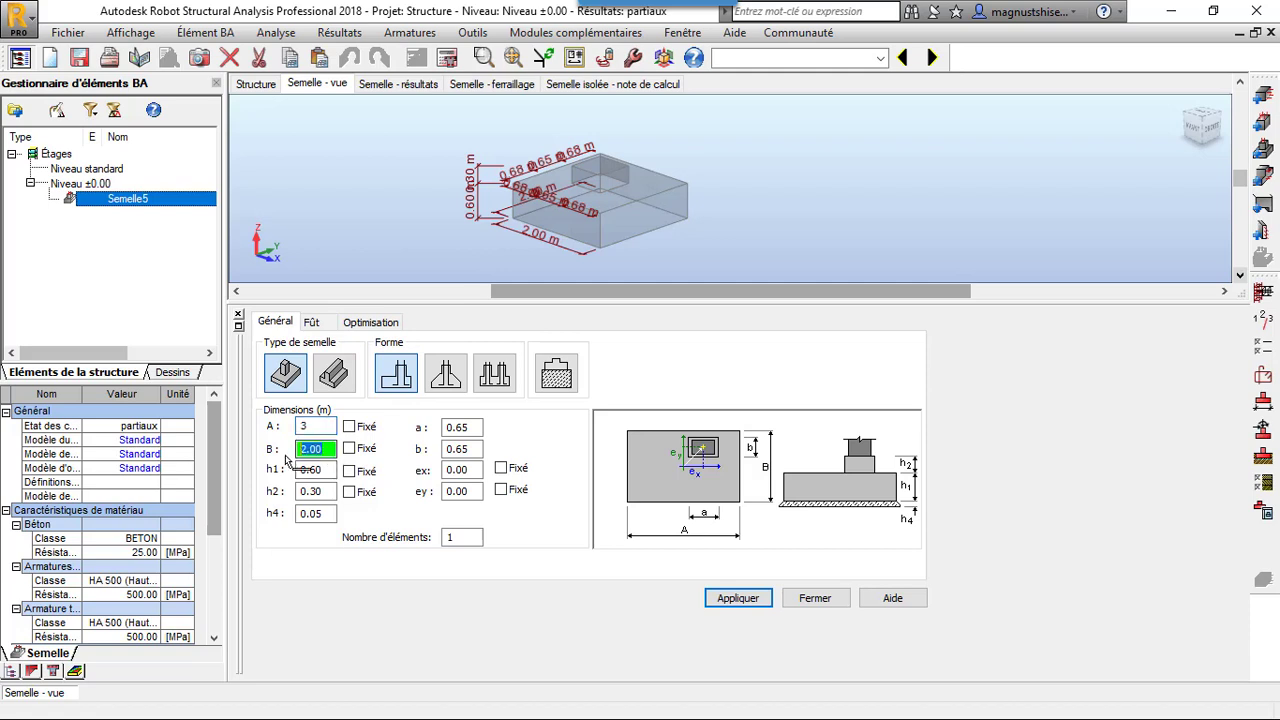
left_click(318, 473)
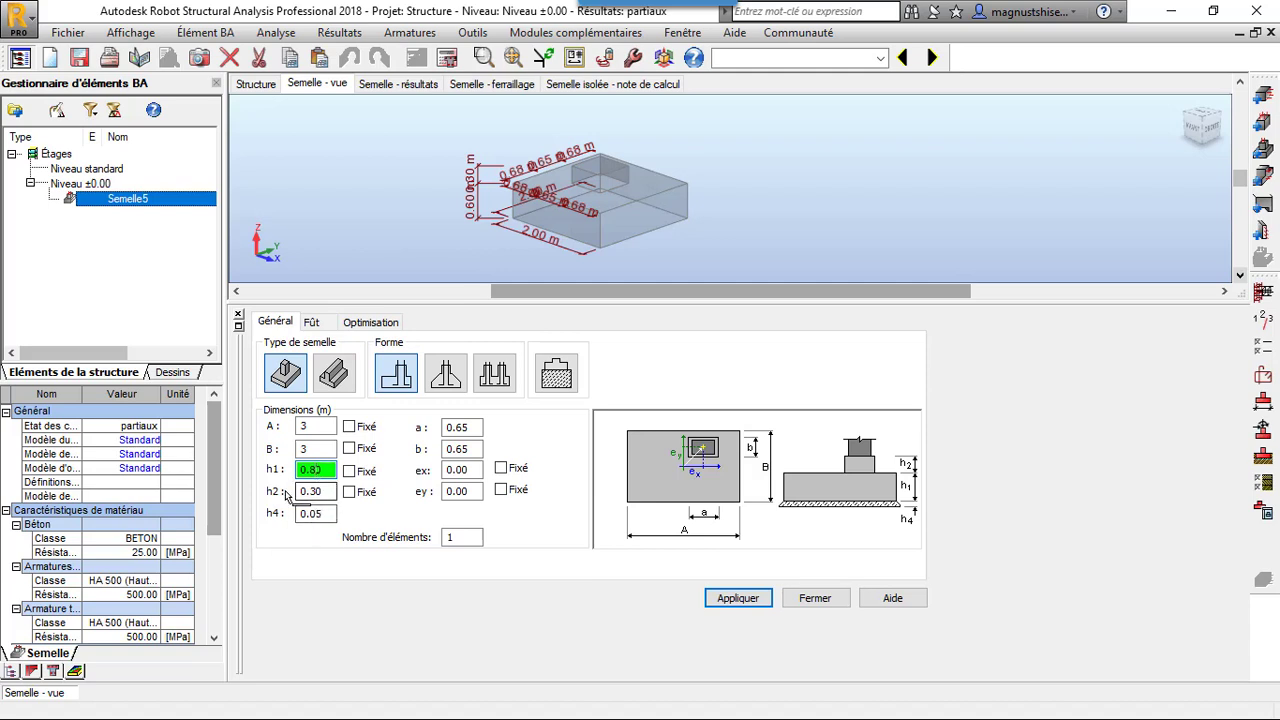
left_click(305, 493)
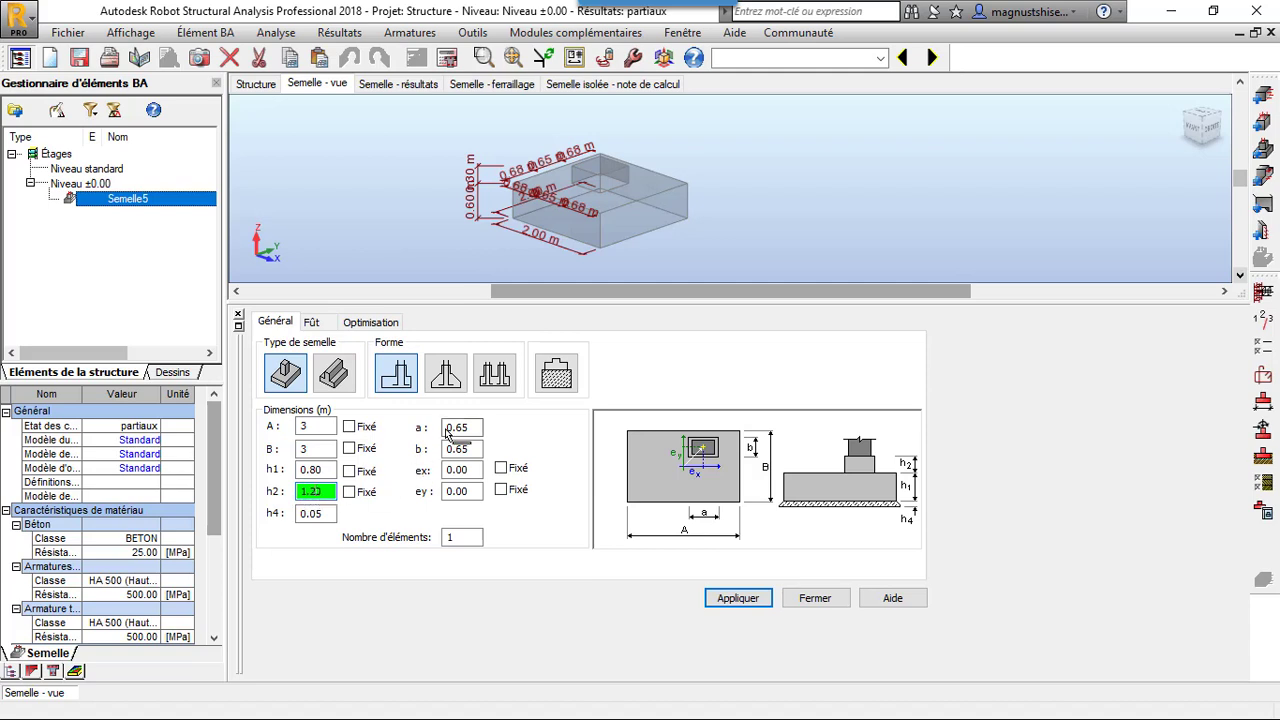
Set the pedestal dimensions a and b to 0.5 m, apply the geometry and check the soil profile
left_click(475, 433)
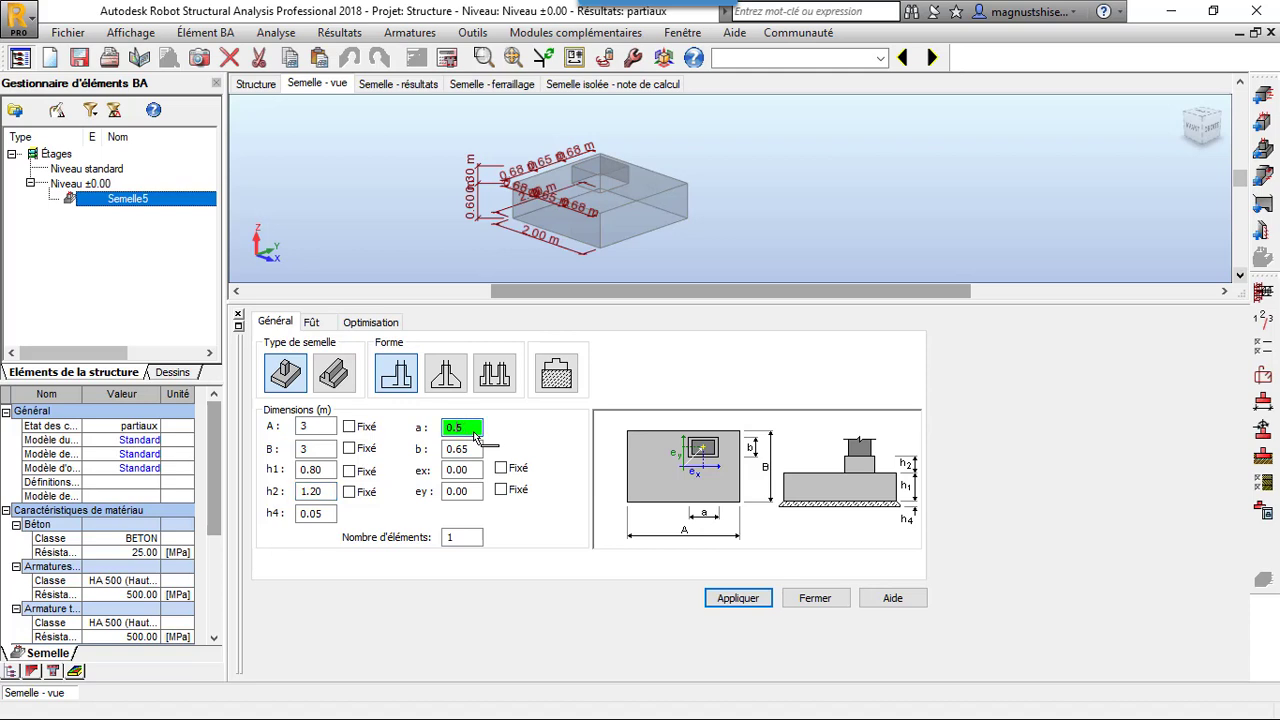
left_click(464, 452)
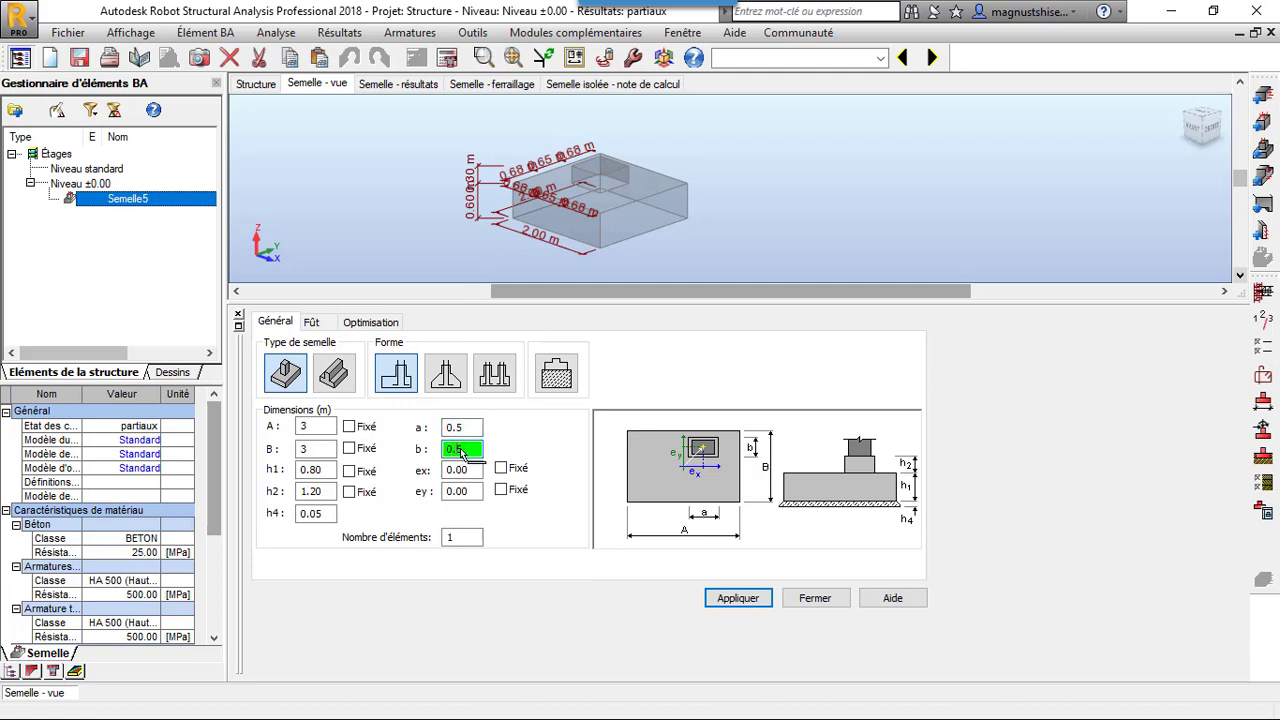
left_click(737, 598)
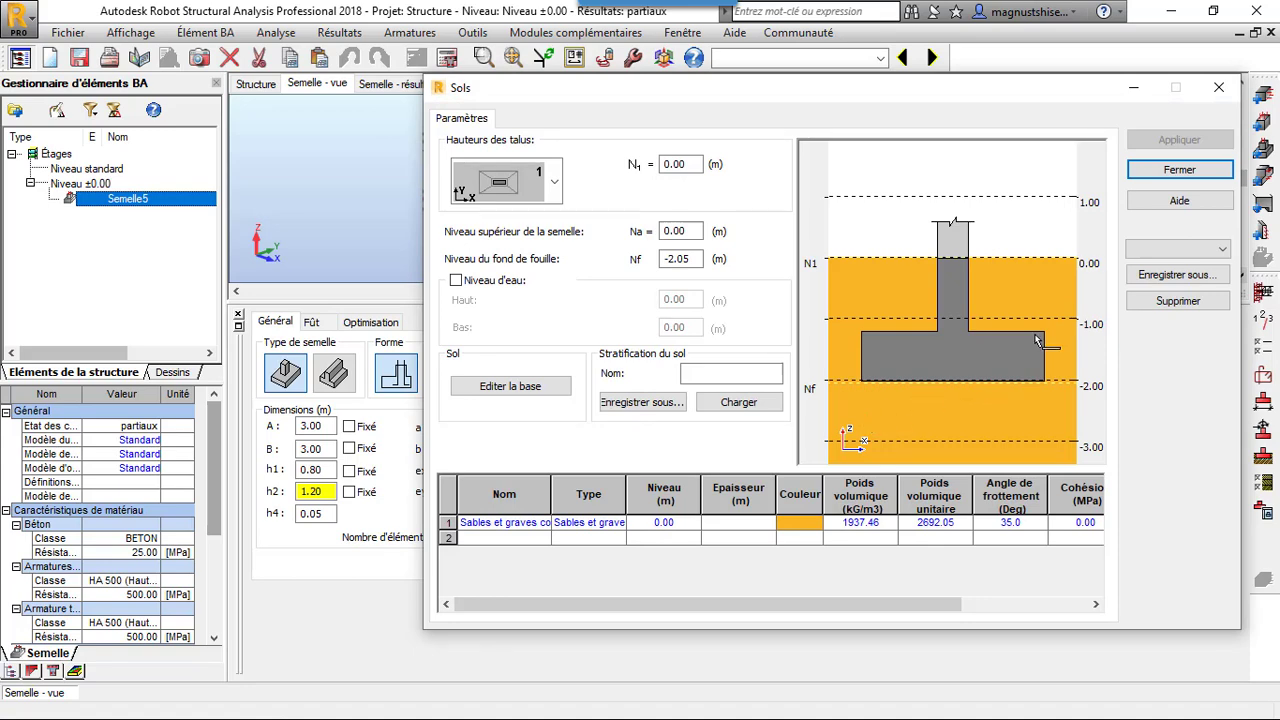
left_click(1219, 87)
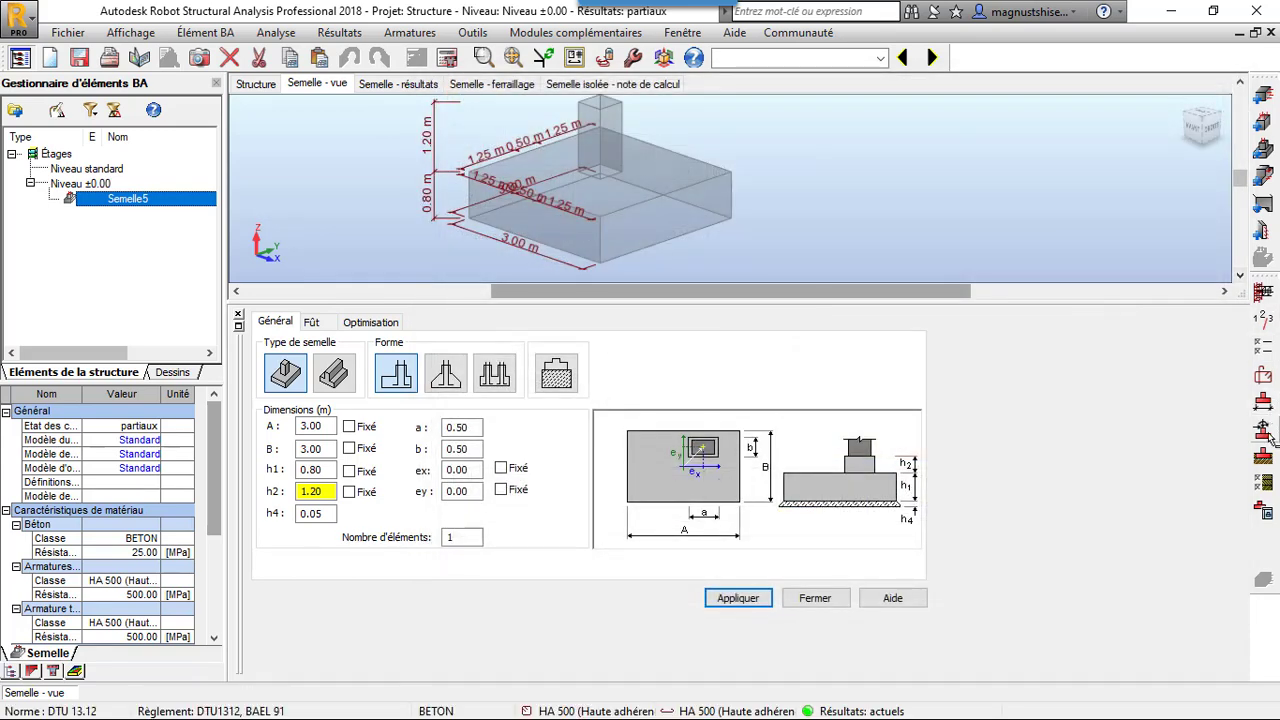
Set the geotechnical safety coefficients for sliding (Glissement) and overturning (Renversement) to 1.5
left_click(1265, 483)
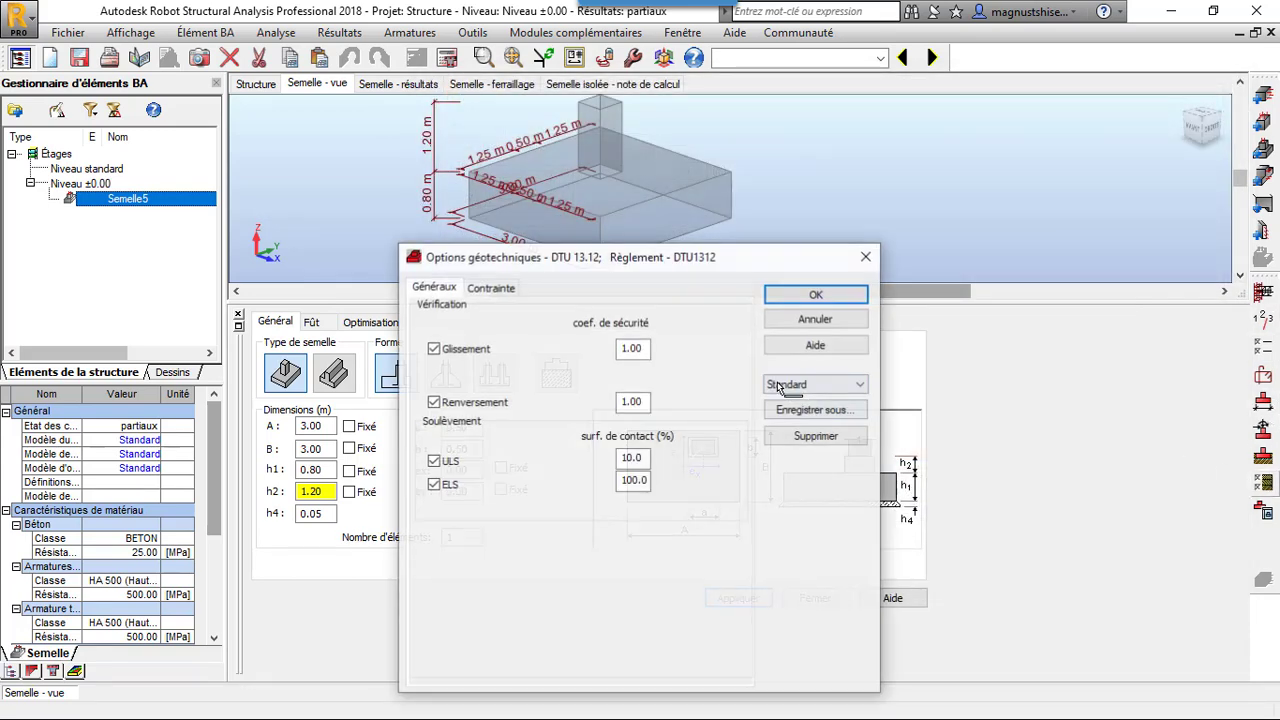
double_click(646, 349)
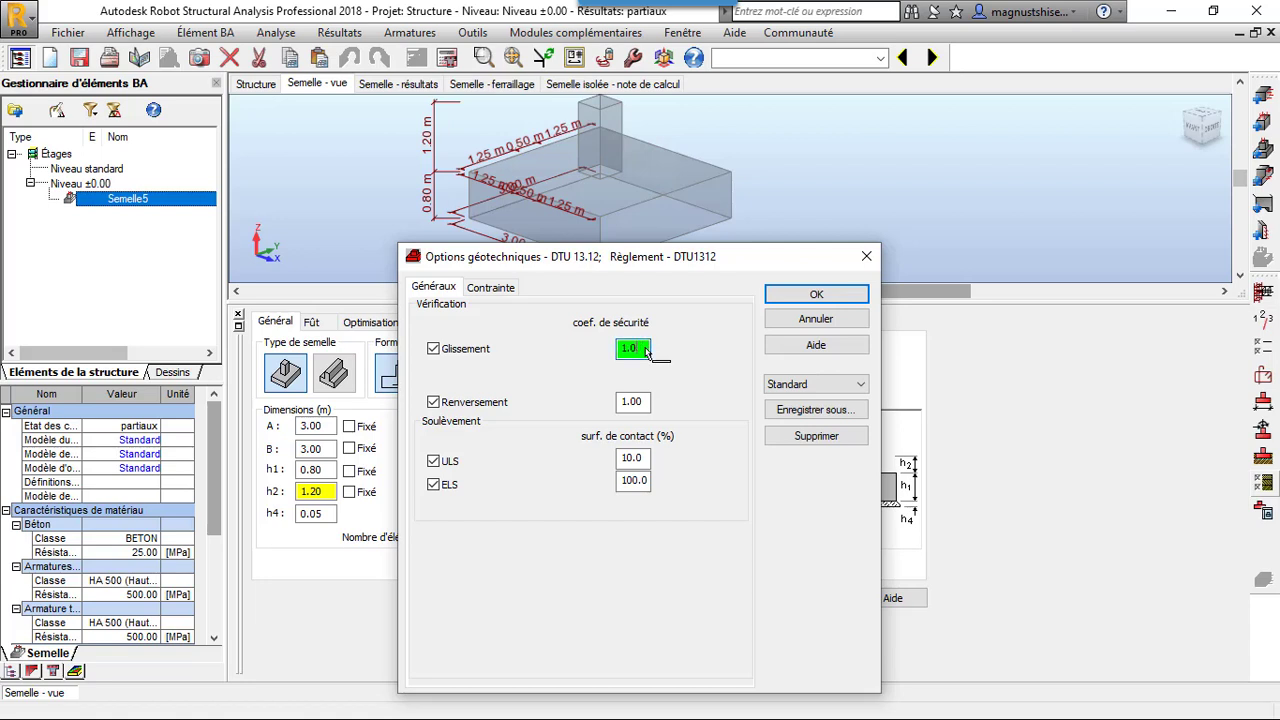
double_click(646, 402)
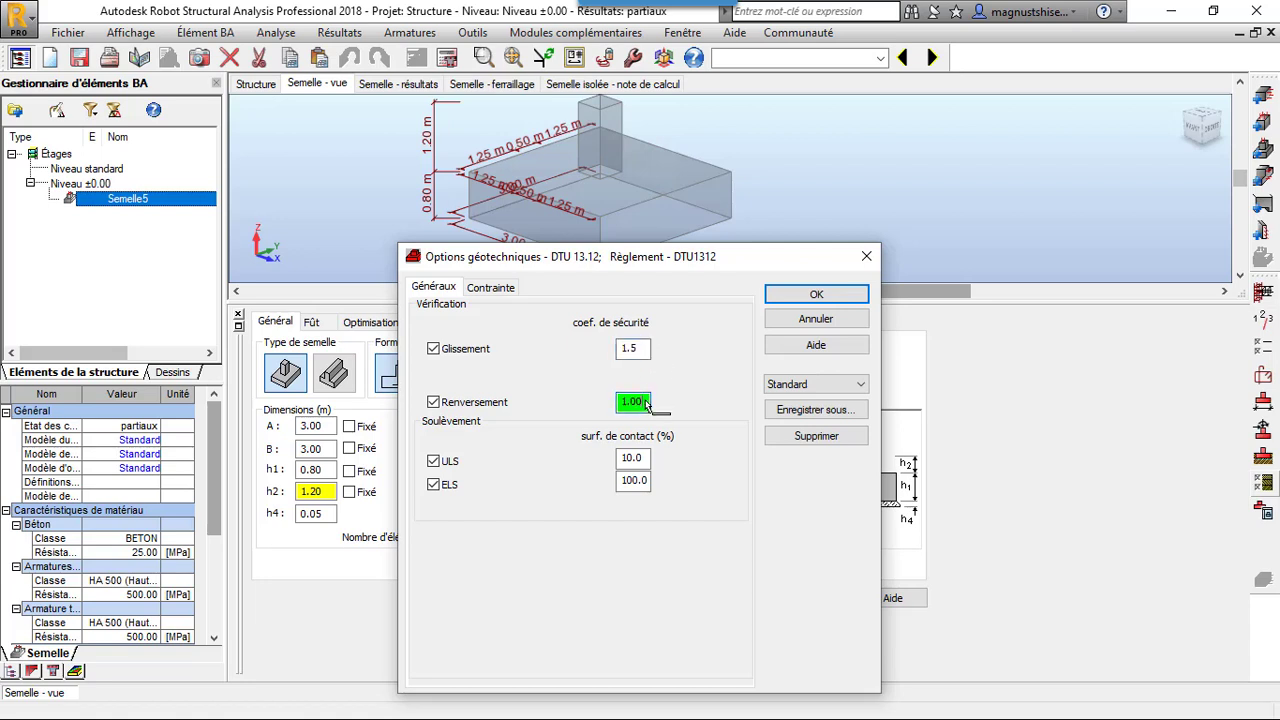
type("1.5")
Choose Laboratoire as the soil stress calculation method and confirm the geotechnical options
left_click(494, 289)
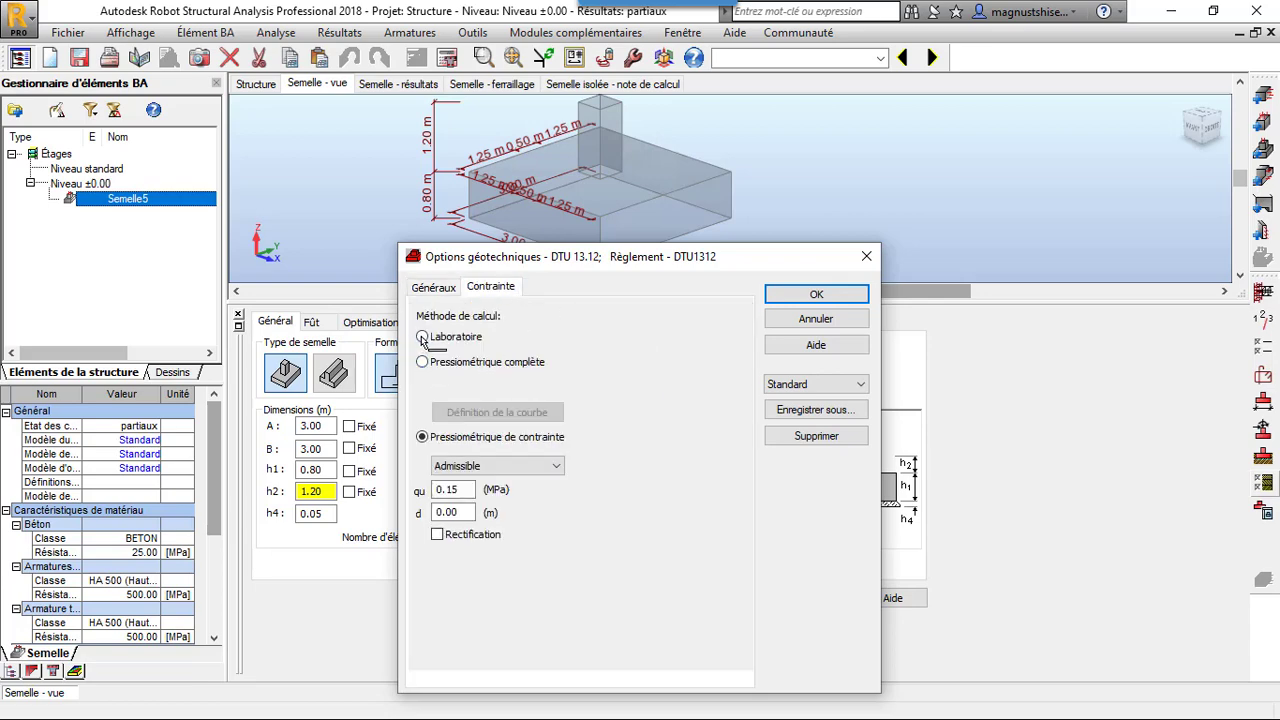
left_click(423, 337)
left_click(812, 300)
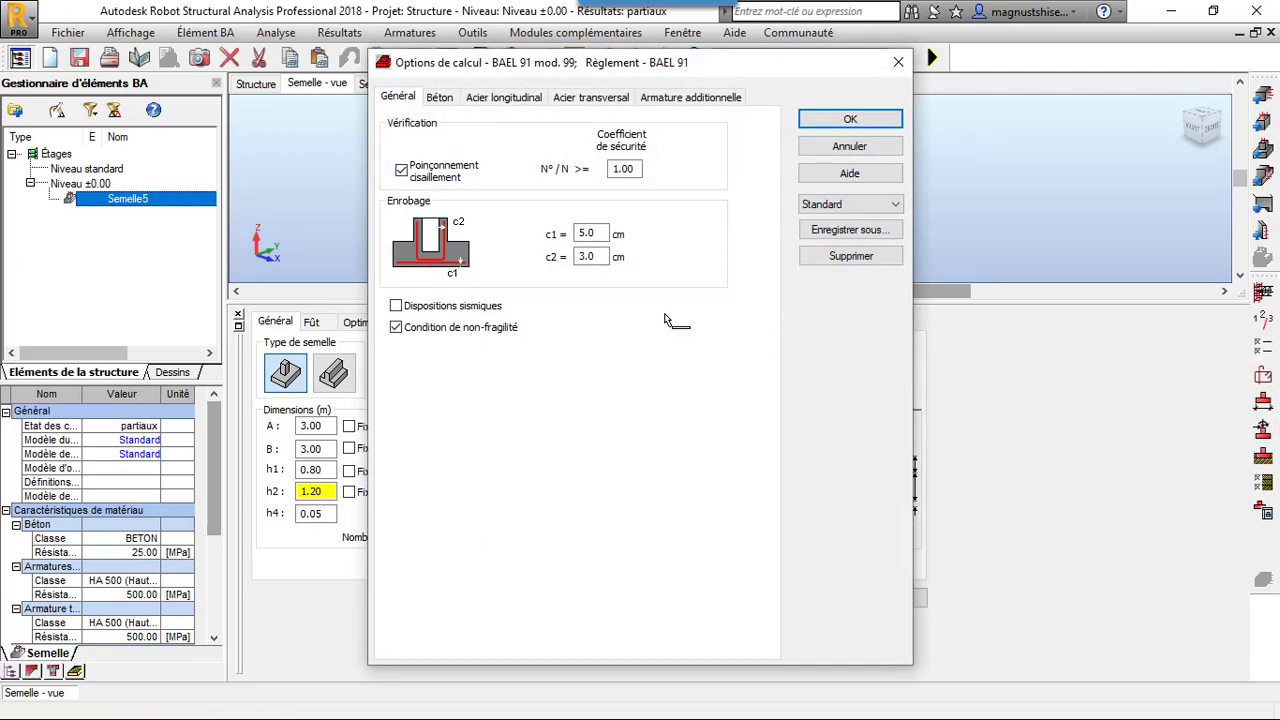
Set the footing's concrete to BETON25 in the BAEL 91 calculation options
left_click(440, 98)
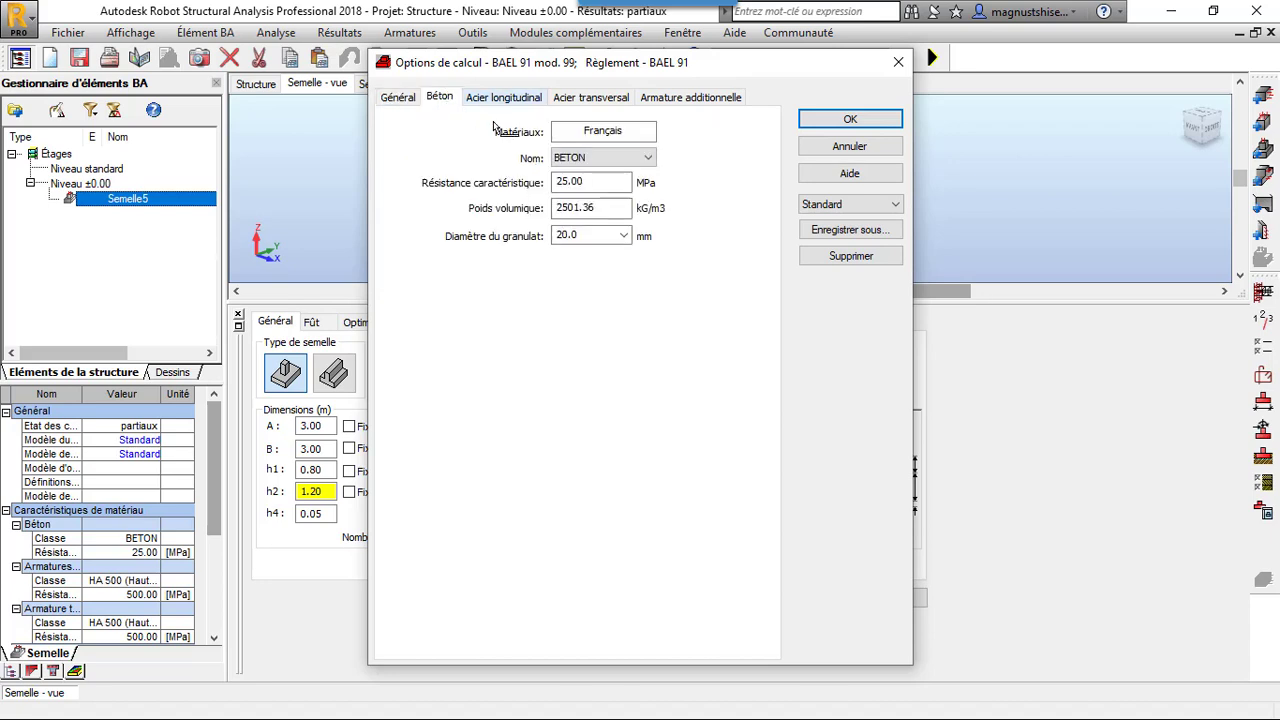
left_click(606, 159)
left_click(610, 198)
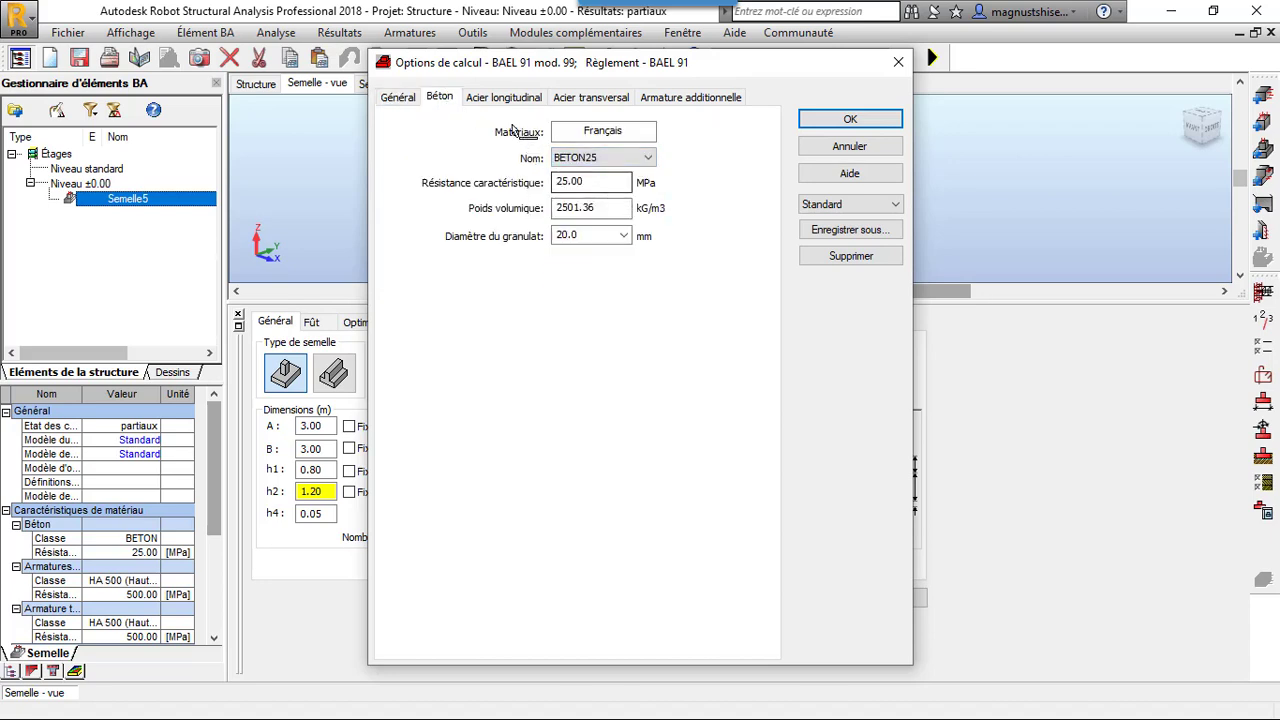
Exclude the 6 mm and 8 mm bars from the longitudinal reinforcement diameters
left_click(515, 98)
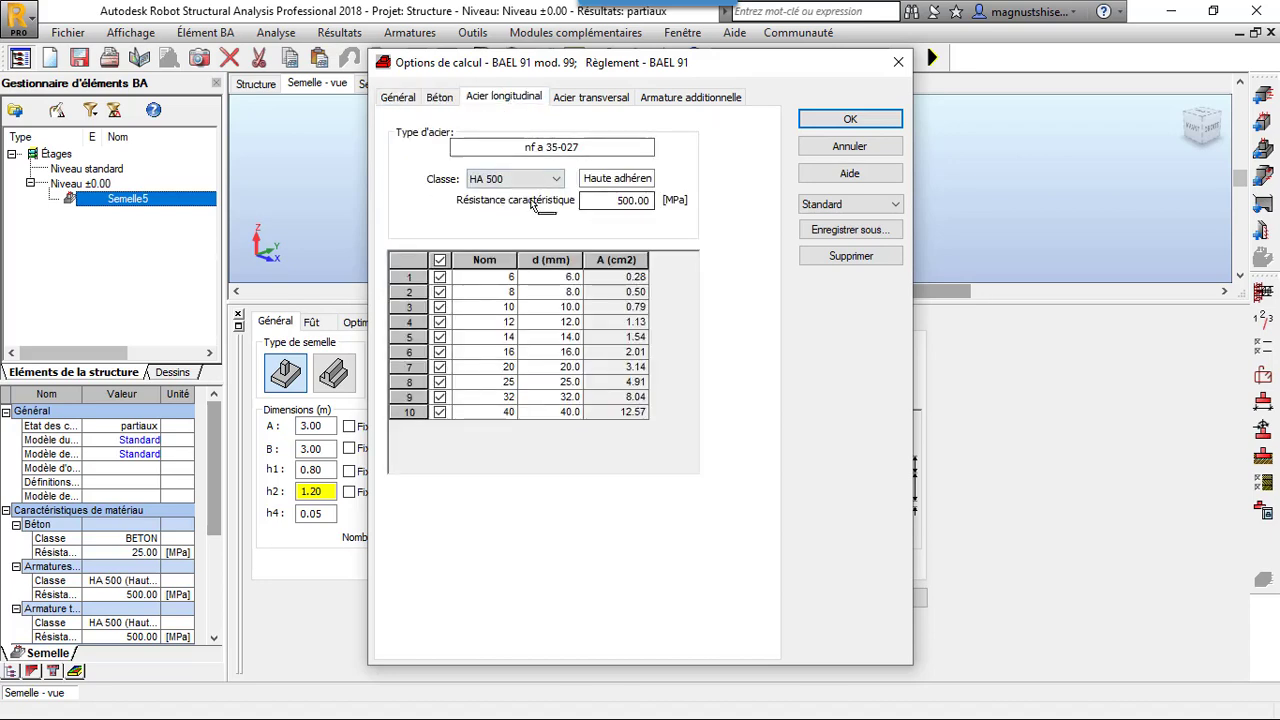
left_click(441, 278)
left_click(443, 292)
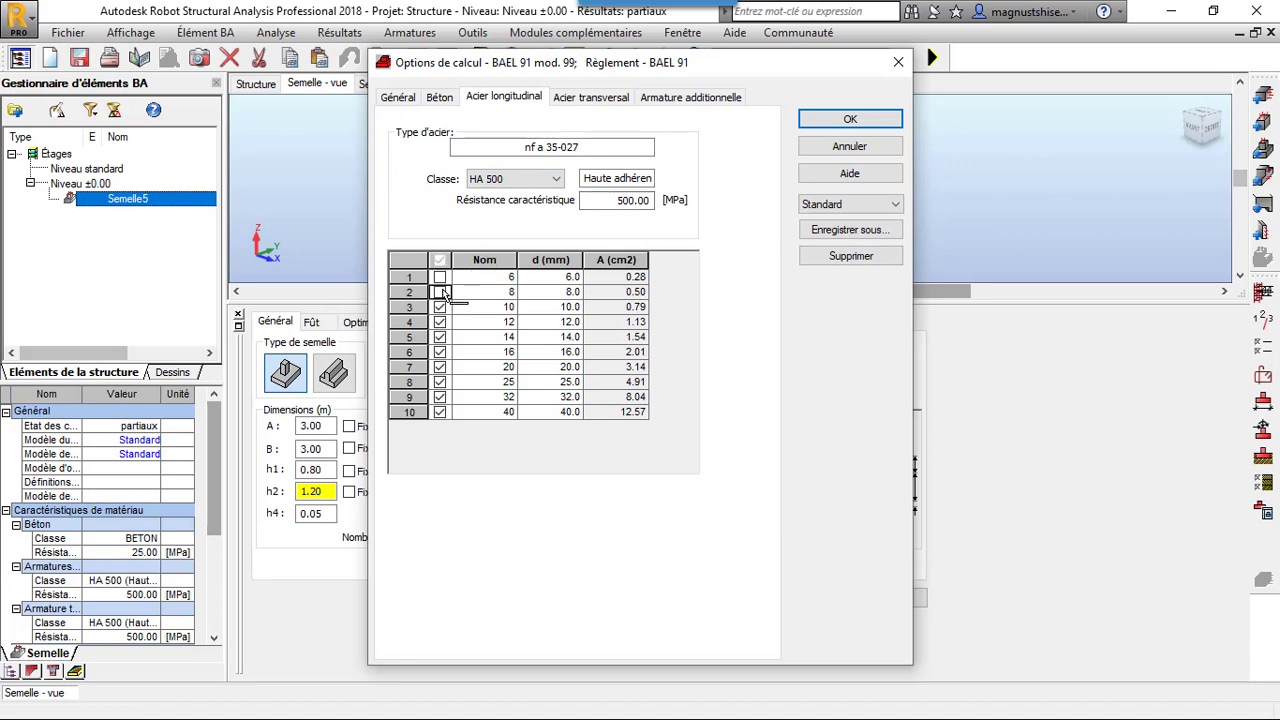
Allow only 8, 10 and 12 mm bars for transverse reinforcement, review the additional reinforcement and confirm the calculation options
left_click(588, 97)
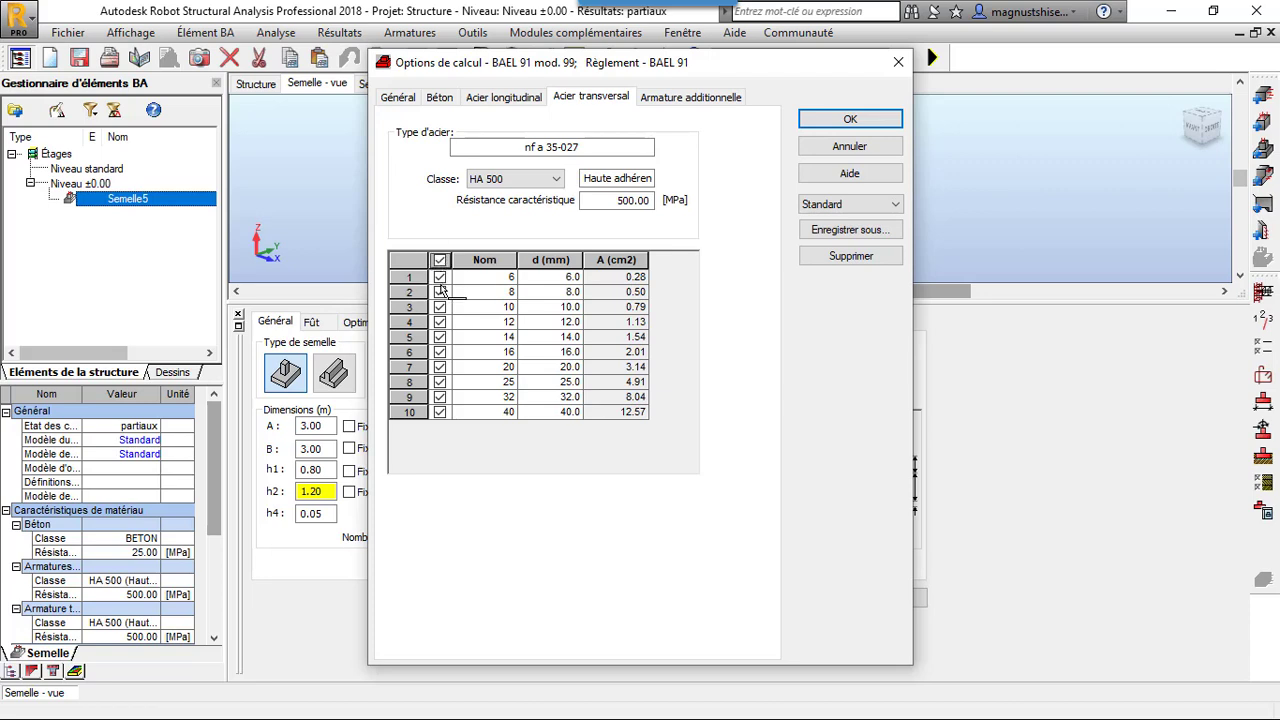
left_click(440, 260)
left_click(440, 292)
left_click(440, 307)
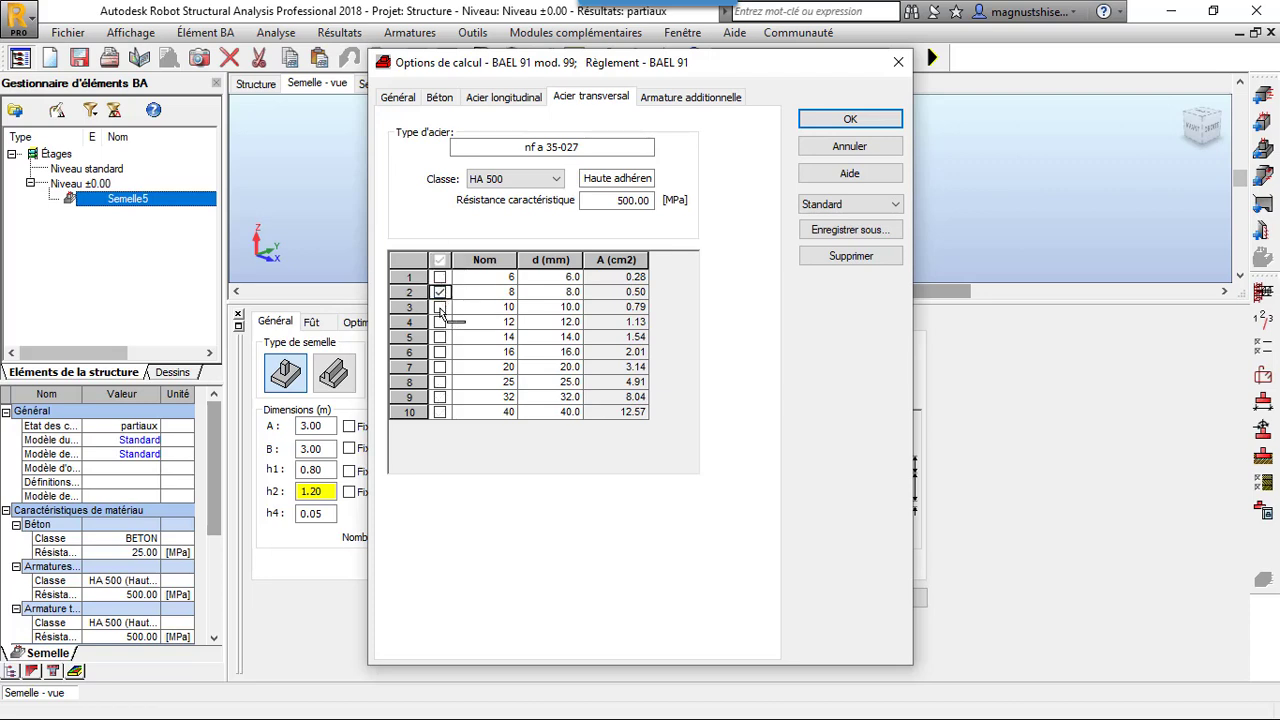
left_click(440, 322)
left_click(708, 100)
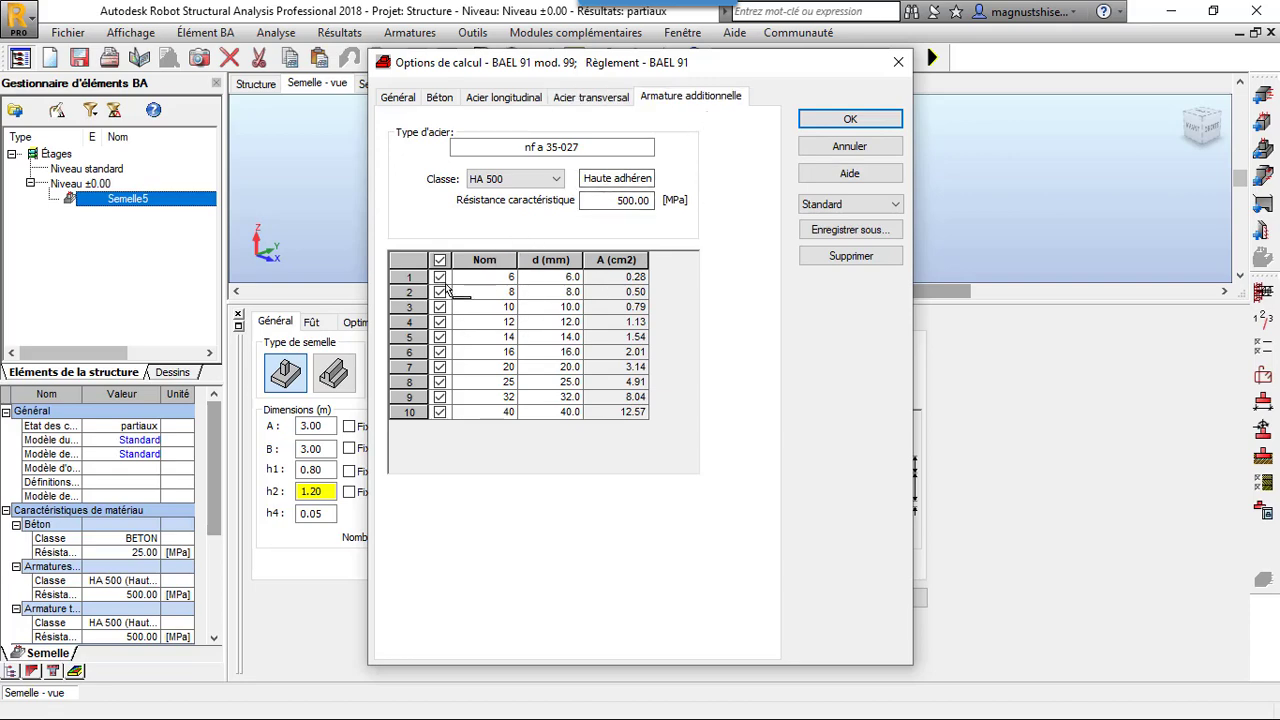
left_click(848, 119)
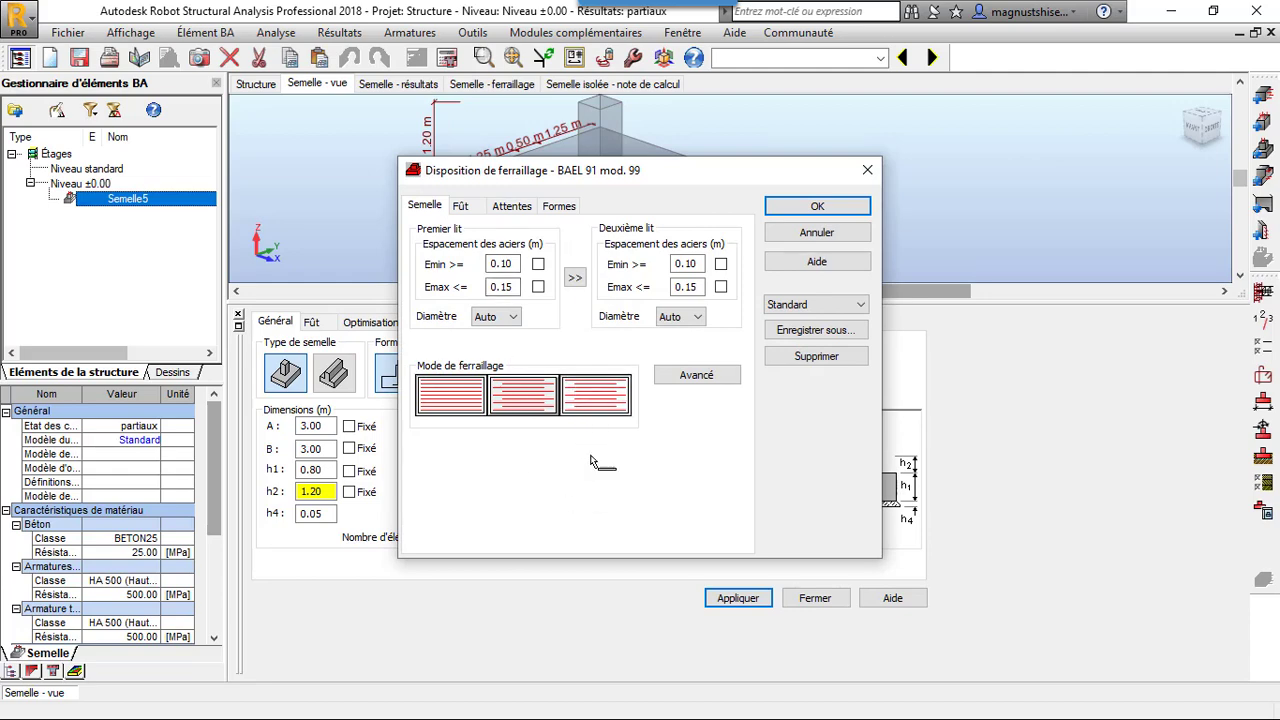
In the footing's advanced reinforcement options, choose the reinforcement type with closed bars around the section, without vertical ties
left_click(713, 375)
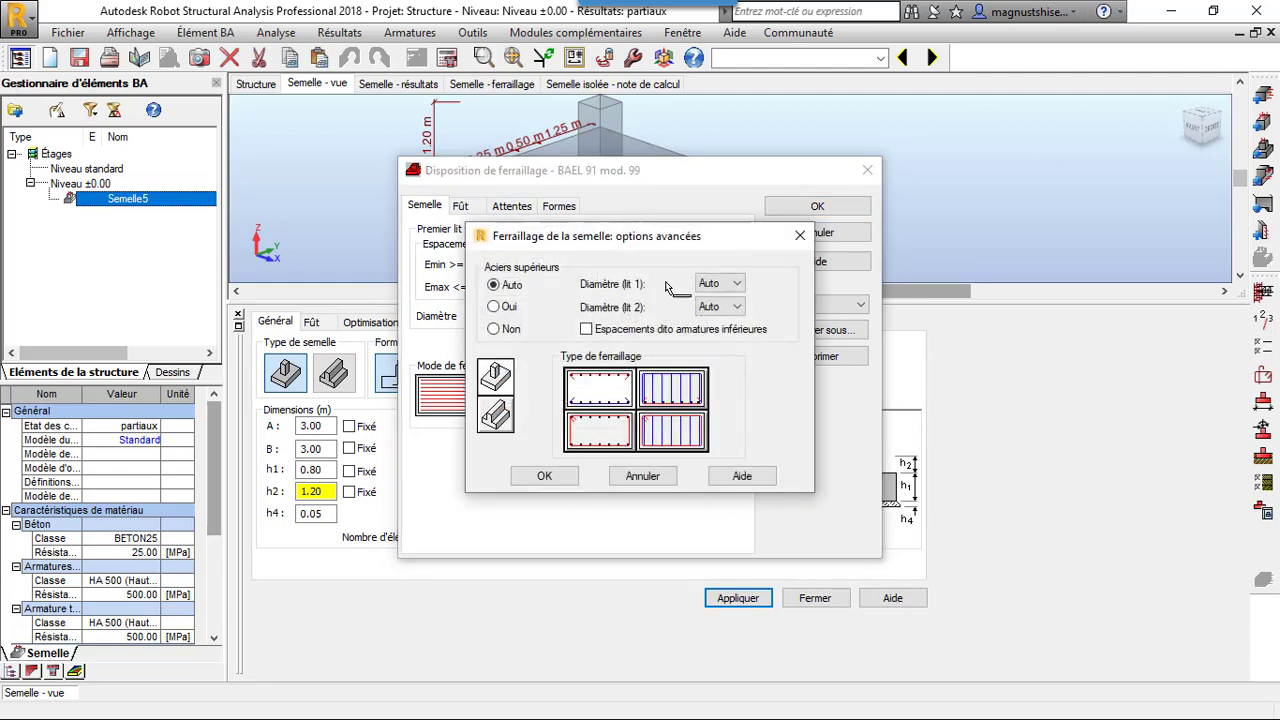
left_click(610, 443)
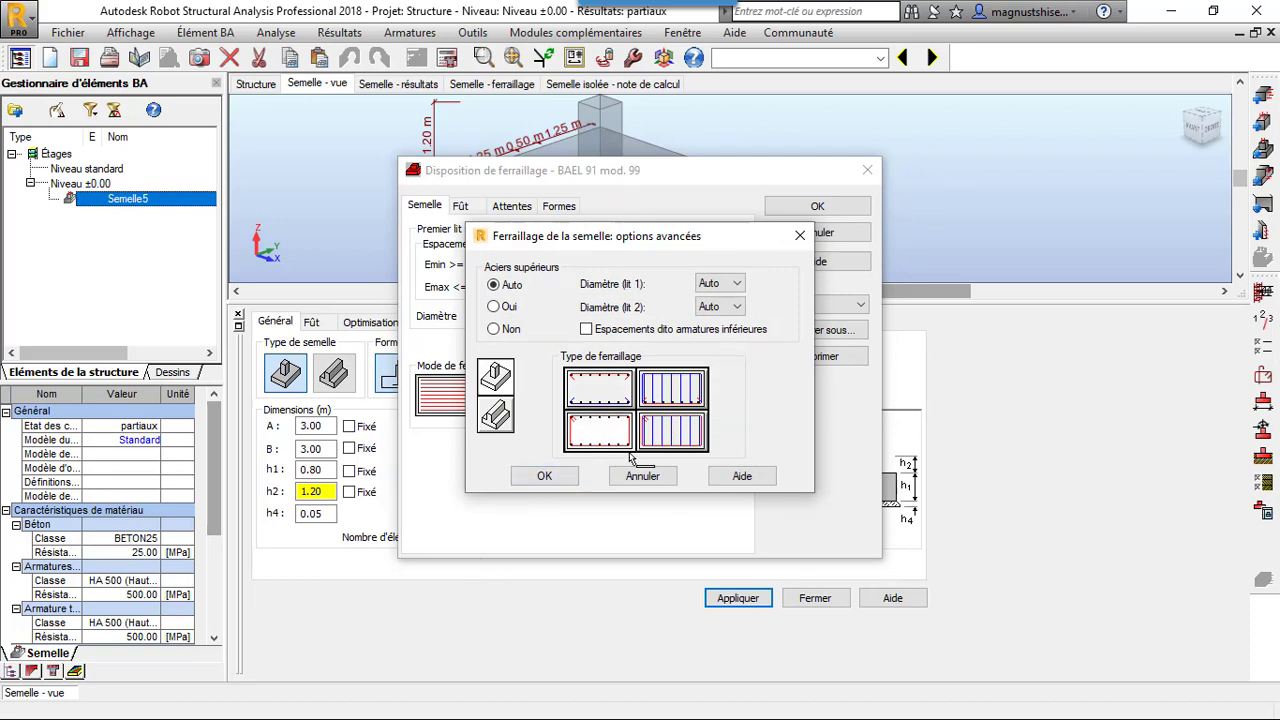
left_click(532, 476)
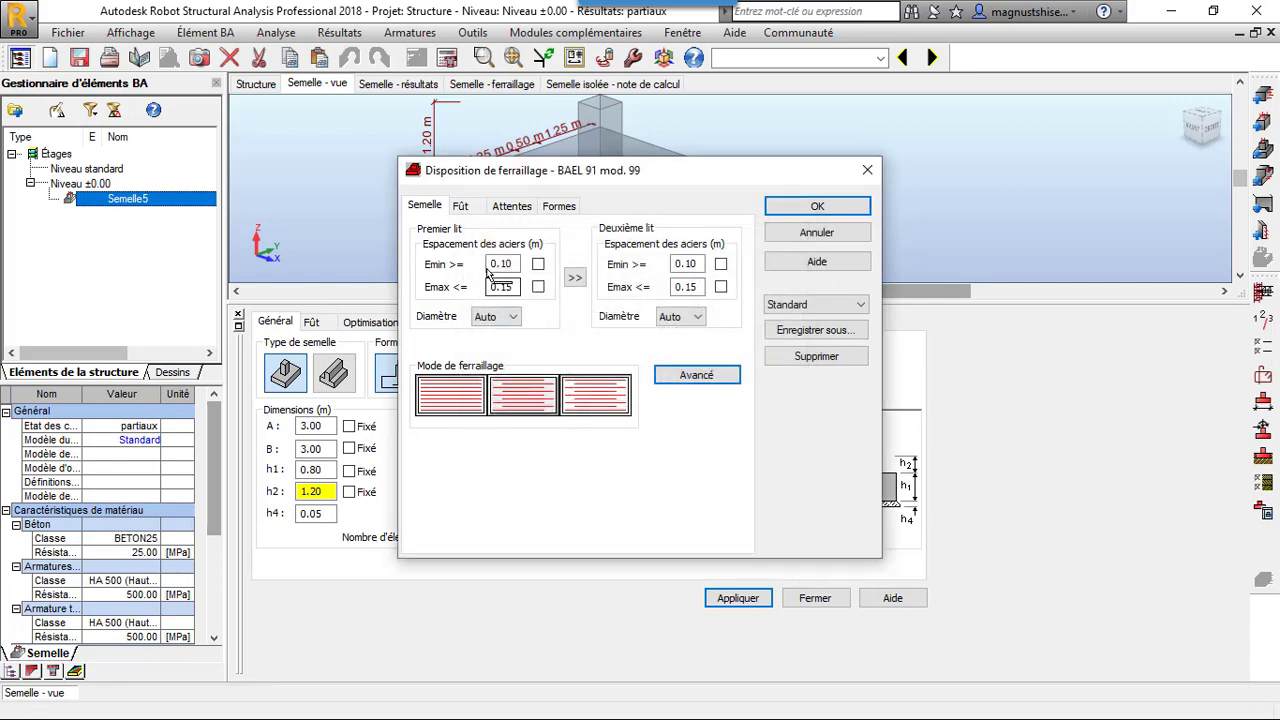
Select the third reinforcement mode for the pedestal (Fût), review the starter bars and bar shapes, and confirm the reinforcement layout
left_click(460, 205)
left_click(470, 388)
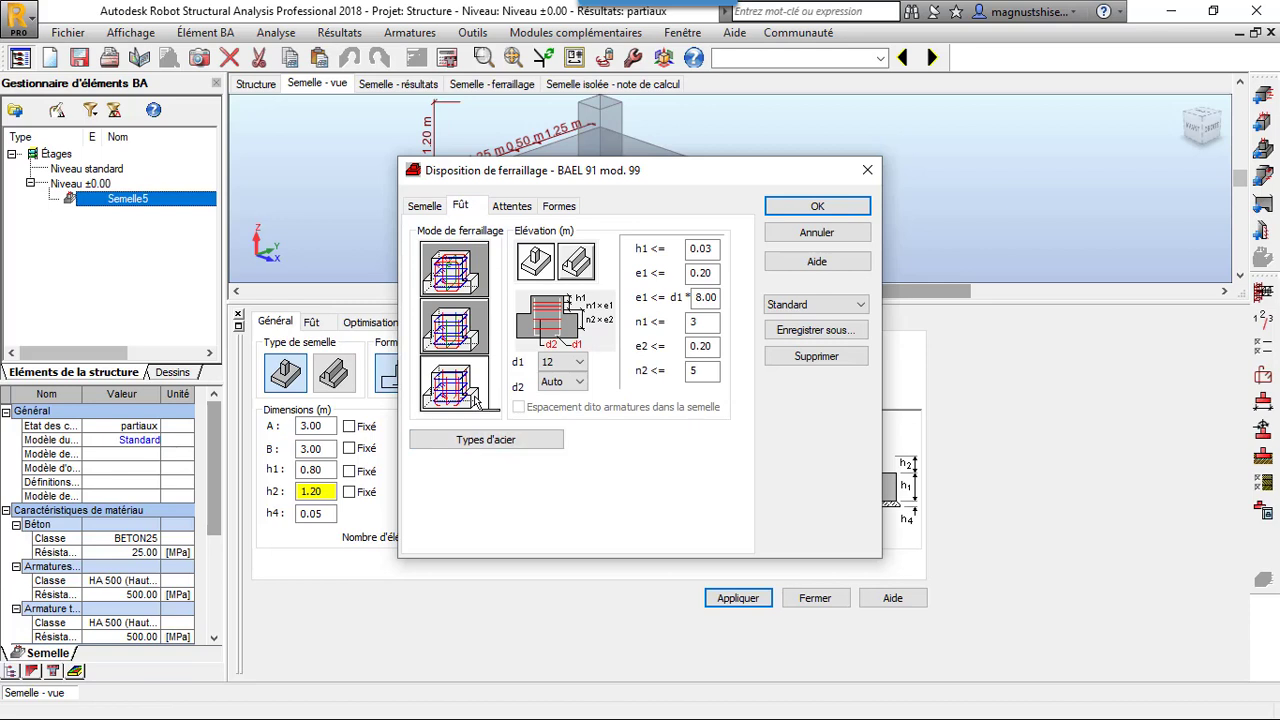
left_click(510, 206)
left_click(559, 206)
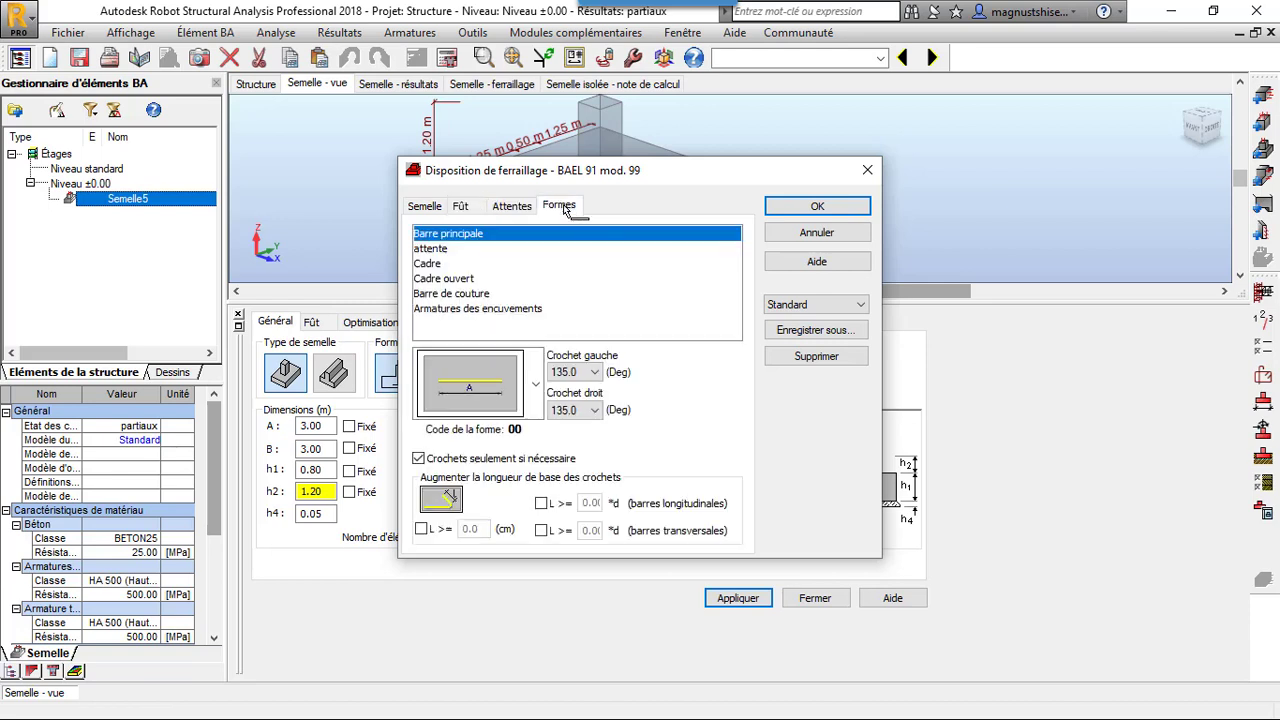
left_click(805, 208)
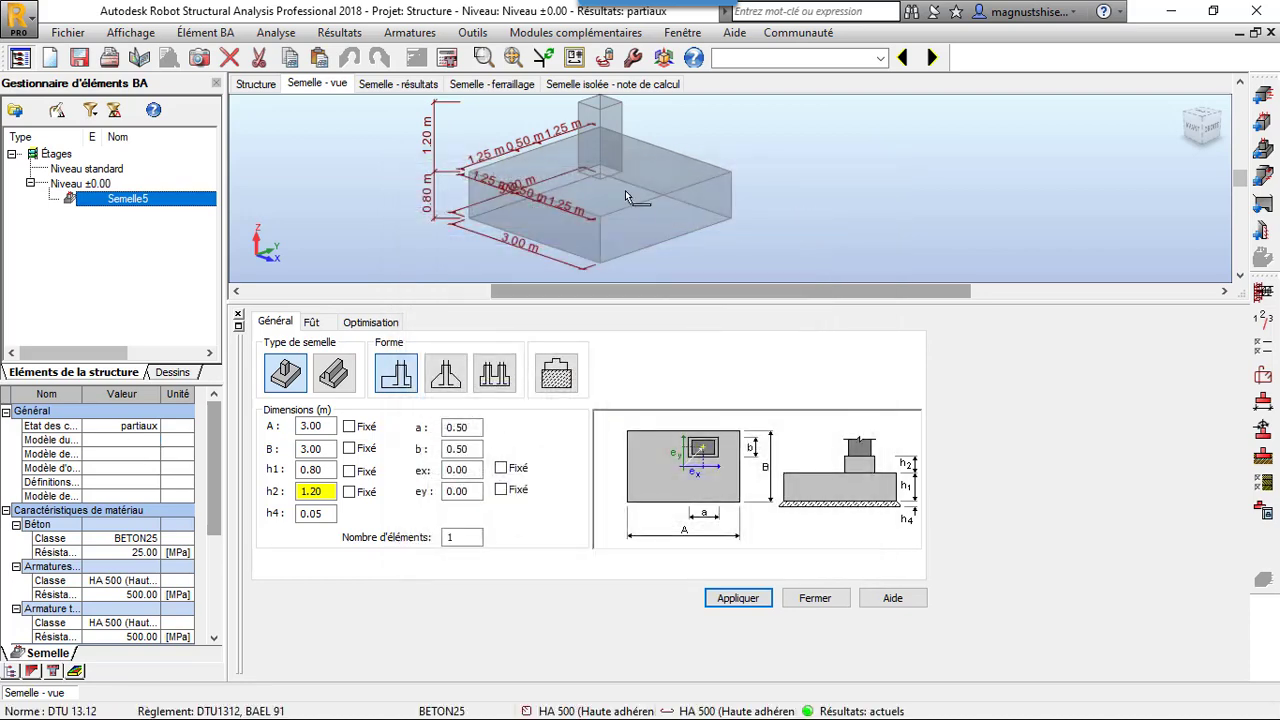
Run the calculation of the isolated footing
left_click(452, 60)
left_click(700, 455)
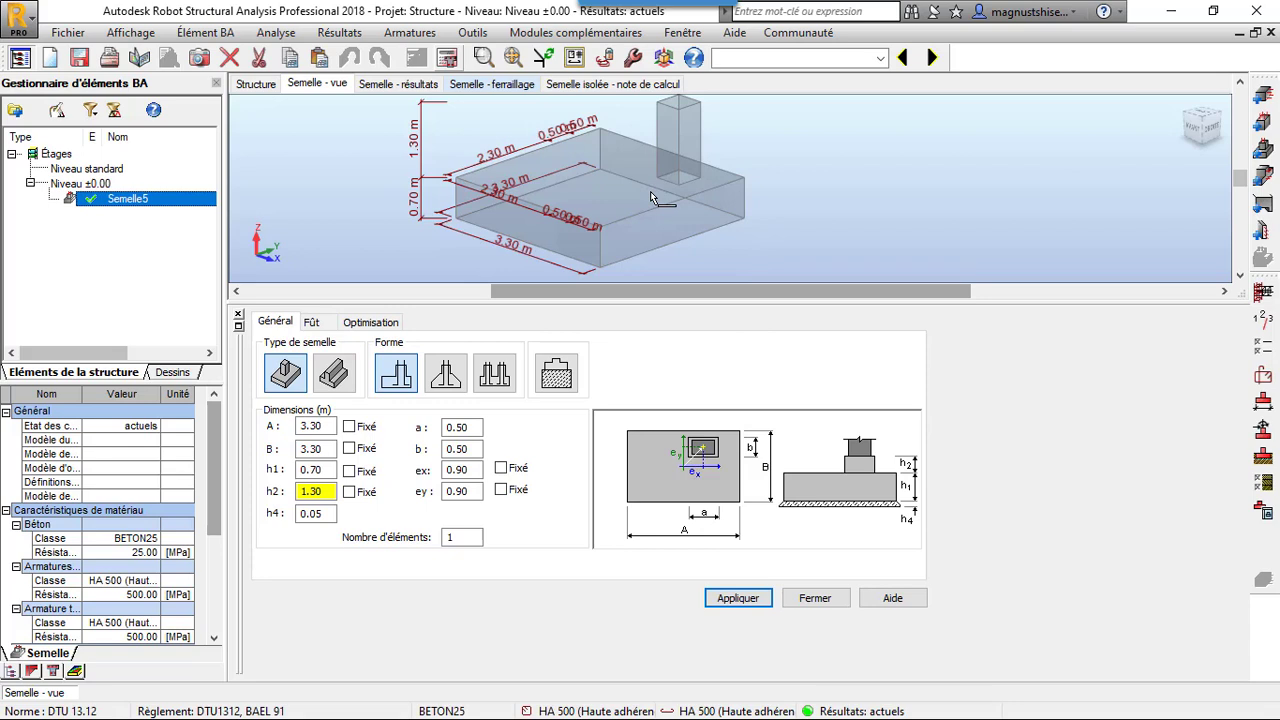
Inspect the calculated footing in 3D from another angle and review its soil stress and stability results
scroll(733, 226, "down", 2)
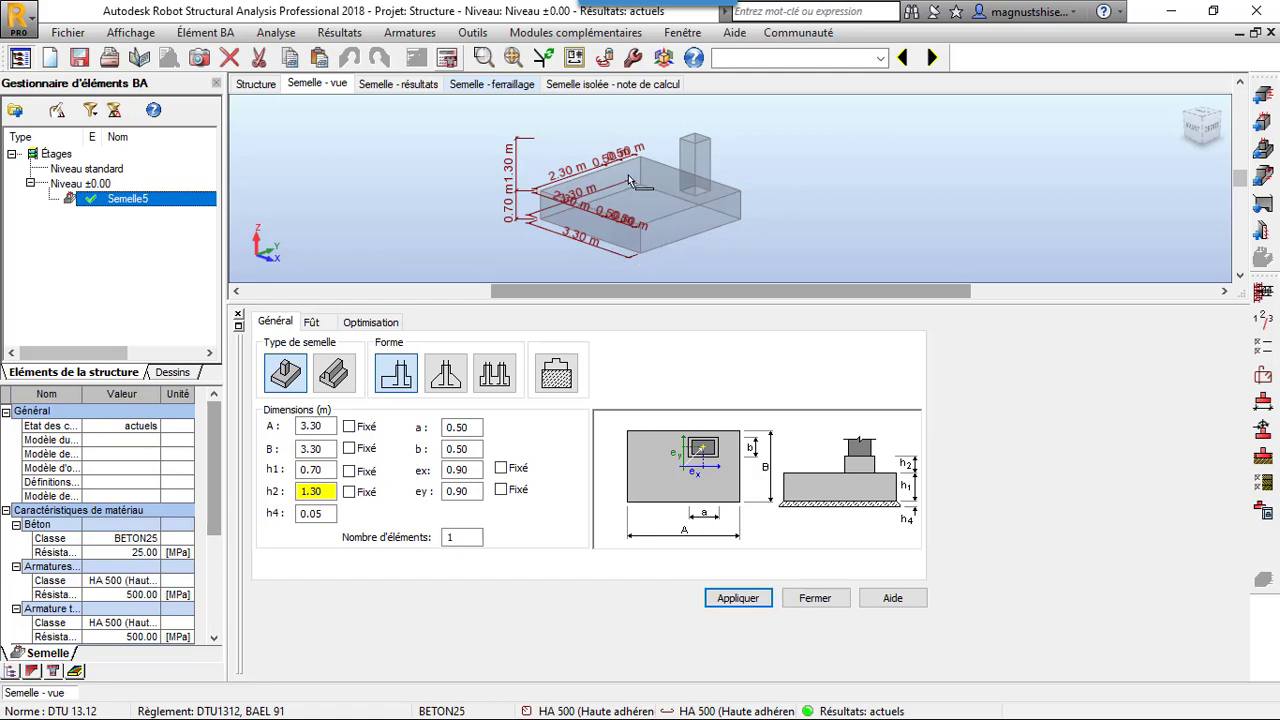
right_click(710, 196)
mouse_move(800, 234)
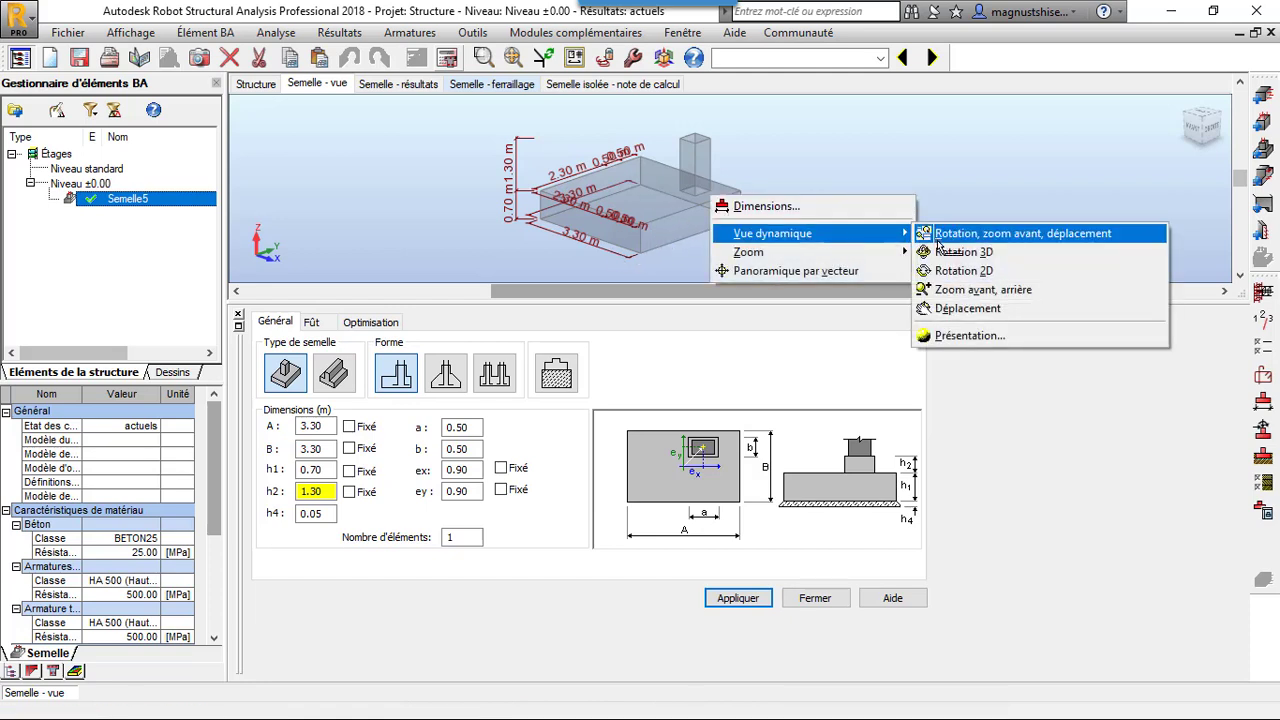
left_click(936, 251)
left_click_drag(936, 251, 892, 224)
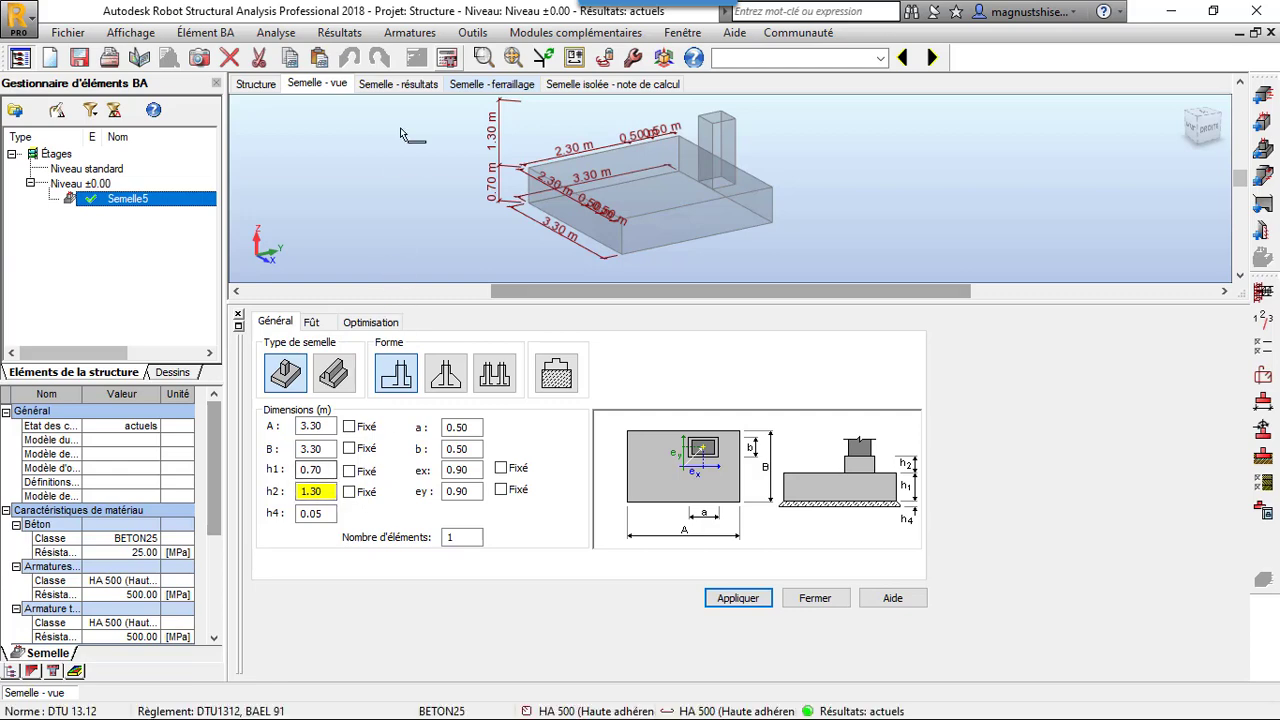
left_click(417, 86)
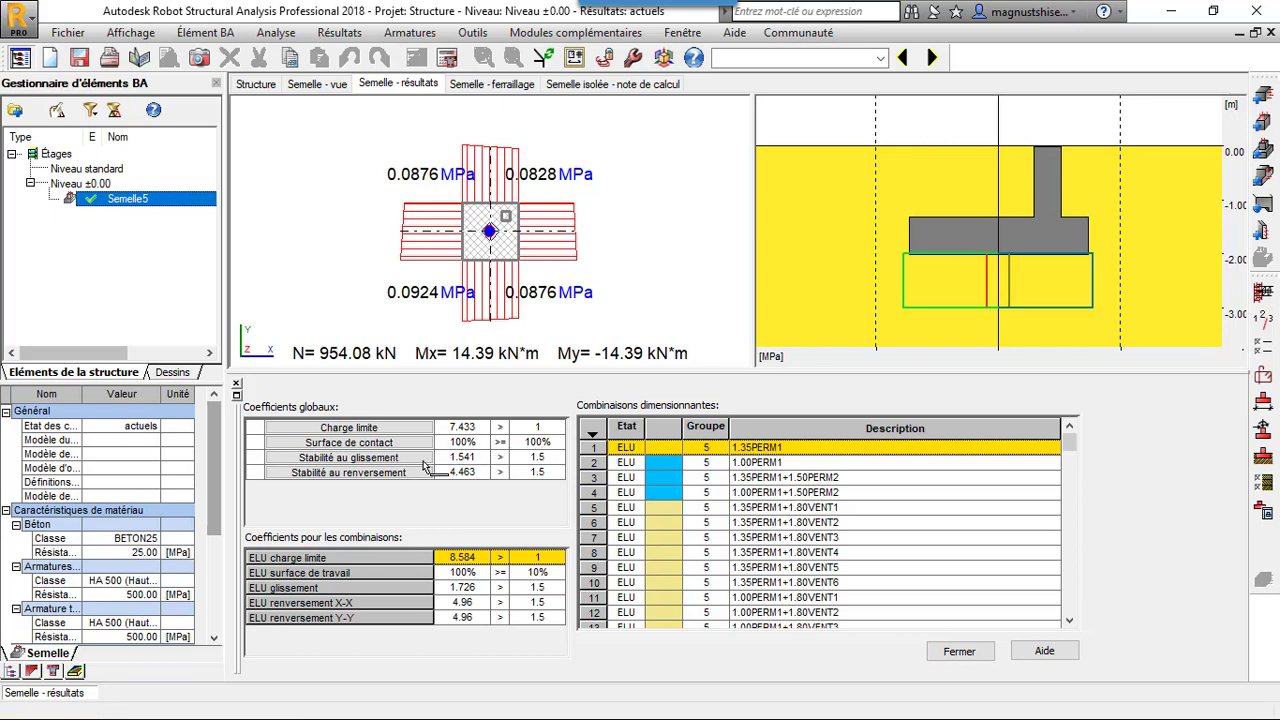
Show the footing's reinforcement, move the bar table clear of the drawing views and examine the cage in the front elevation
left_click(505, 86)
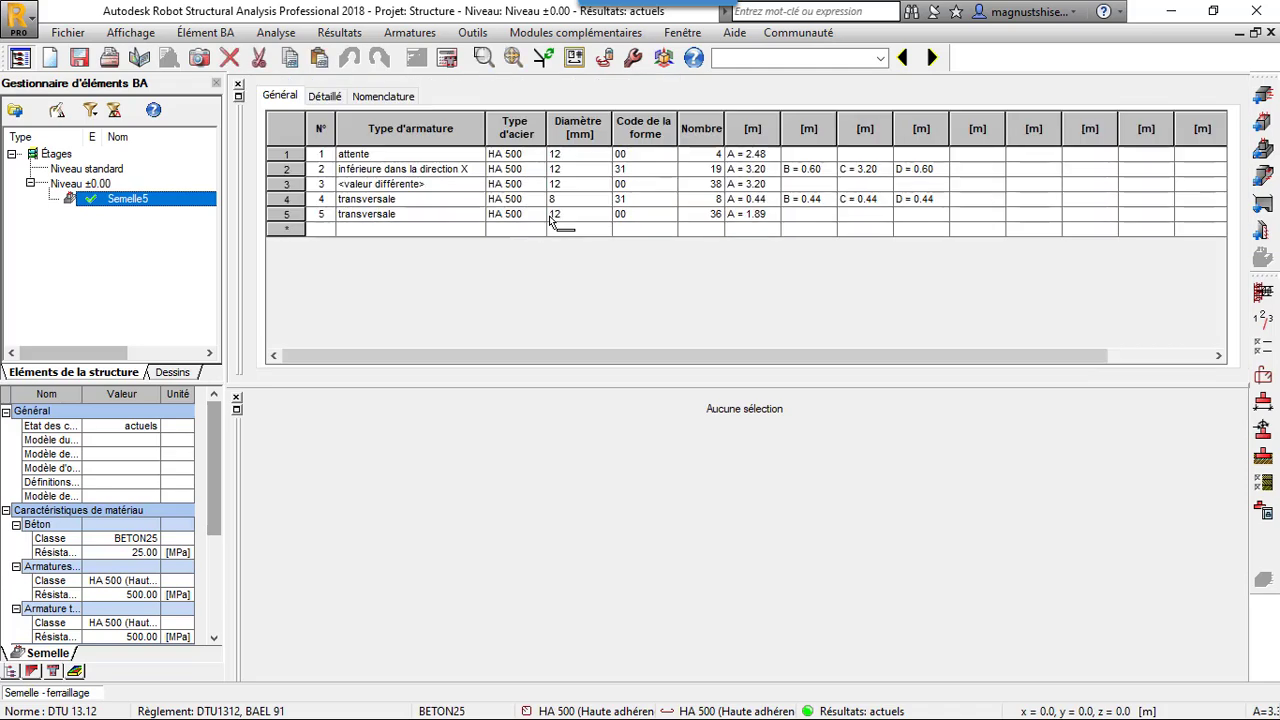
left_click(238, 97)
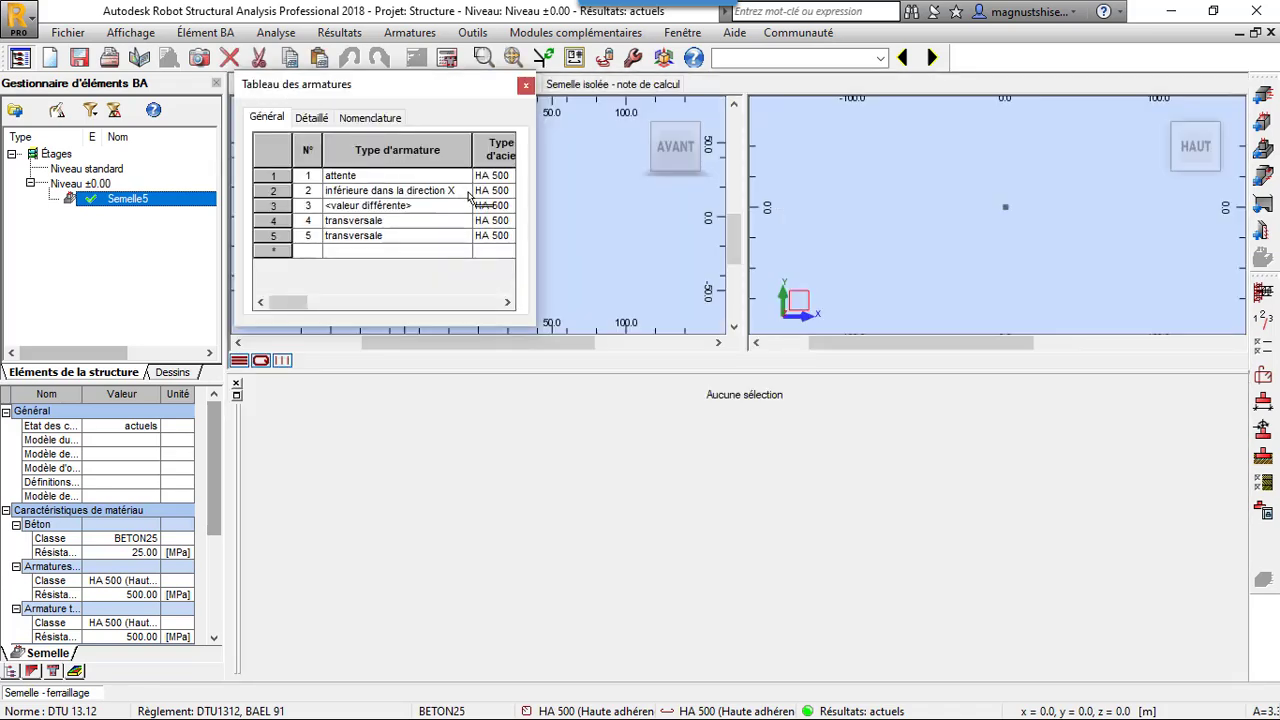
left_click(548, 246)
scroll(479, 230, "up", 5)
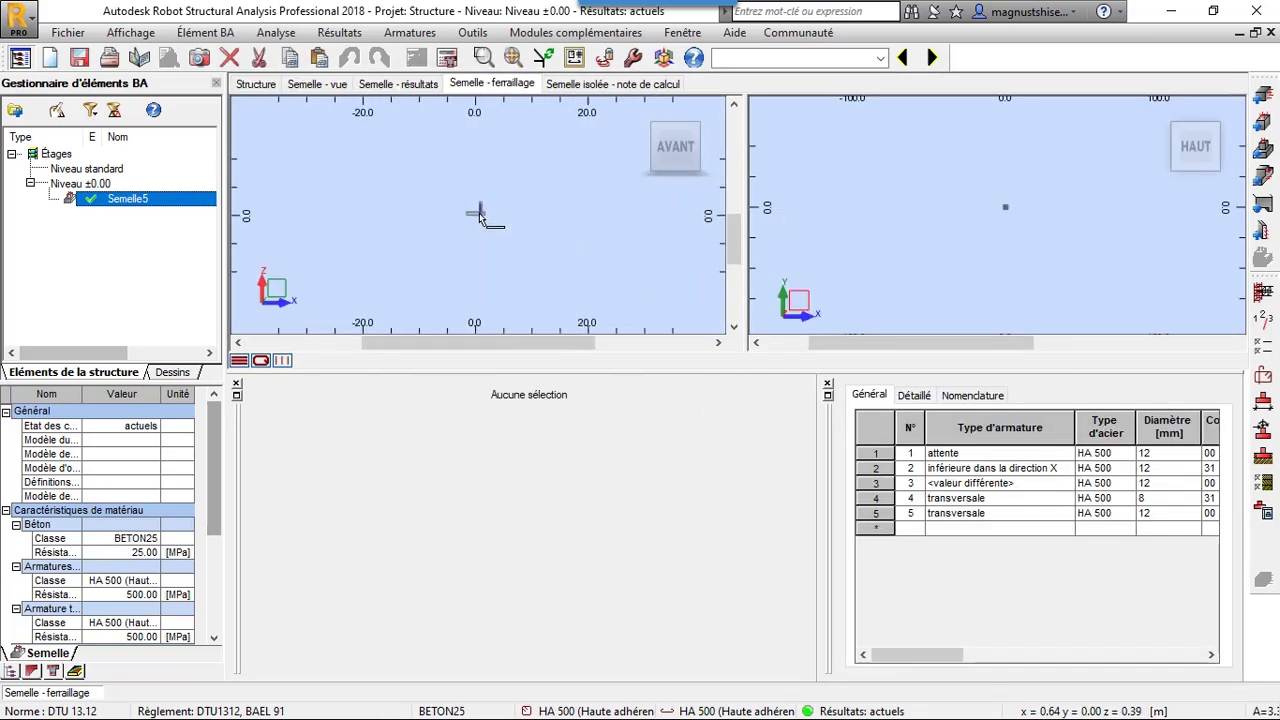
scroll(479, 230, "up", 3)
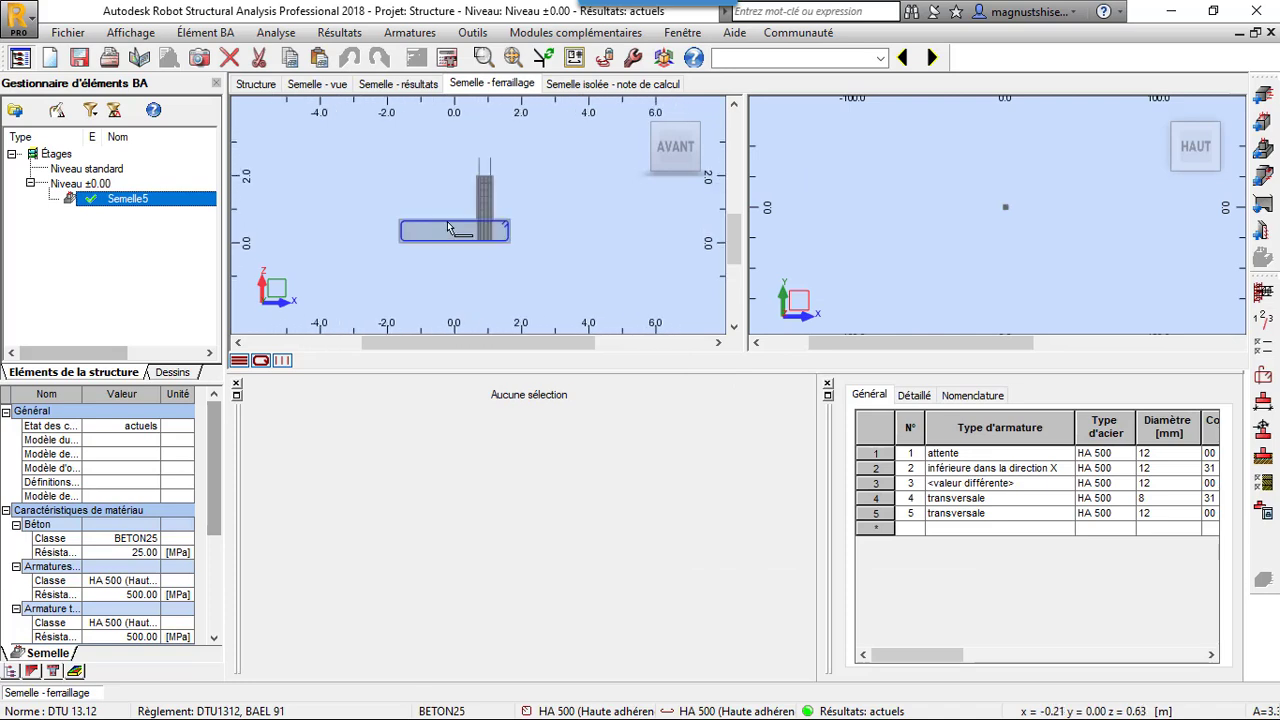